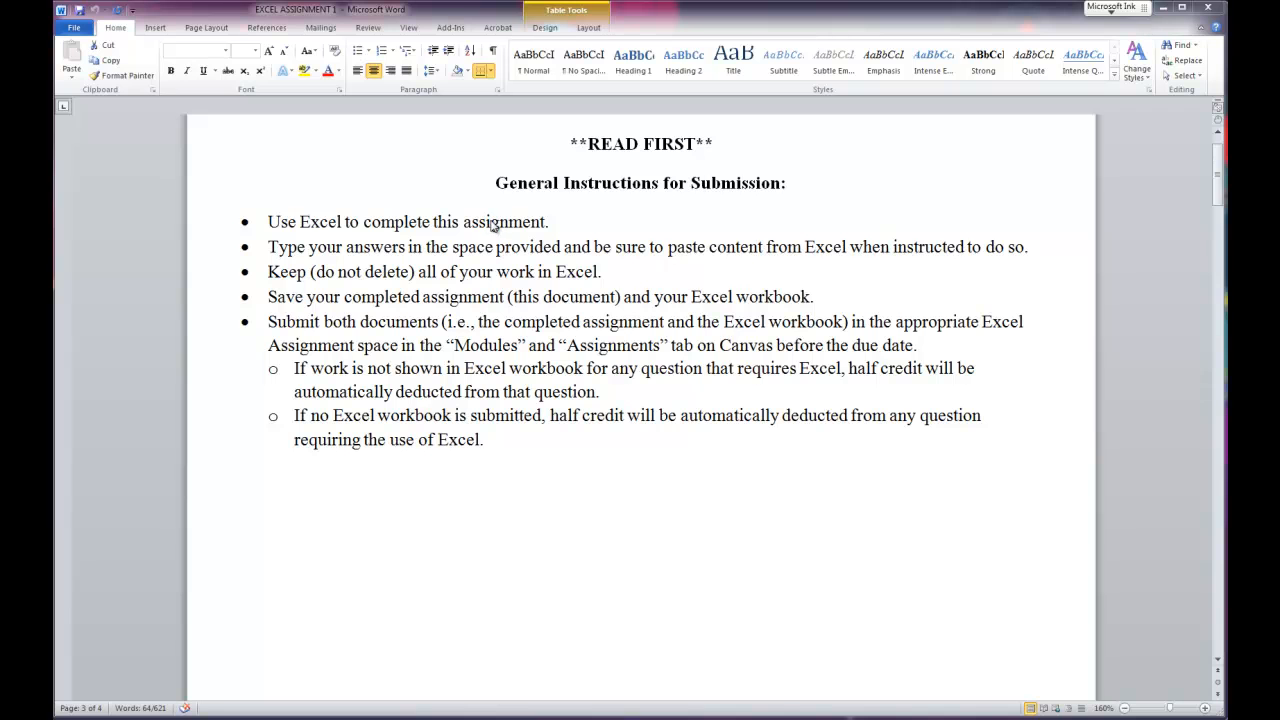
- Read through the assignment's submission instructions, the time management workshop scenario, the Fall and Spring GPA data table and the questions
scroll(563, 510, "down", 20)
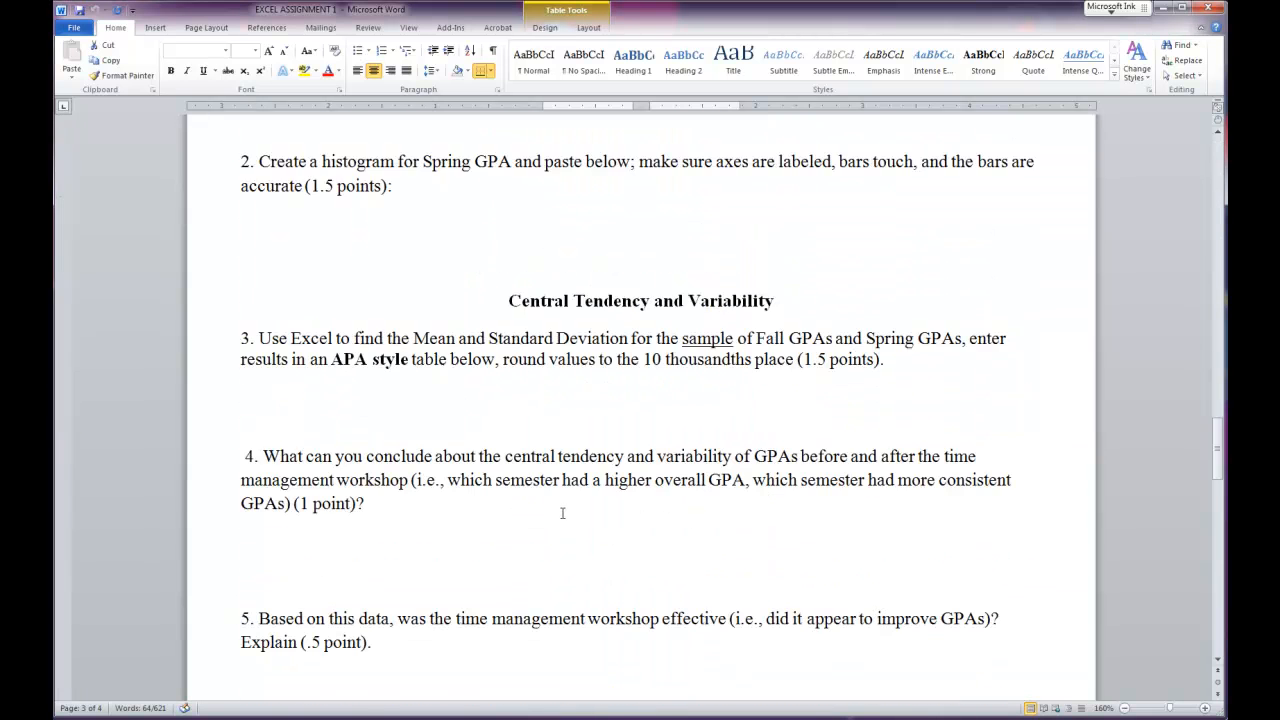
left_click(563, 514)
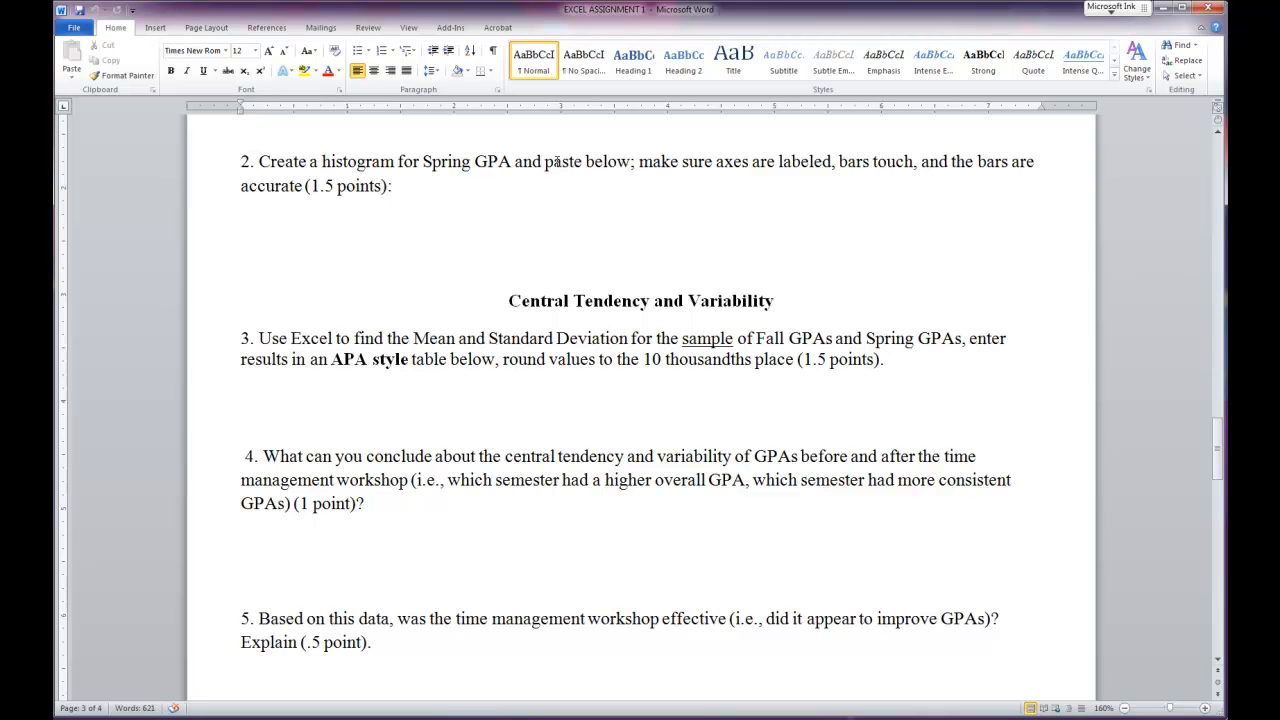
scroll(511, 471, "up", 15)
scroll(521, 503, "up", 18)
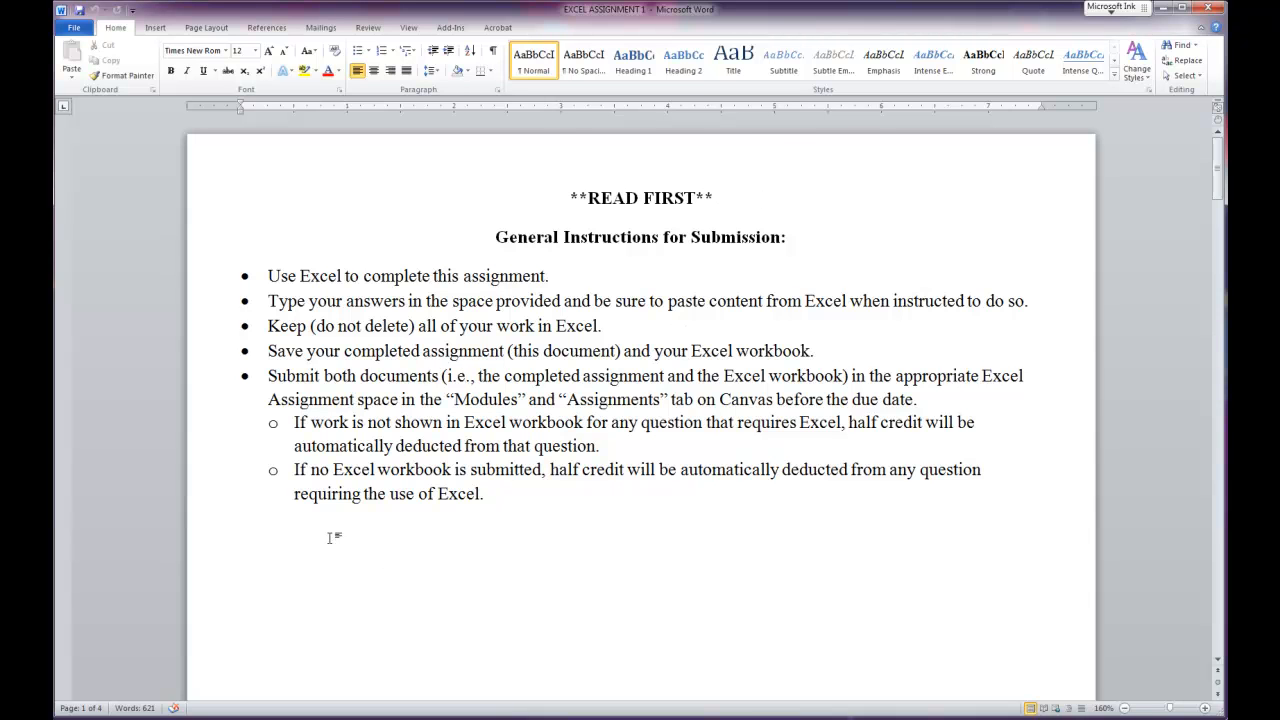
scroll(326, 528, "down", 15)
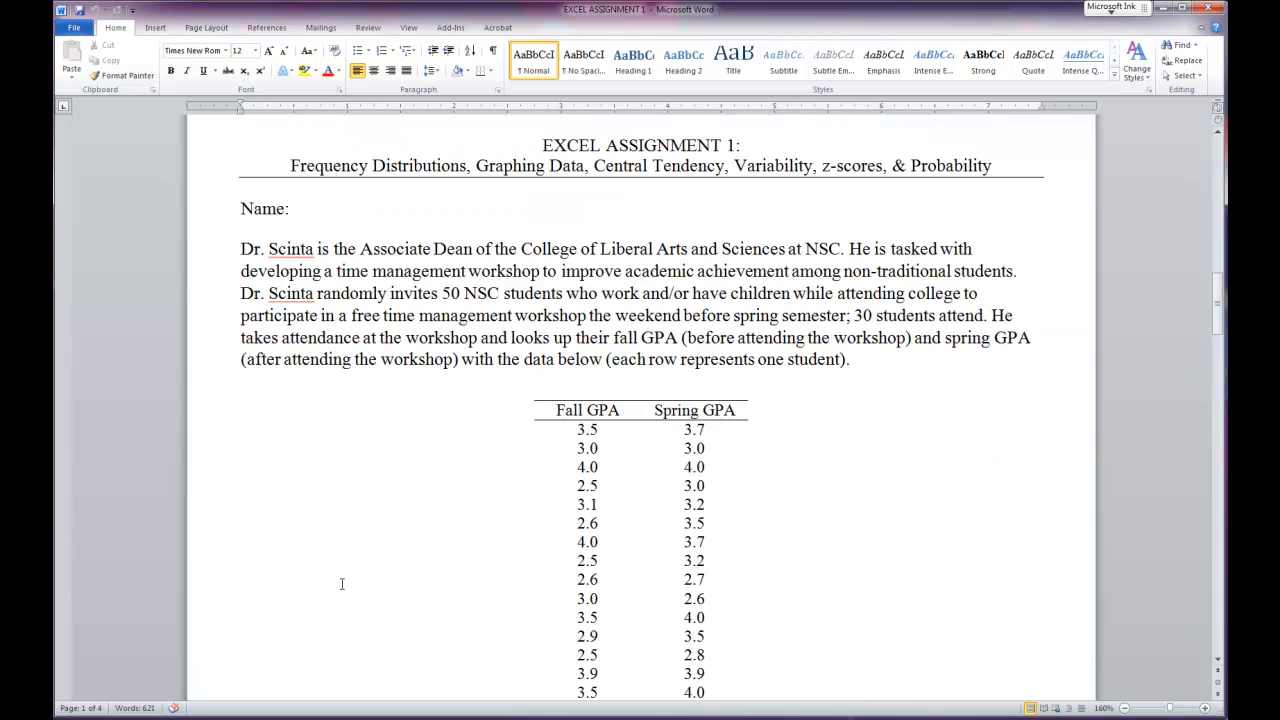
scroll(342, 583, "down", 2)
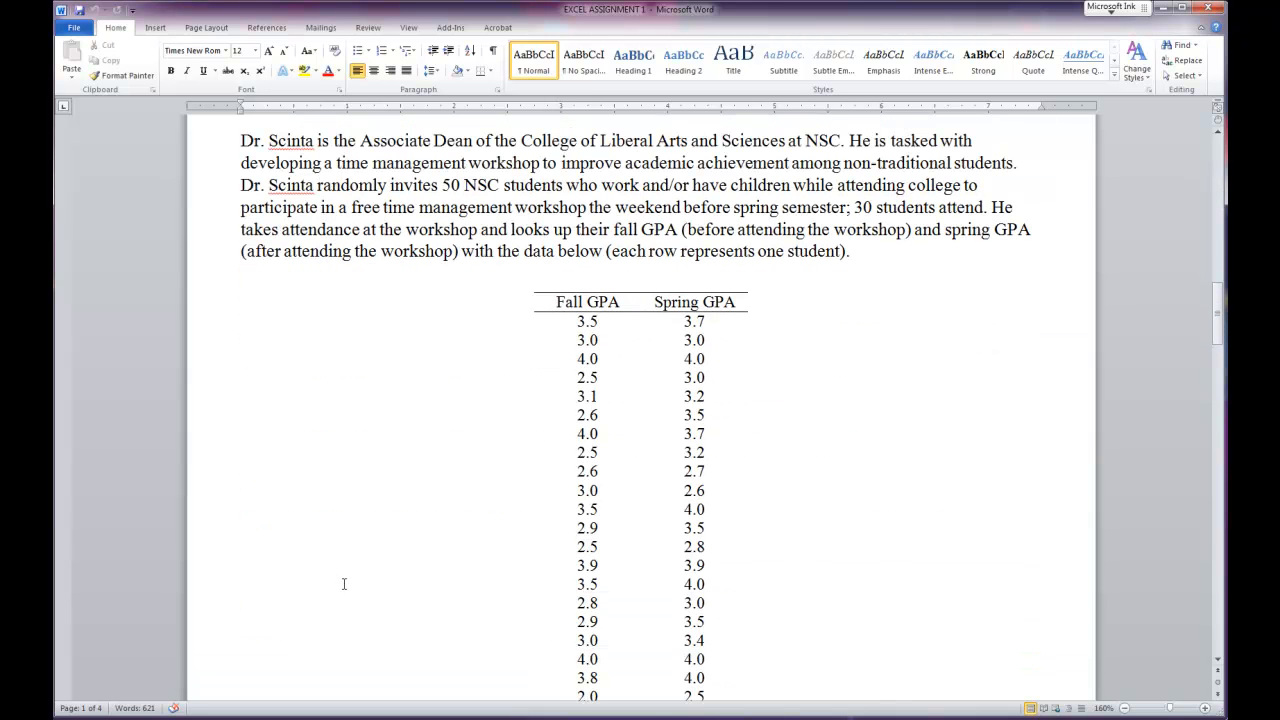
scroll(350, 590, "up", 2)
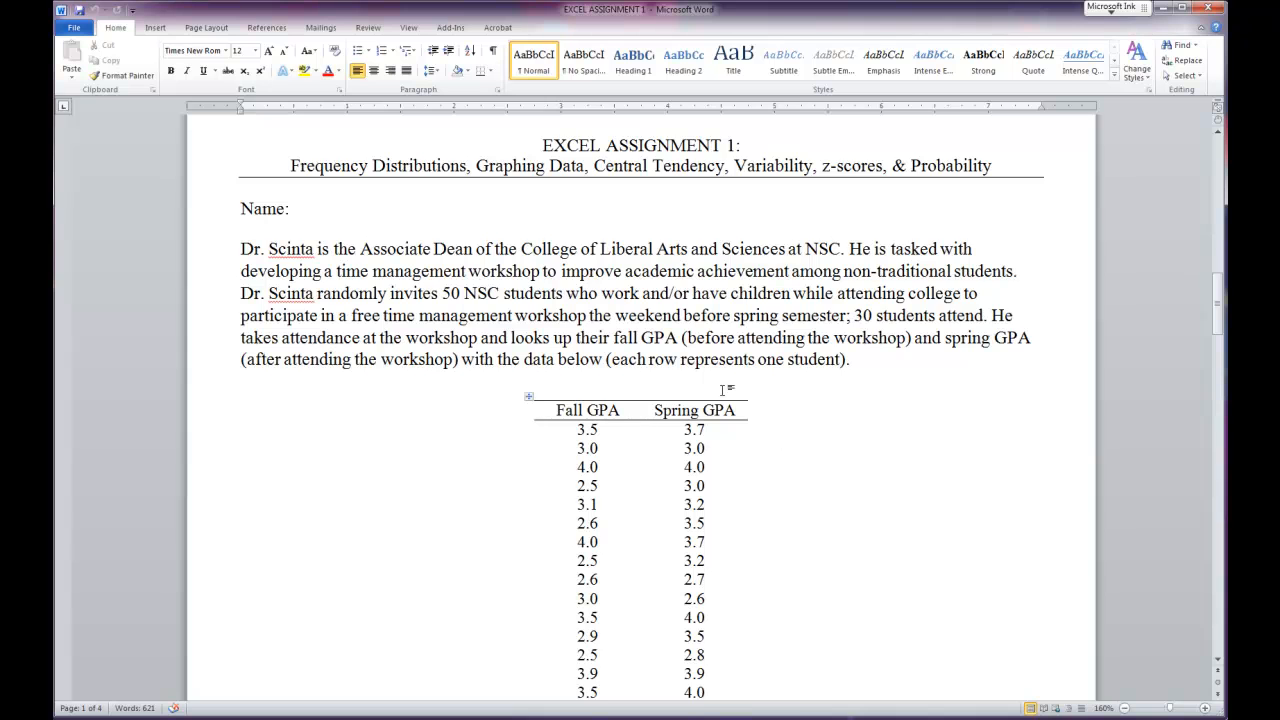
scroll(722, 390, "down", 5)
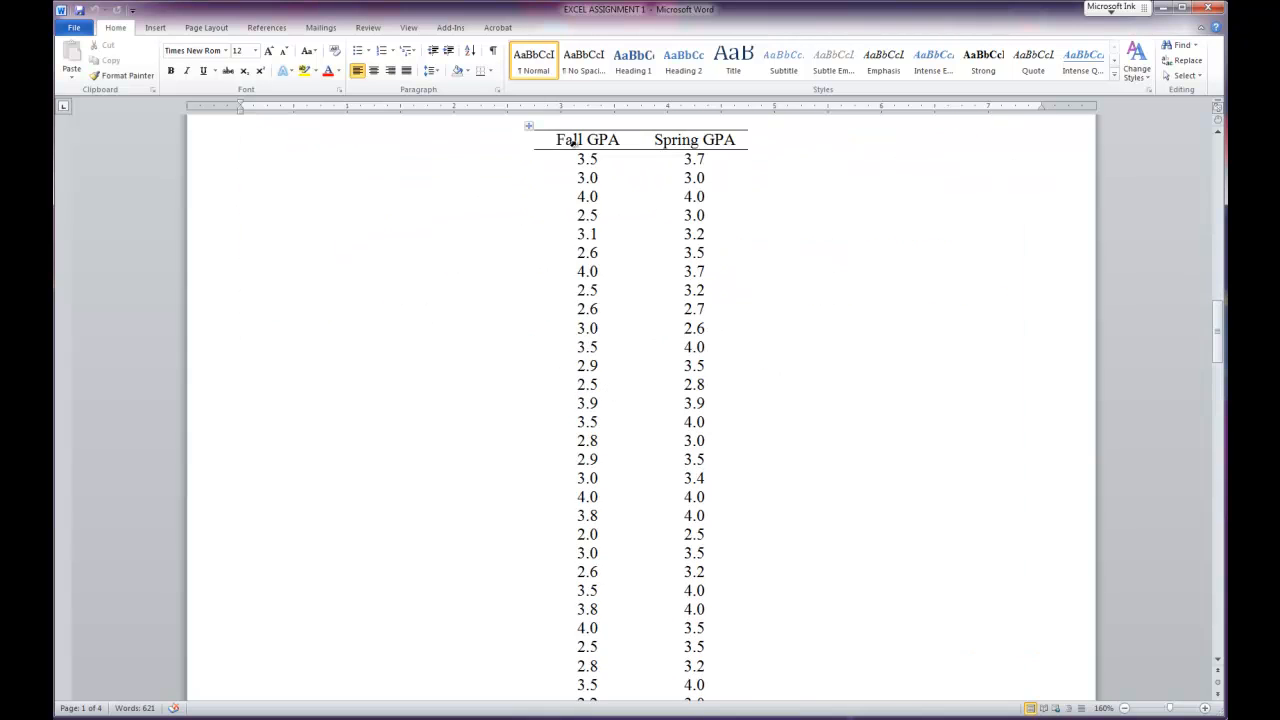
scroll(629, 413, "up", 4)
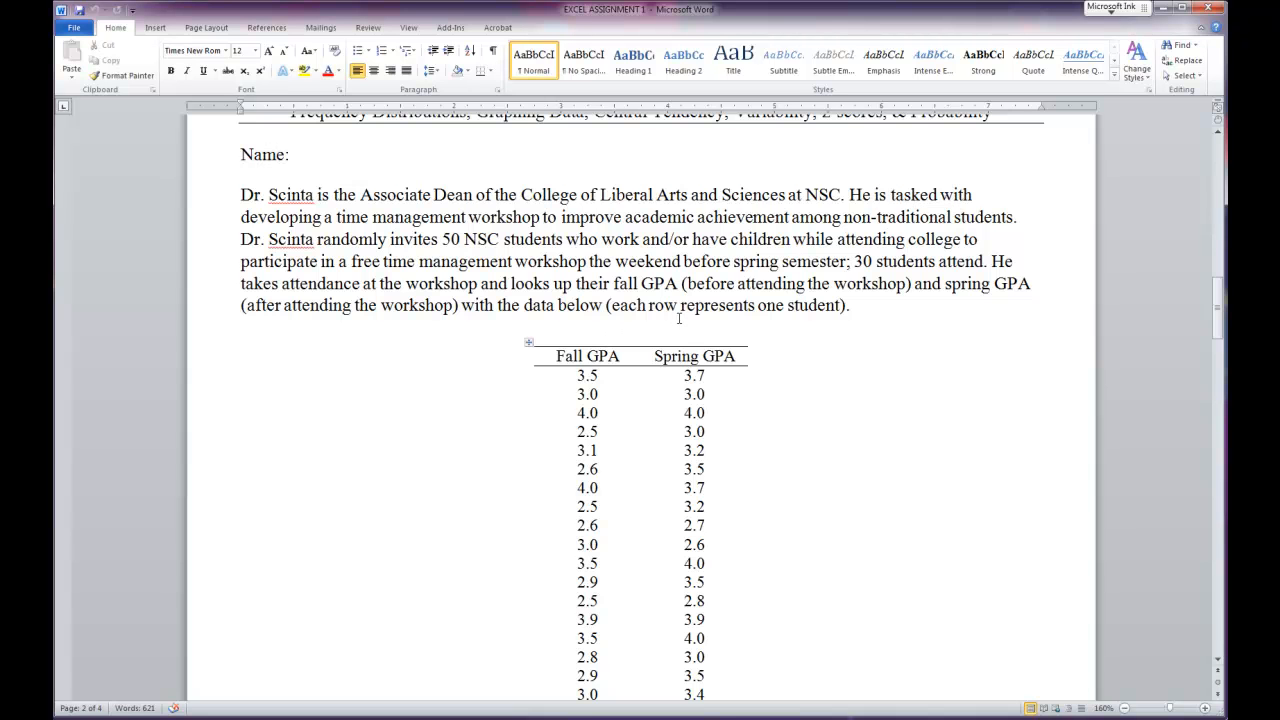
scroll(609, 342, "down", 8)
scroll(688, 342, "up", 4)
scroll(688, 342, "up", 5)
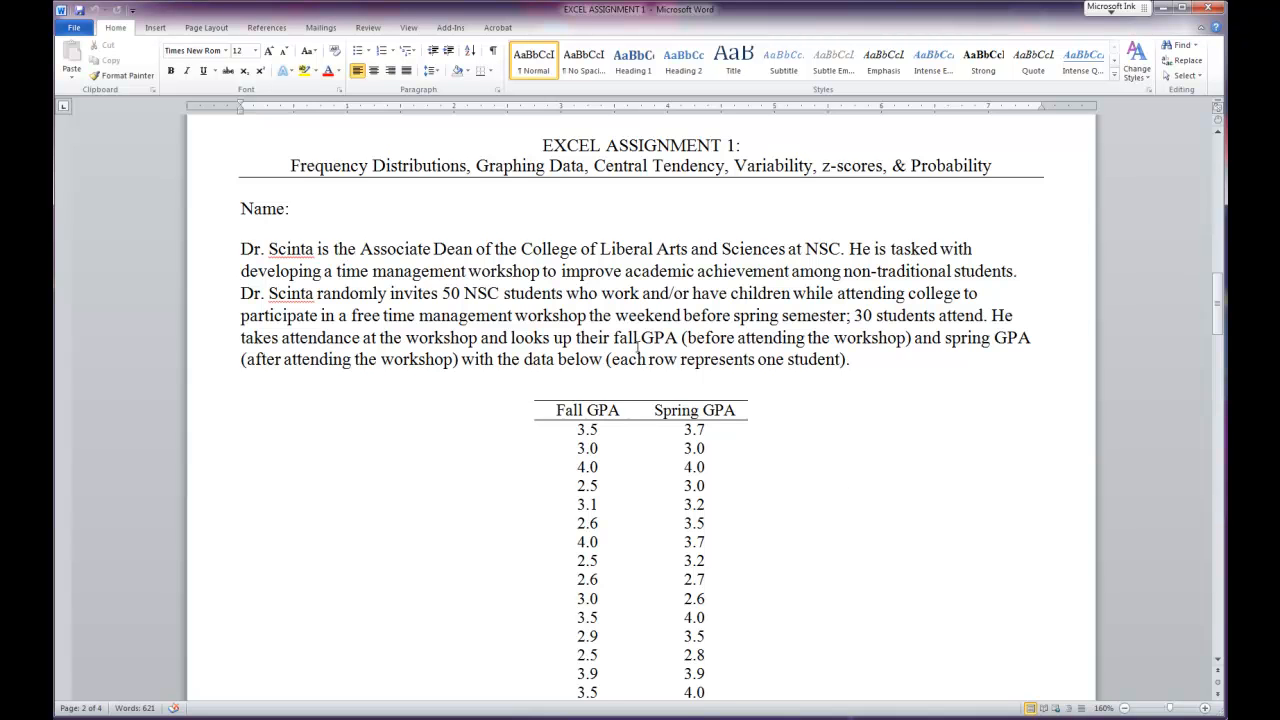
scroll(632, 366, "down", 8)
scroll(610, 438, "down", 15)
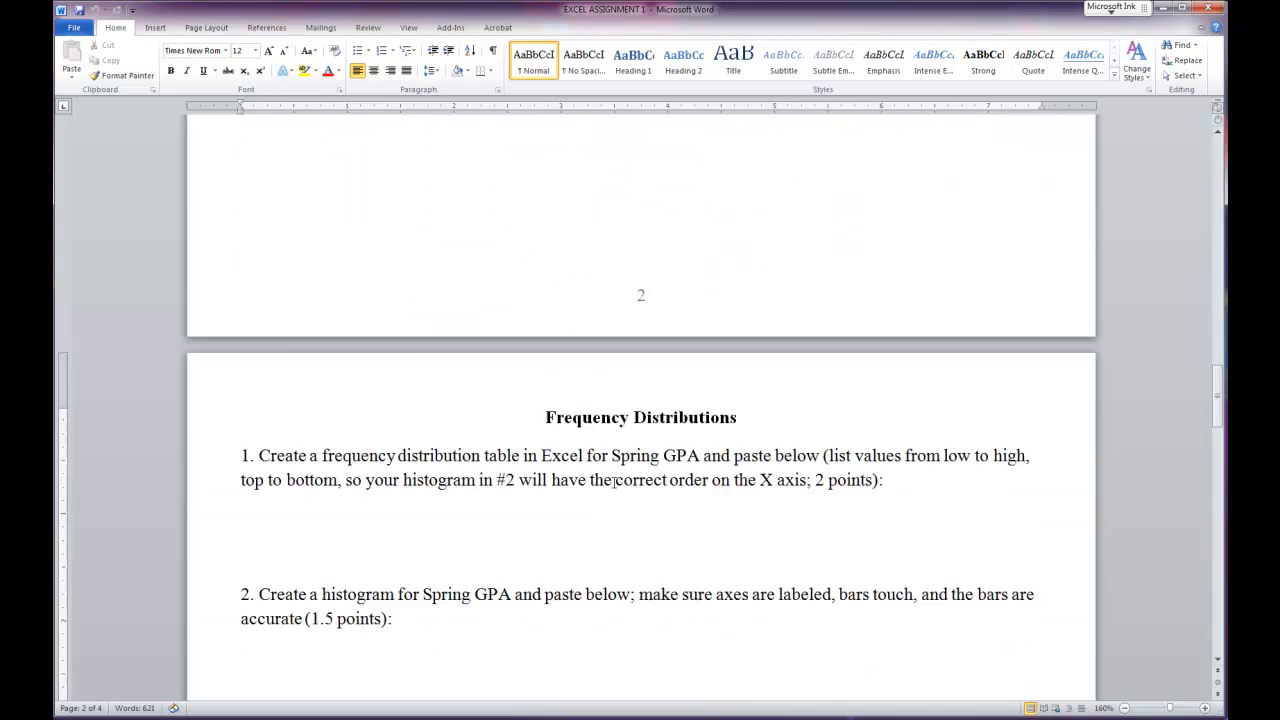
- Copy the whole Fall GPA and Spring GPA table and paste it into a blank Excel workbook starting at cell A1
scroll(613, 478, "up", 20)
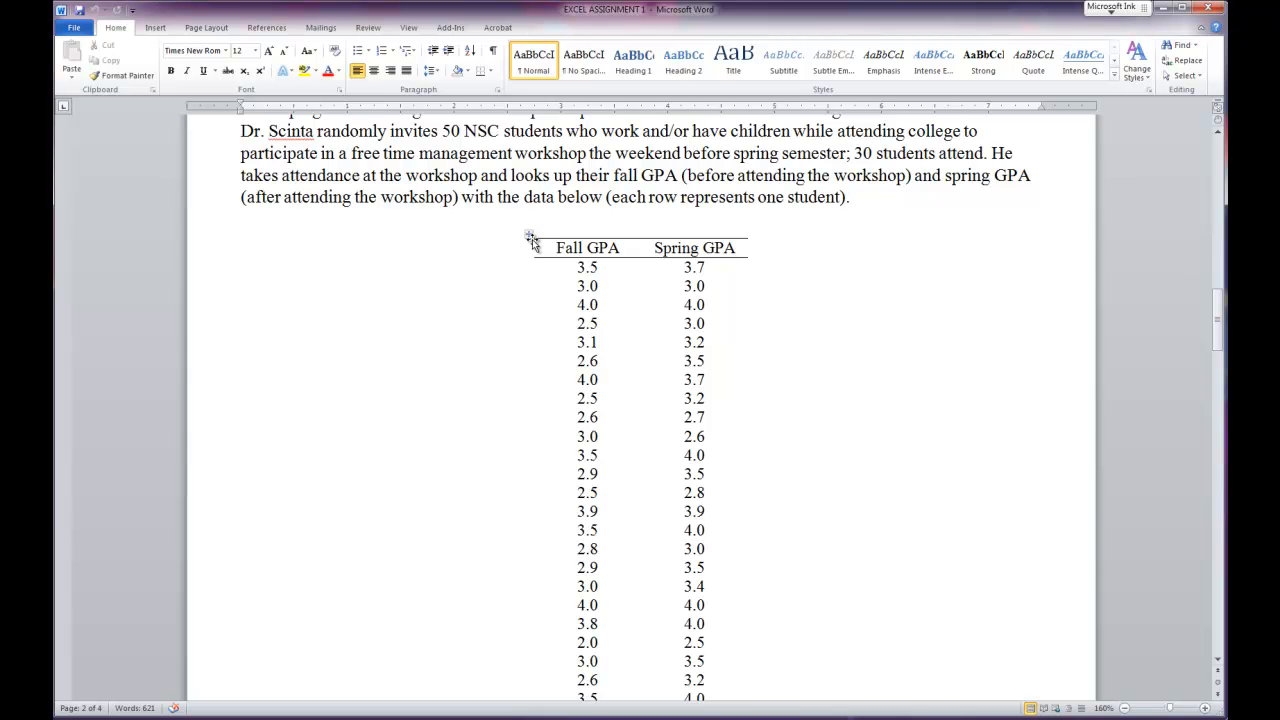
left_click(530, 237)
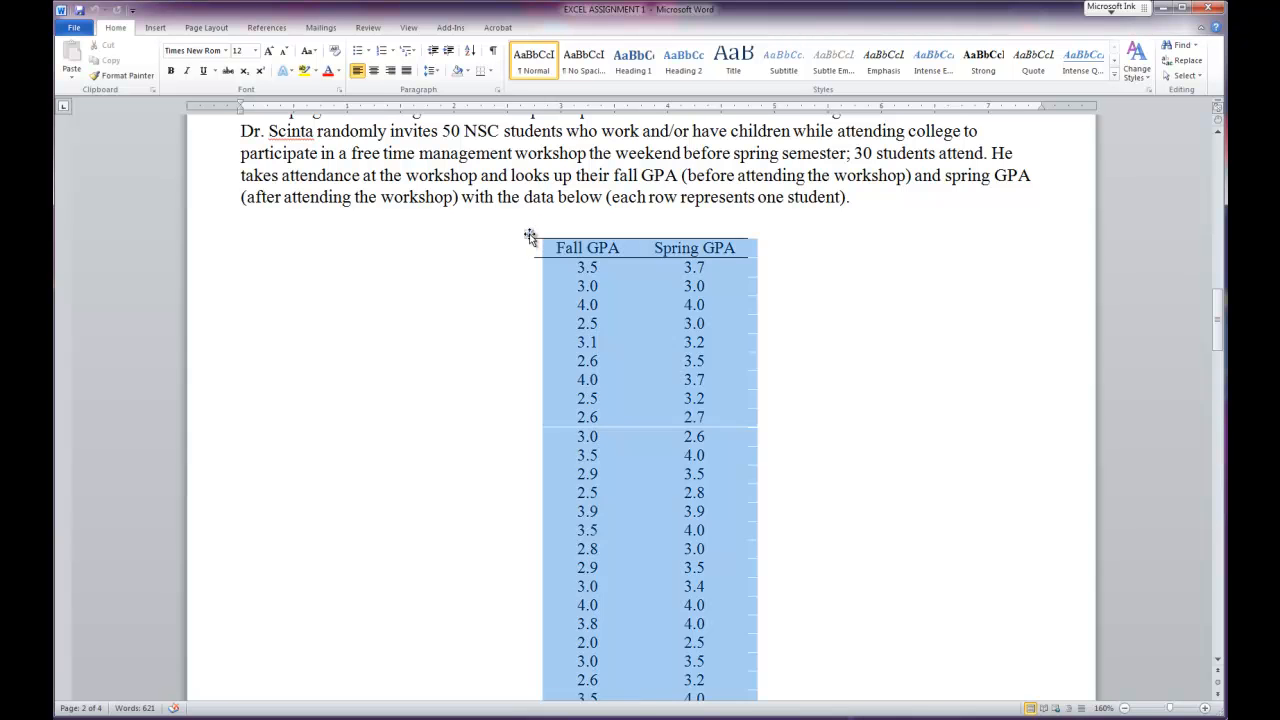
scroll(646, 457, "down", 3)
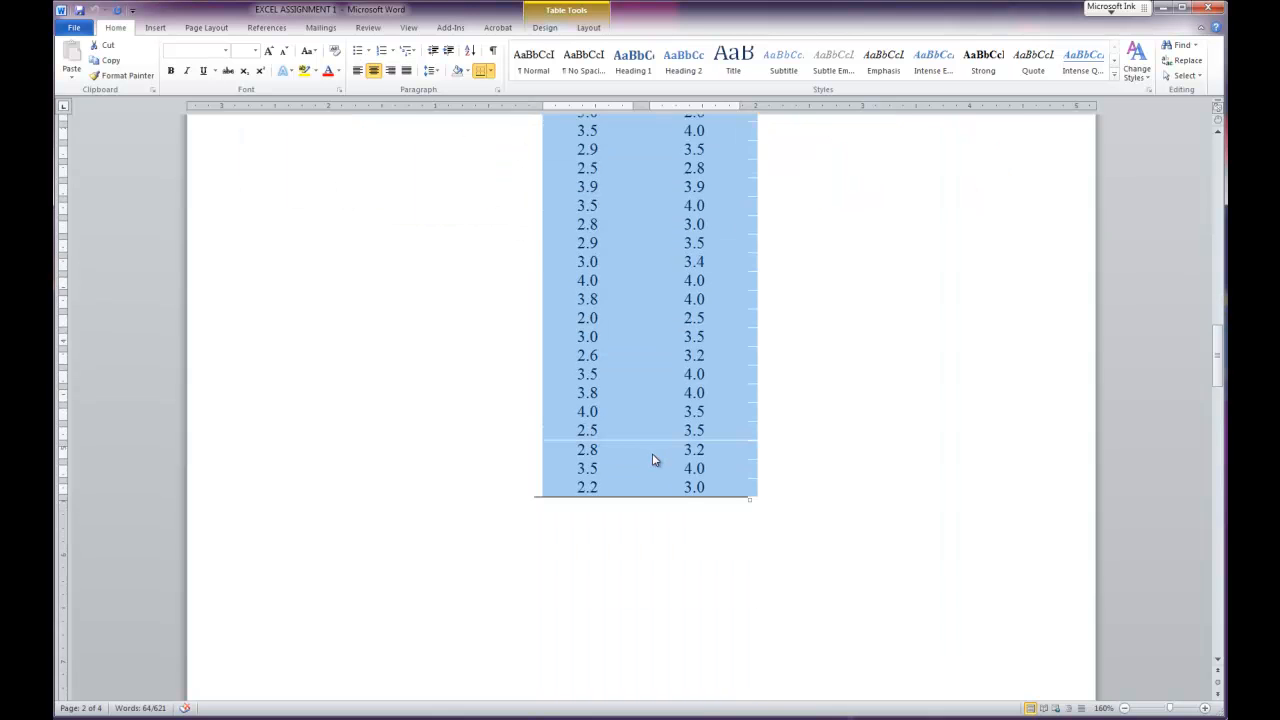
scroll(652, 453, "up", 3)
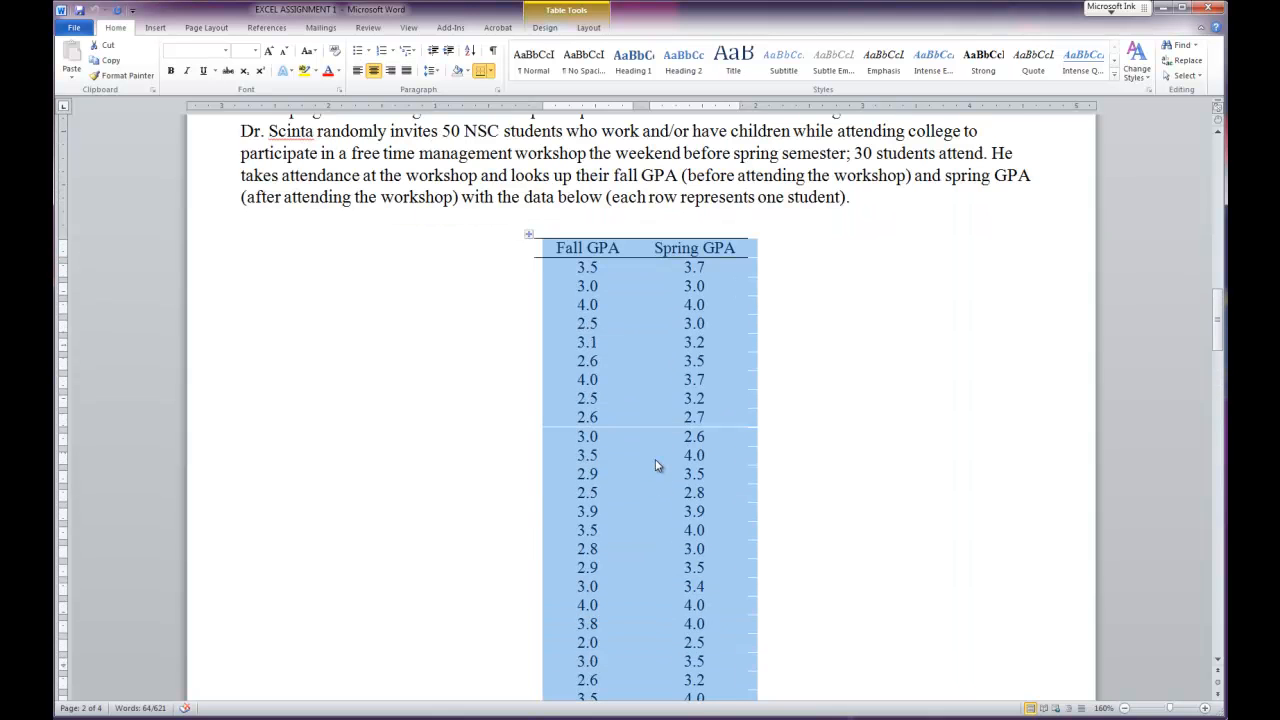
key("ctrl+c")
key("alt+Tab")
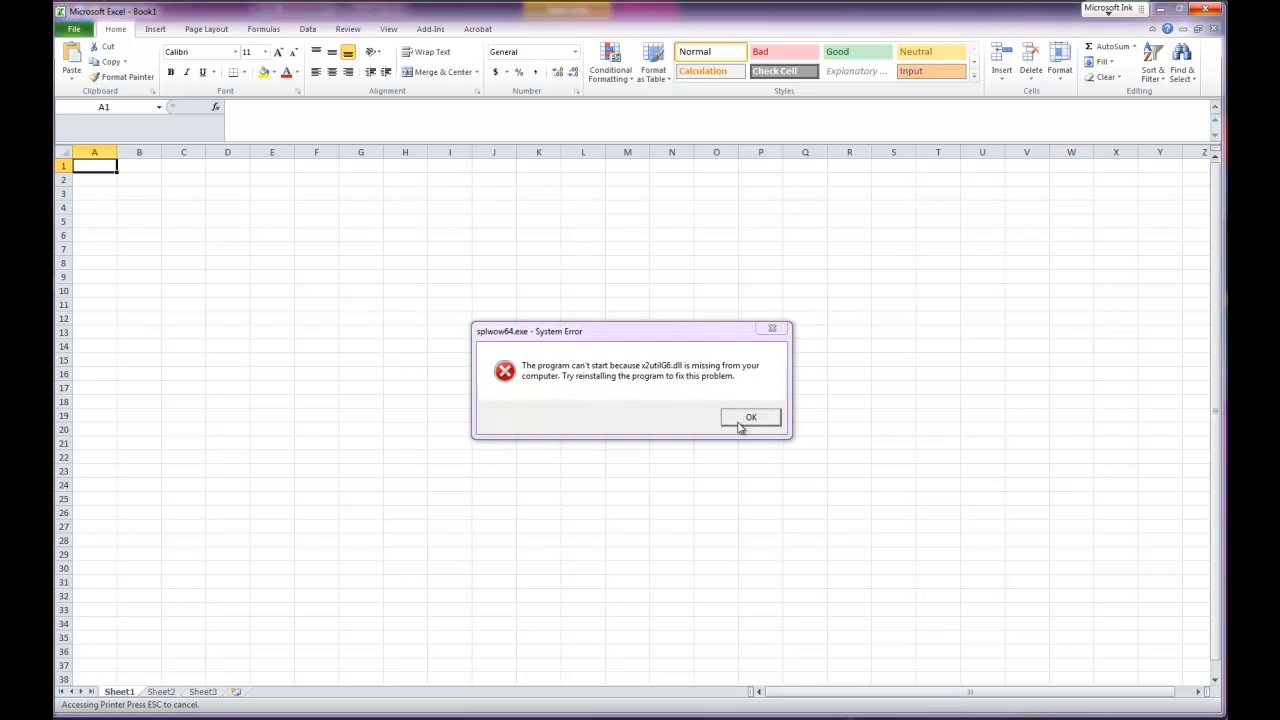
left_click(741, 423)
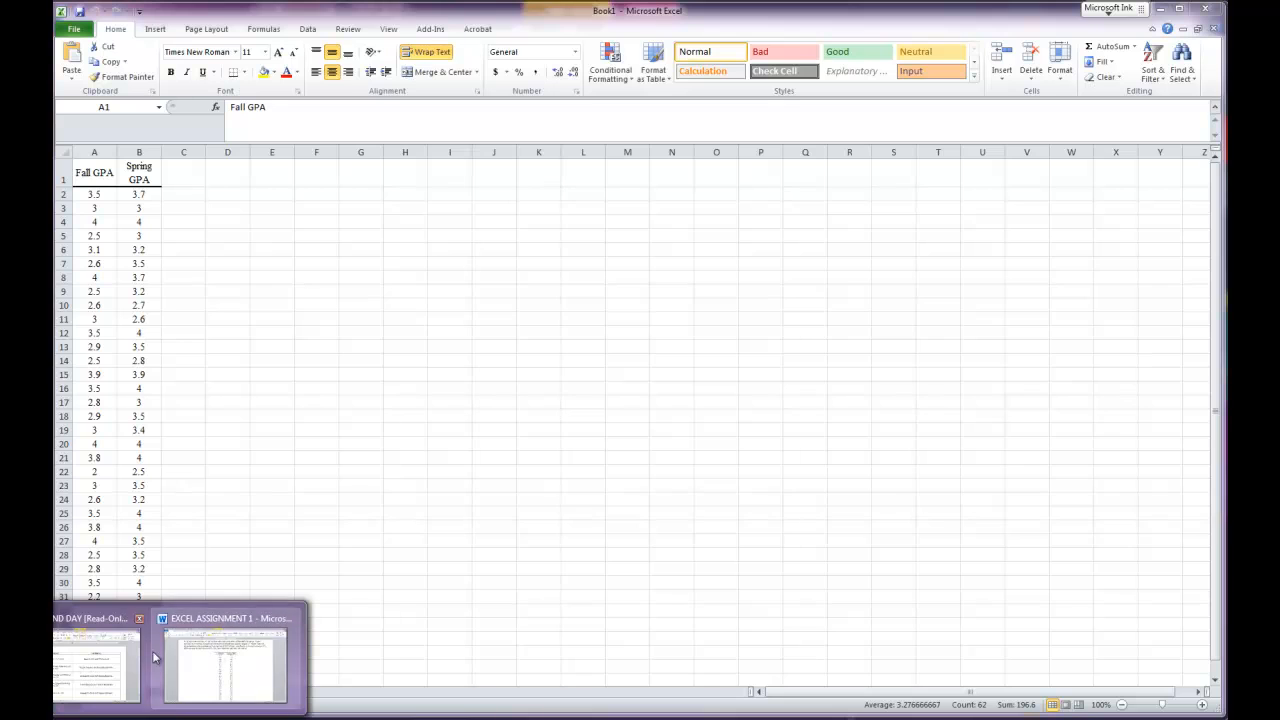
- Check in the Word assignment which GPA variable question 1's frequency distribution table requires, and return to the Excel workbook
left_click(230, 660)
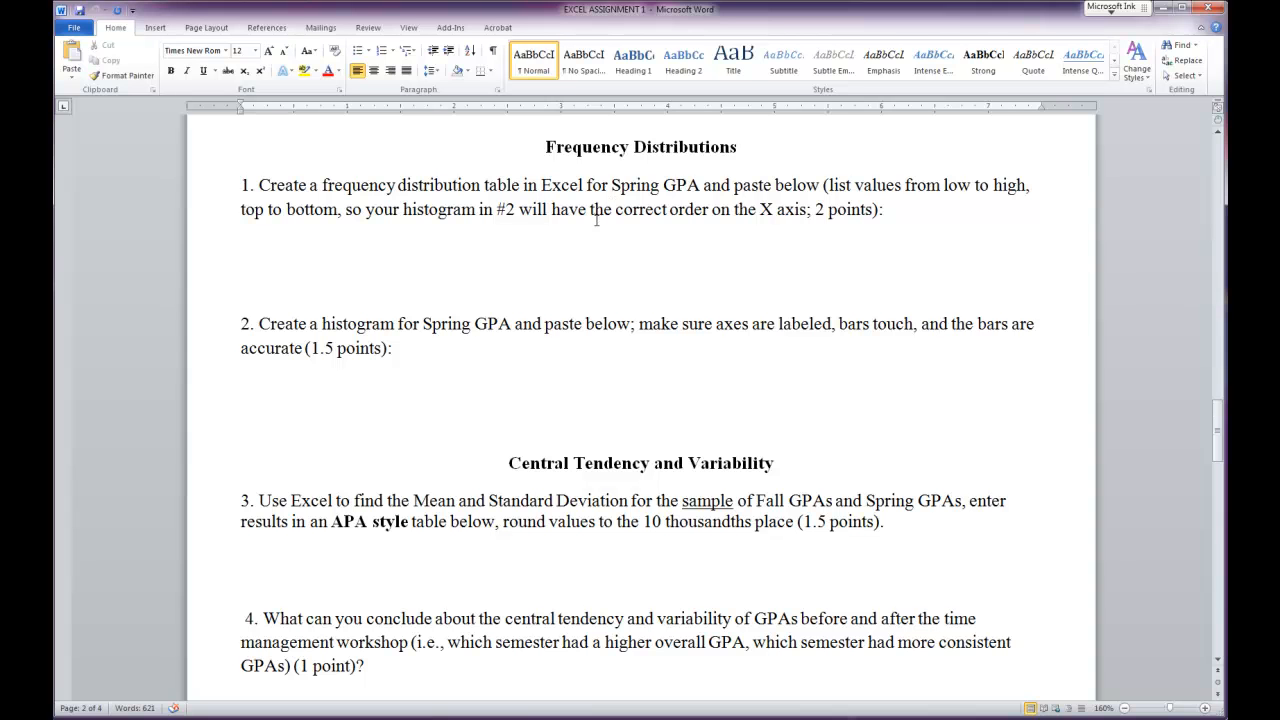
mouse_move(194, 716)
left_click(198, 654)
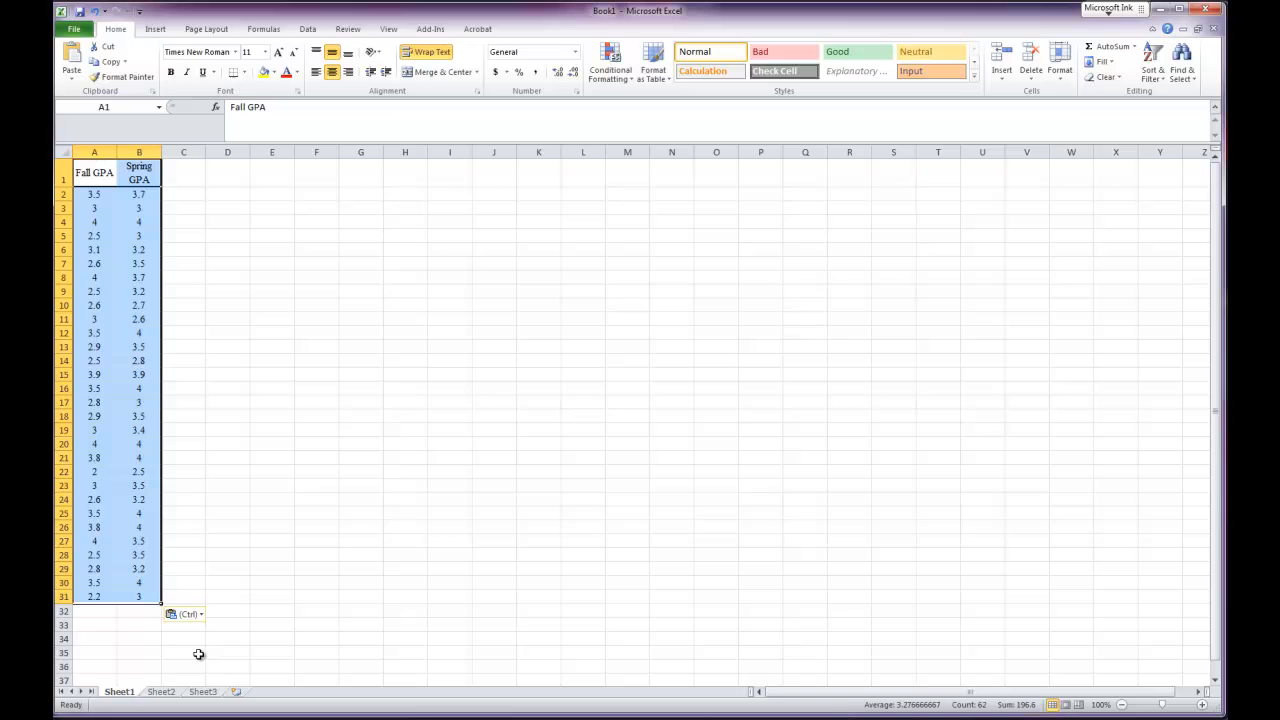
left_click(283, 471)
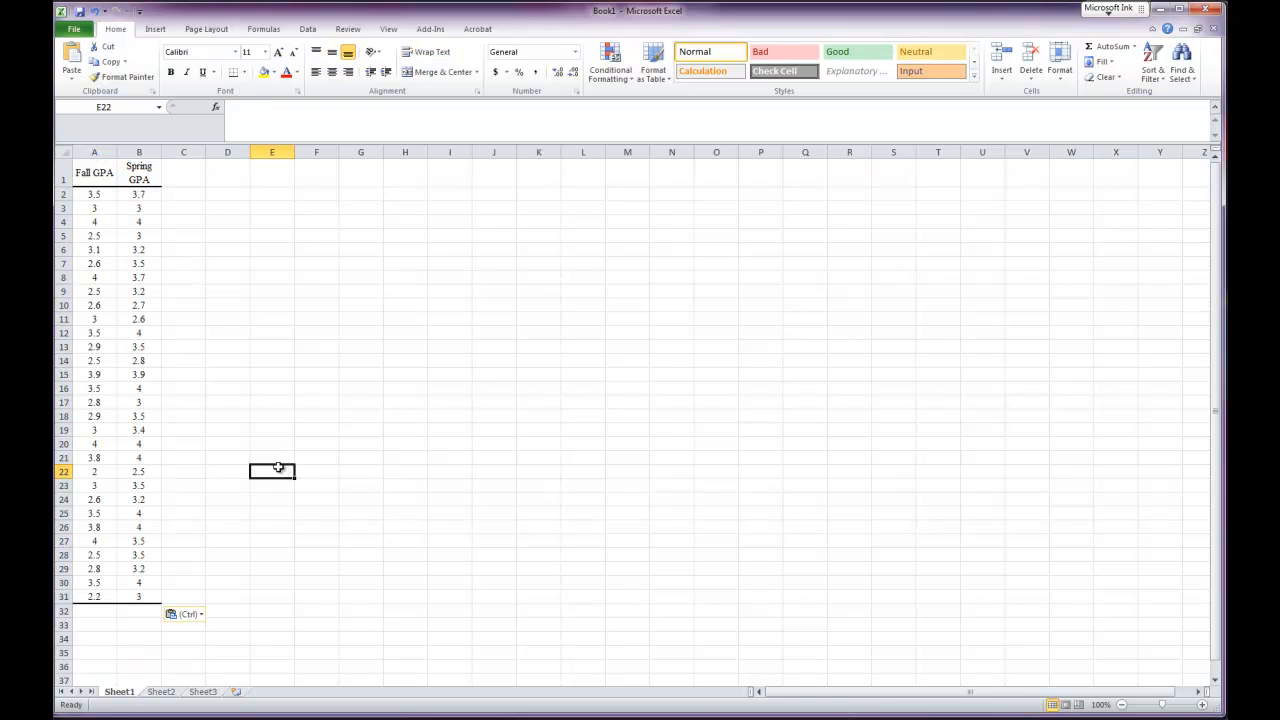
left_click(310, 593)
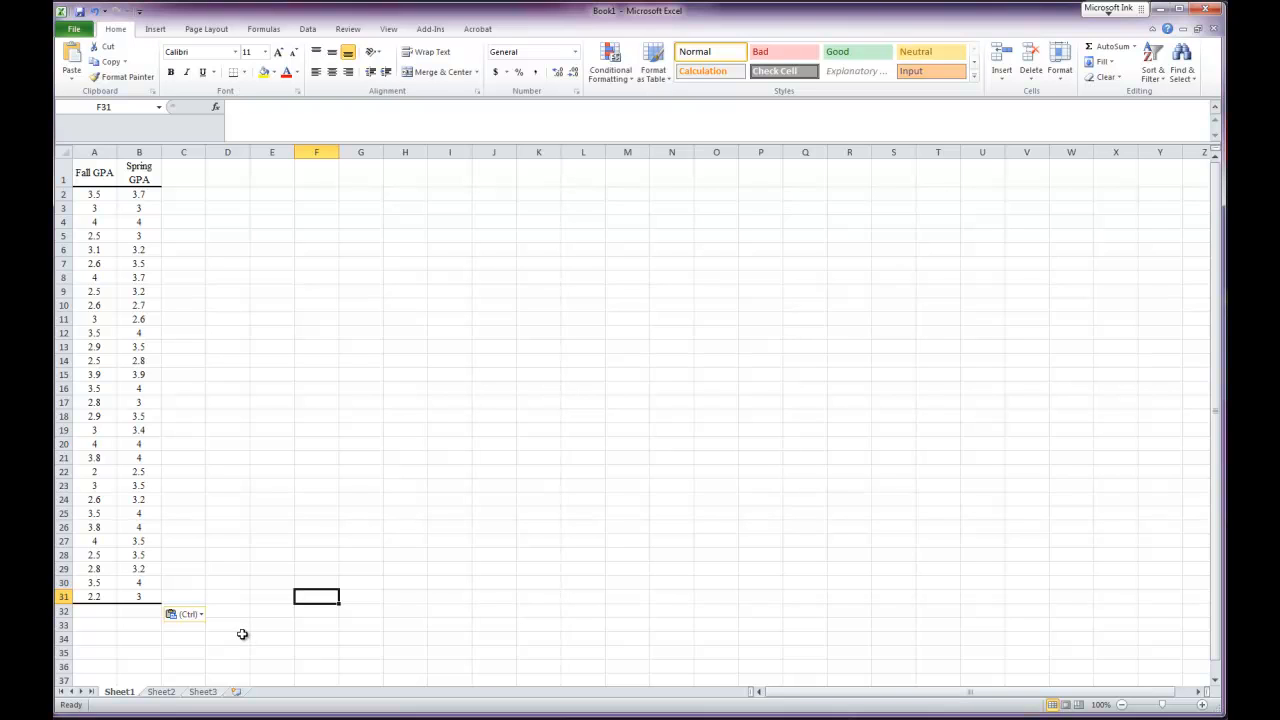
mouse_move(150, 719)
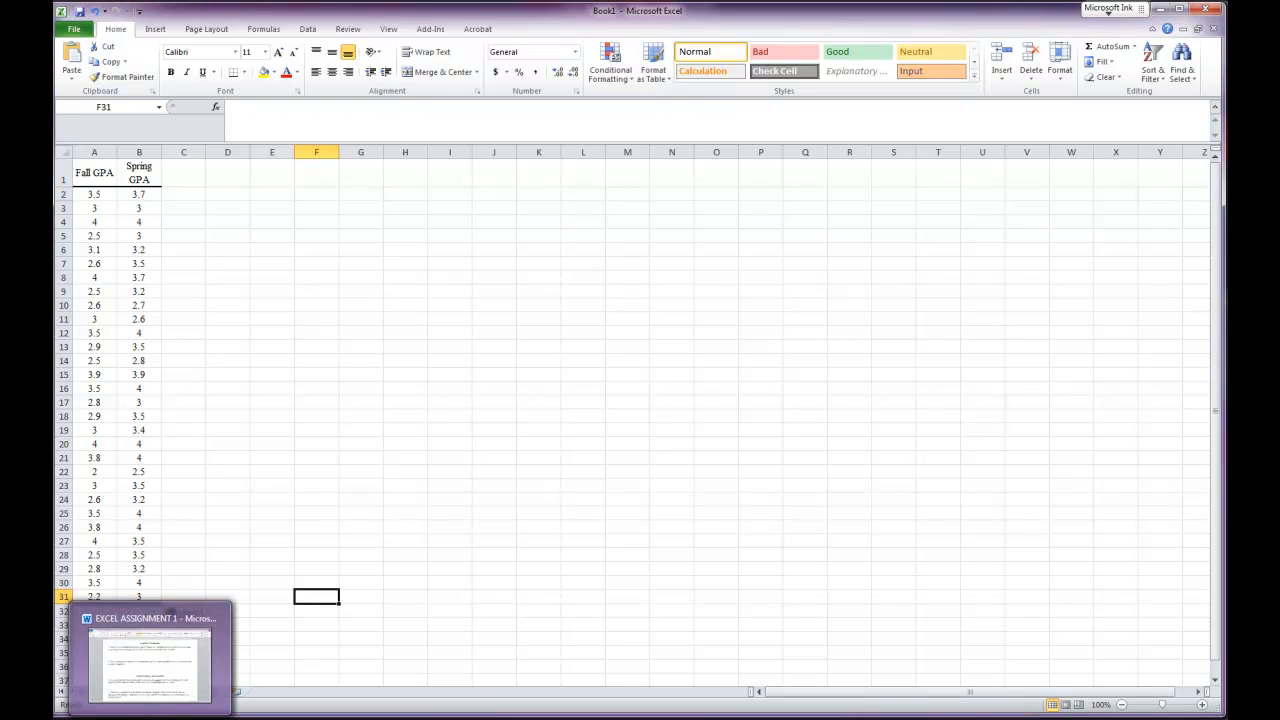
left_click(174, 688)
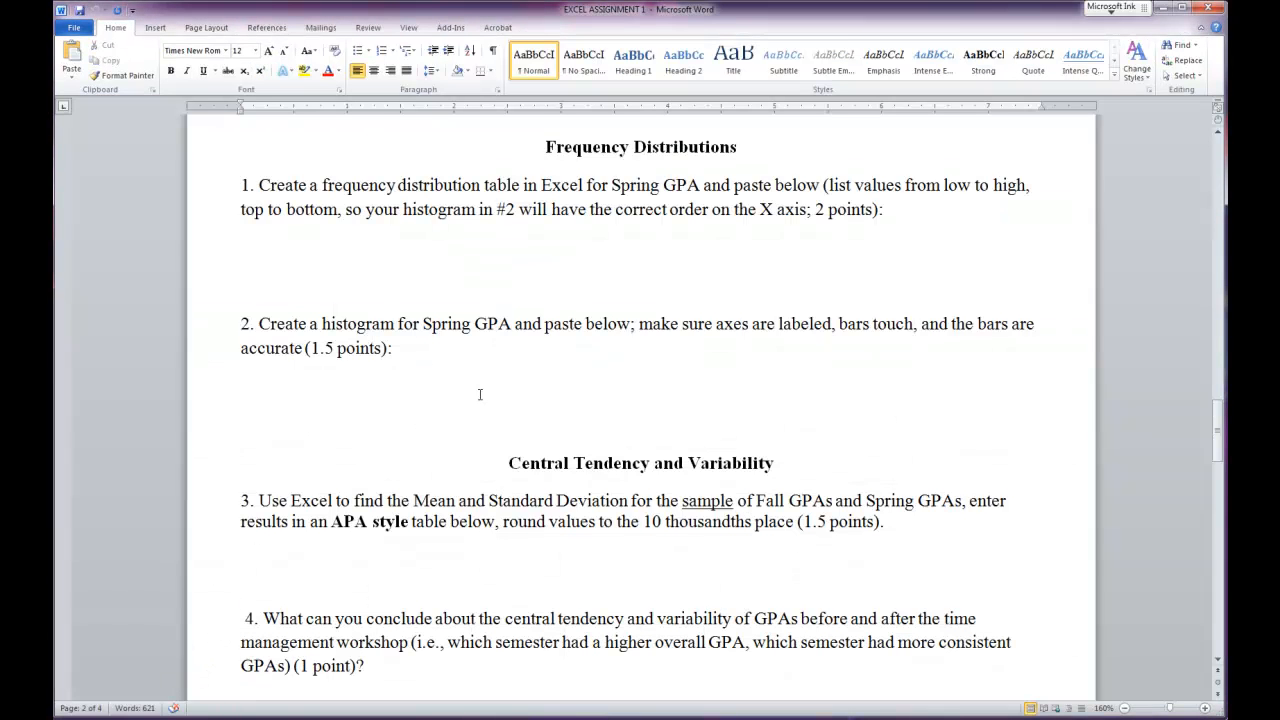
left_click_drag(612, 190, 704, 190)
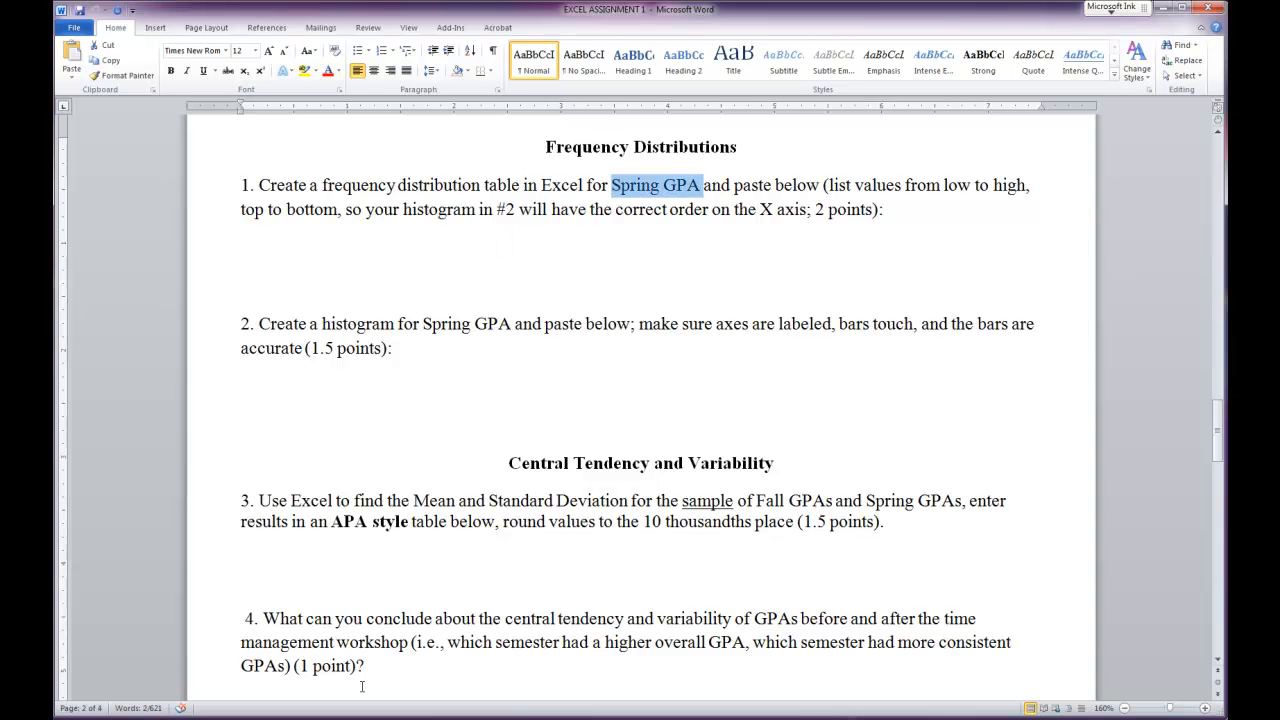
left_click(226, 684)
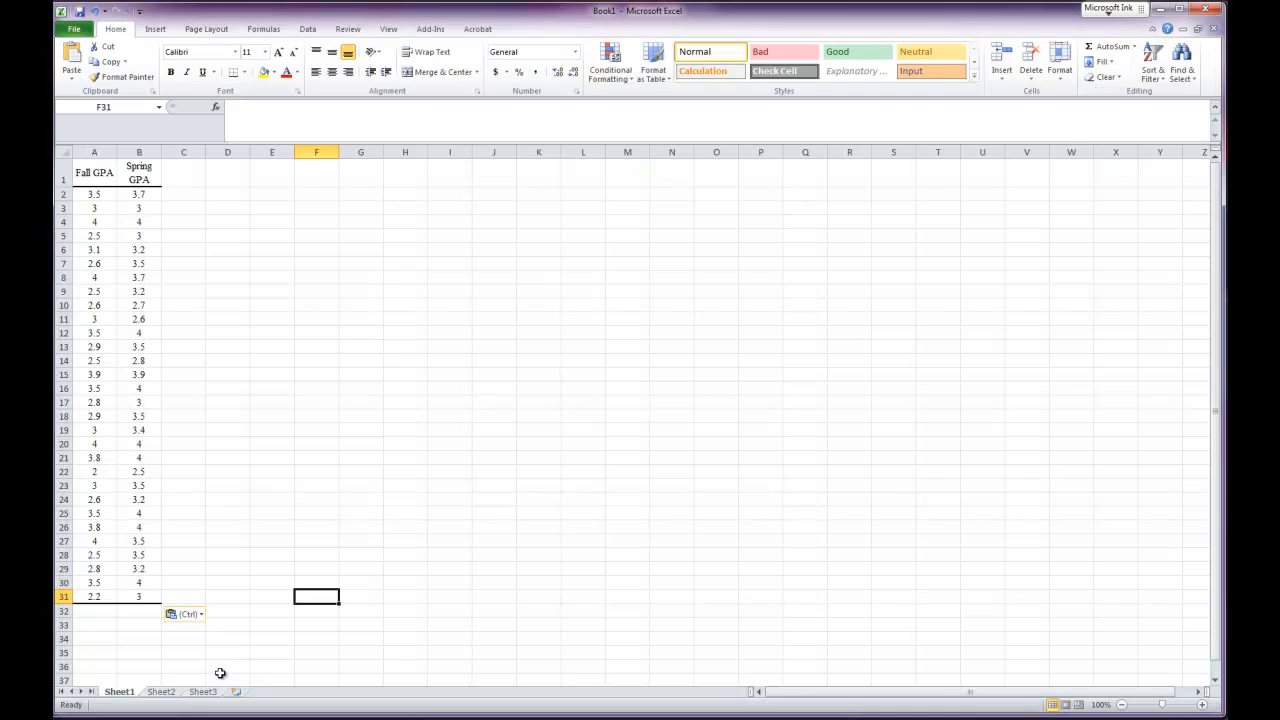
- Enter the labels min in cell C32 and max in cell C33, beside the end of the GPA data
left_click(404, 310)
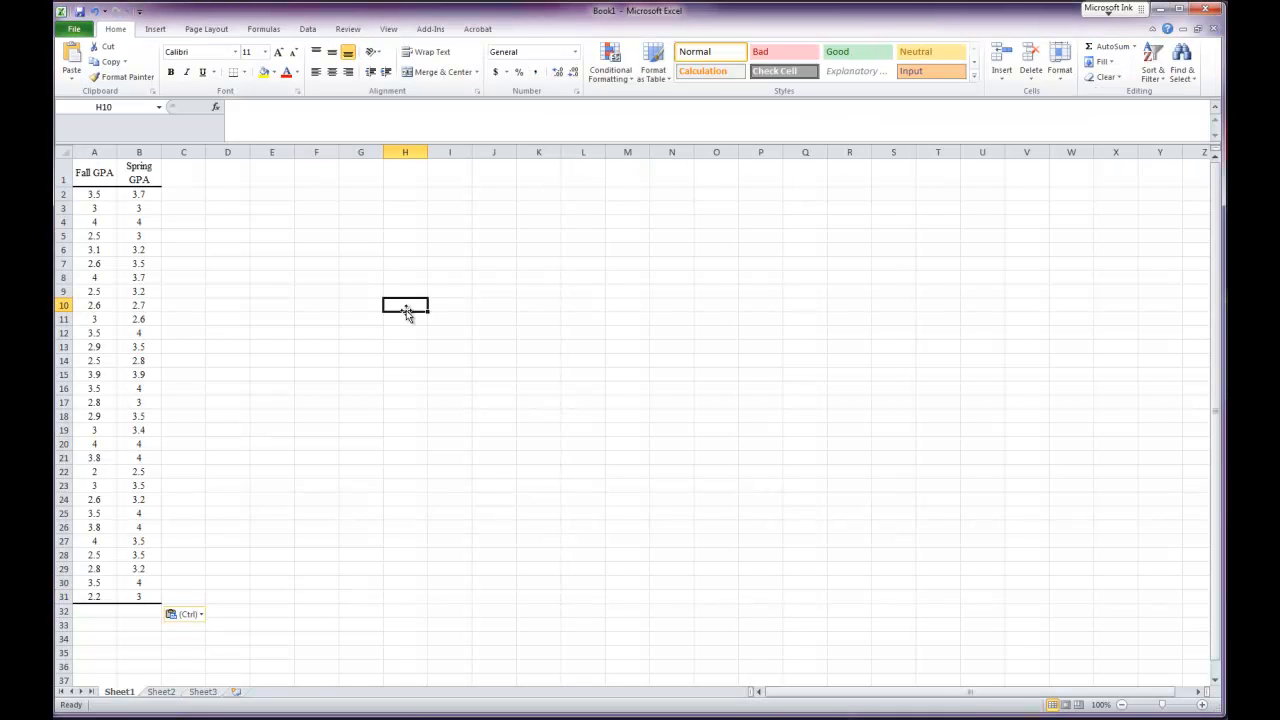
left_click(186, 599)
left_click(145, 612)
left_click(192, 624)
left_click(228, 612)
double_click(194, 599)
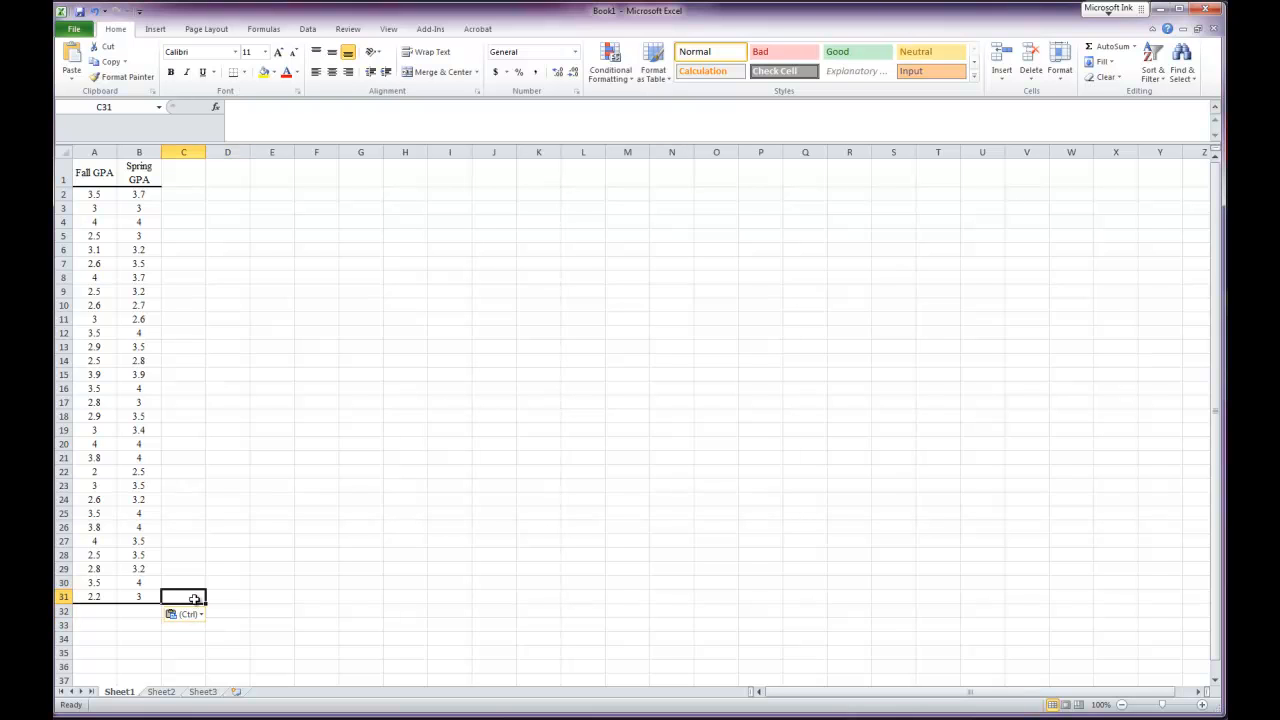
left_click(187, 609)
type("min")
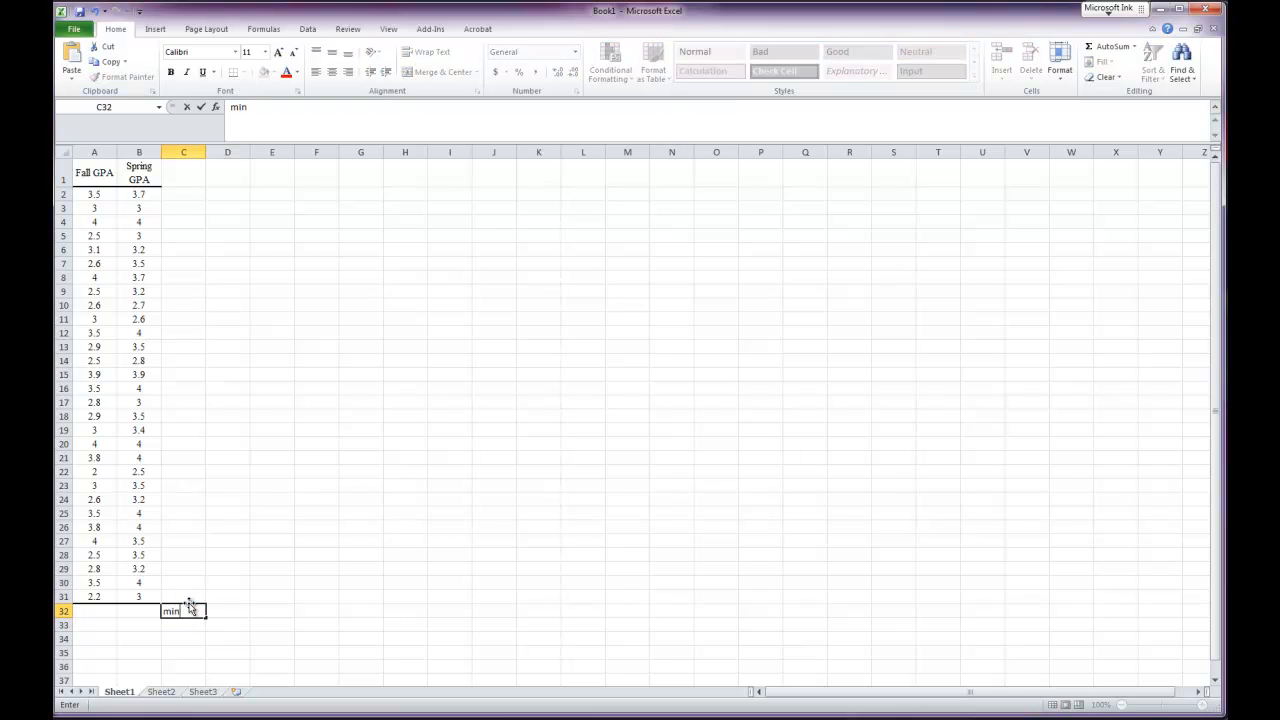
left_click(173, 626)
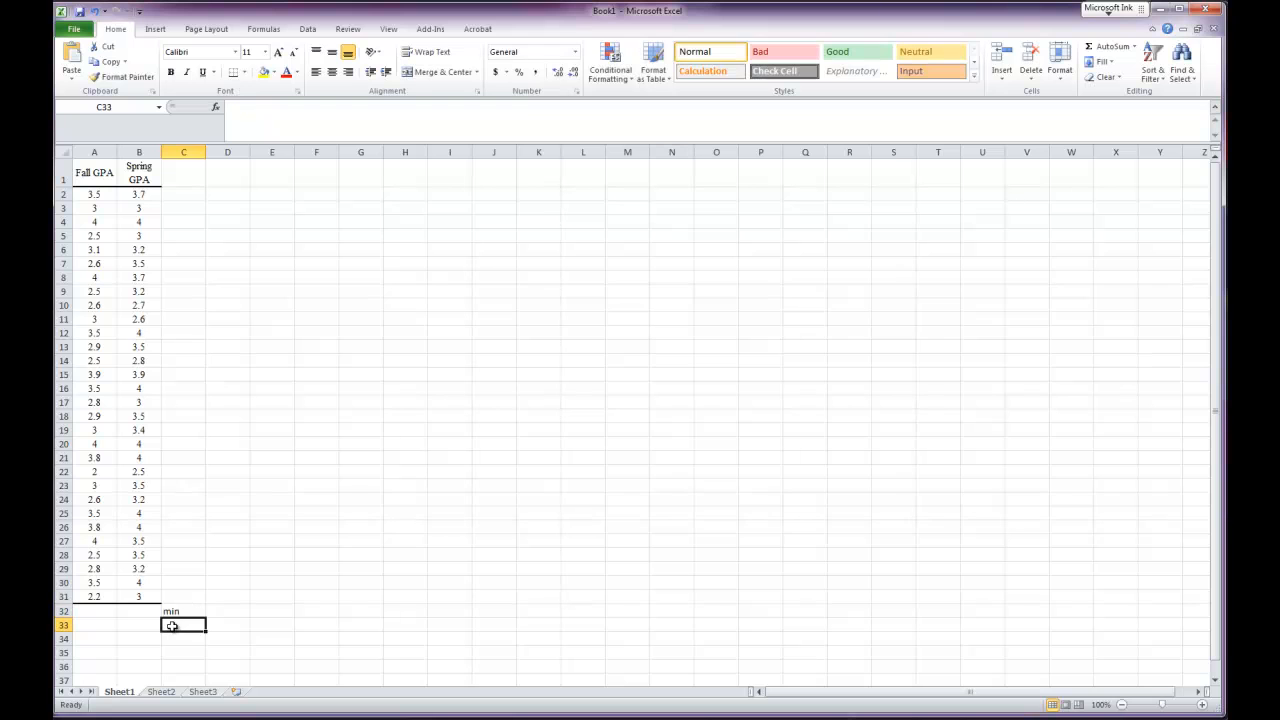
type("min")
type("a")
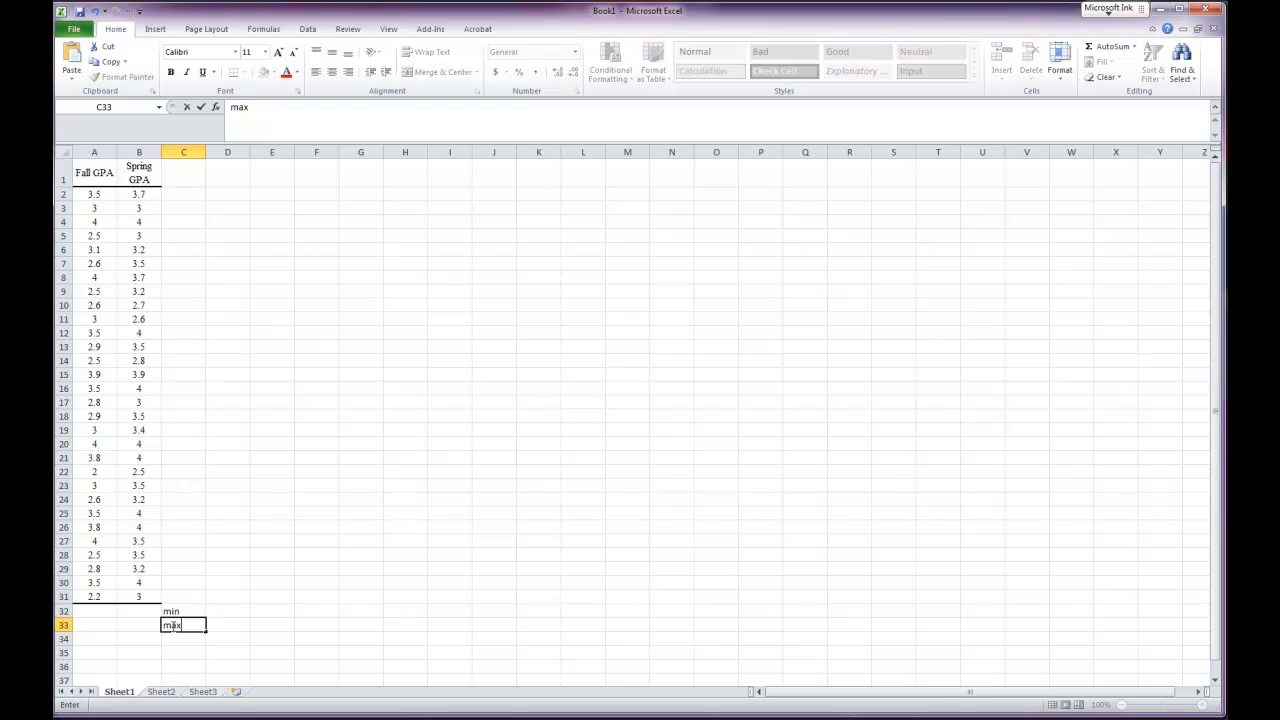
left_click(237, 630)
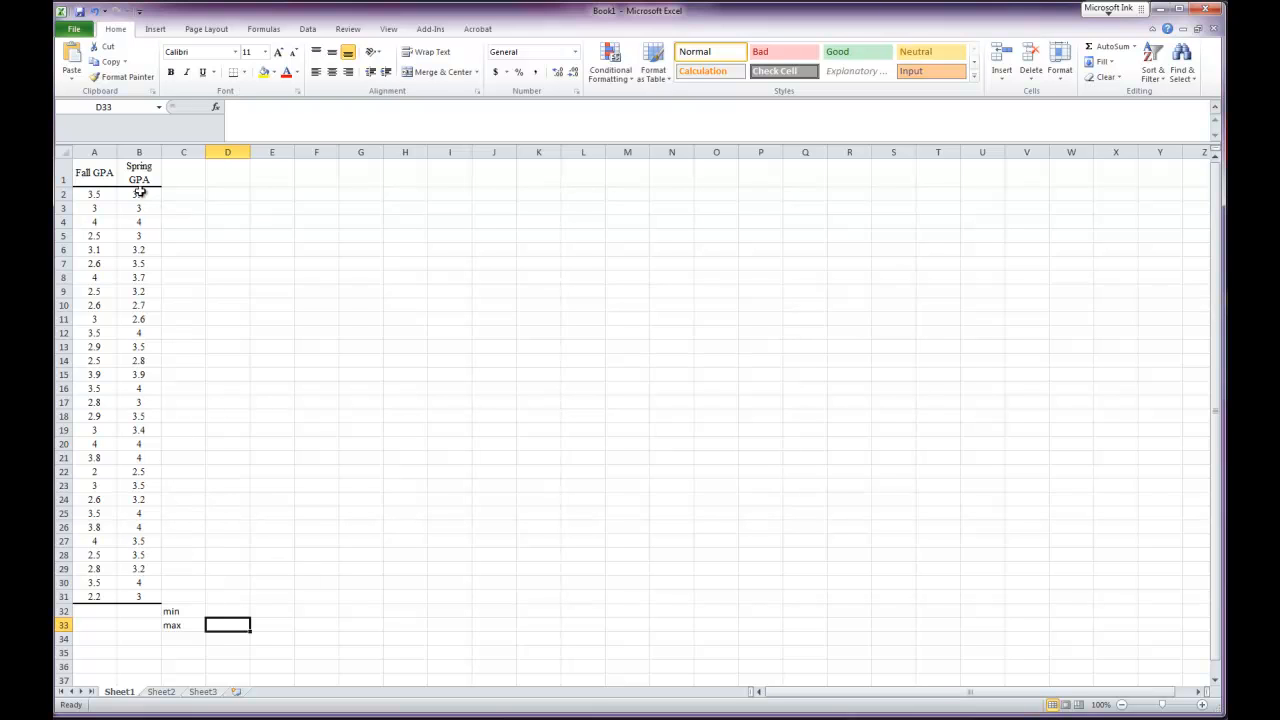
- Calculate the minimum of the Spring GPA values in cell B32 with the MIN function
left_click(150, 614)
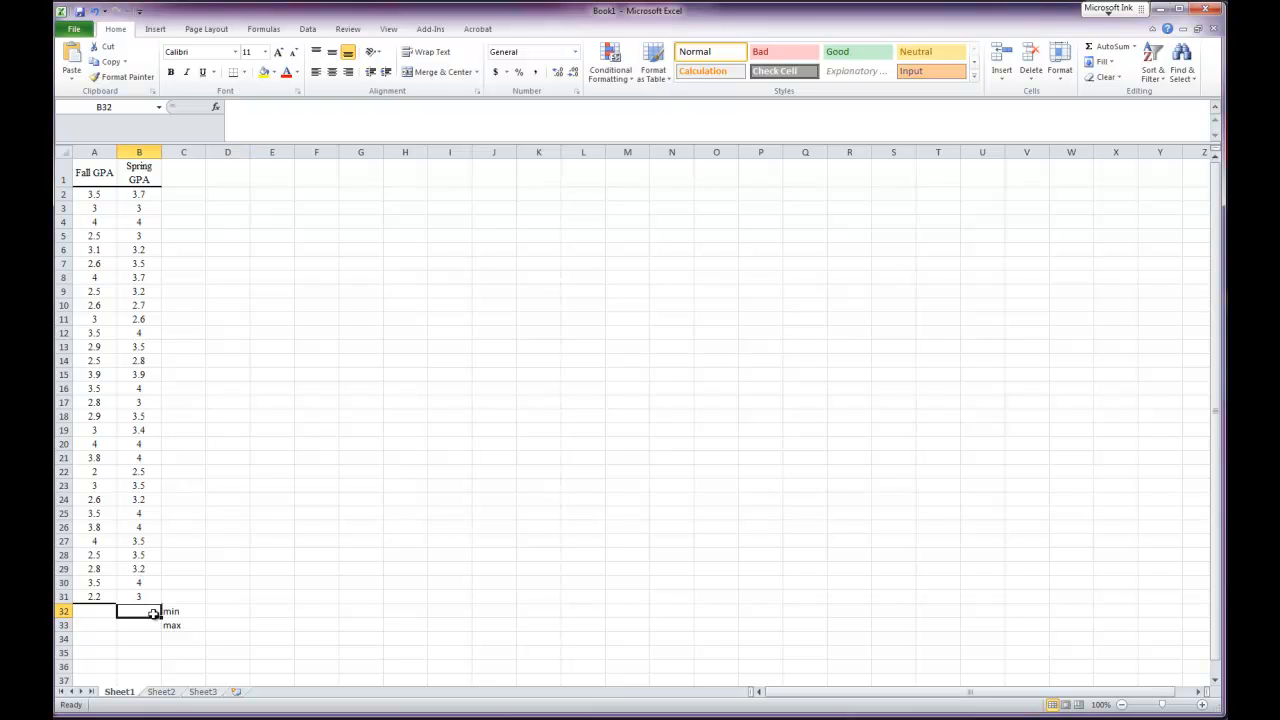
type("=min")
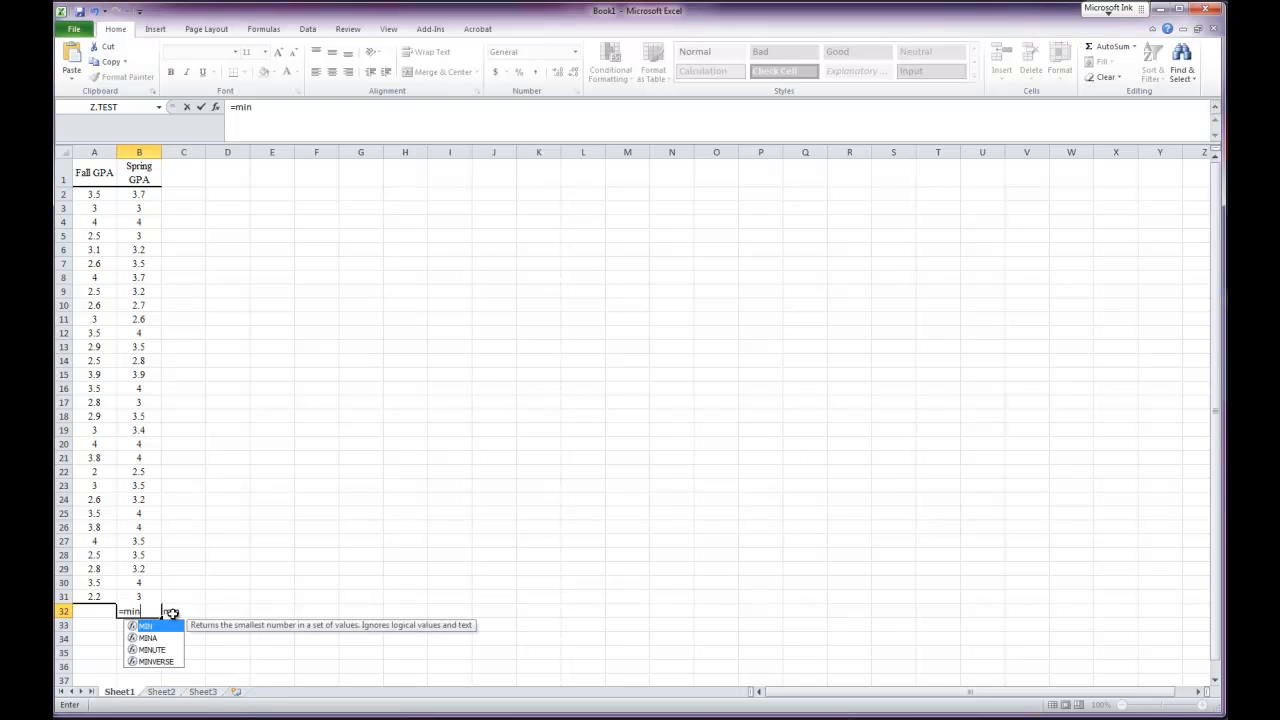
double_click(147, 627)
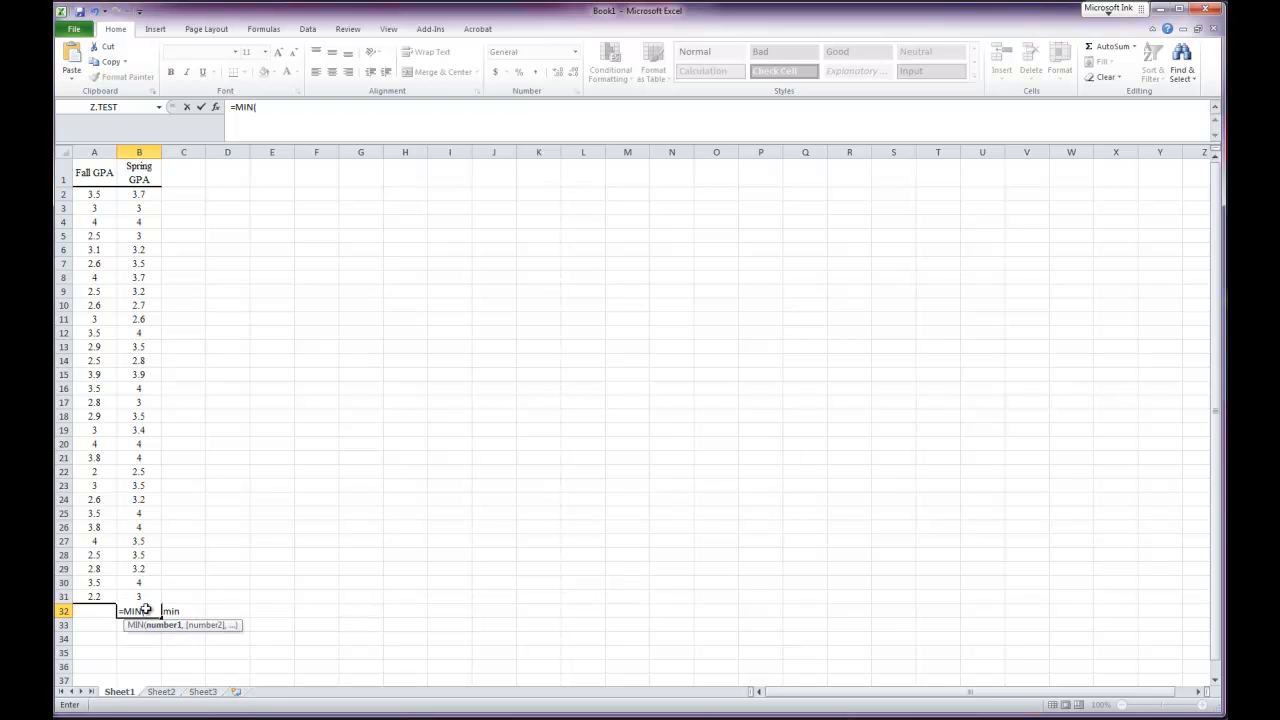
left_click_drag(139, 194, 149, 589)
key("Return")
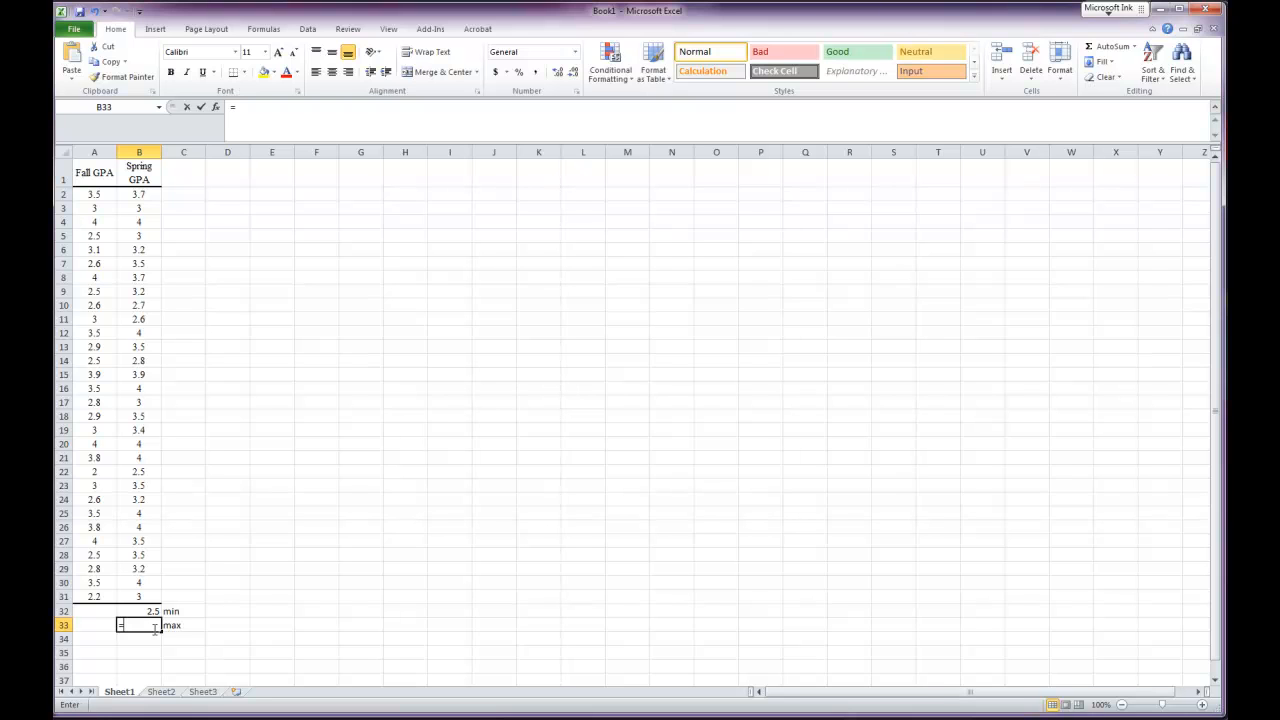
- Calculate the maximum of the Spring GPA values in cell B33 with the MAX function
type("=max")
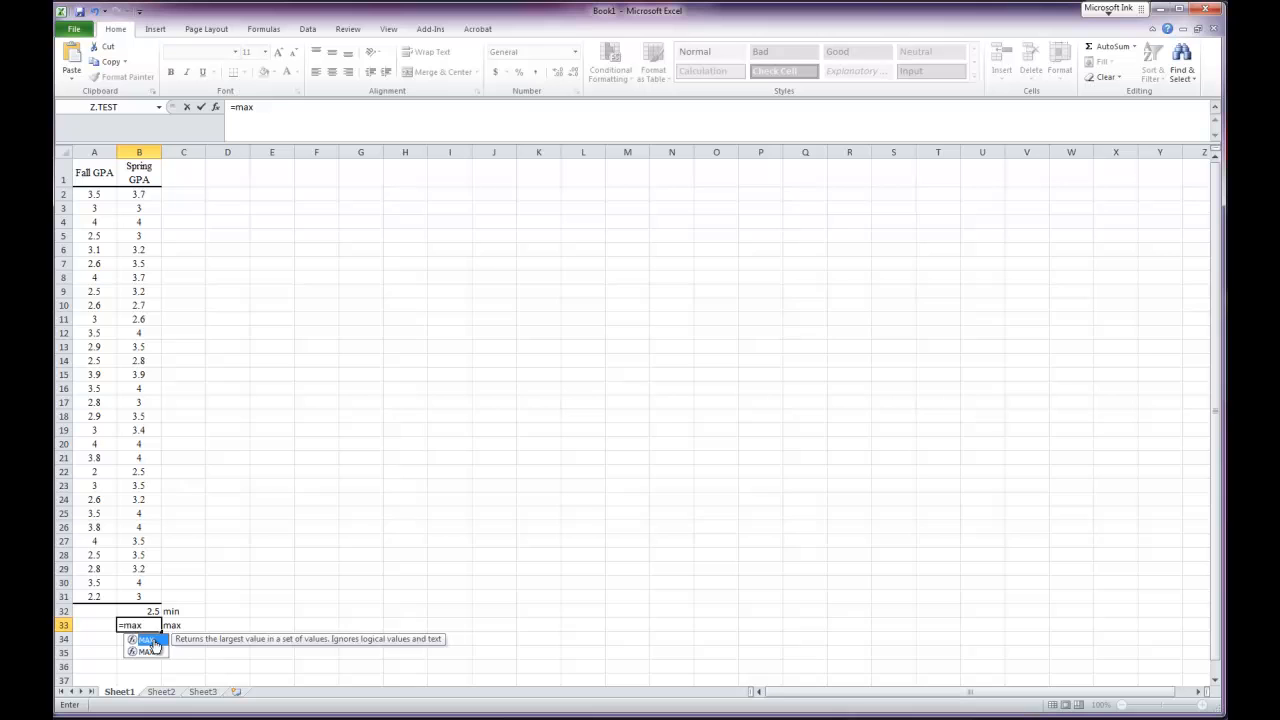
double_click(150, 651)
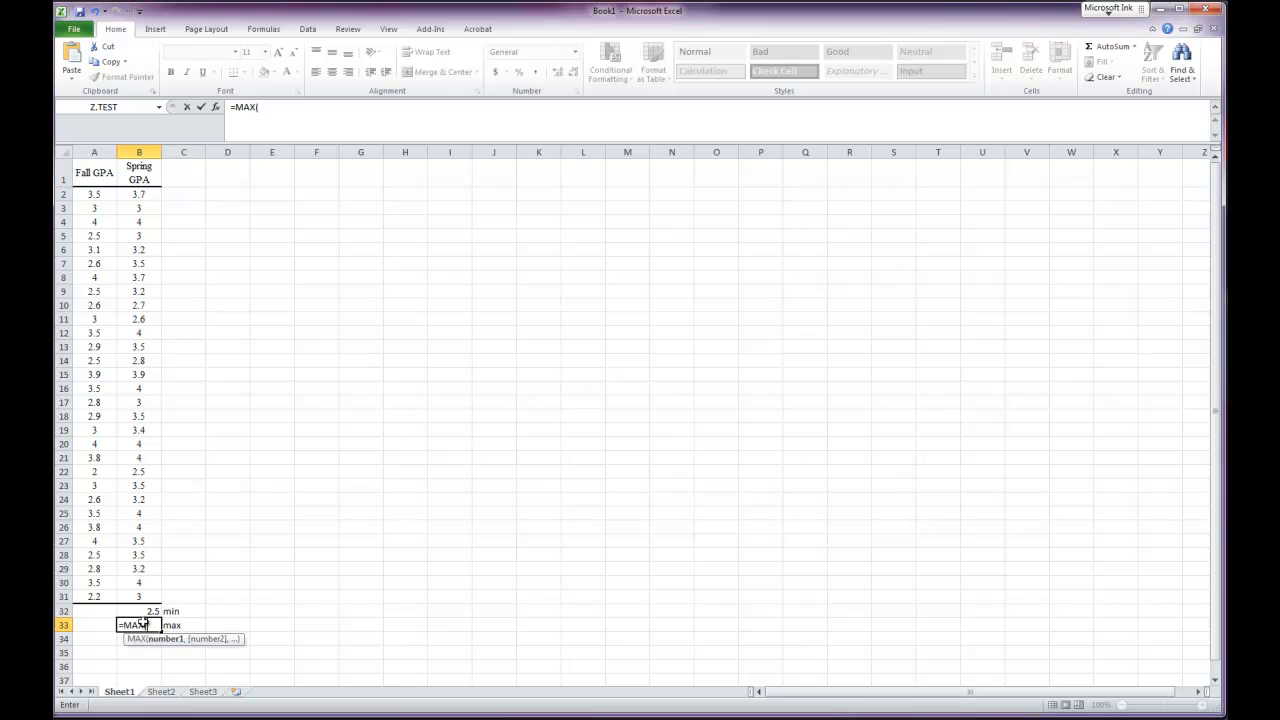
left_click_drag(141, 195, 151, 590)
key("Return")
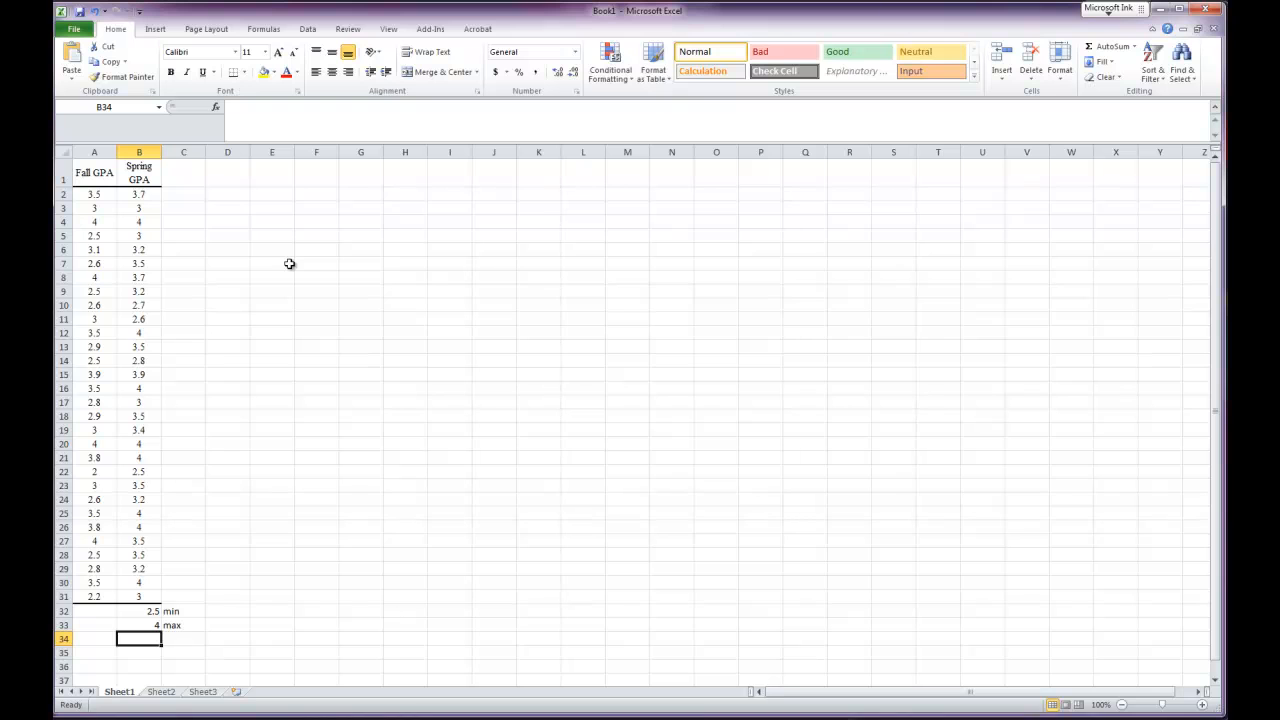
- Enter the header Spring GPA in cell E2 and fit column E's width to it
left_click(272, 176)
left_click_drag(272, 176, 313, 175)
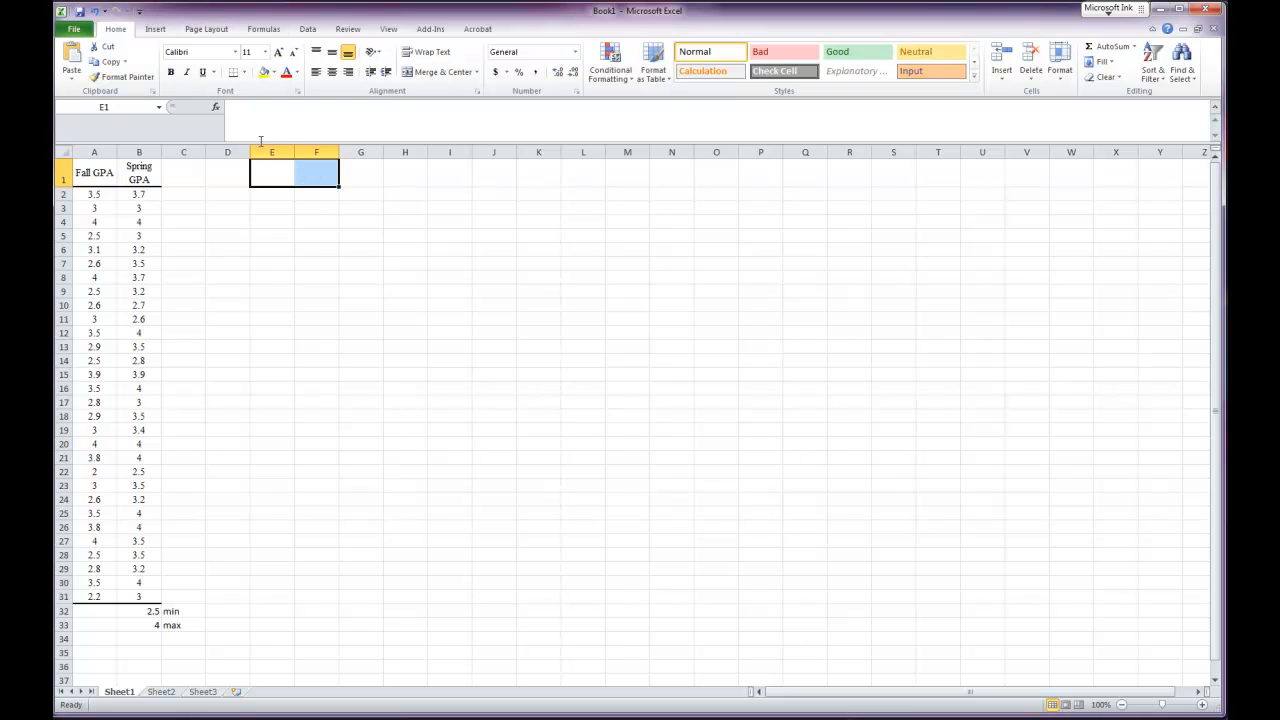
left_click(281, 199)
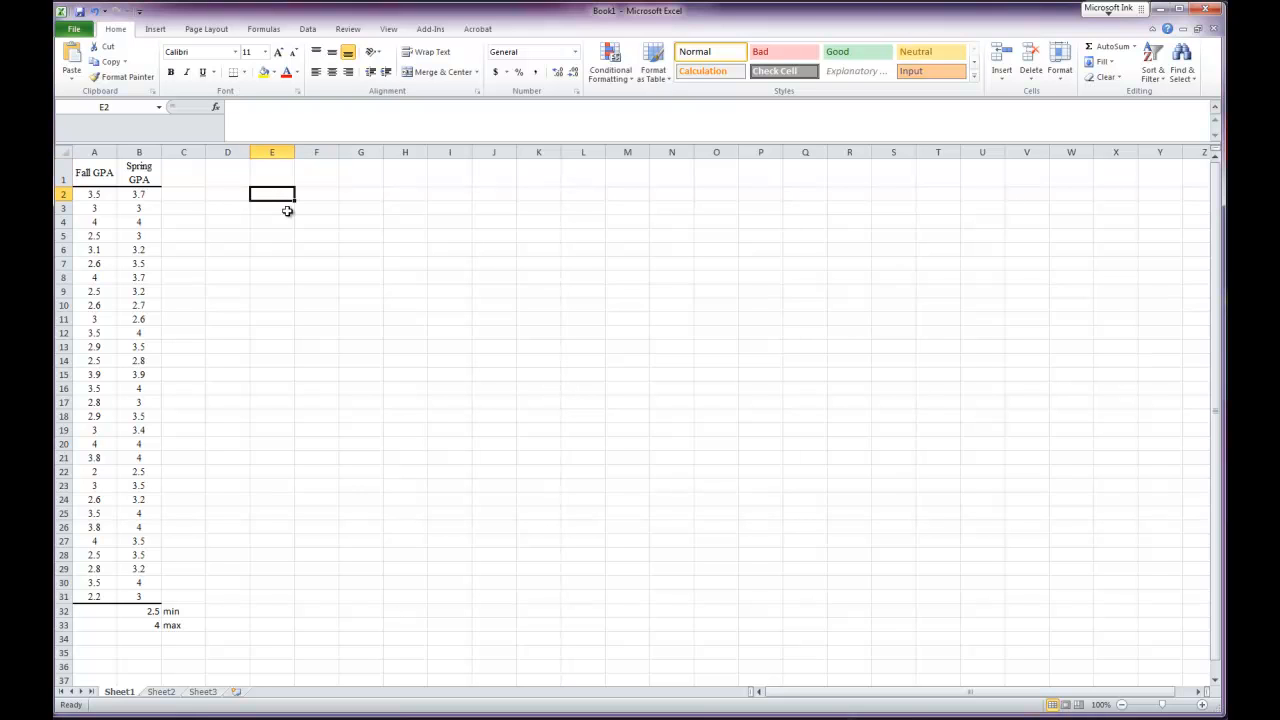
type("Spring GPA")
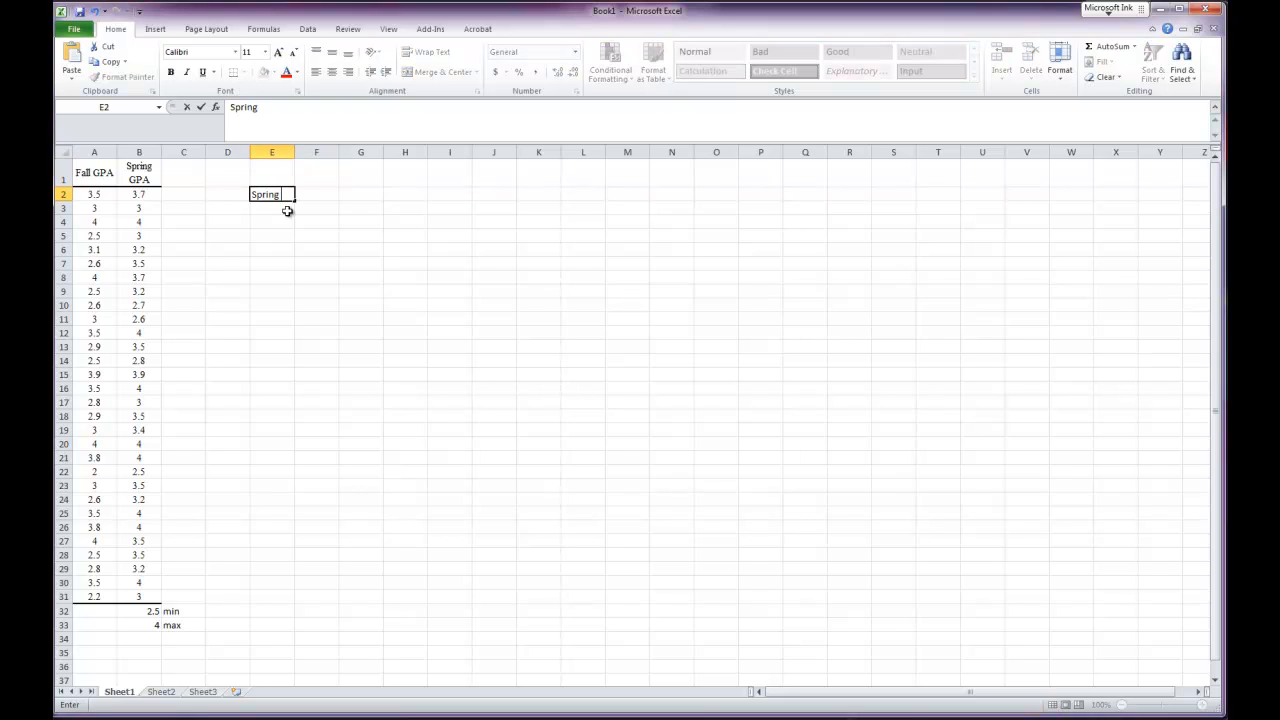
left_click(292, 151)
double_click(295, 151)
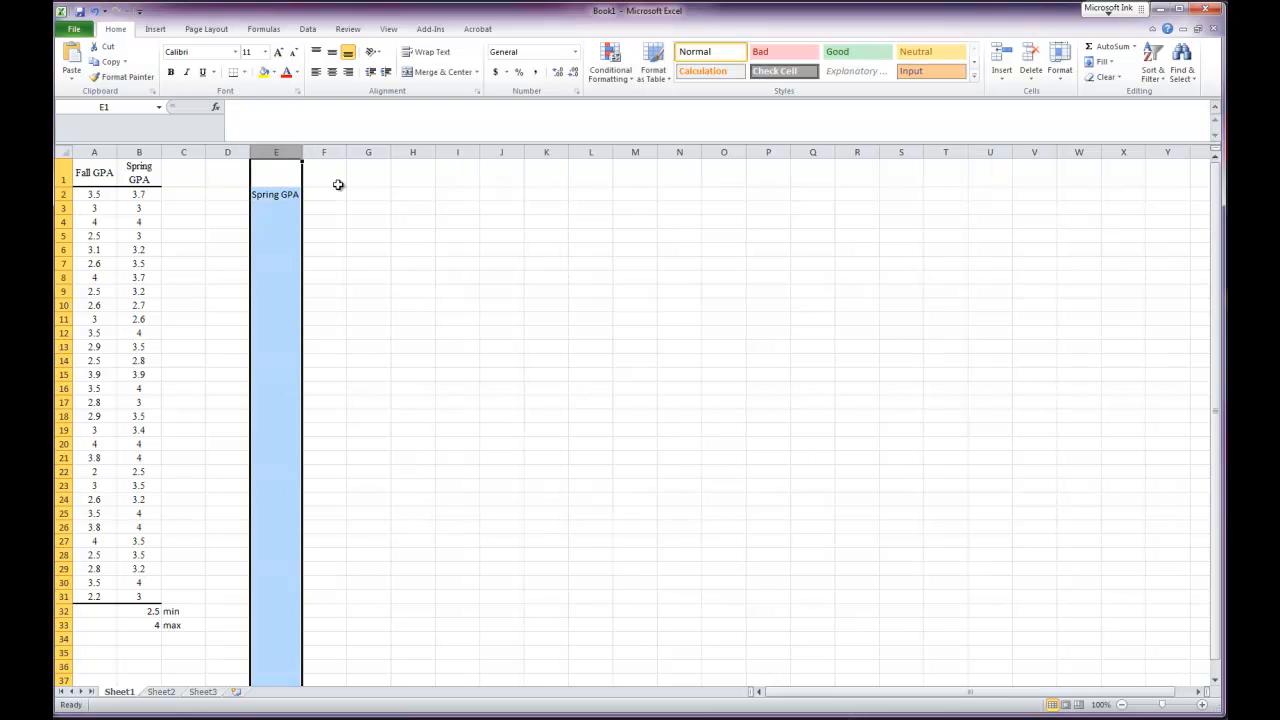
- Enter the header Number of Students in cell F2 and fit column F's width to it
left_click(327, 193)
type("Nu")
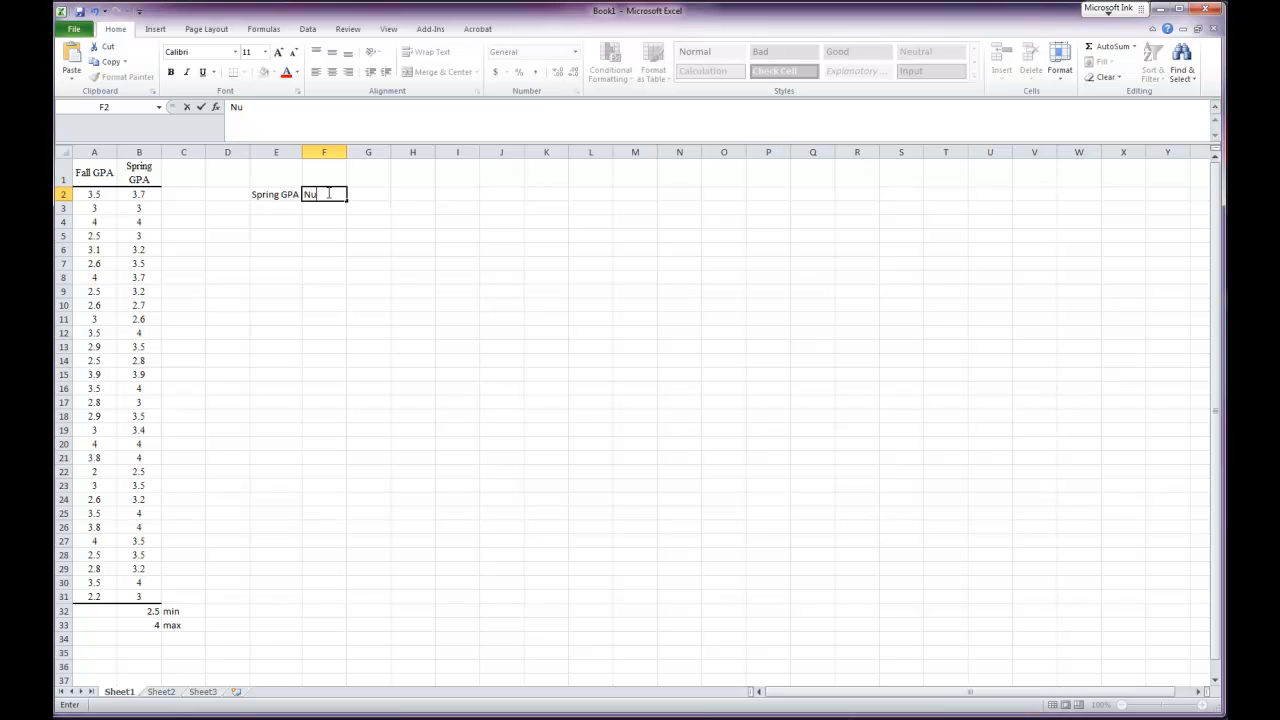
type("mber of Students")
left_click(341, 153)
double_click(347, 153)
left_click(366, 250)
- Select cell E3, check in the Word assignment how question 1 wants the values ordered, and return to the Excel workbook
left_click(279, 205)
left_click(172, 717)
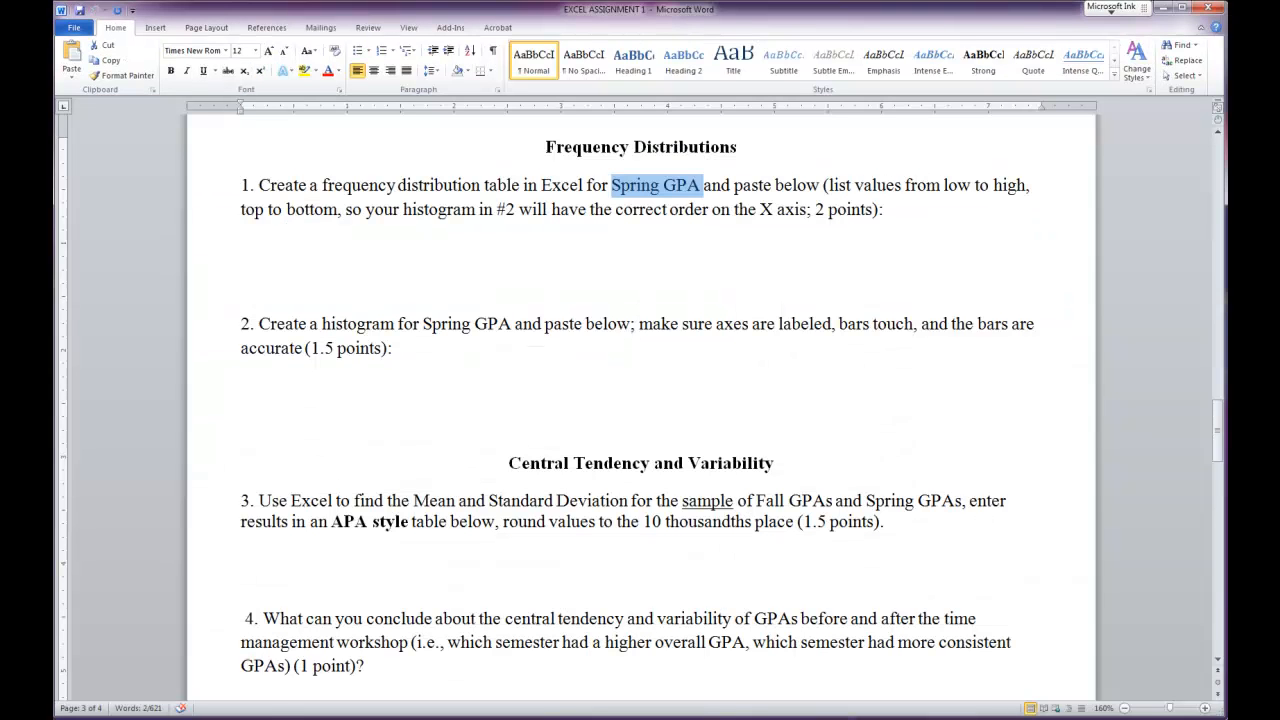
left_click(193, 717)
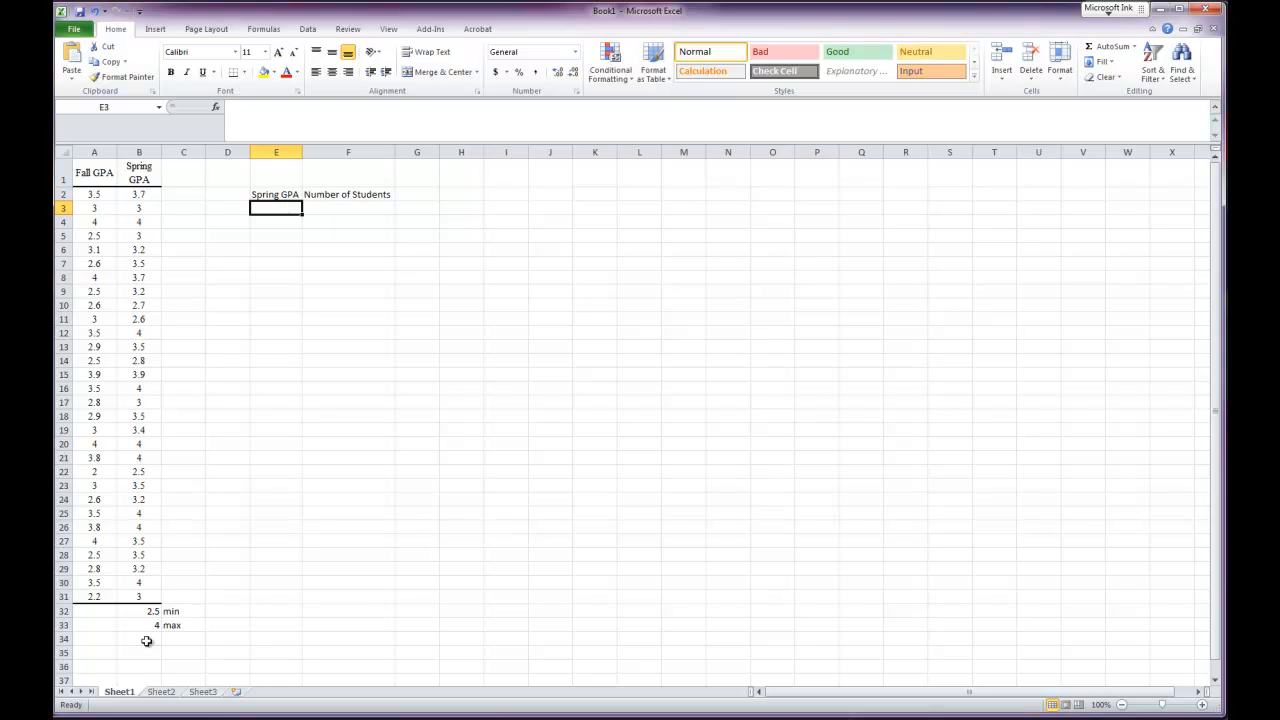
- Enter the first GPA values 2.5, 2.6 and 2.7 in cells E3 to E5 under the Spring GPA header
type("2.5")
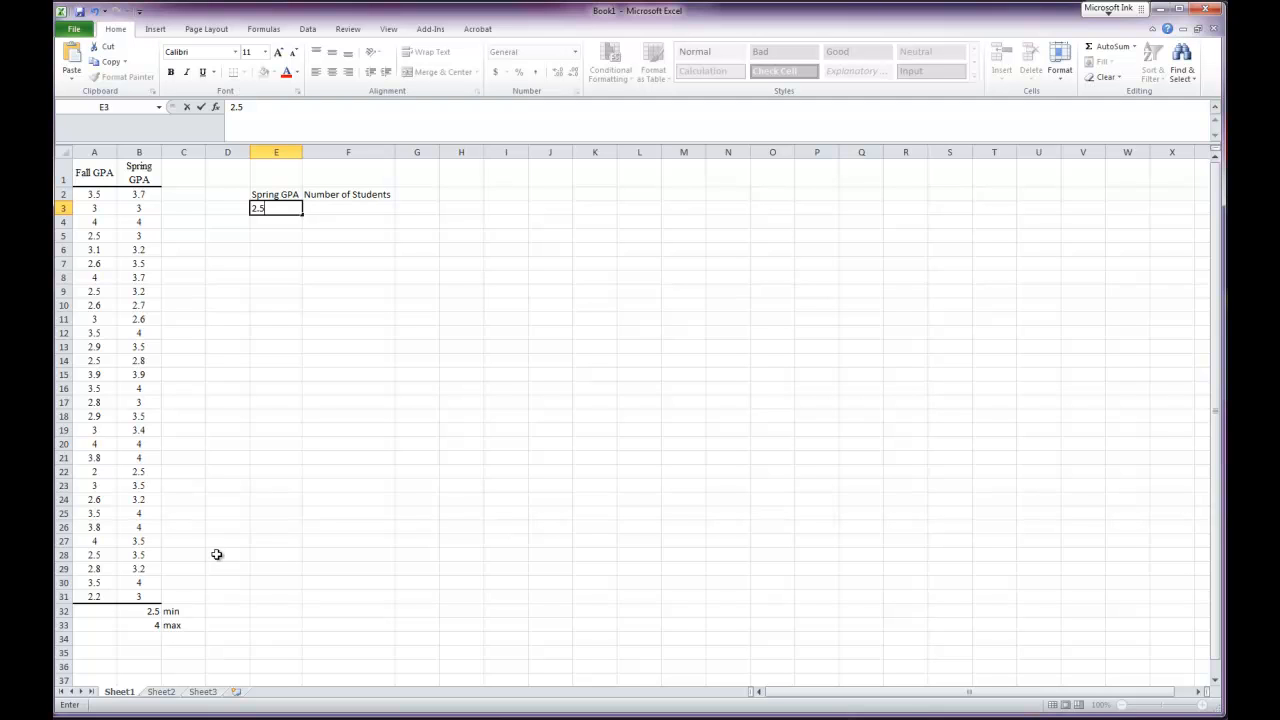
left_click(280, 222)
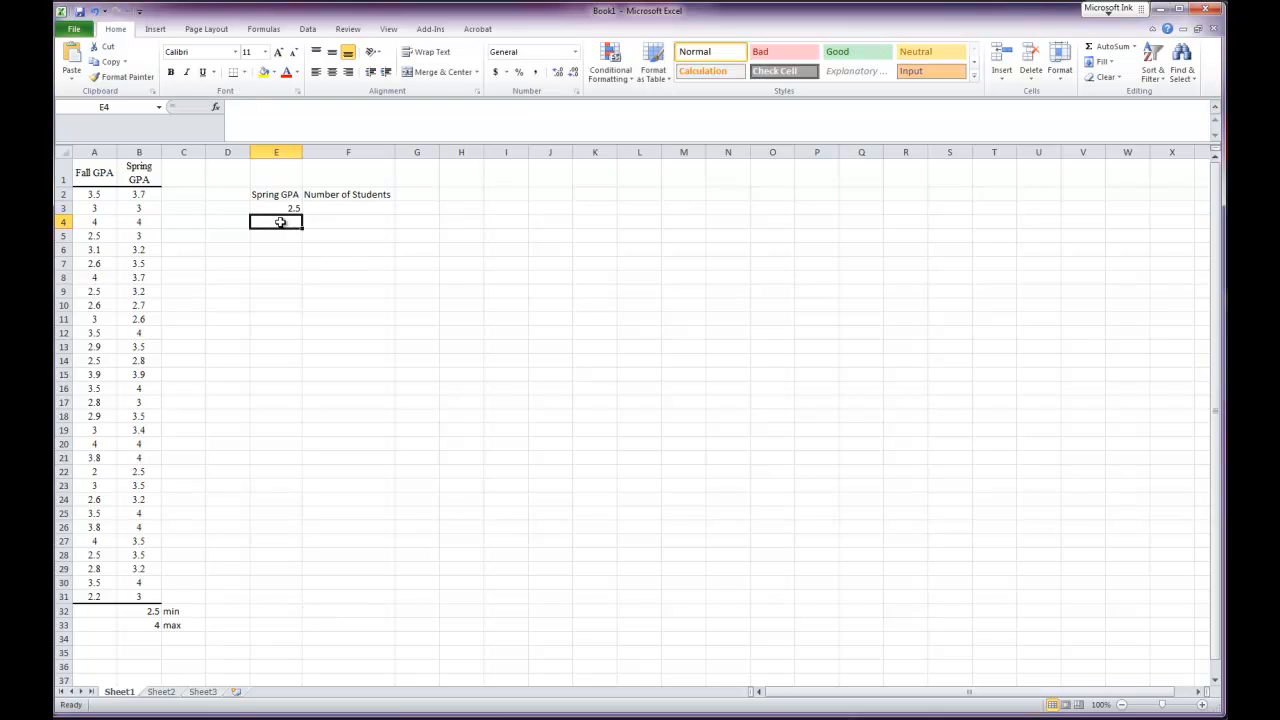
type("2")
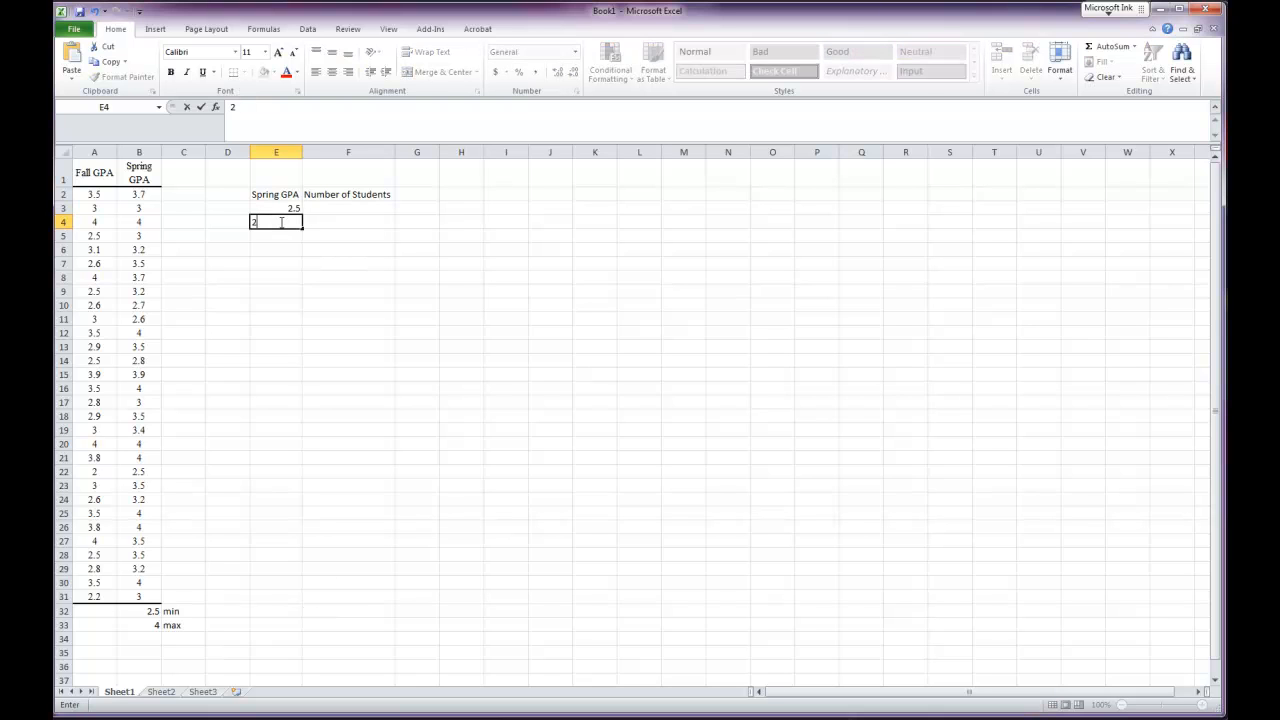
type(".6")
key("Return")
type("2.7")
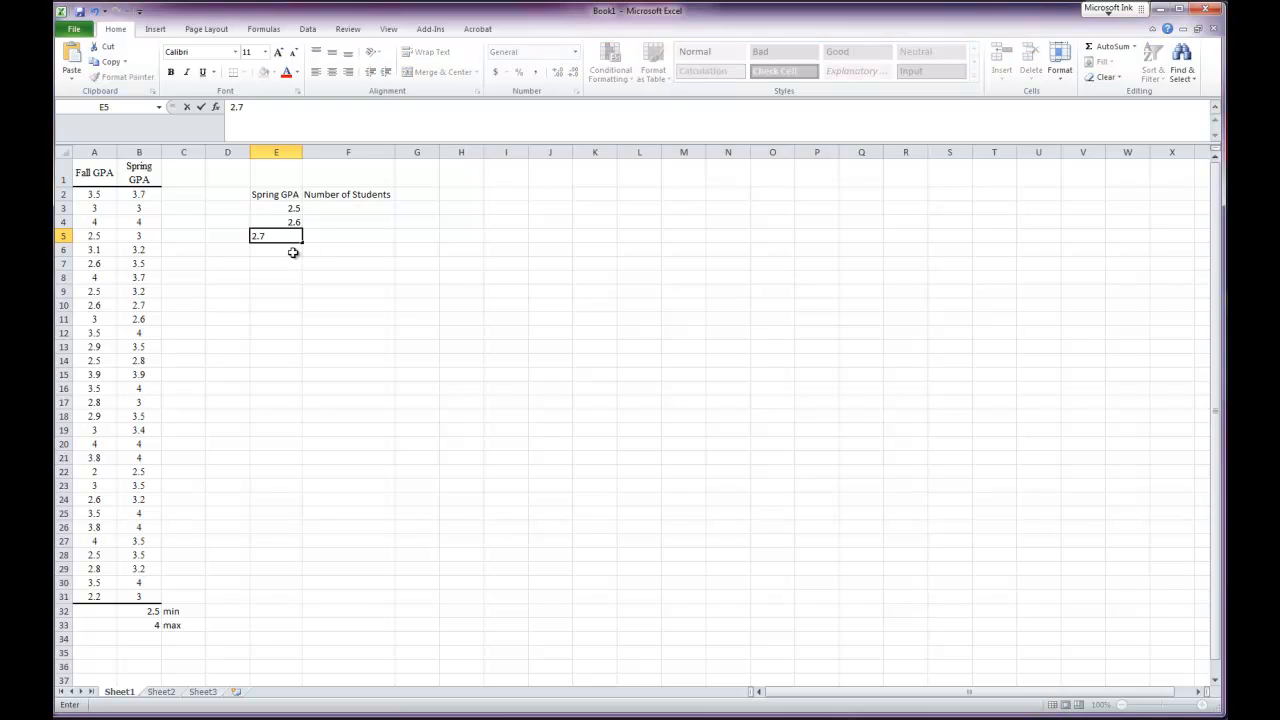
left_click(296, 254)
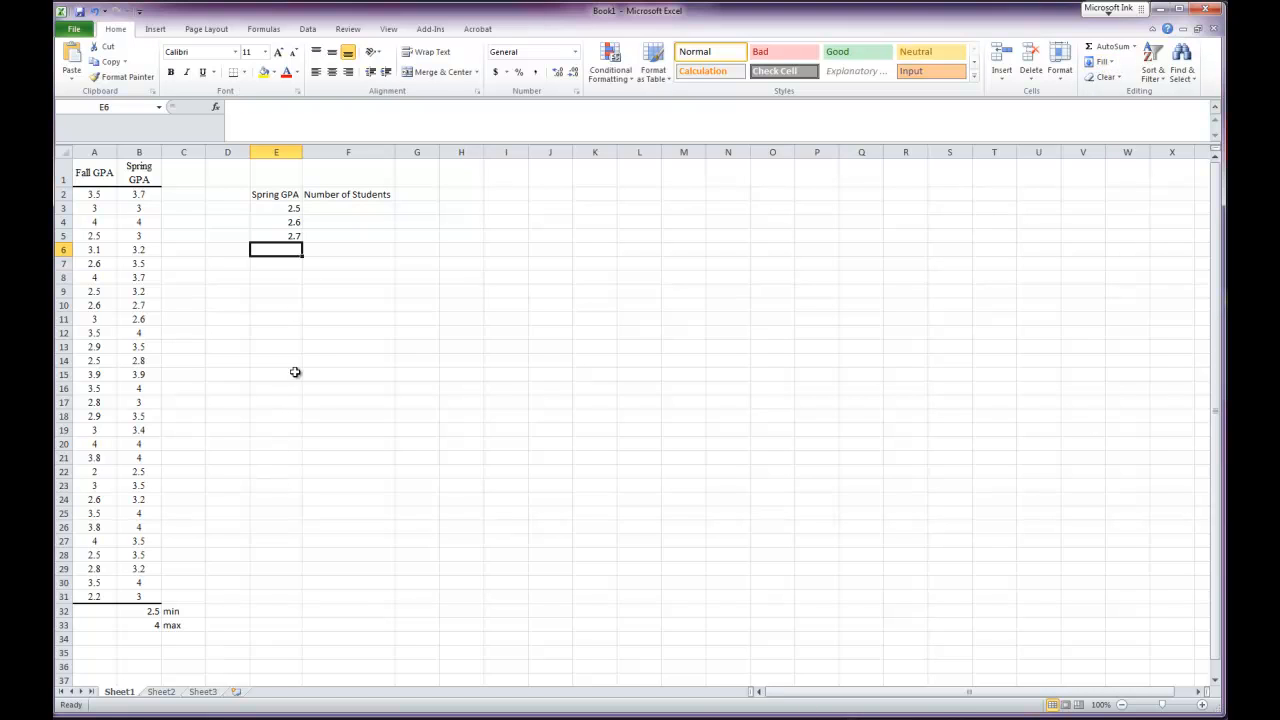
- Fill cells E3 to E23 with a linear column series using a step value of 0.1
left_click(286, 207)
left_click_drag(286, 207, 276, 491)
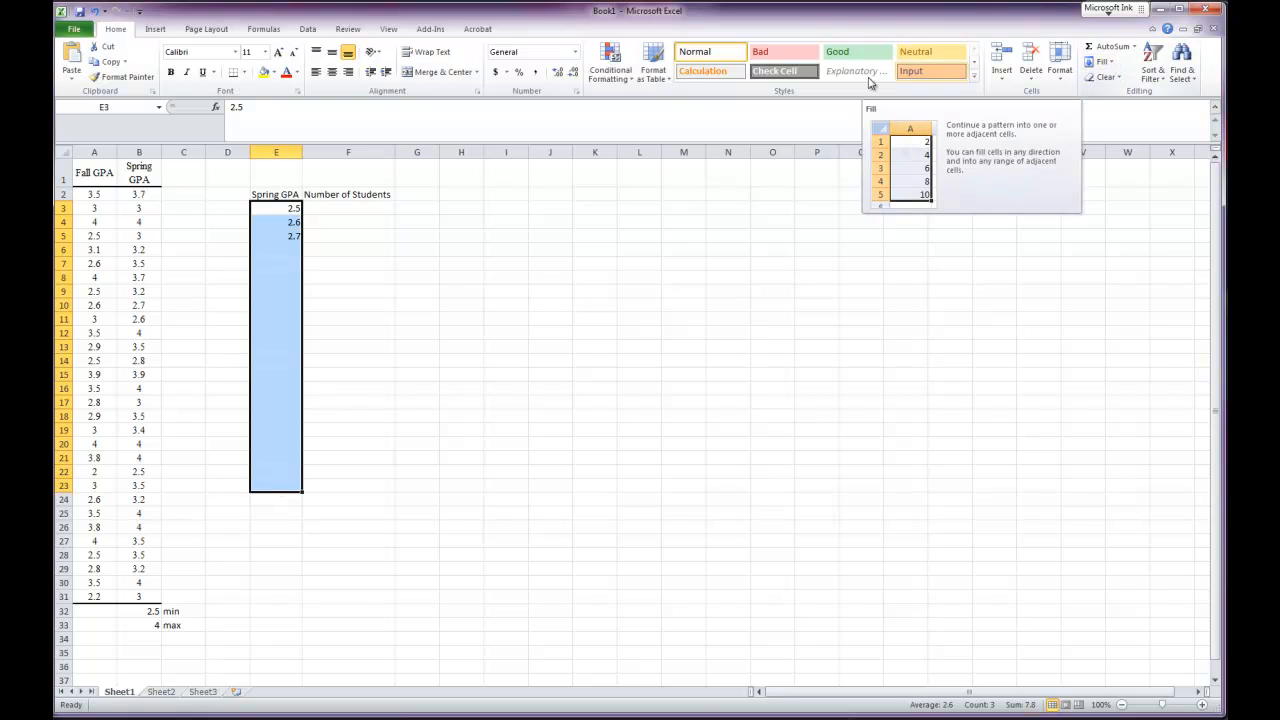
left_click(1104, 62)
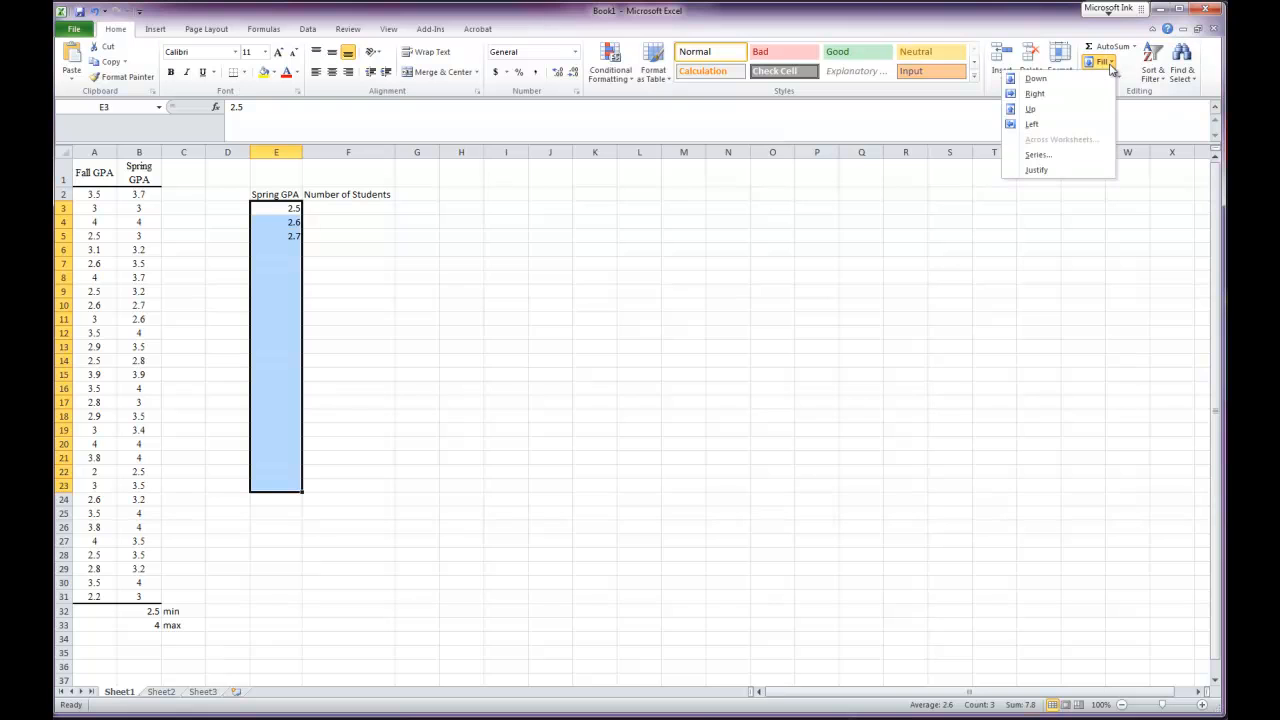
left_click(1066, 158)
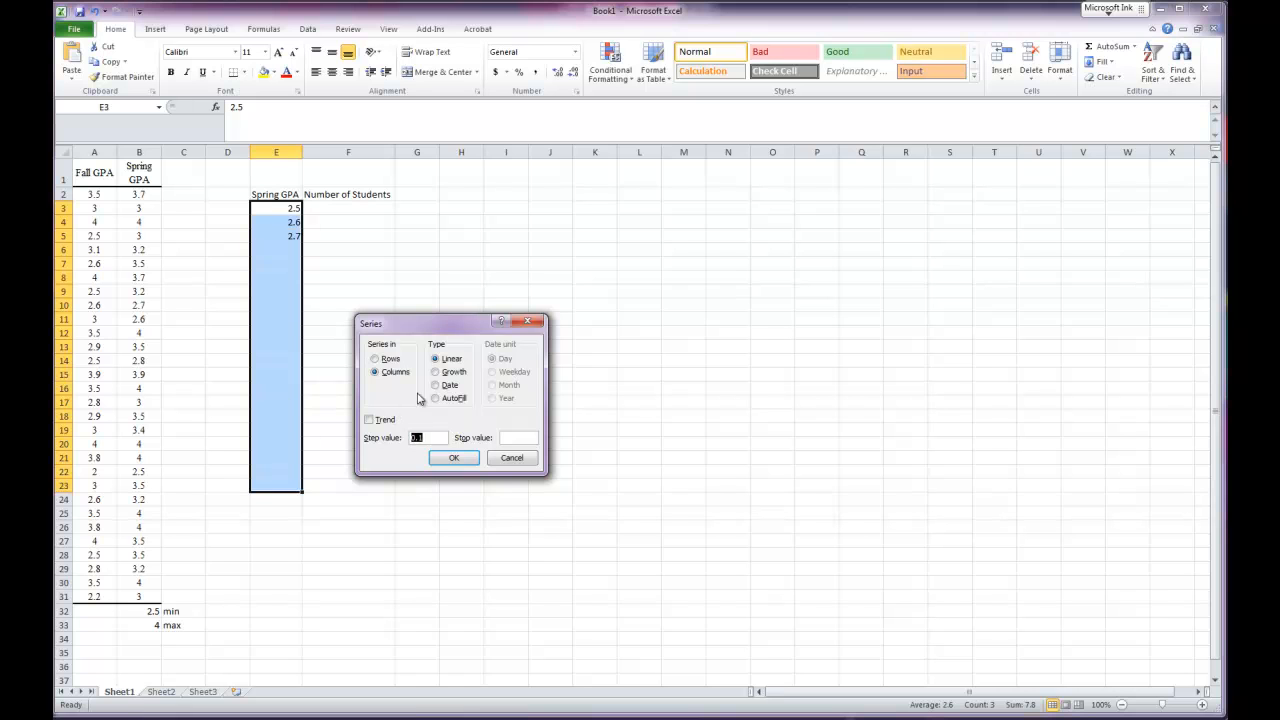
left_click(453, 462)
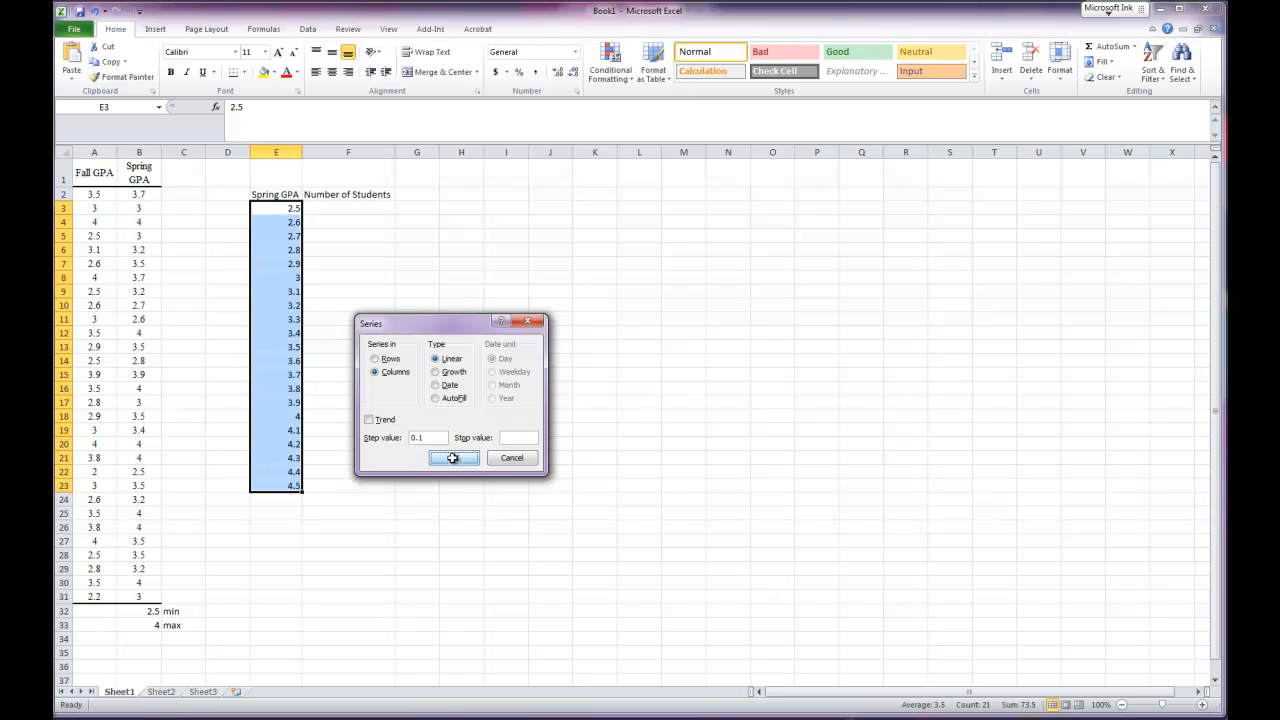
- Clear the series values above 4 from cells E19 to E23
left_click(295, 514)
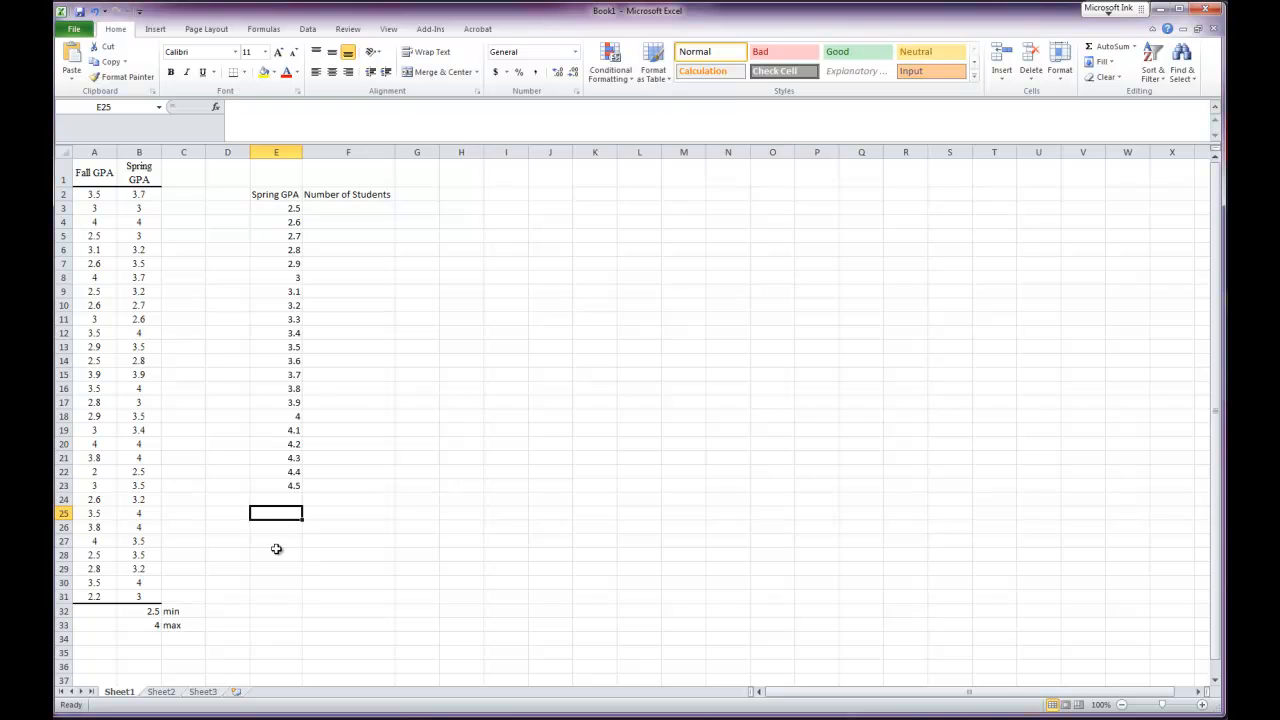
left_click_drag(290, 483, 291, 432)
key("Delete")
left_click(392, 441)
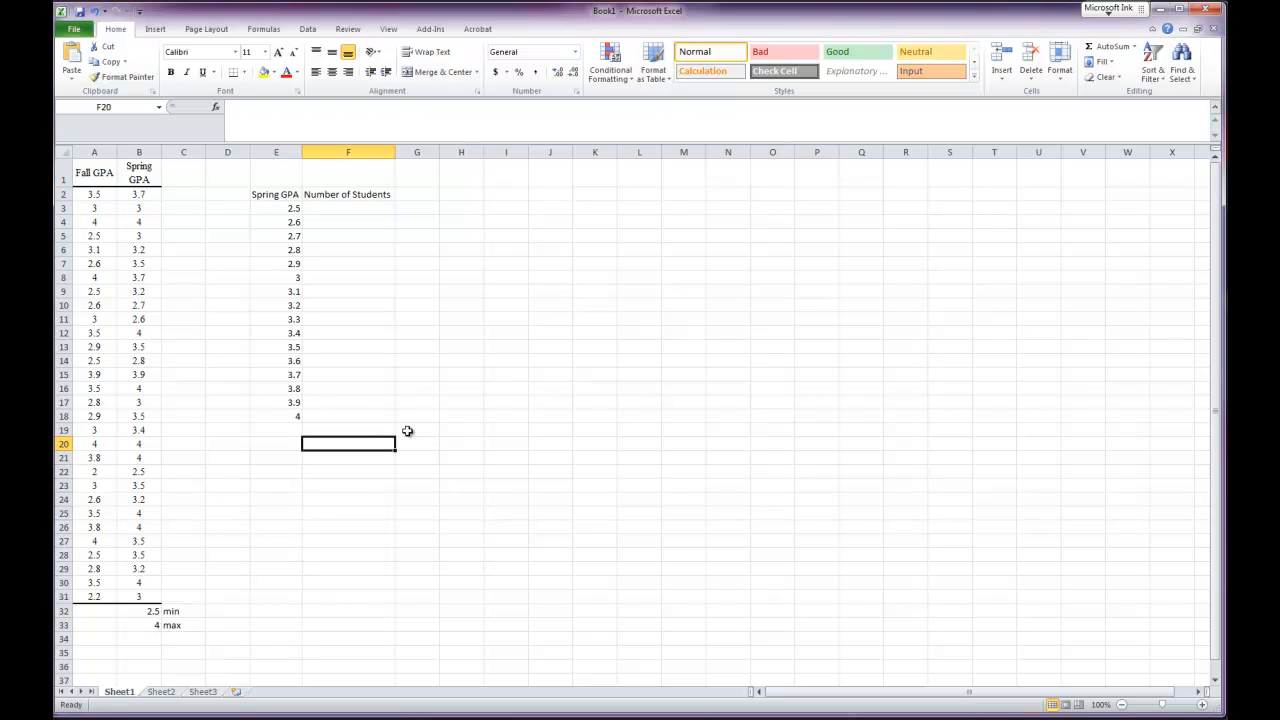
- Review the Spring GPA values in B2:B31 against question 1 in the Word assignment, and return to the Excel workbook
left_click(352, 206)
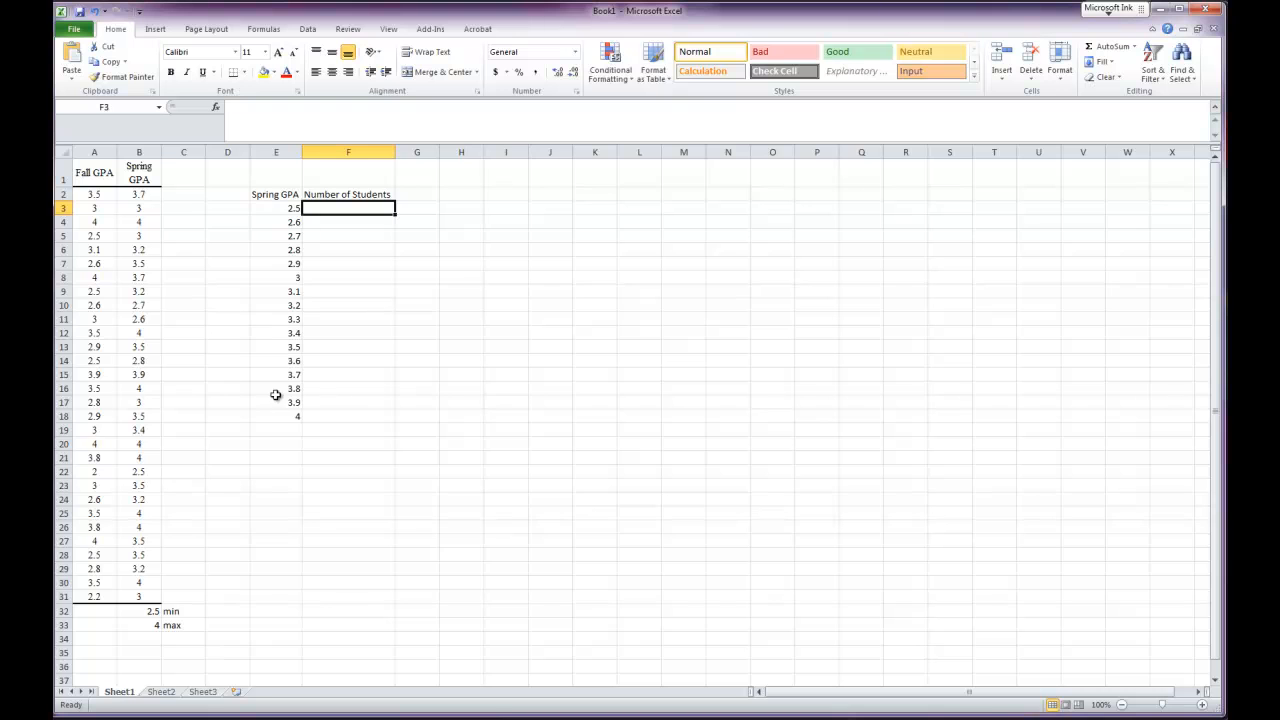
left_click_drag(145, 197, 136, 598)
key("alt+Tab")
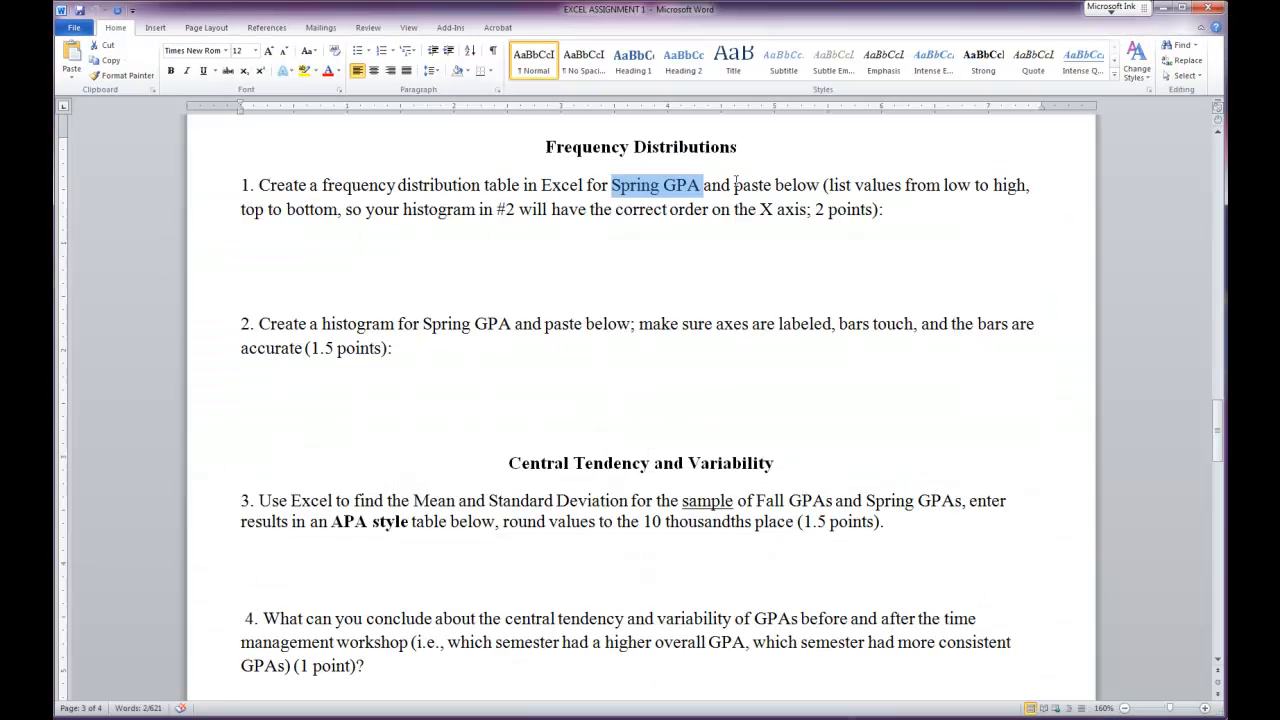
key("alt+Tab")
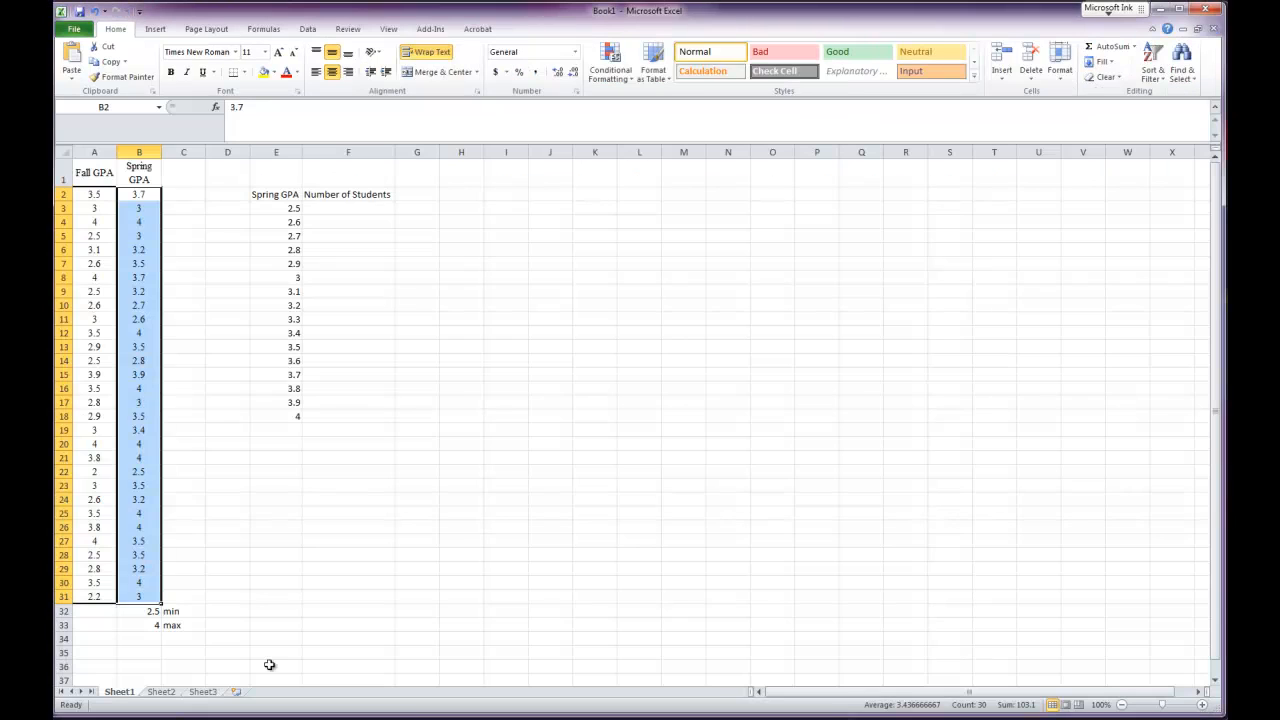
- Count the students with a 2.5 Spring GPA in cell F3 using COUNTIF with range B2:B31 and criterion E3
left_click(339, 206)
type("=count")
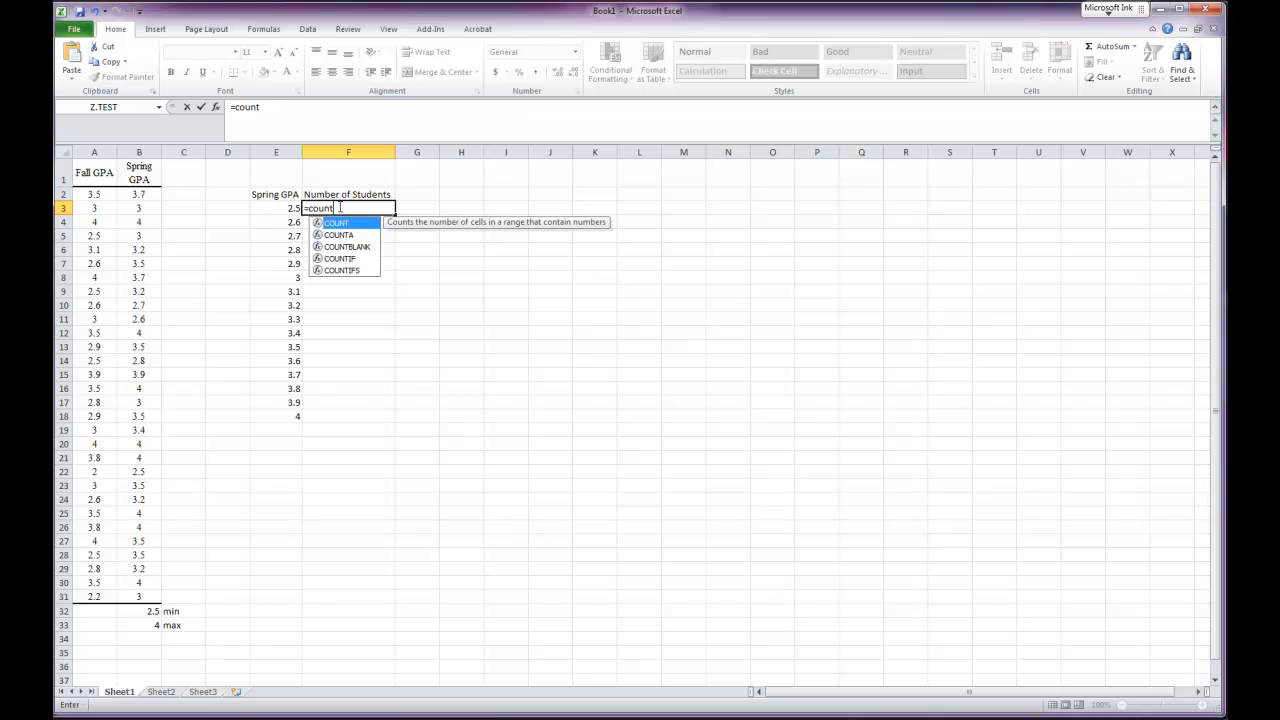
left_click(350, 260)
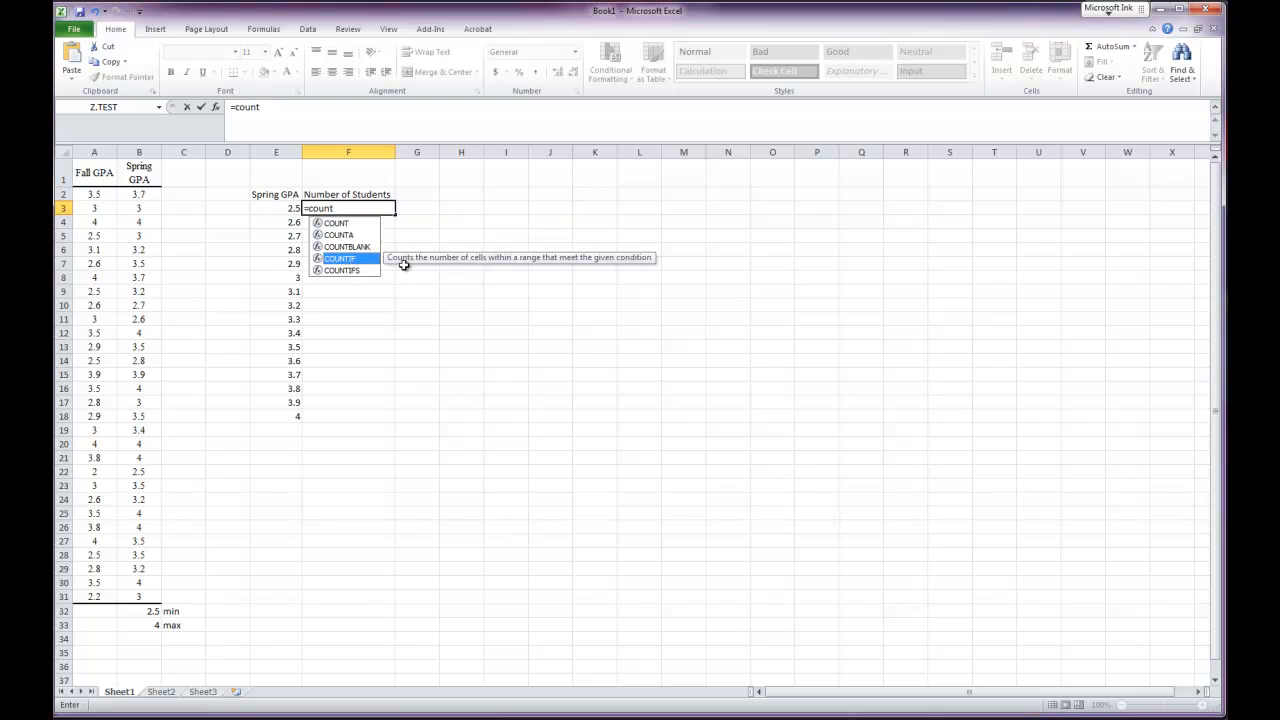
double_click(345, 260)
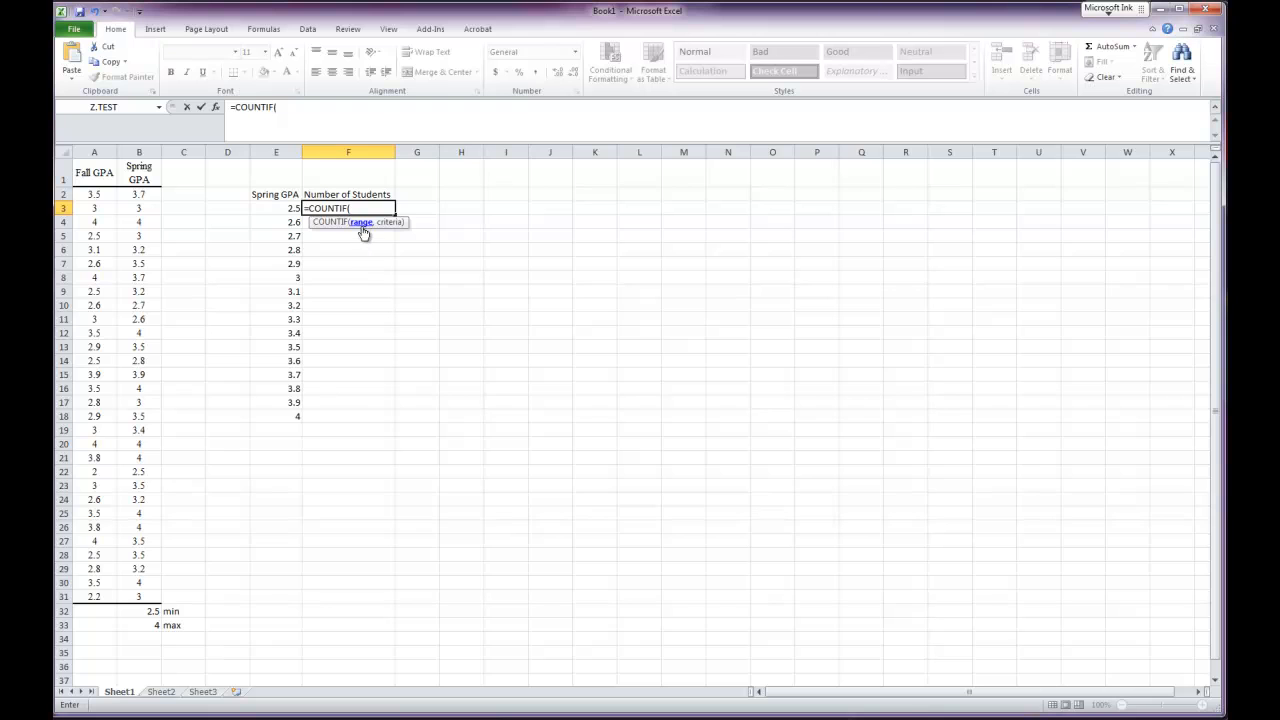
left_click_drag(140, 196, 150, 597)
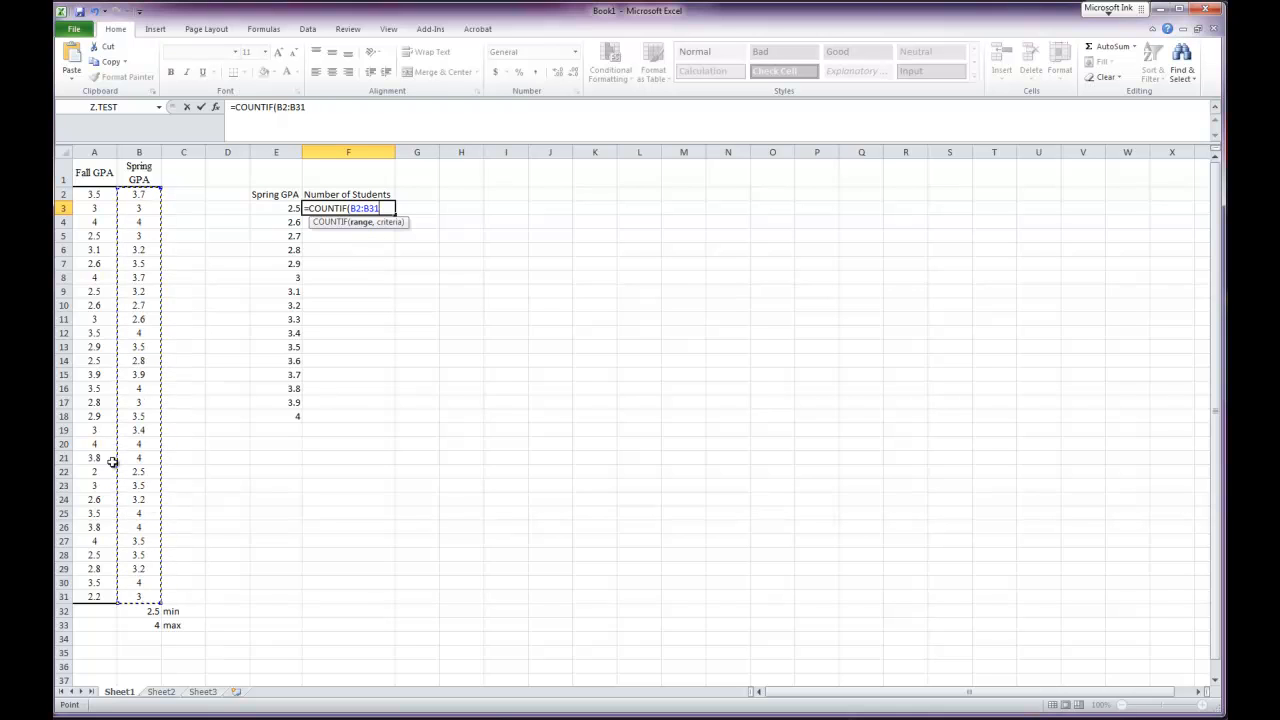
type(",")
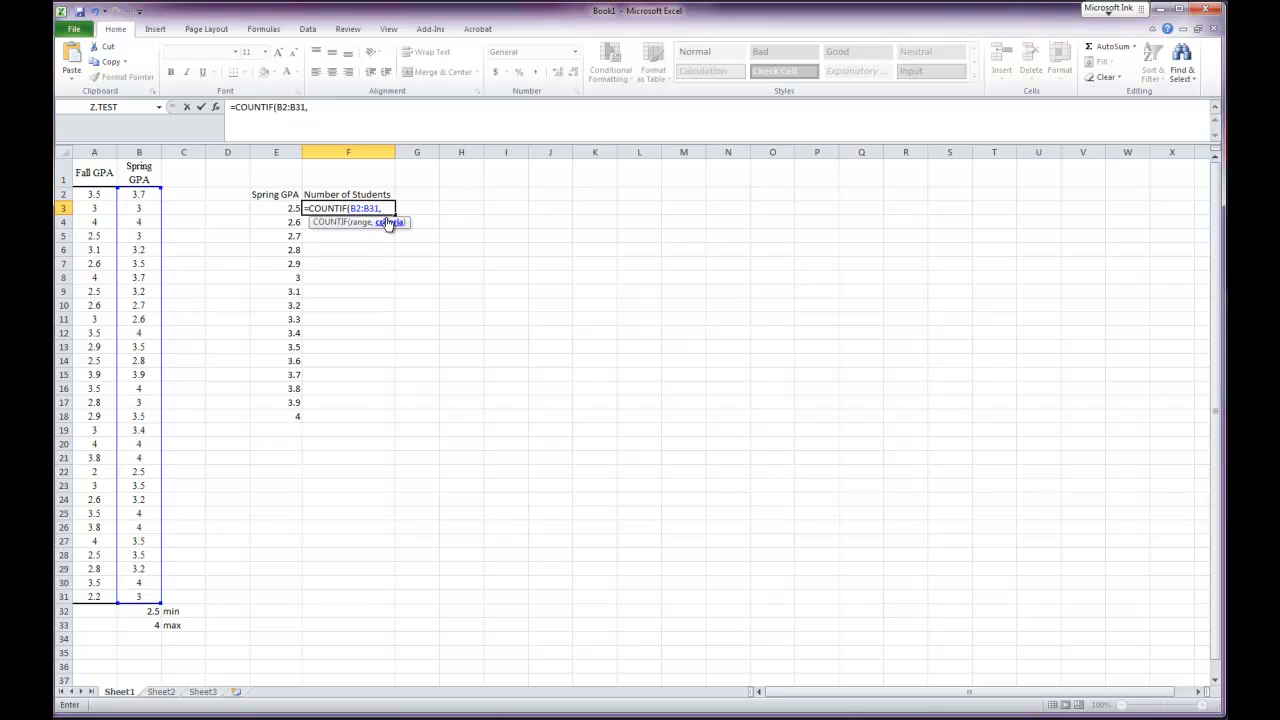
left_click(285, 209)
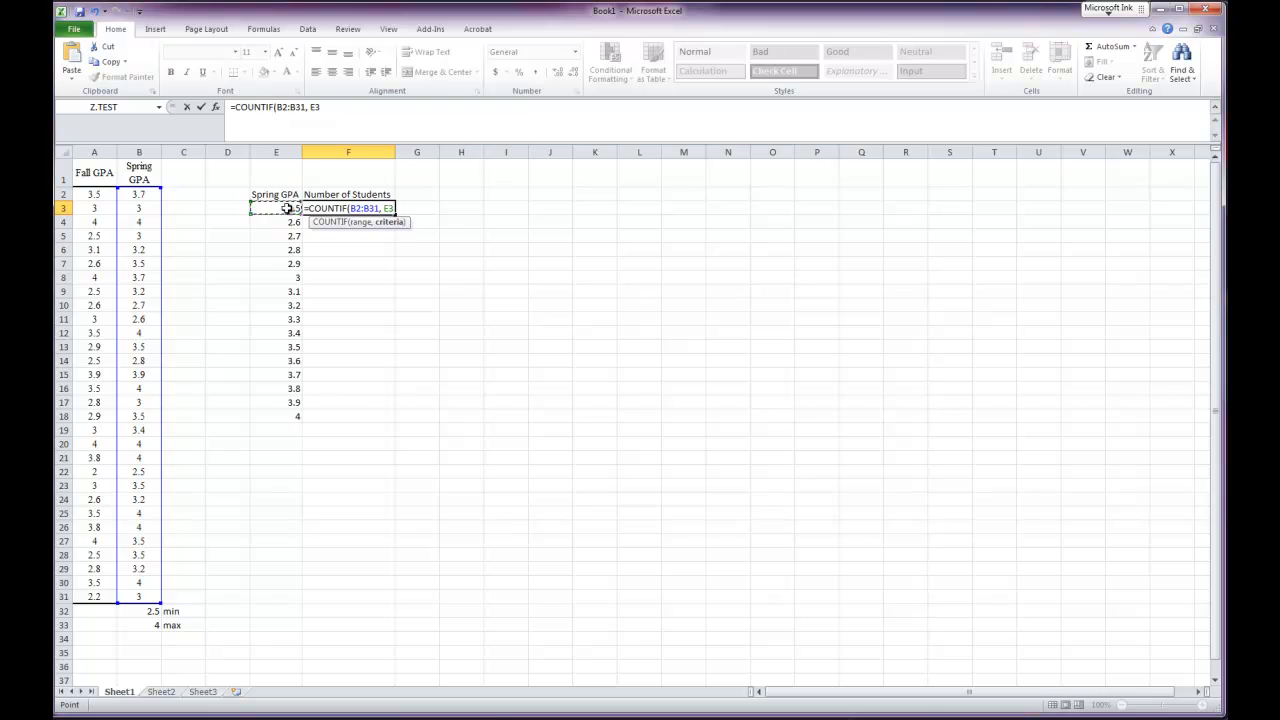
key("Return")
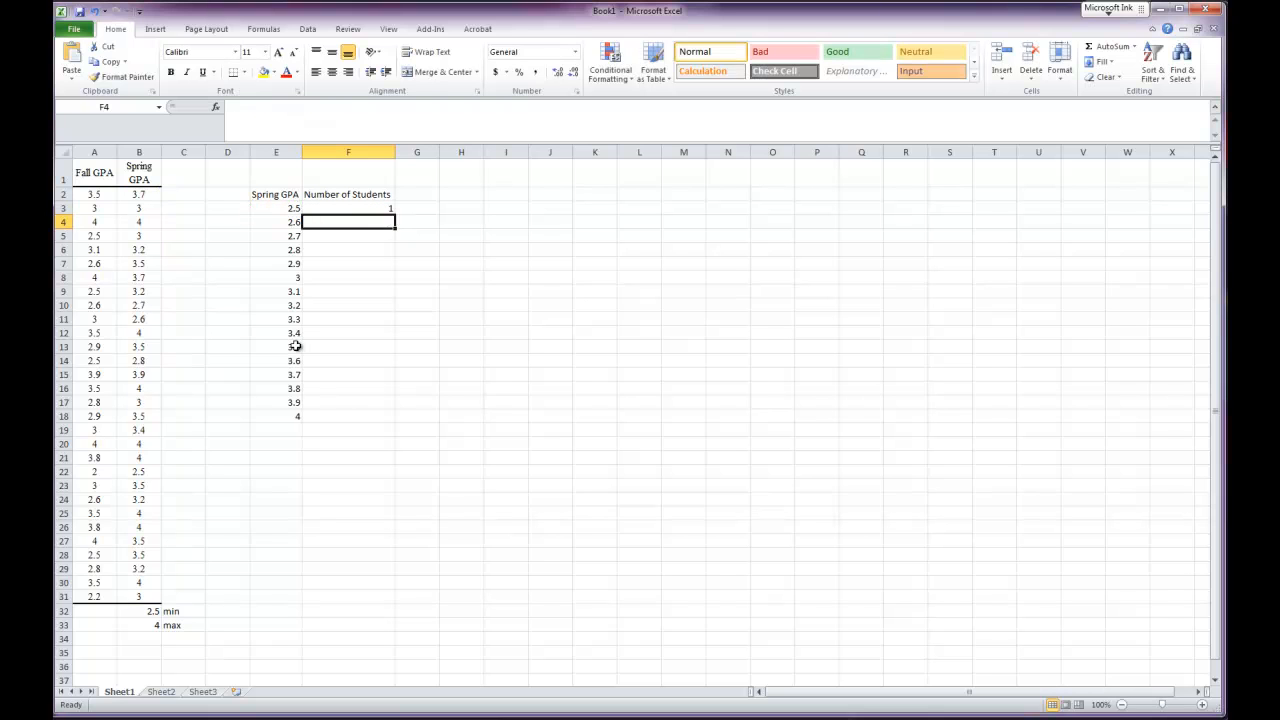
- Count the students with a 2.6 Spring GPA in cell F4 using COUNTIF with range B2:B31 and criterion E4
type("=")
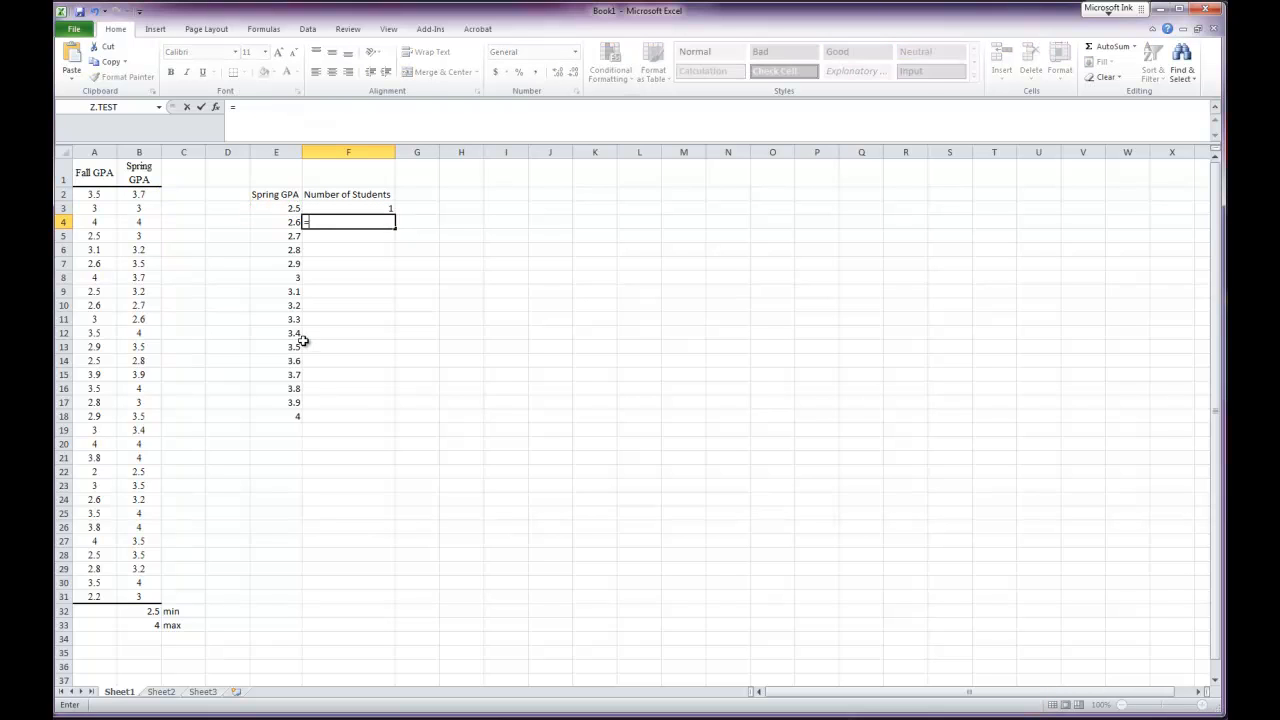
type("coun")
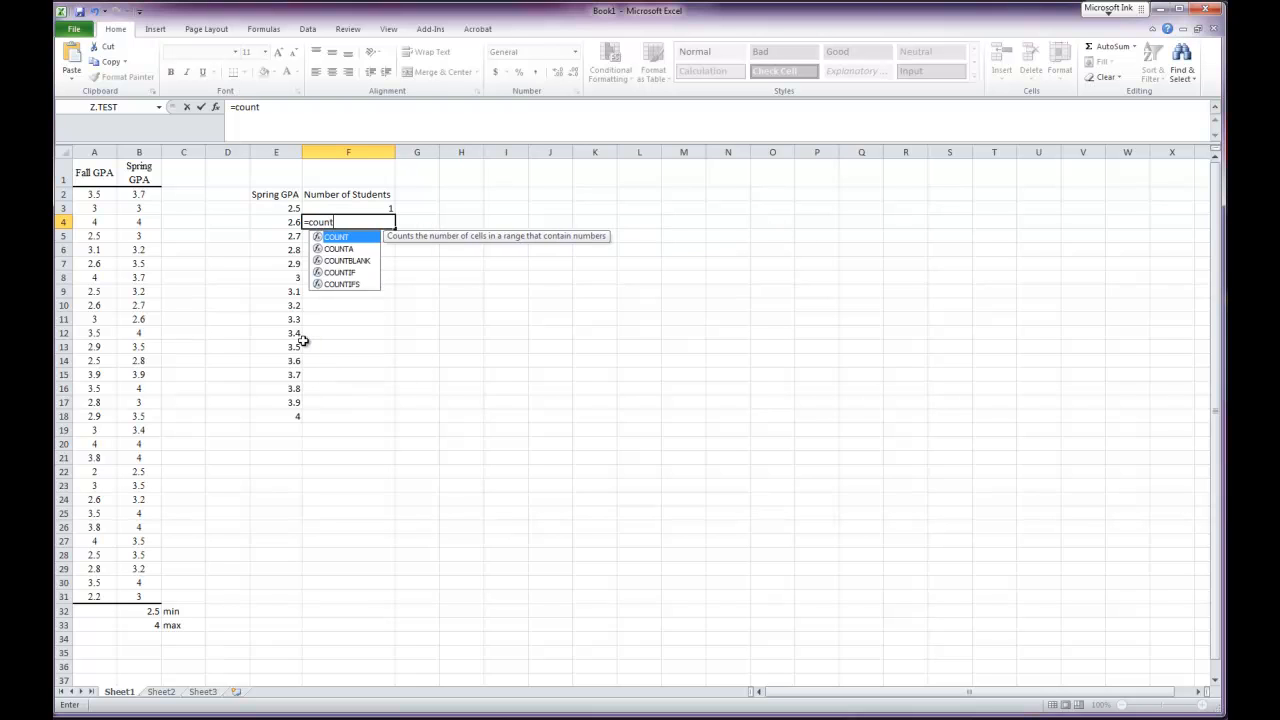
type("t")
double_click(337, 273)
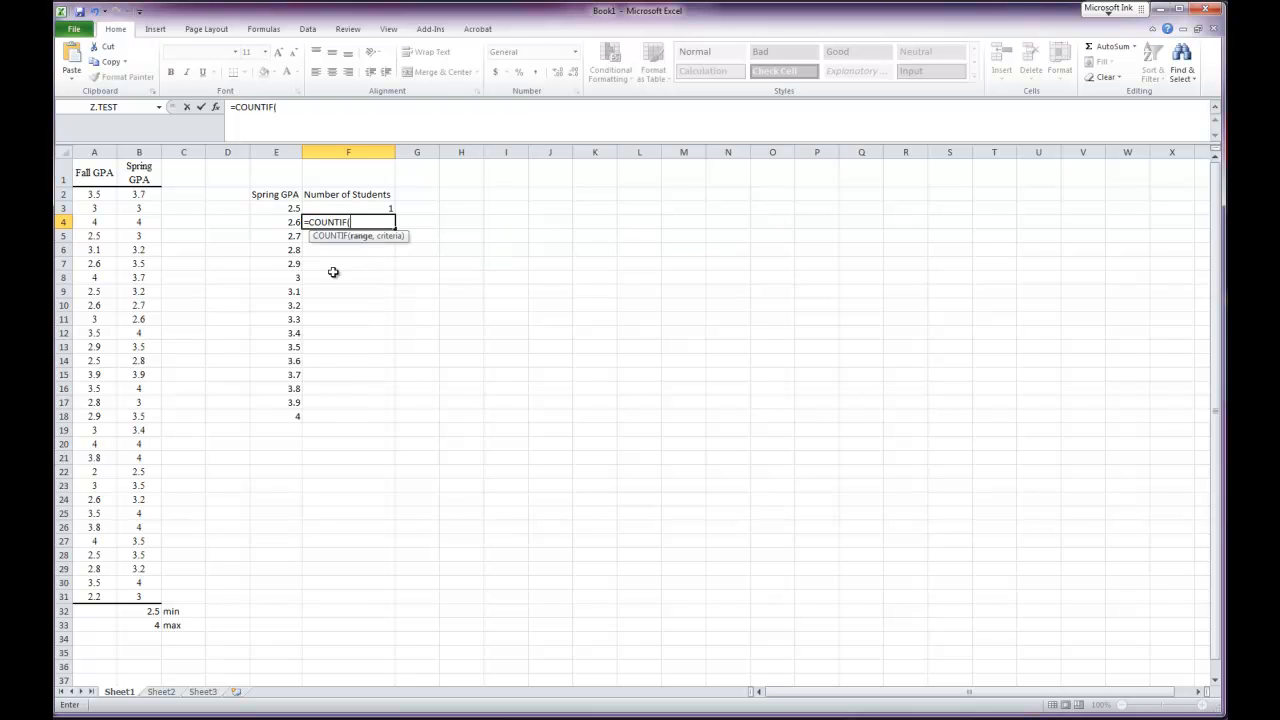
left_click_drag(147, 191, 148, 597)
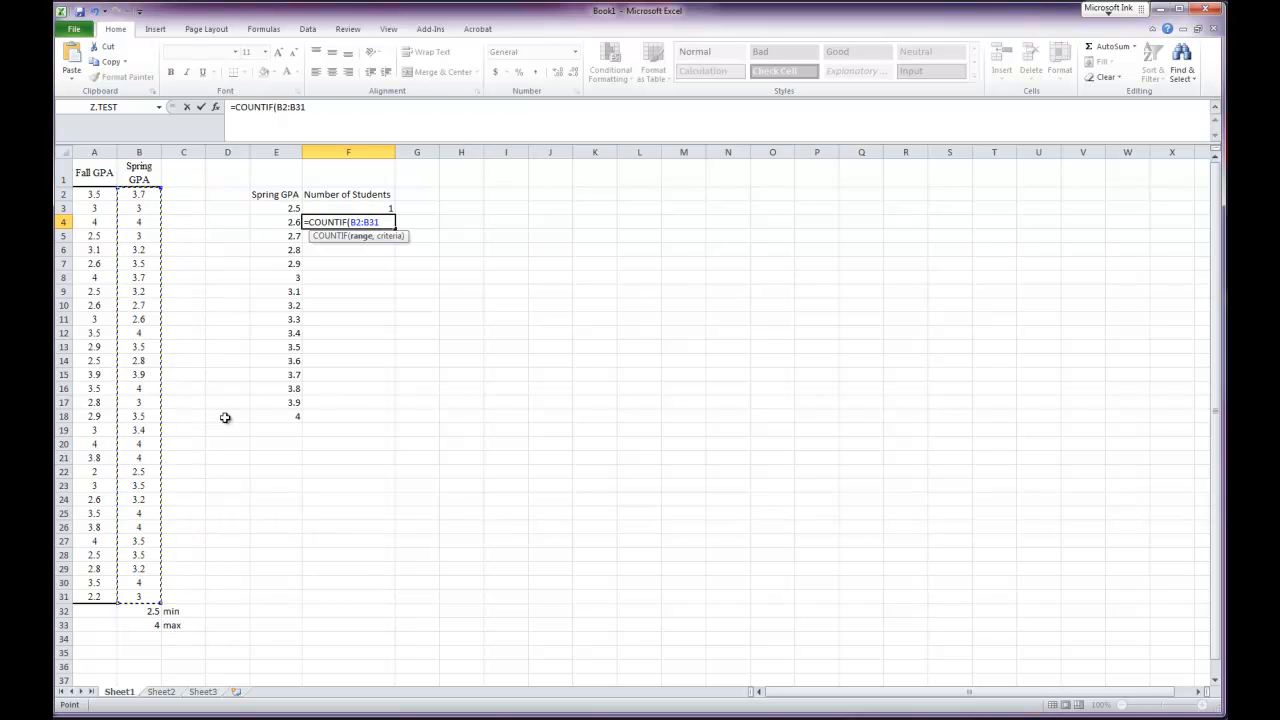
type(",")
left_click(286, 222)
key("Return")
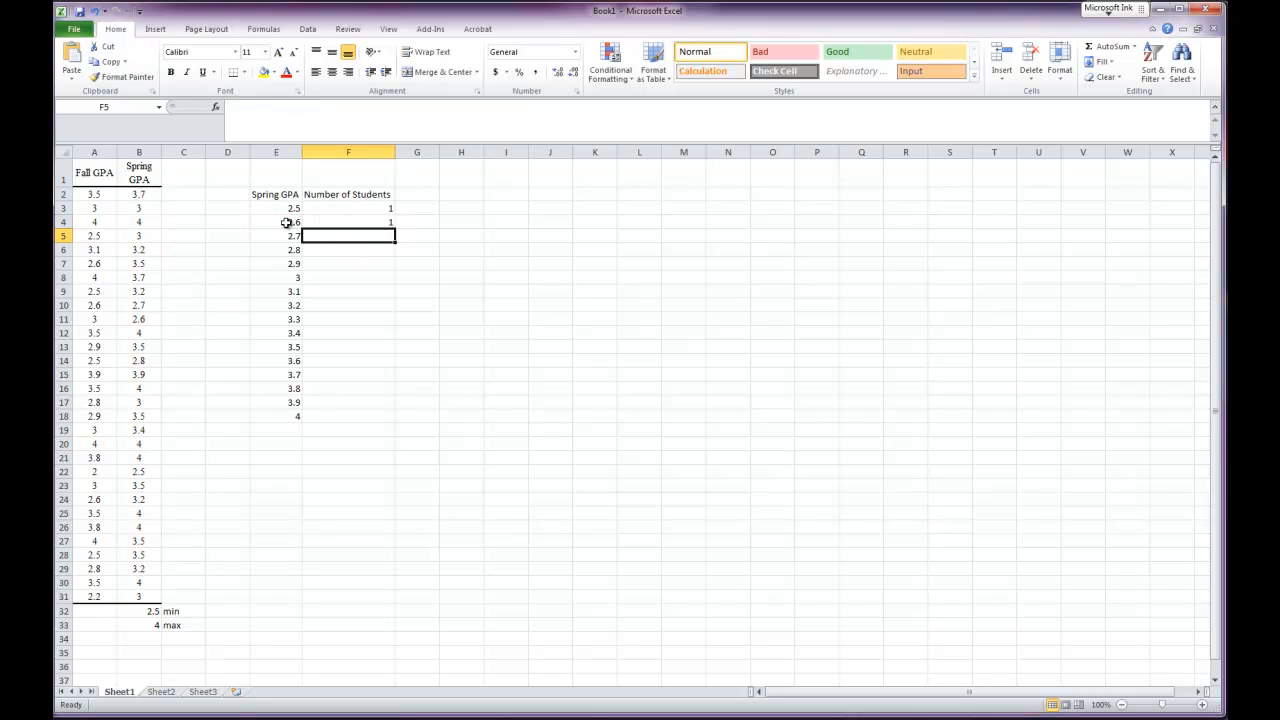
- Count the students with a 2.7 Spring GPA in cell F5 using COUNTIF with range B2:B31 and criterion E5
type("=c")
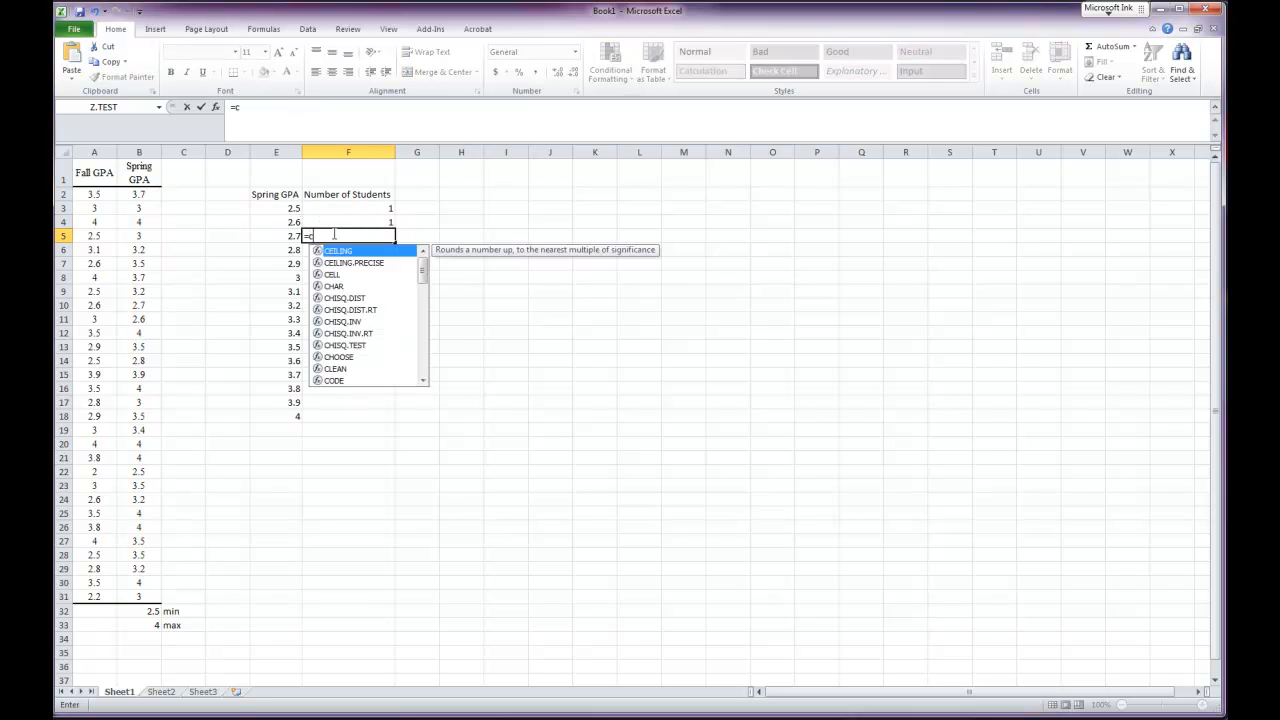
type("ount")
double_click(340, 286)
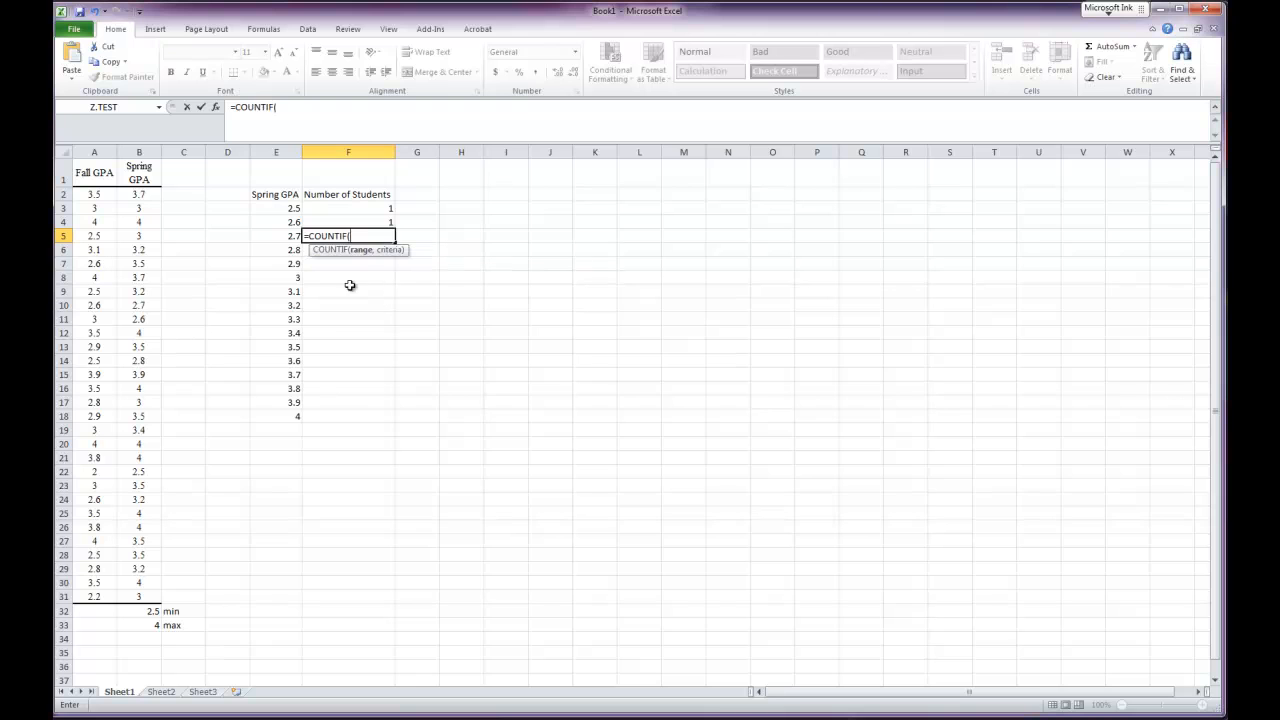
left_click_drag(149, 196, 144, 594)
type(",")
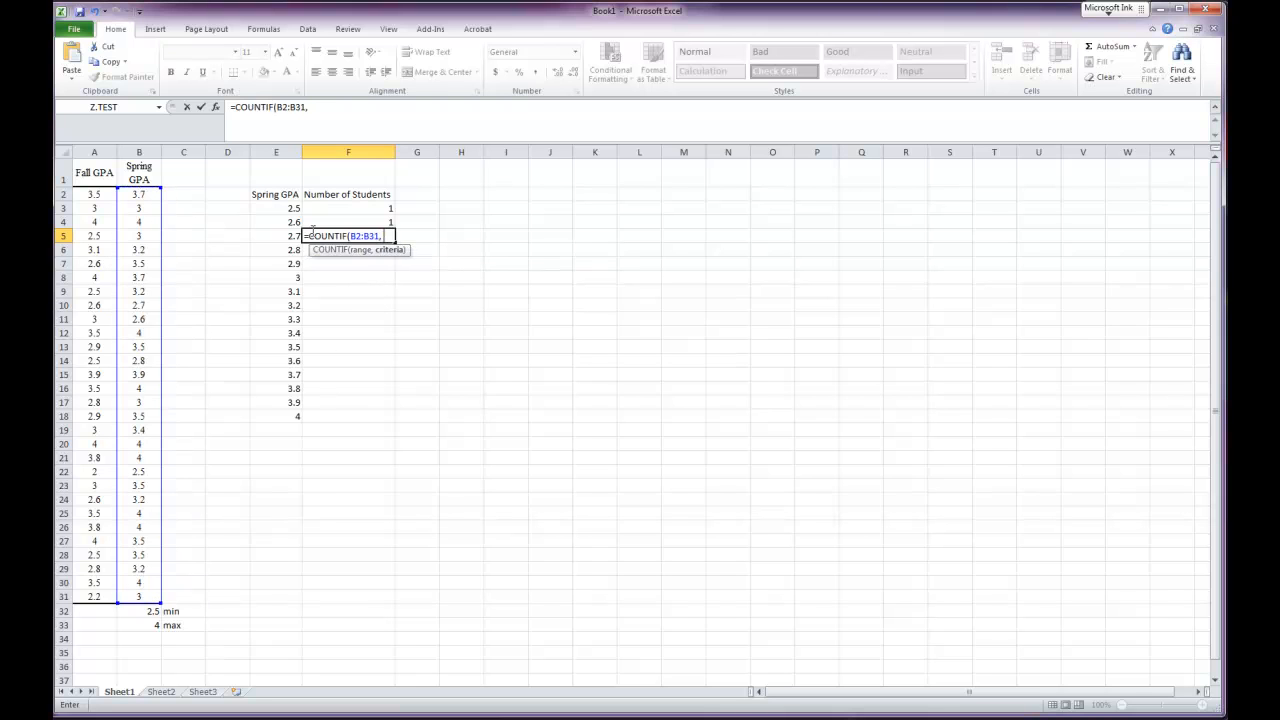
left_click(292, 233)
key("Return")
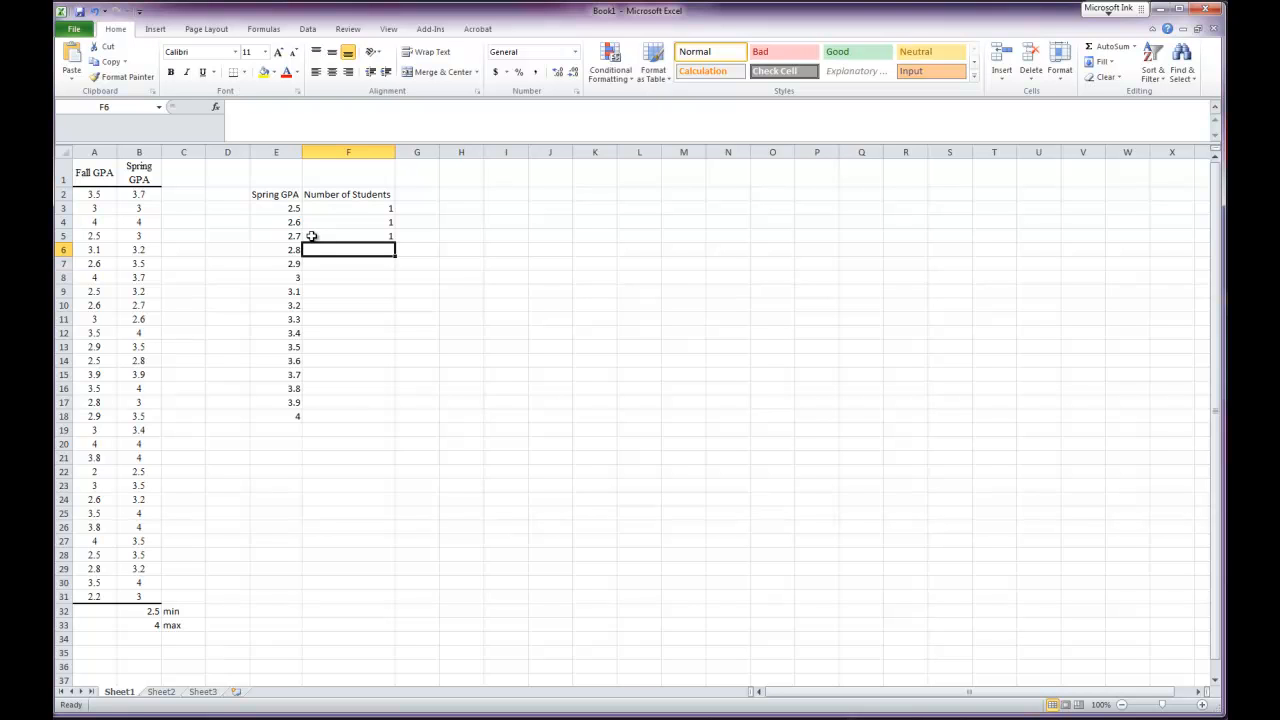
- Count the students with a 4 Spring GPA in cell F18 using COUNTIF with range B2:B31 and criterion E18
left_click(351, 416)
type("=count")
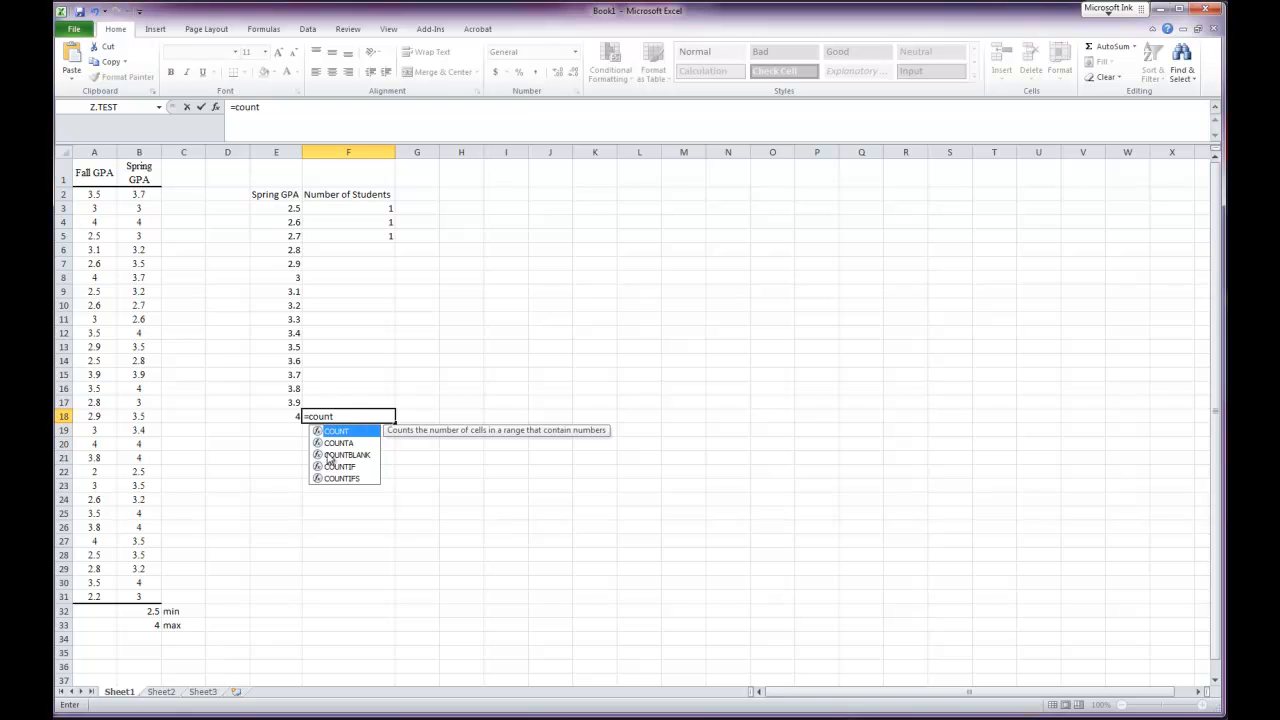
double_click(336, 466)
left_click_drag(141, 196, 145, 596)
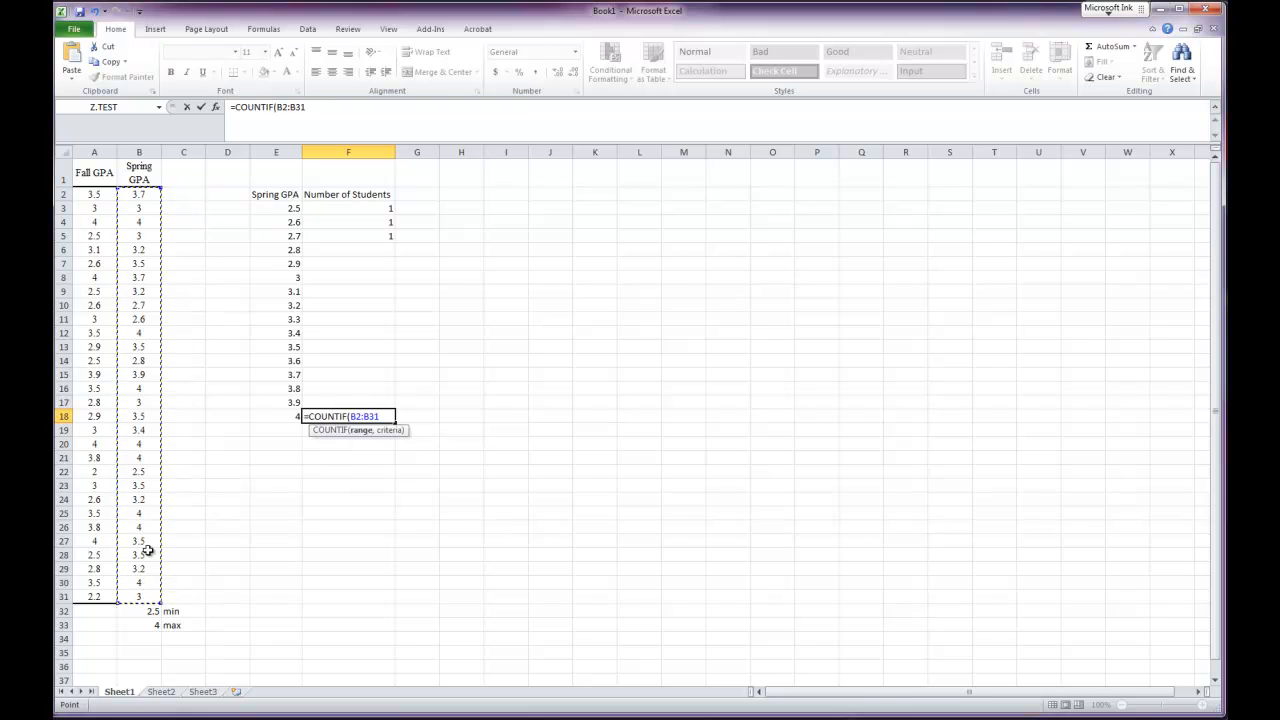
type(",")
left_click(286, 413)
key("Return")
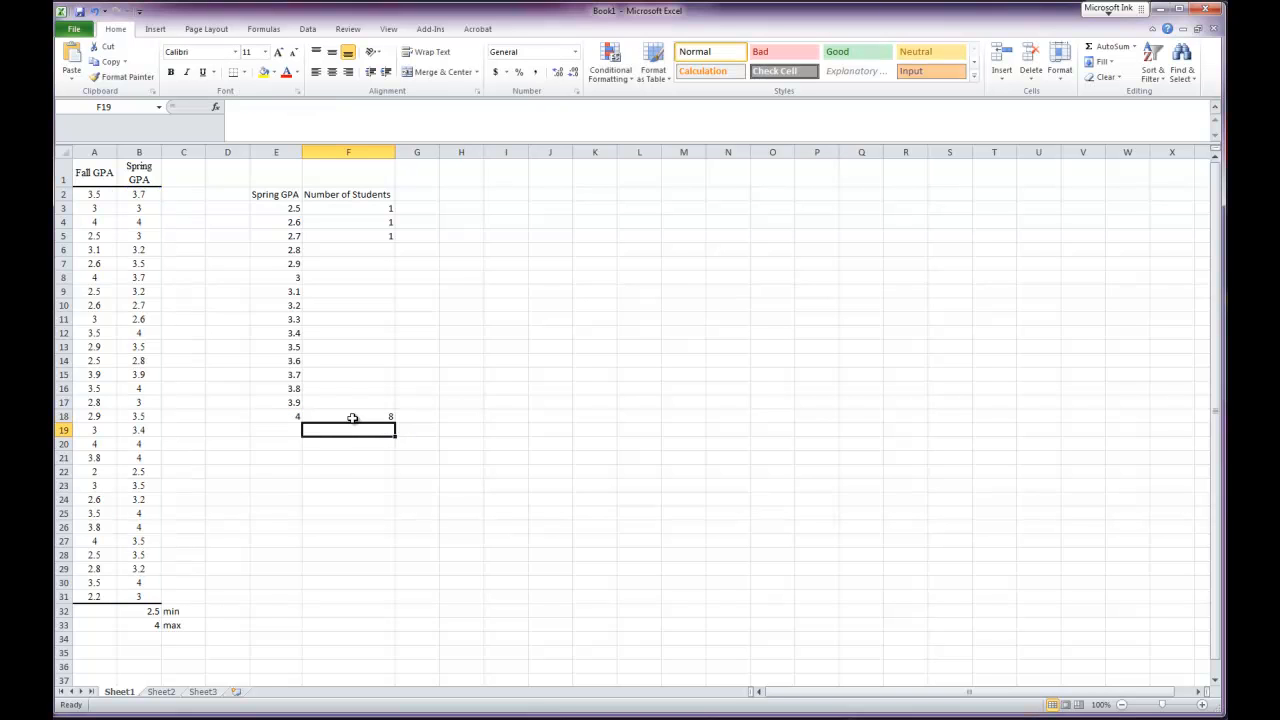
- Copy the Fall and Spring GPA data in A1:B31 from Sheet1 to Sheet2, starting at cell A1
left_click_drag(415, 431, 417, 513)
left_click(322, 430)
left_click_drag(90, 176, 145, 605)
key("ctrl+c")
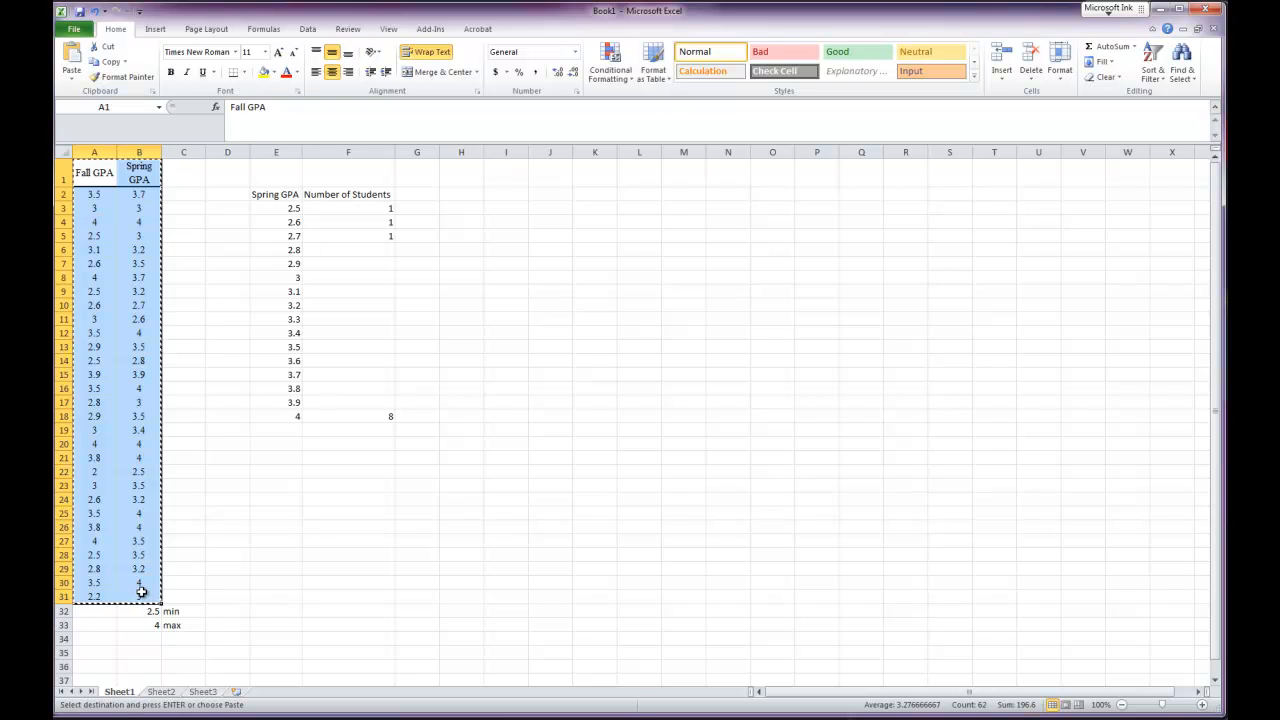
left_click(161, 691)
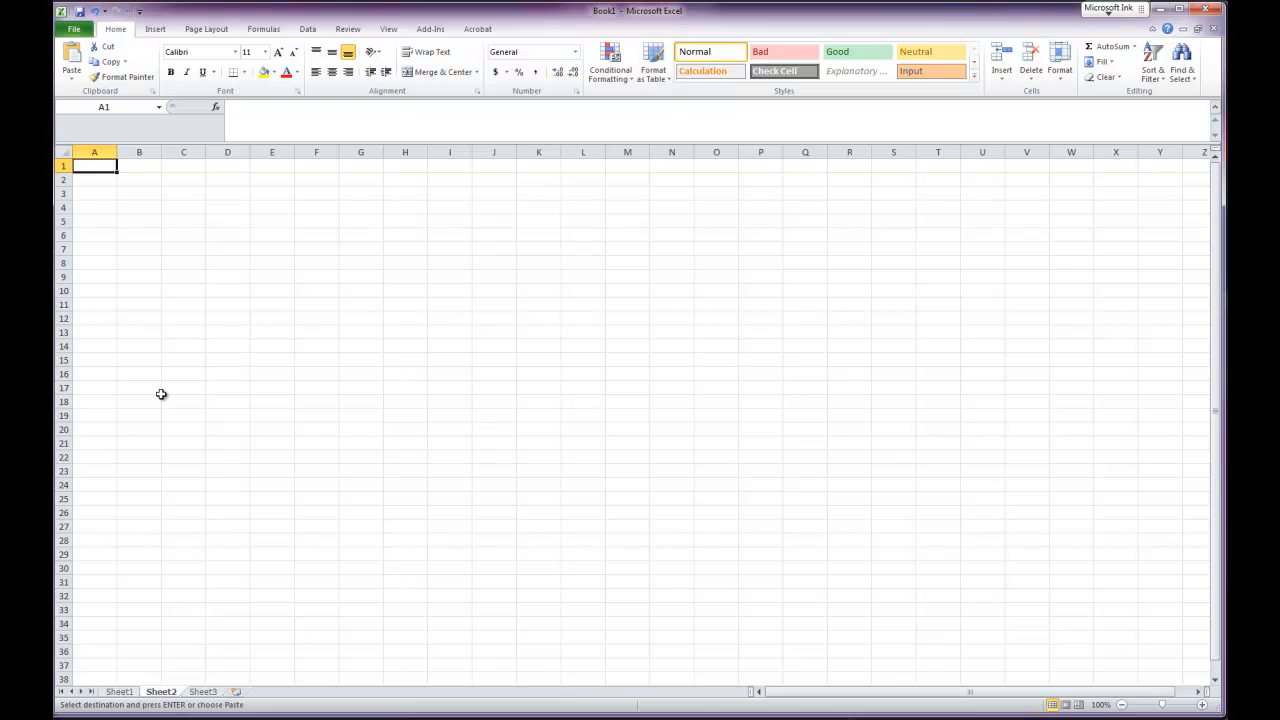
key("ctrl+v")
left_click(285, 421)
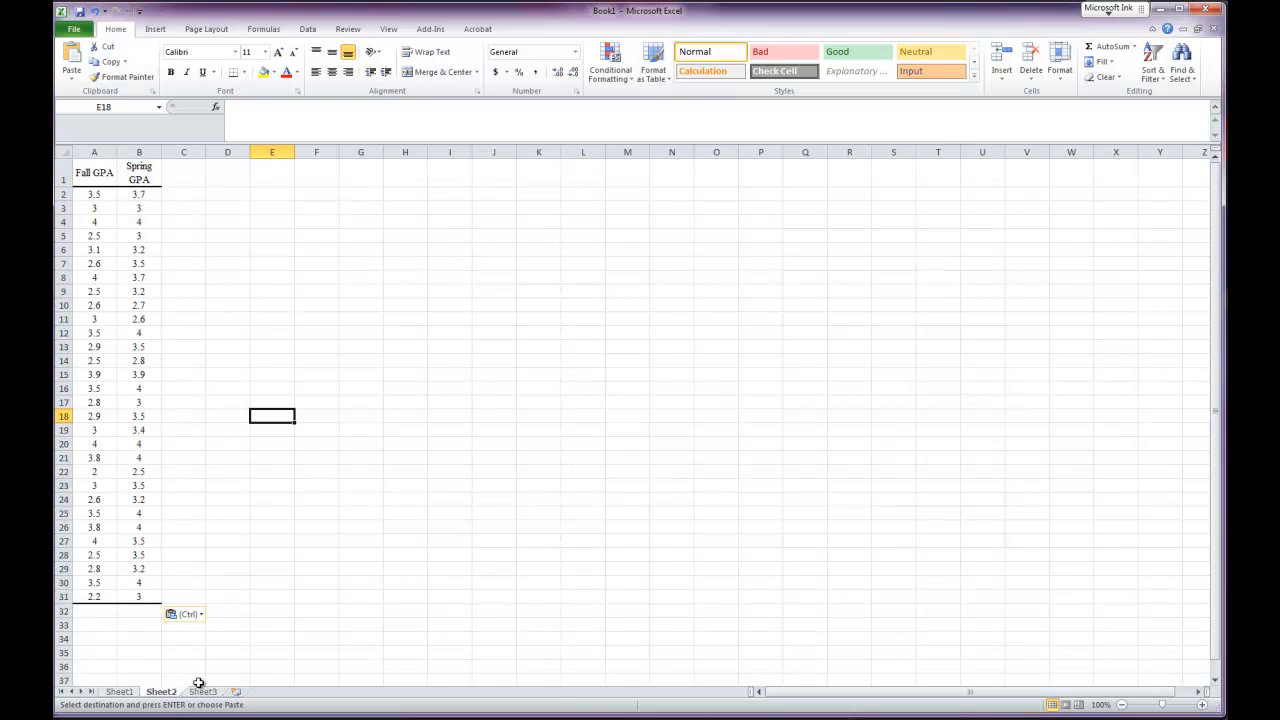
left_click(389, 500)
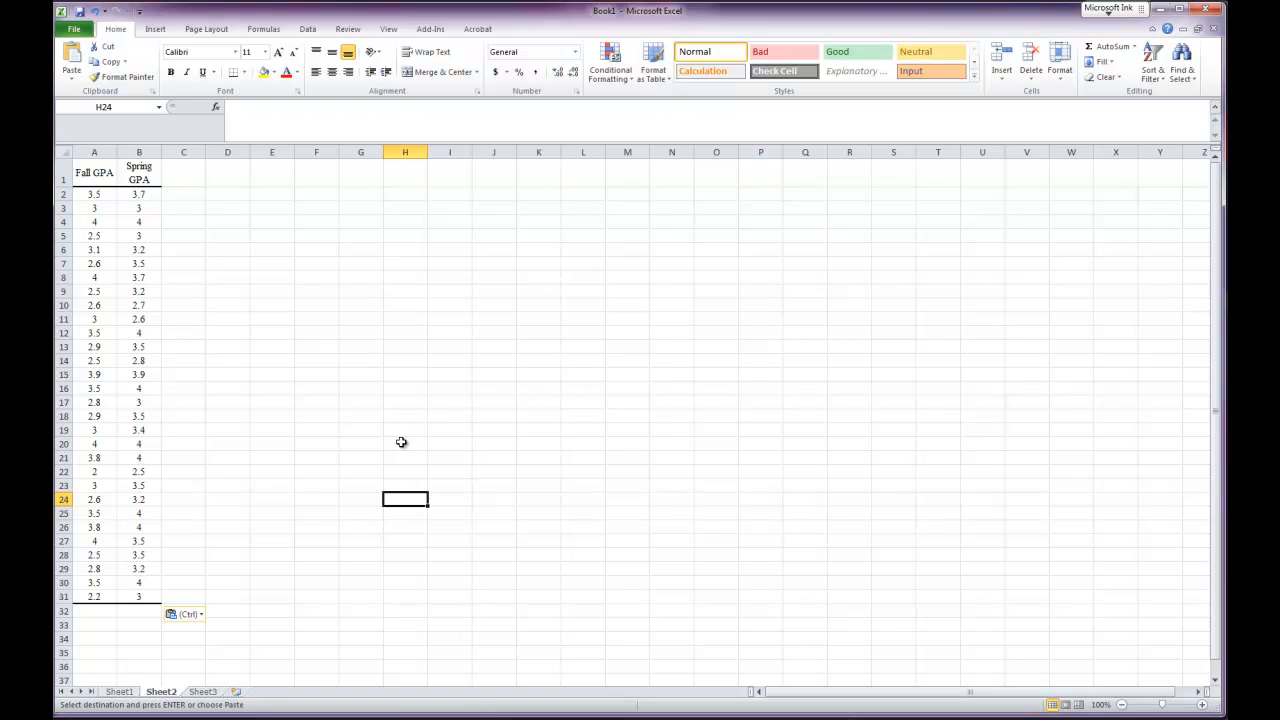
- Create a PivotTable on a new worksheet from the Spring GPA column, range B1:B31 of Sheet2
left_click(155, 29)
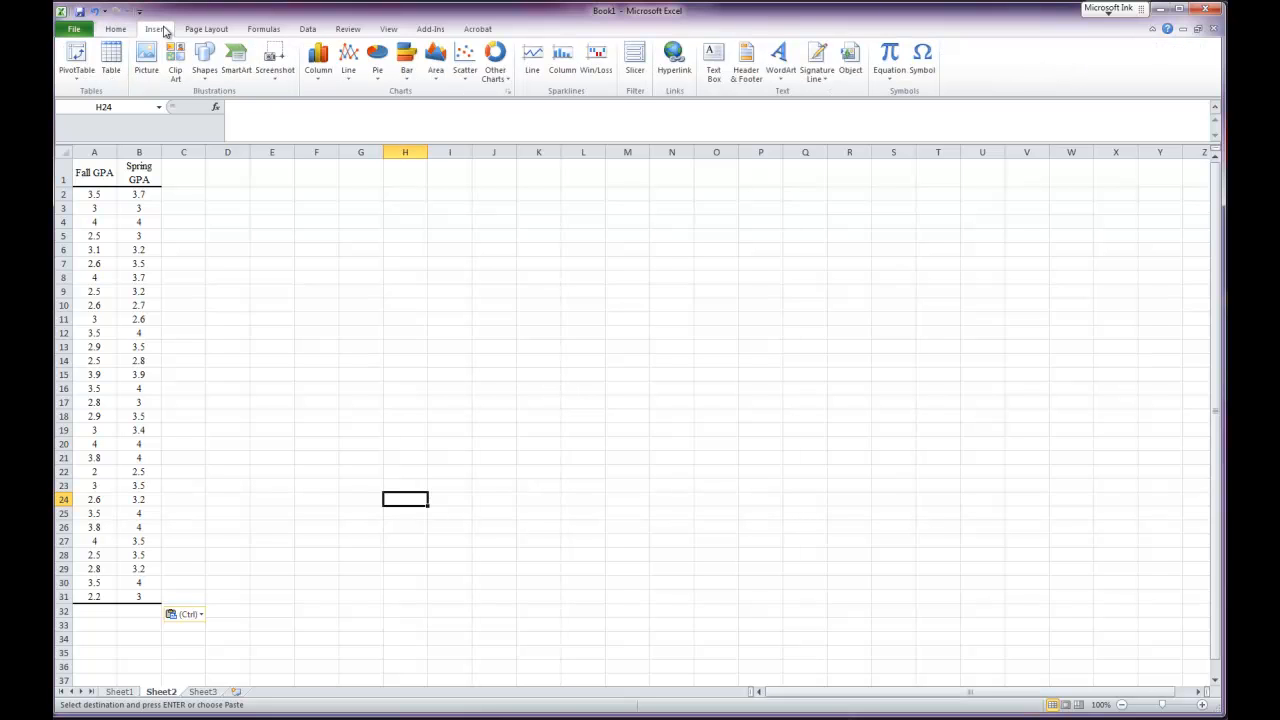
left_click(80, 57)
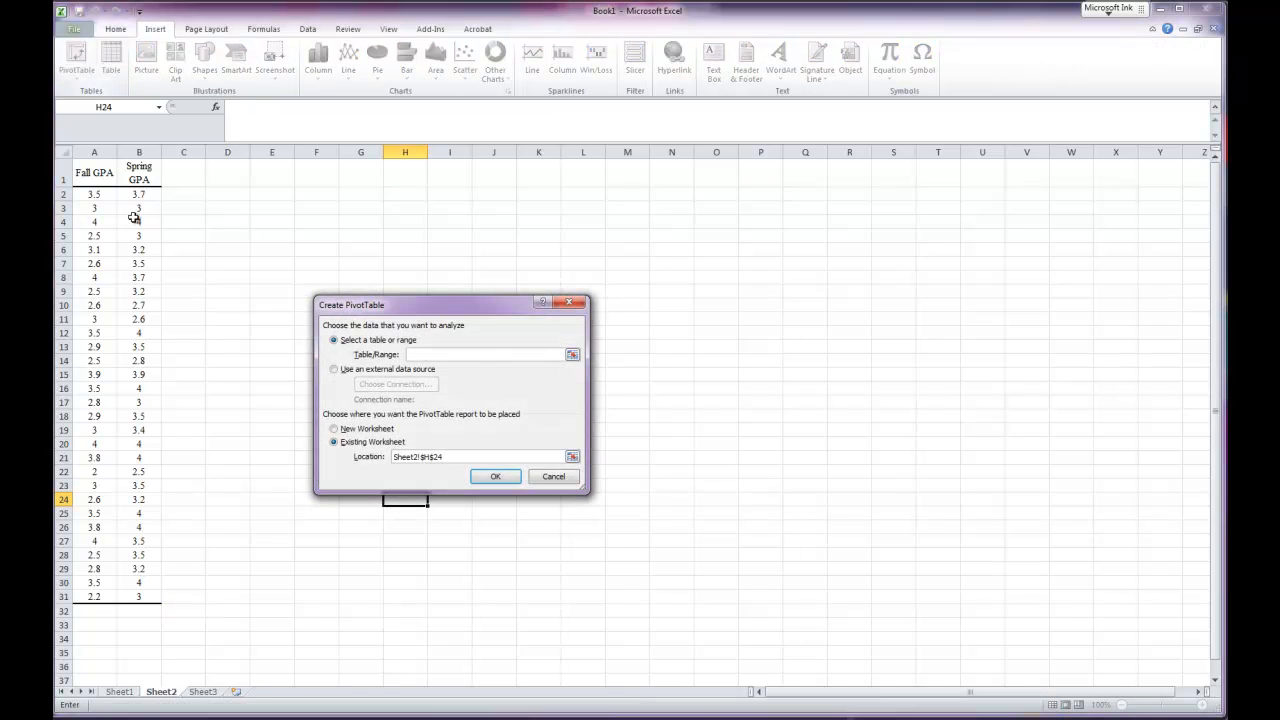
left_click(140, 167)
left_click_drag(140, 167, 137, 592)
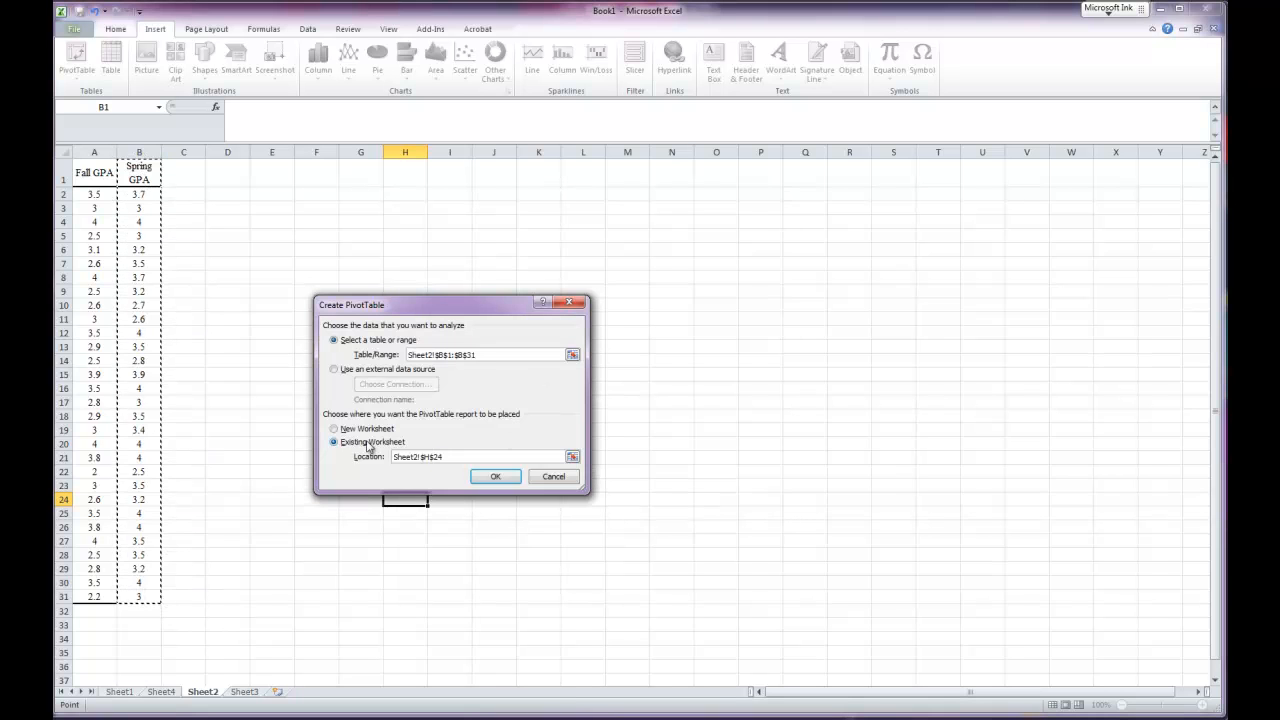
left_click(335, 429)
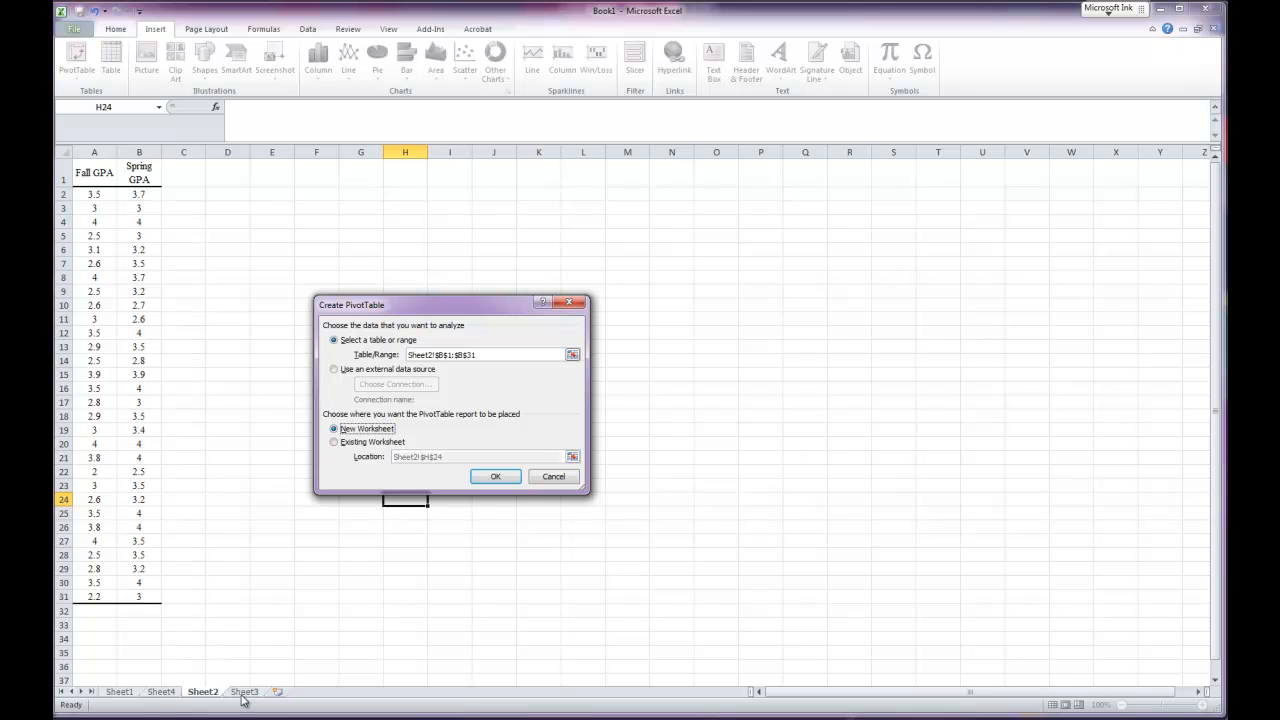
left_click(495, 478)
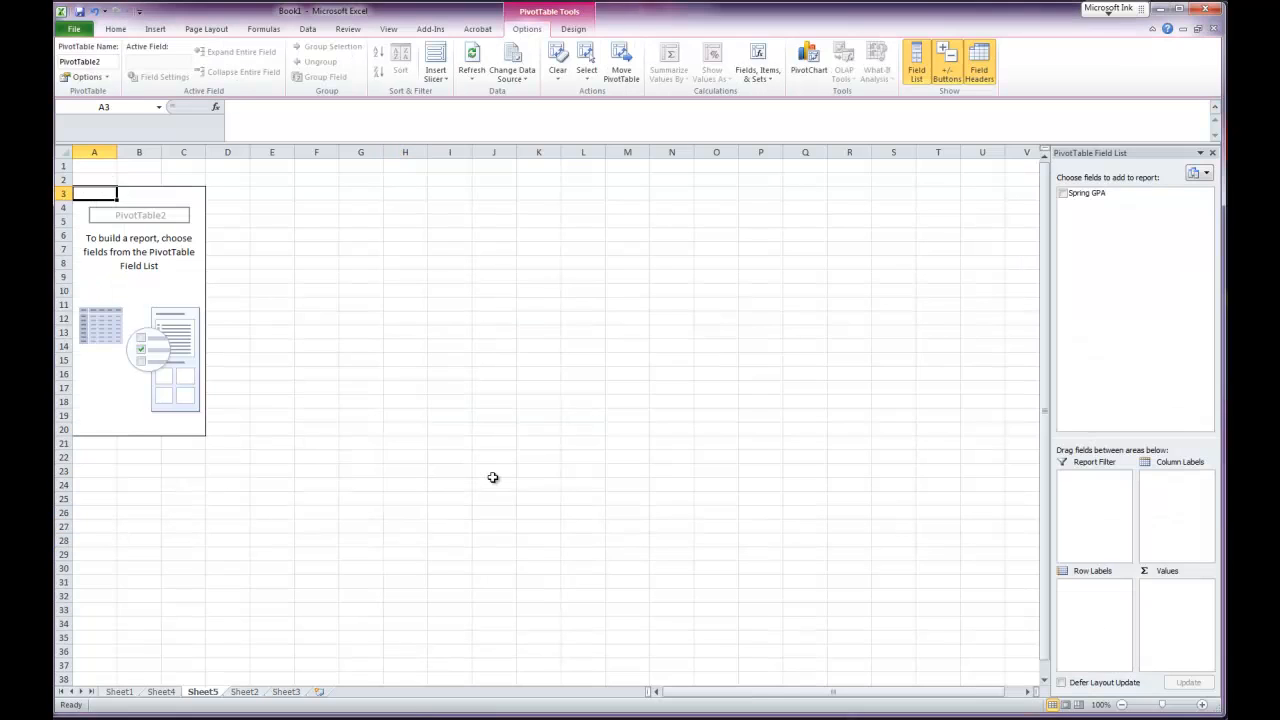
- Rename the new PivotTable worksheet as "pivot"
right_click(195, 695)
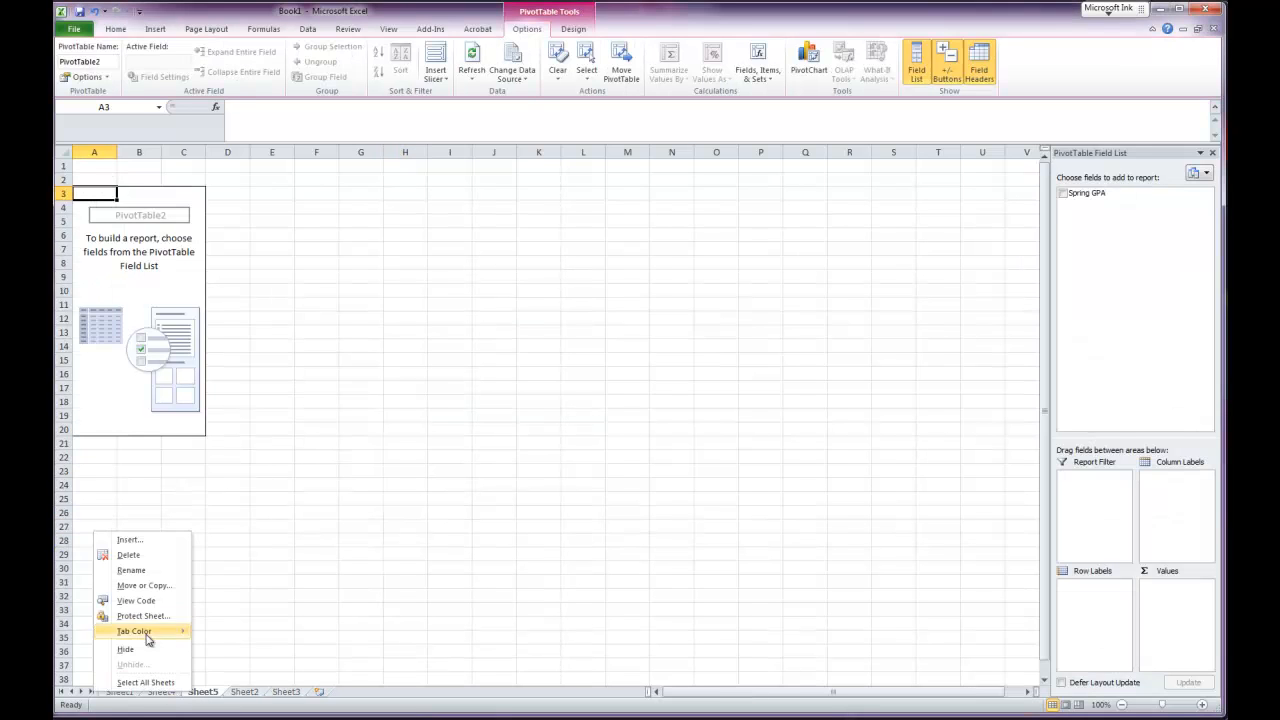
left_click(131, 570)
type("pivot")
key("Return")
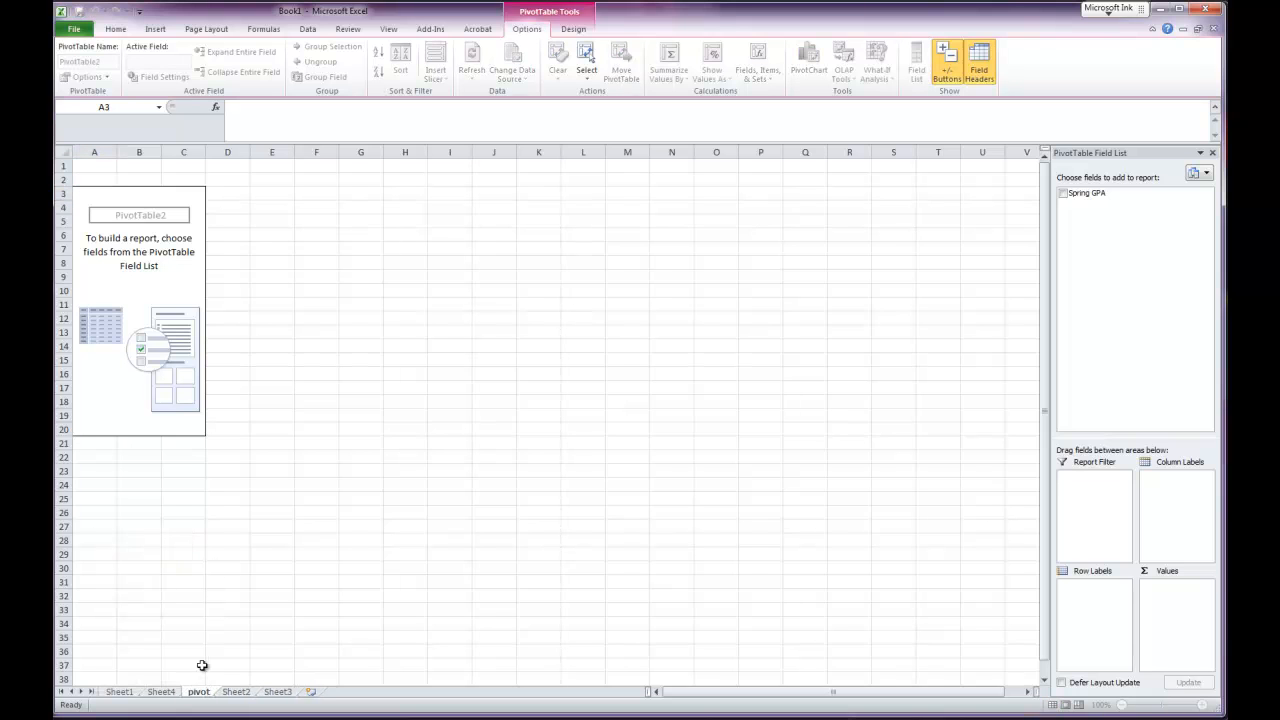
- Rename Sheet1, which holds the GPA data and the COUNTIF table, as "data"
left_click(170, 692)
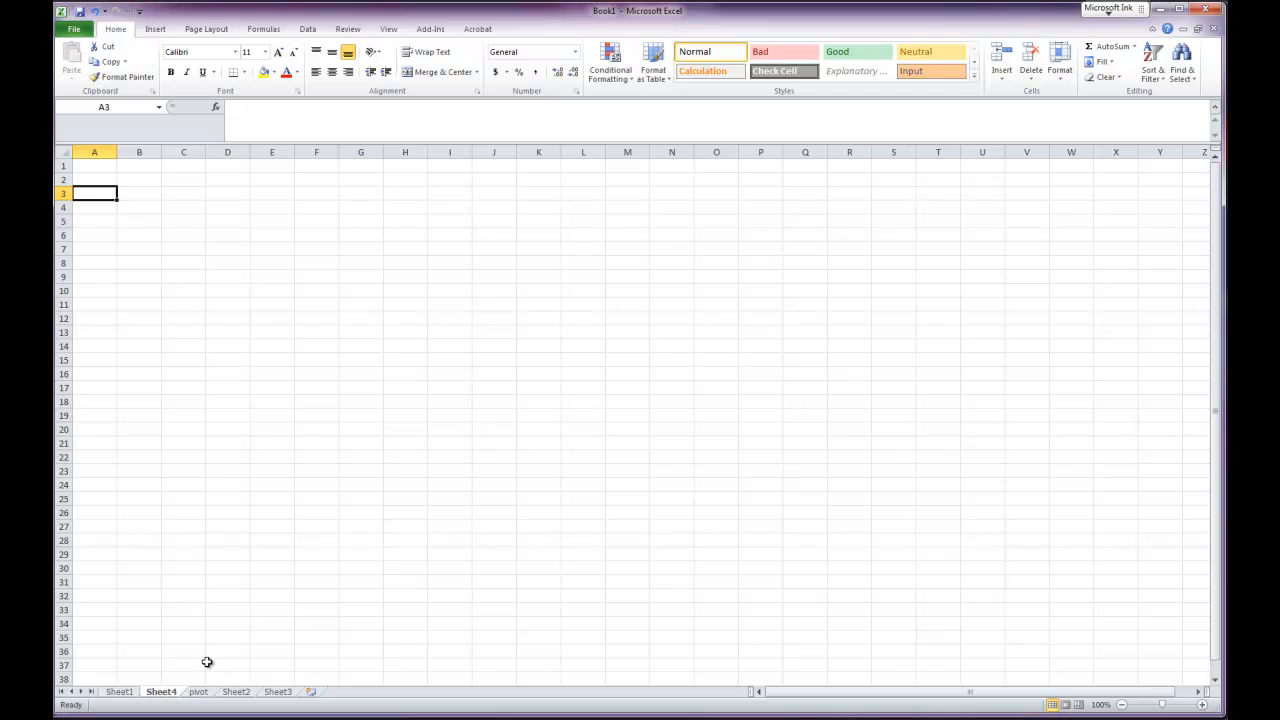
left_click(130, 692)
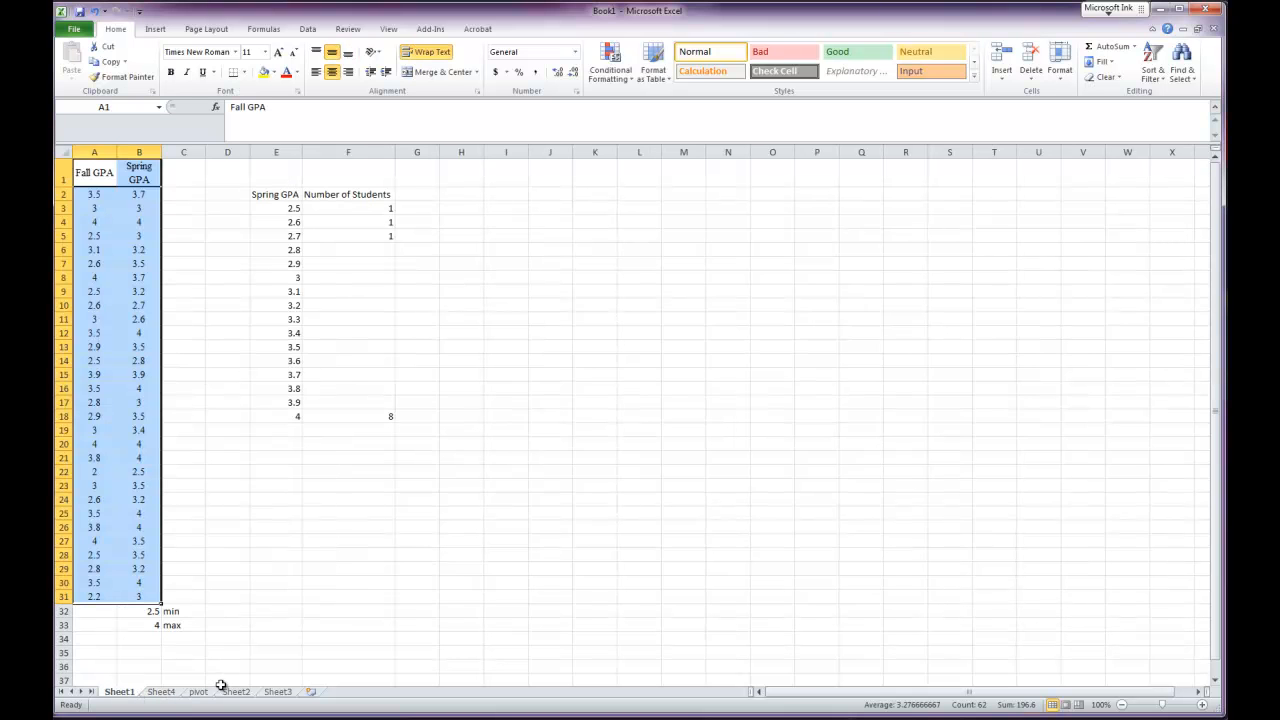
right_click(125, 694)
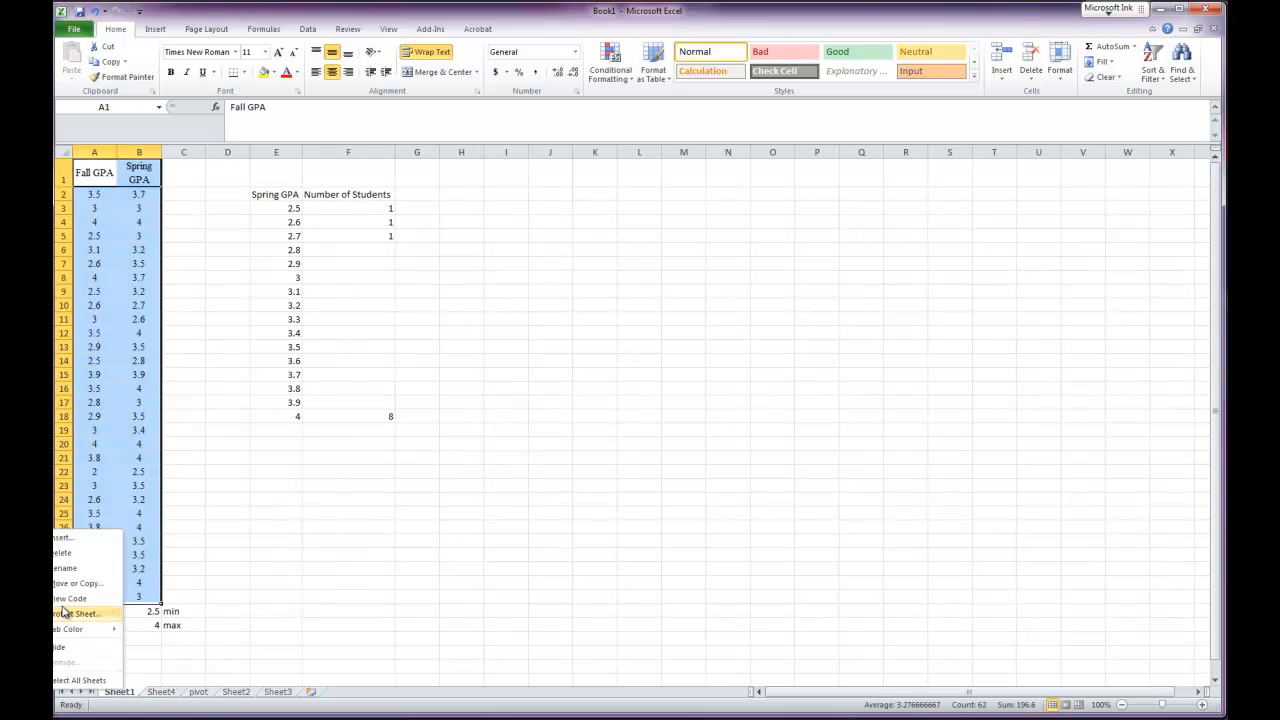
left_click(62, 569)
type("data")
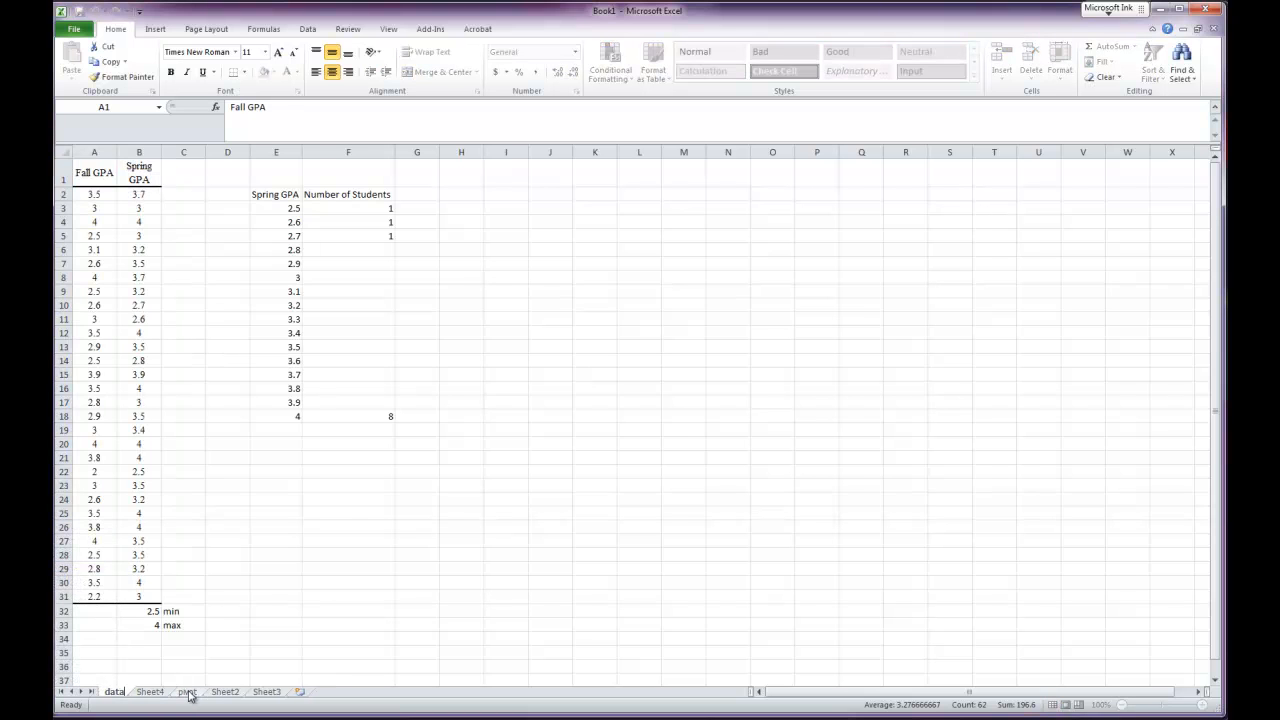
- On the pivot sheet, add the Spring GPA field to both the Row Labels and the Values of the PivotTable
left_click(188, 692)
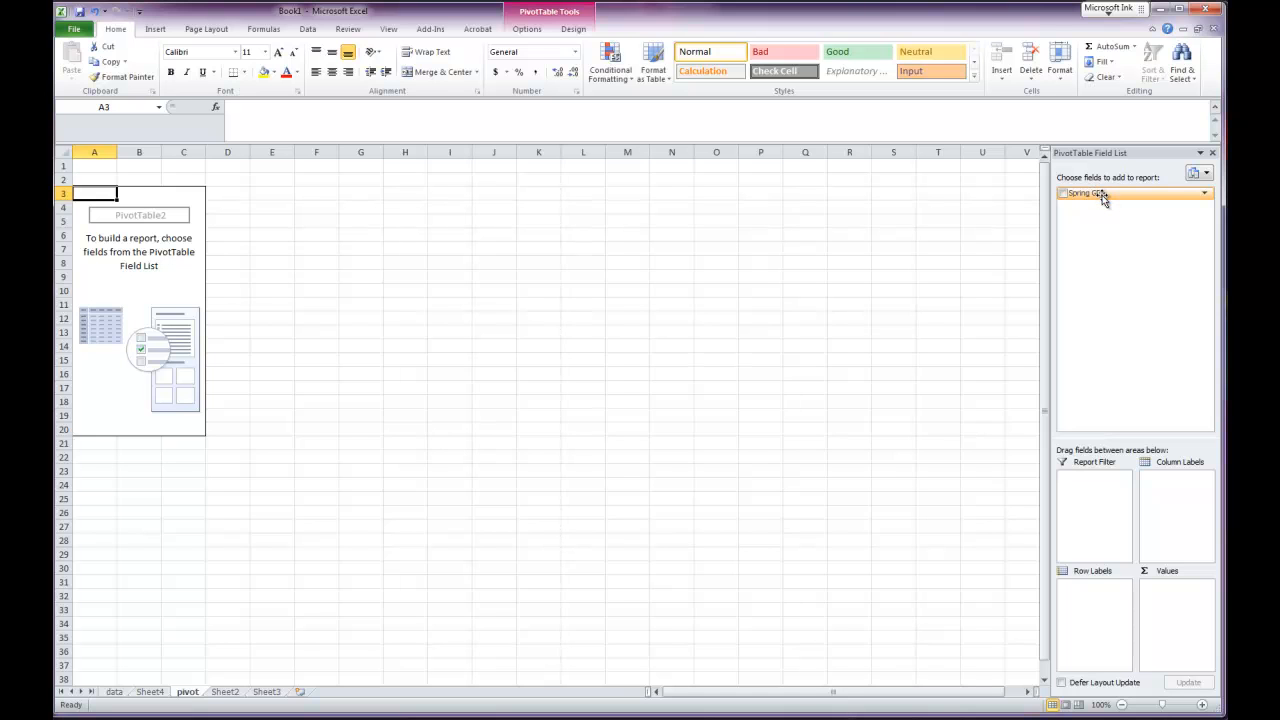
left_click_drag(1095, 192, 1088, 606)
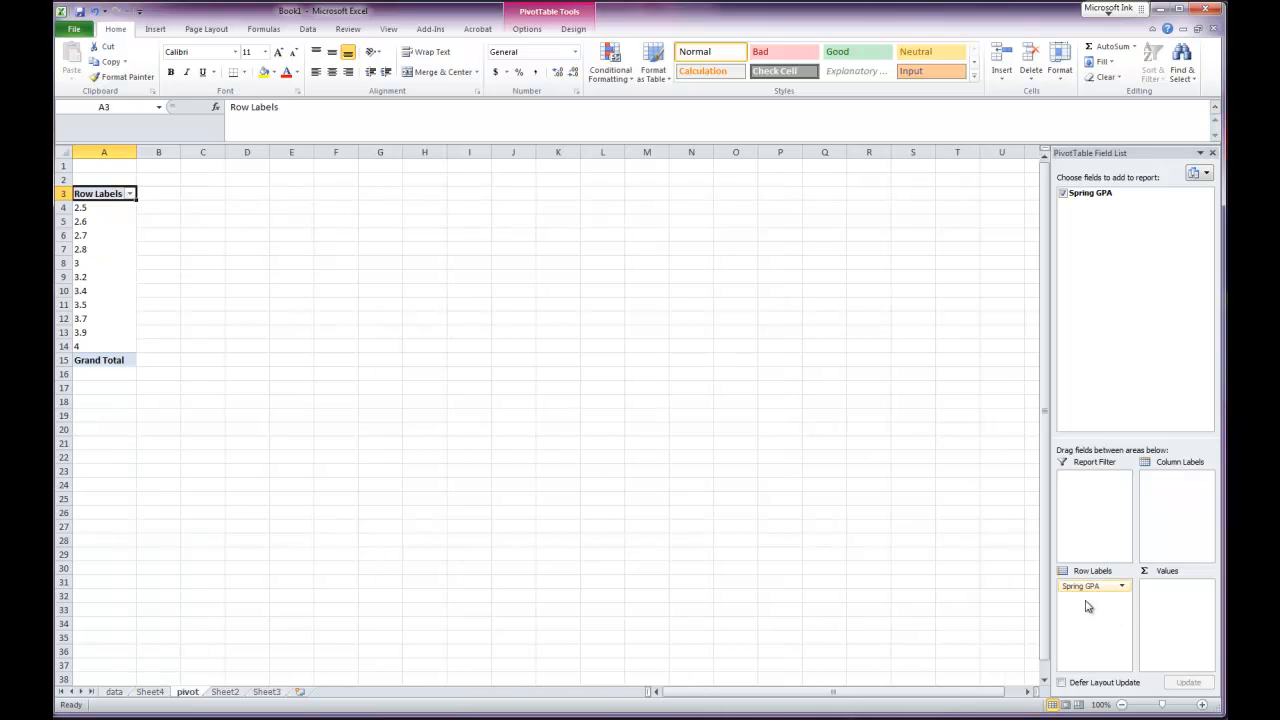
left_click_drag(1094, 195, 1170, 600)
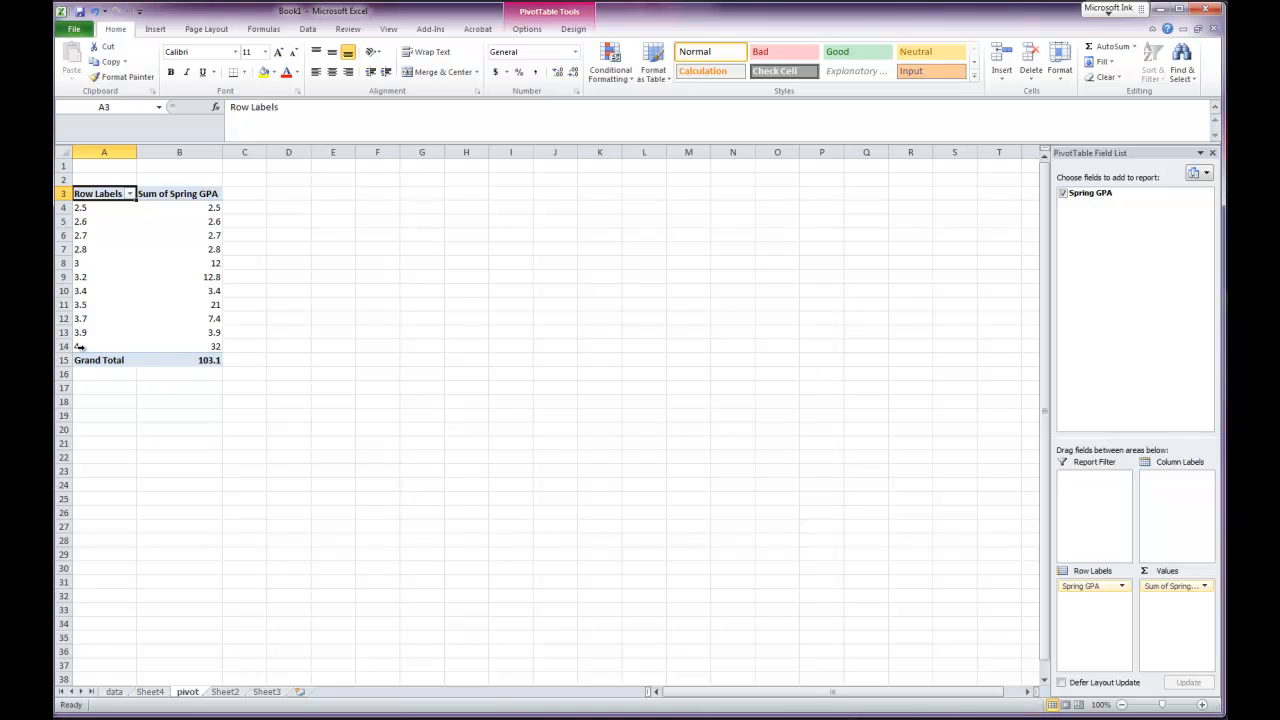
- Summarize the PivotTable's Spring GPA value field by Count instead of Sum
mouse_move(214, 346)
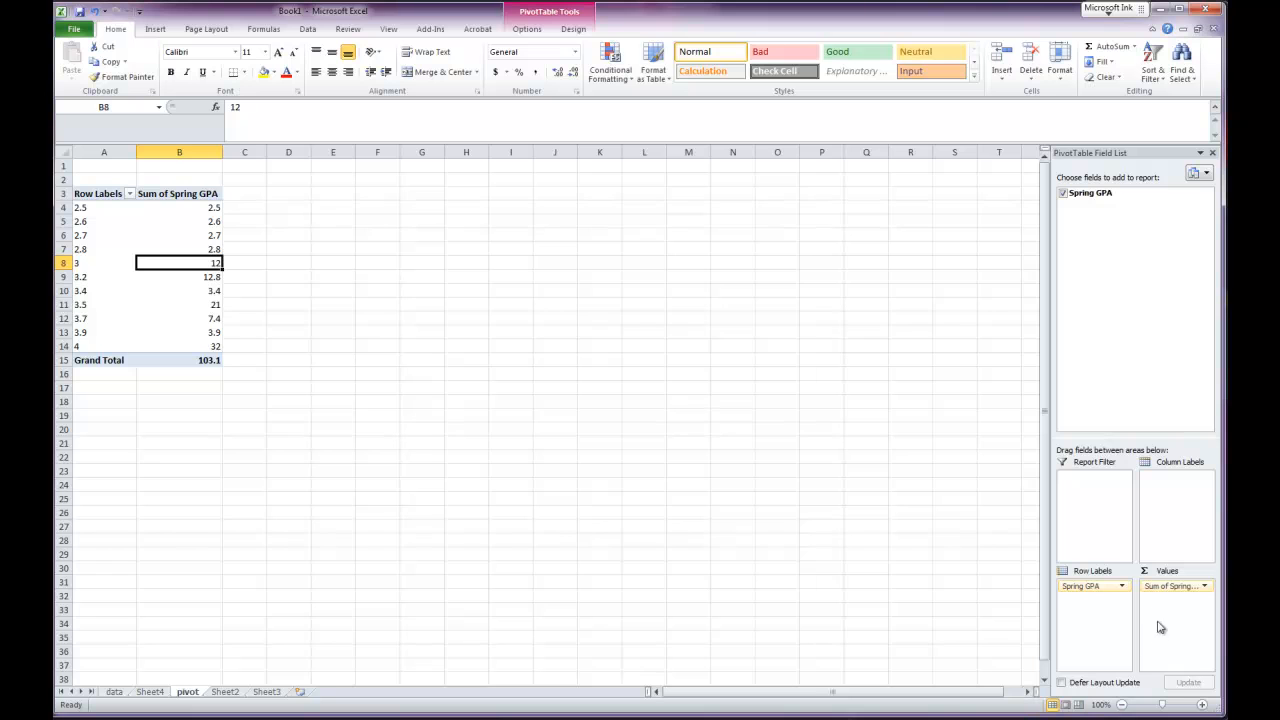
left_click(1206, 587)
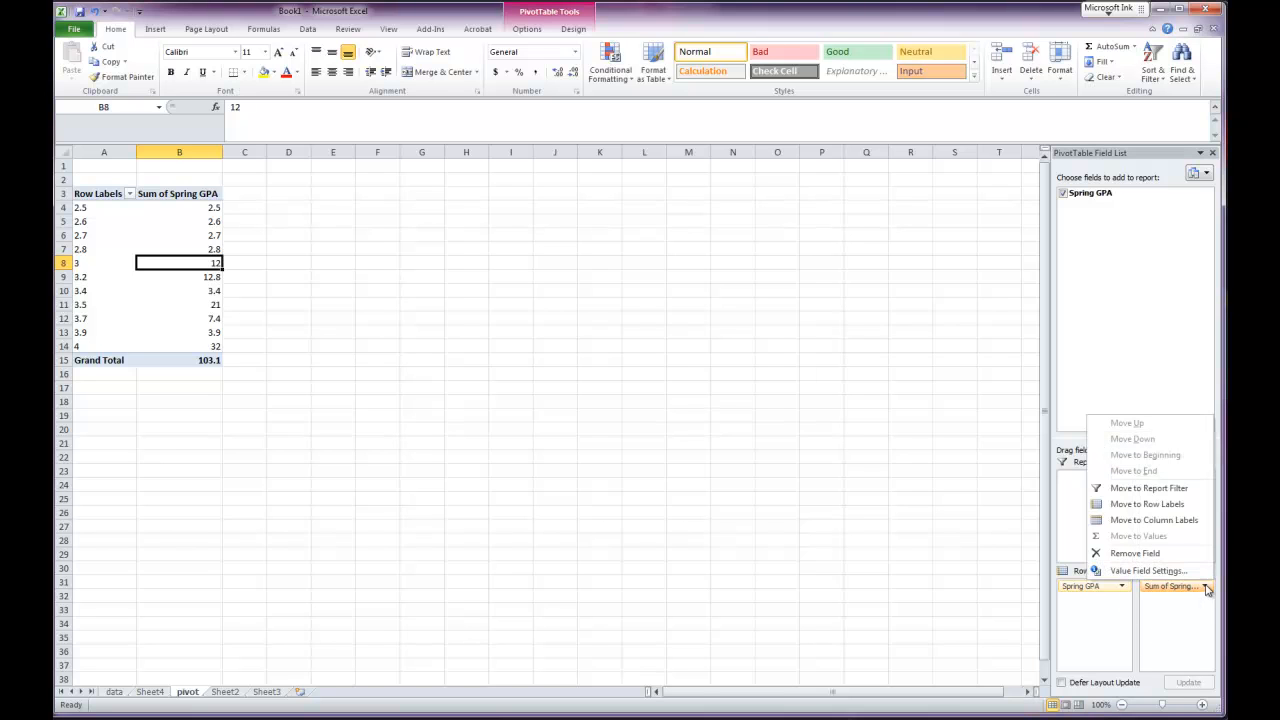
left_click(1138, 575)
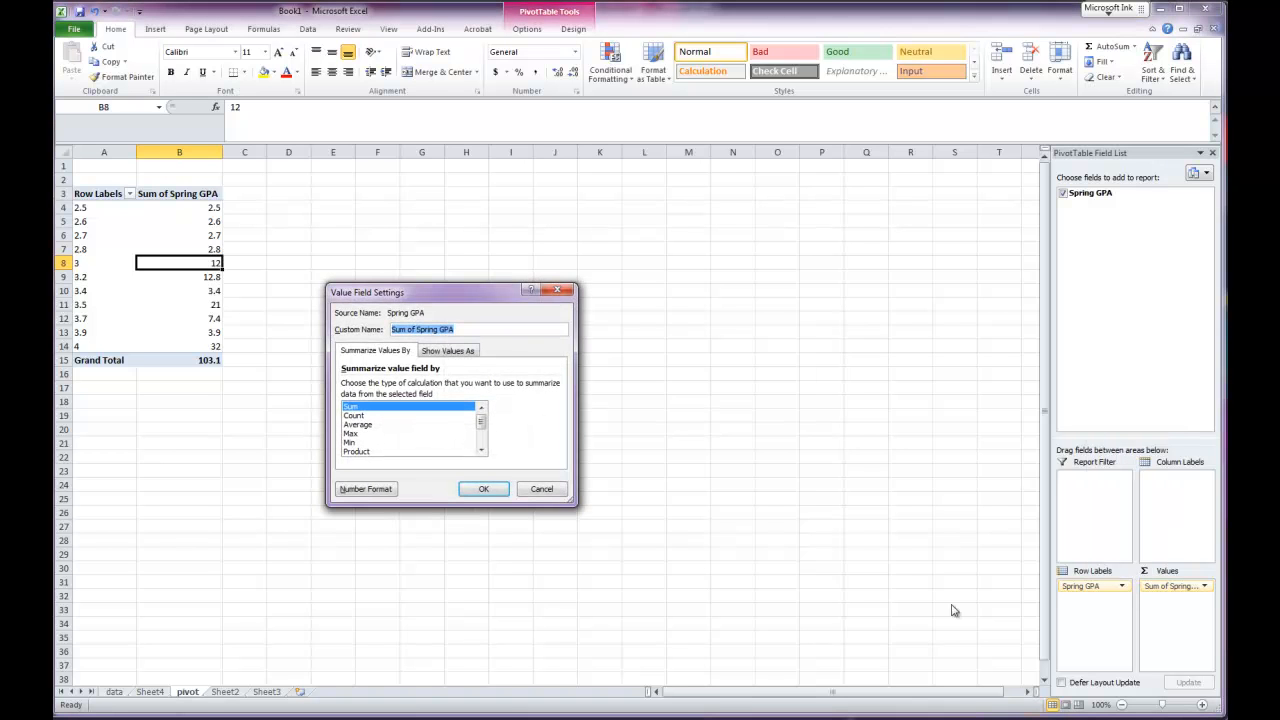
left_click(355, 416)
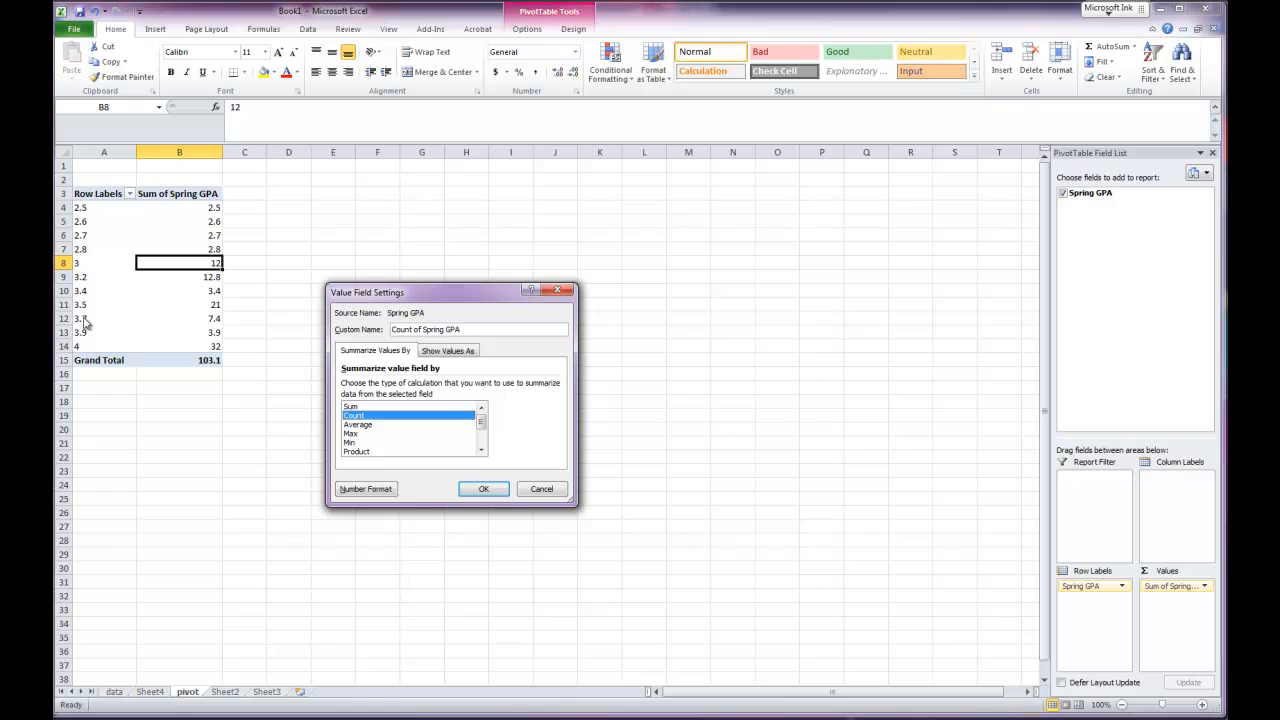
left_click(496, 486)
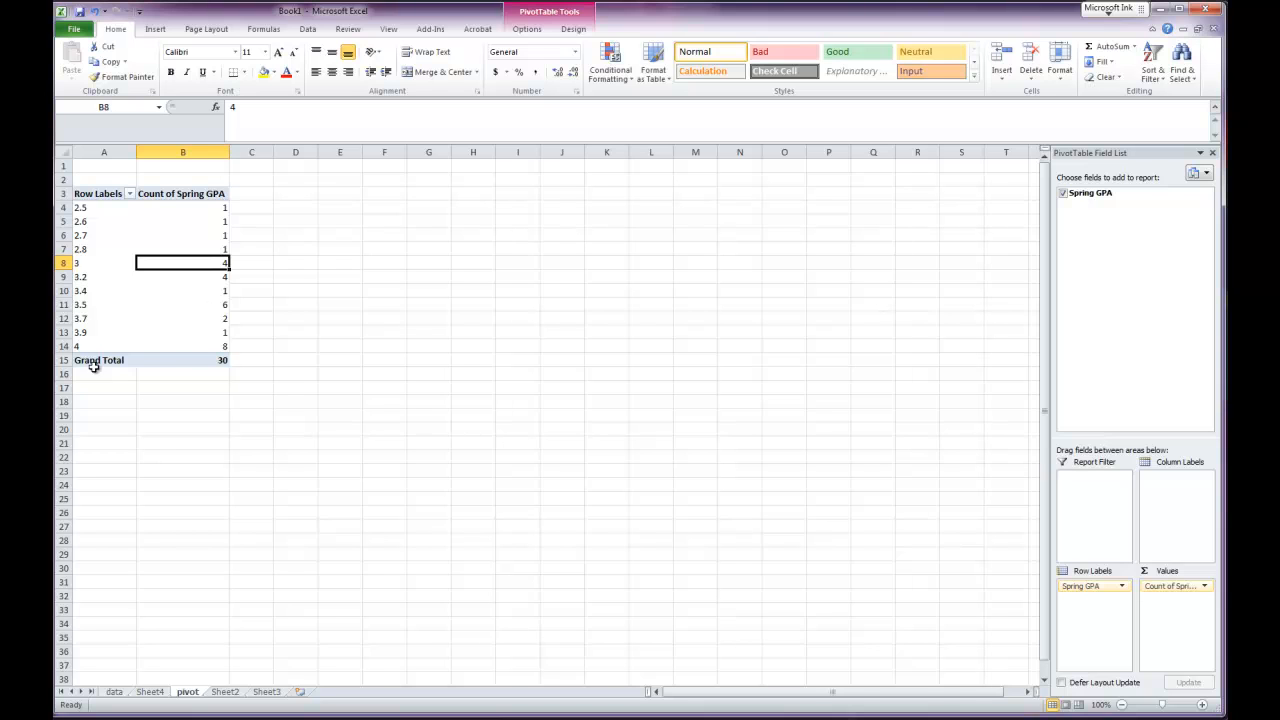
- Copy the whole PivotTable on the pivot sheet, range A3:B15, including its headings and the Grand Total row
left_click(208, 390)
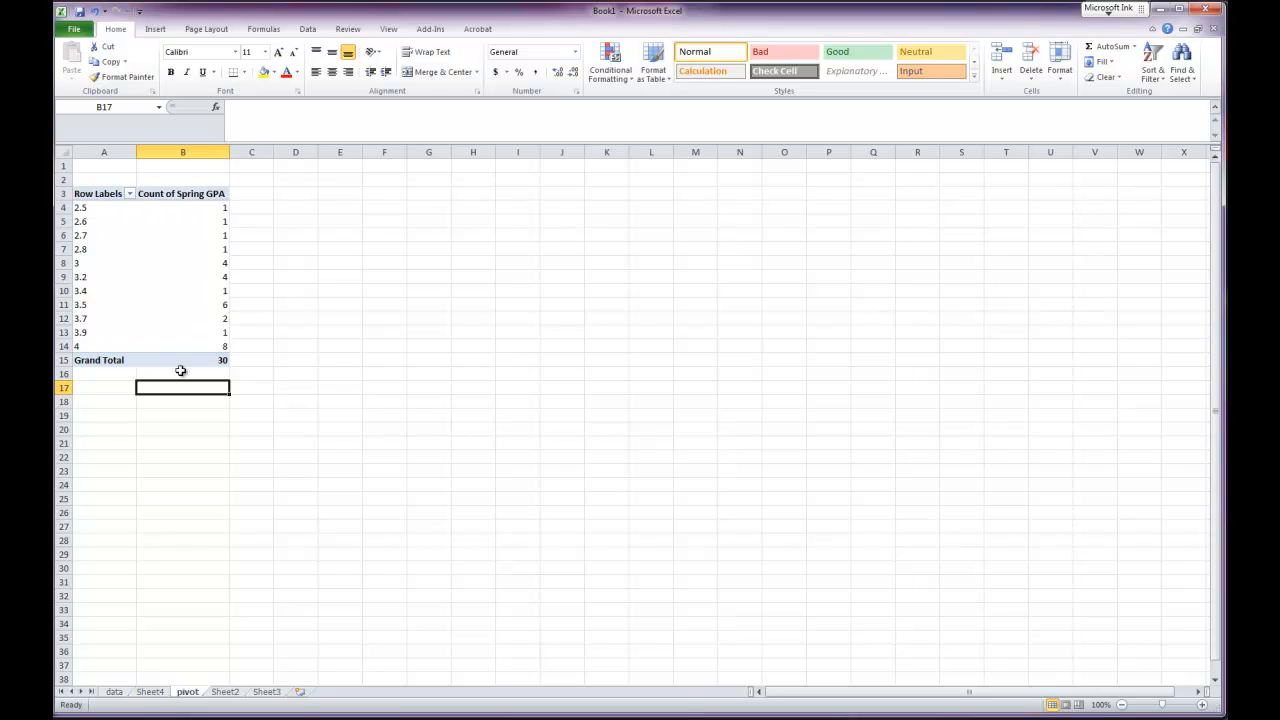
mouse_move(201, 292)
mouse_move(216, 336)
mouse_move(181, 253)
left_click_drag(92, 195, 191, 365)
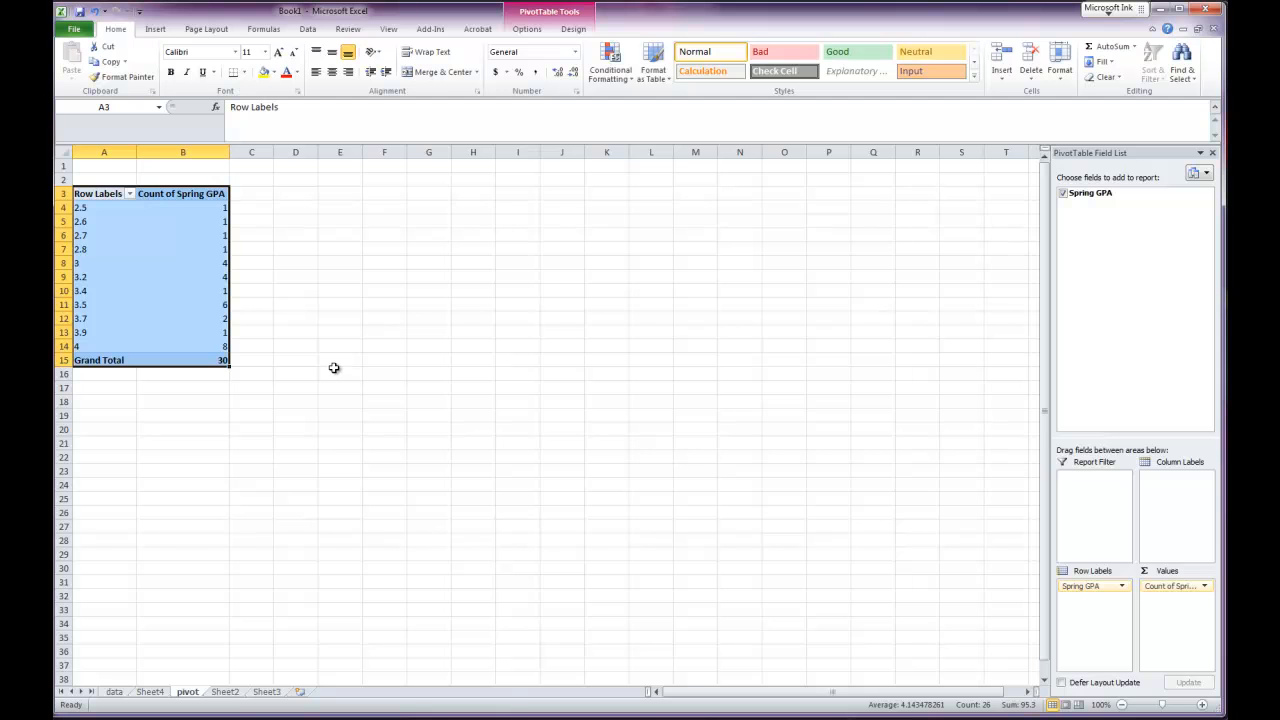
key("ctrl+c")
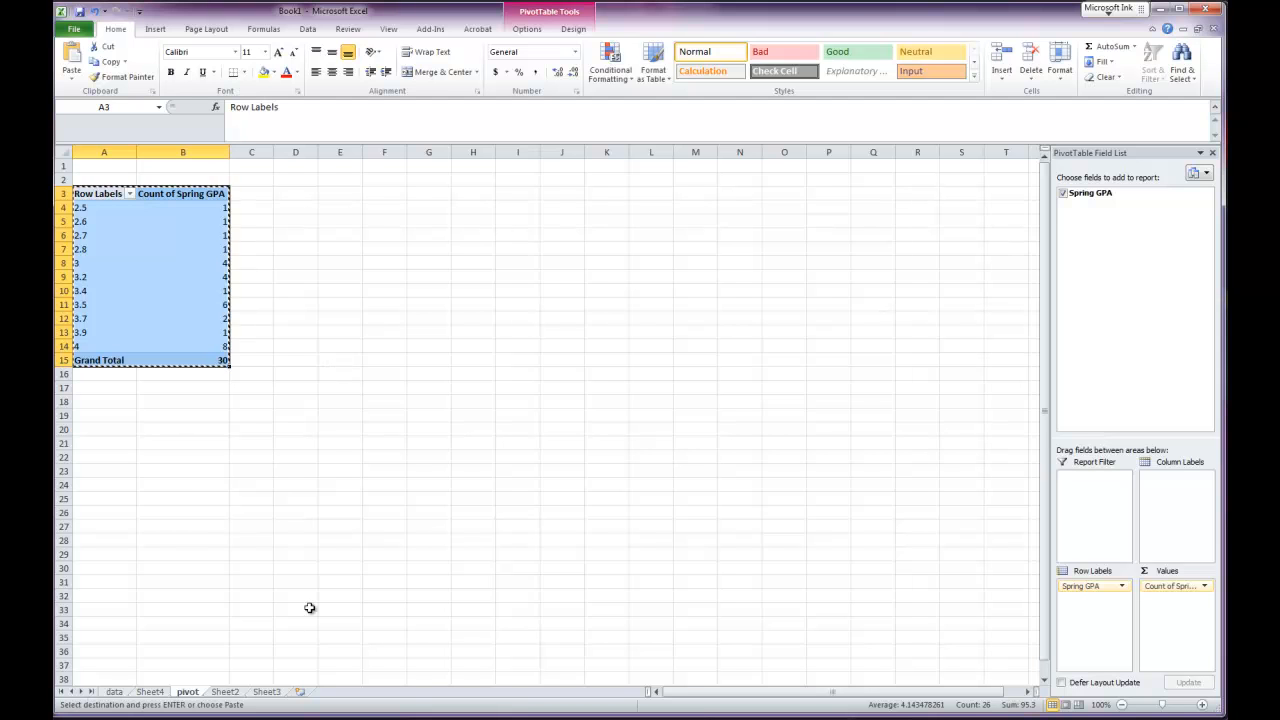
- Rename the empty worksheet Sheet3 as "pivot edit"
left_click(228, 693)
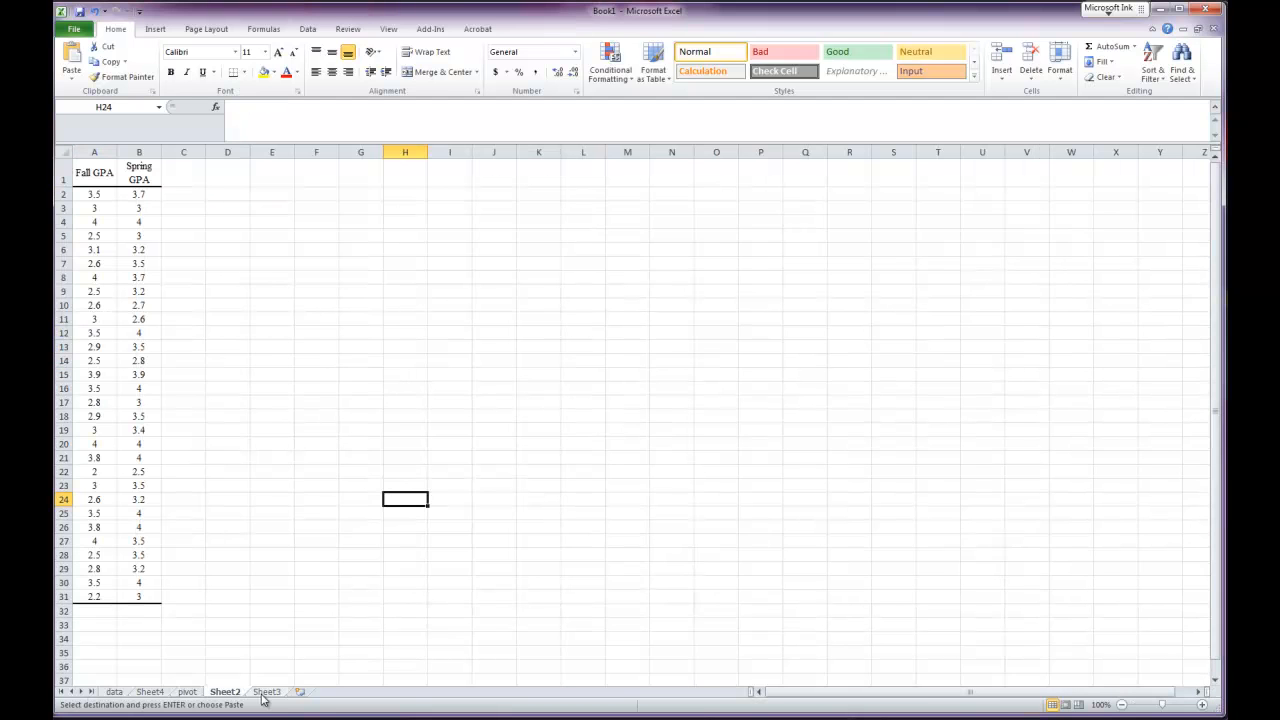
left_click(263, 694)
right_click(268, 692)
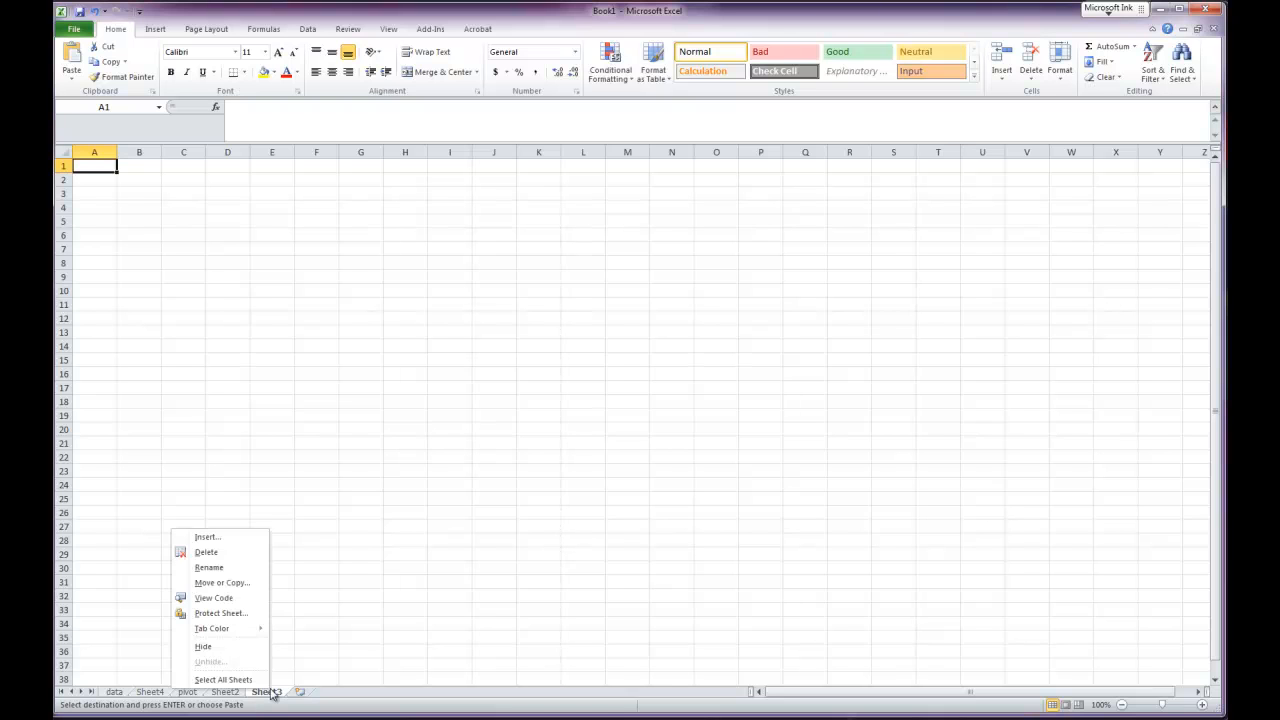
left_click(210, 567)
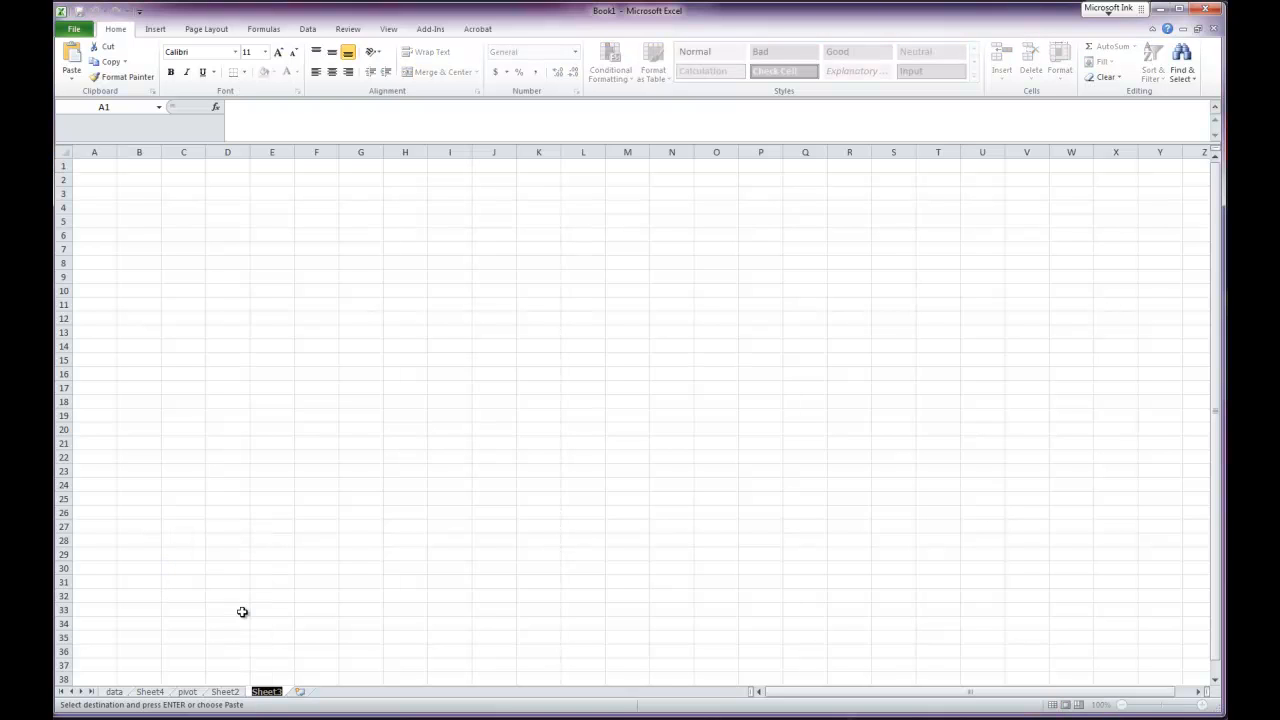
type("pivot edit")
- Paste the copied PivotTable at cell A2 of the pivot edit sheet as values only
left_click(105, 180)
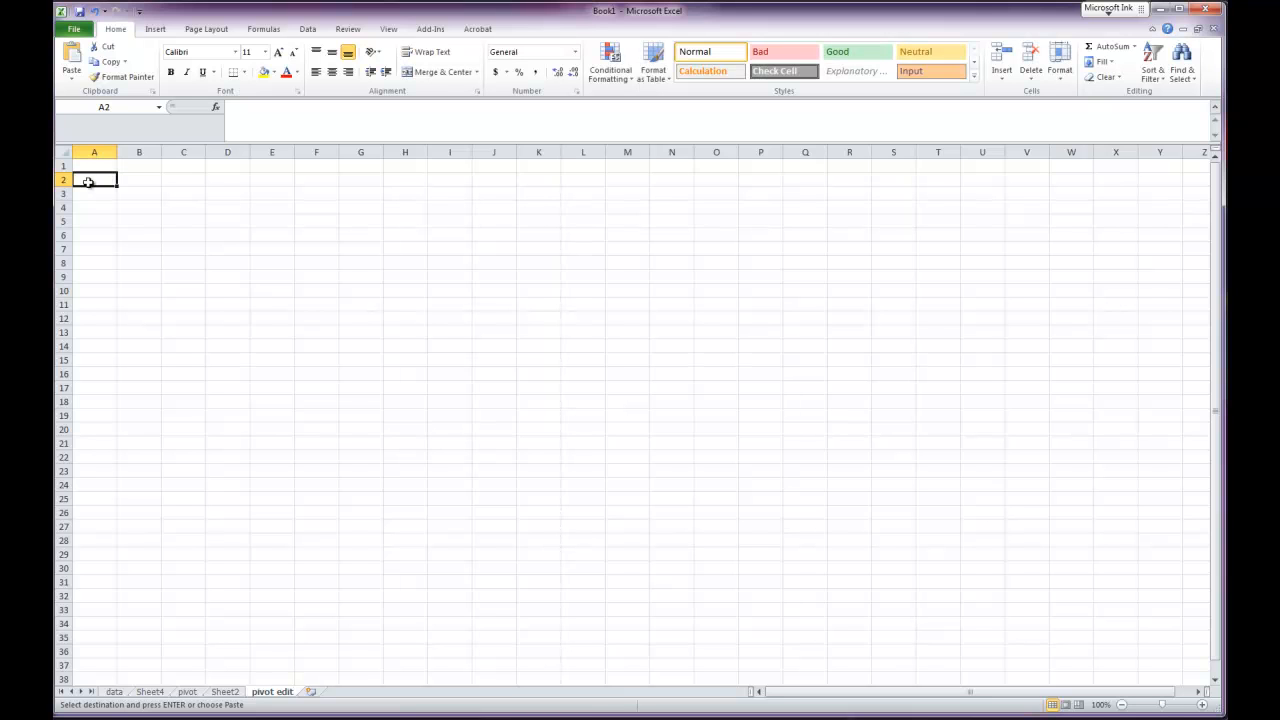
key("ctrl+v")
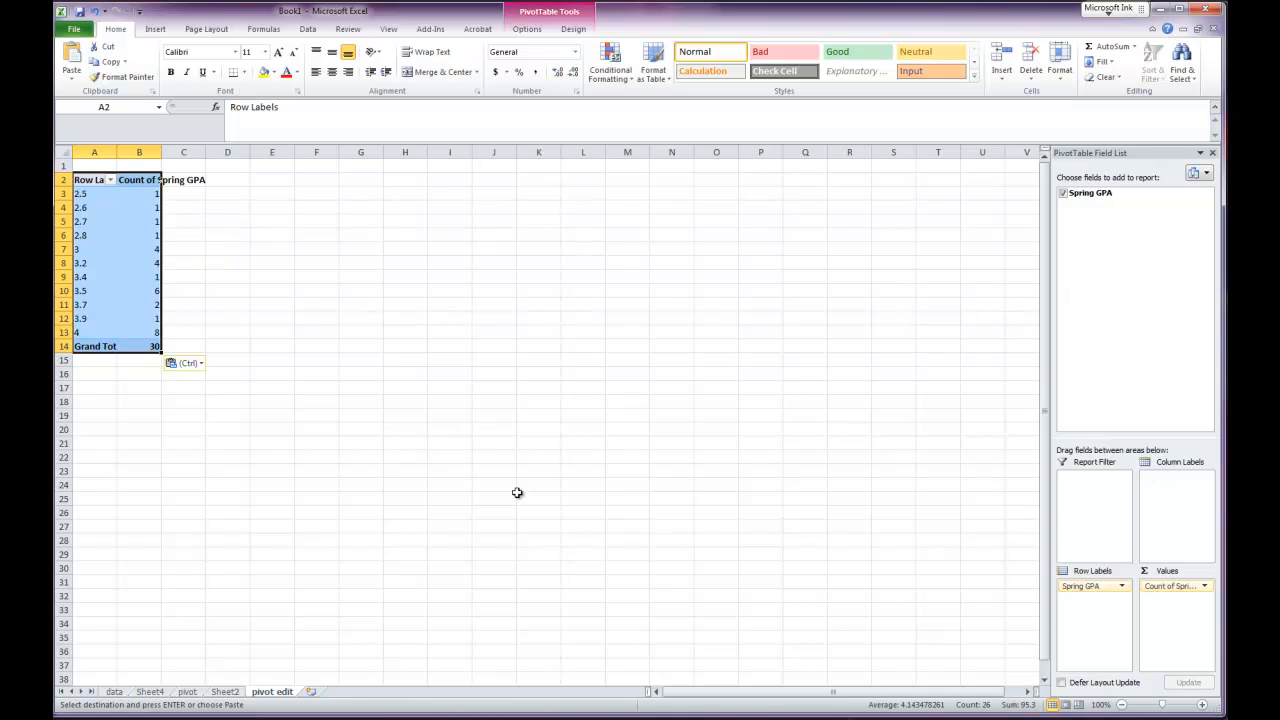
left_click(200, 364)
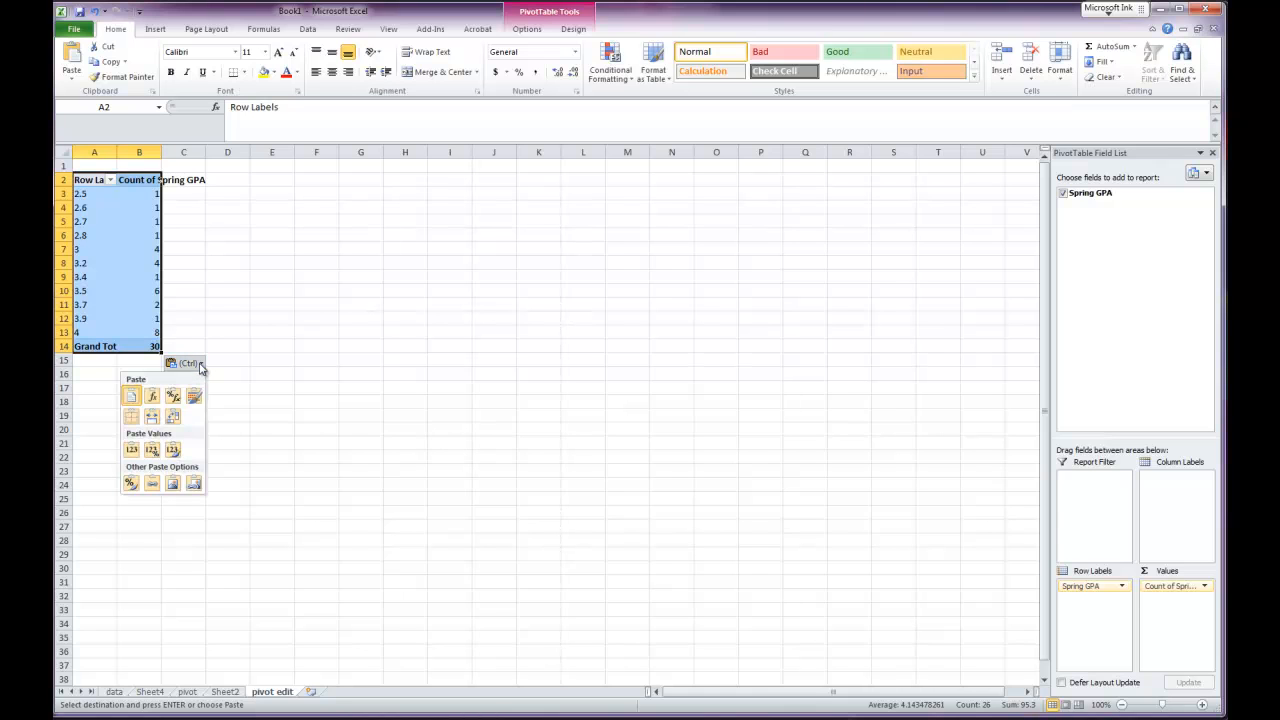
left_click(131, 451)
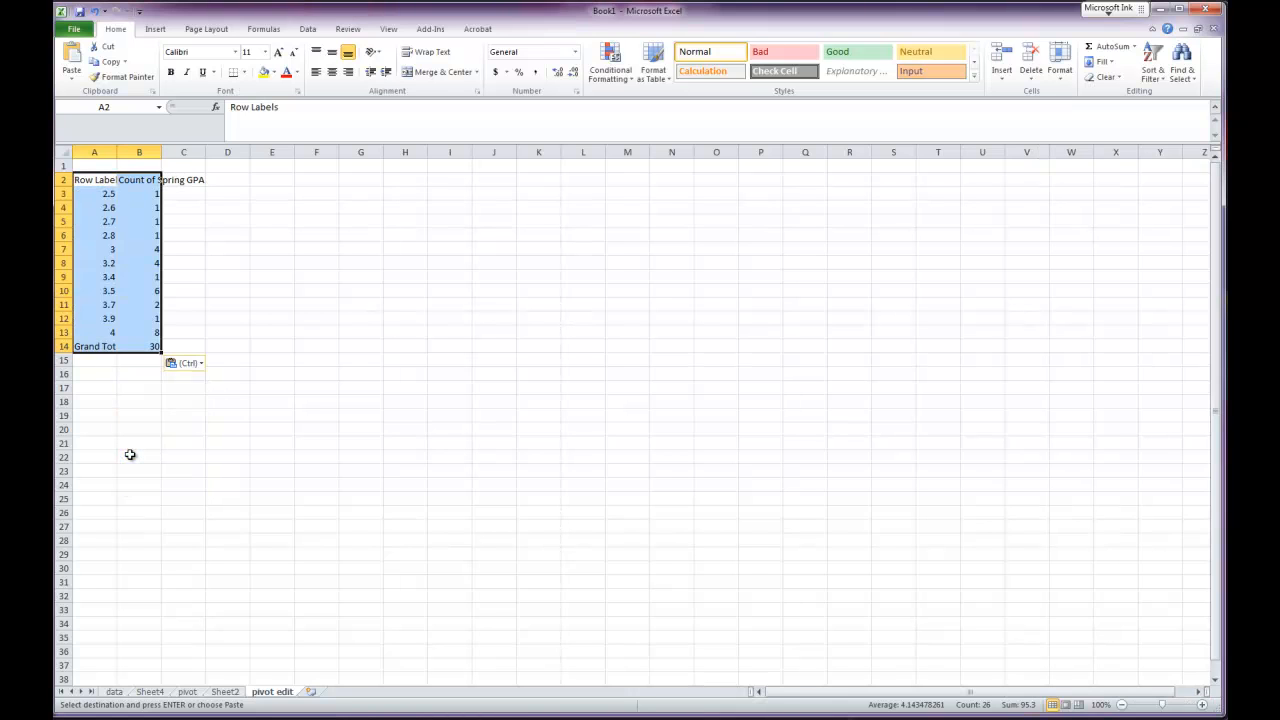
left_click(286, 322)
- Clear the pasted heading cells in row 2 and the Grand Total cells in row 14
left_click(179, 179)
left_click_drag(152, 179, 101, 179)
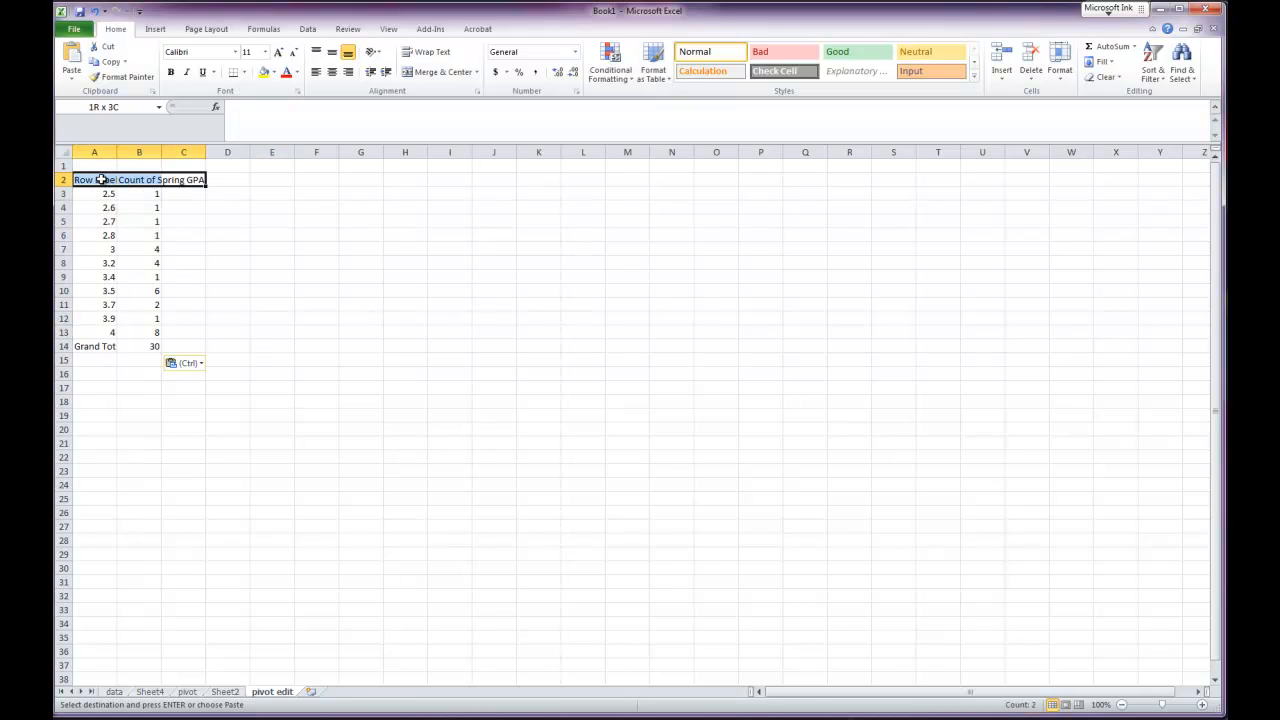
key("Delete")
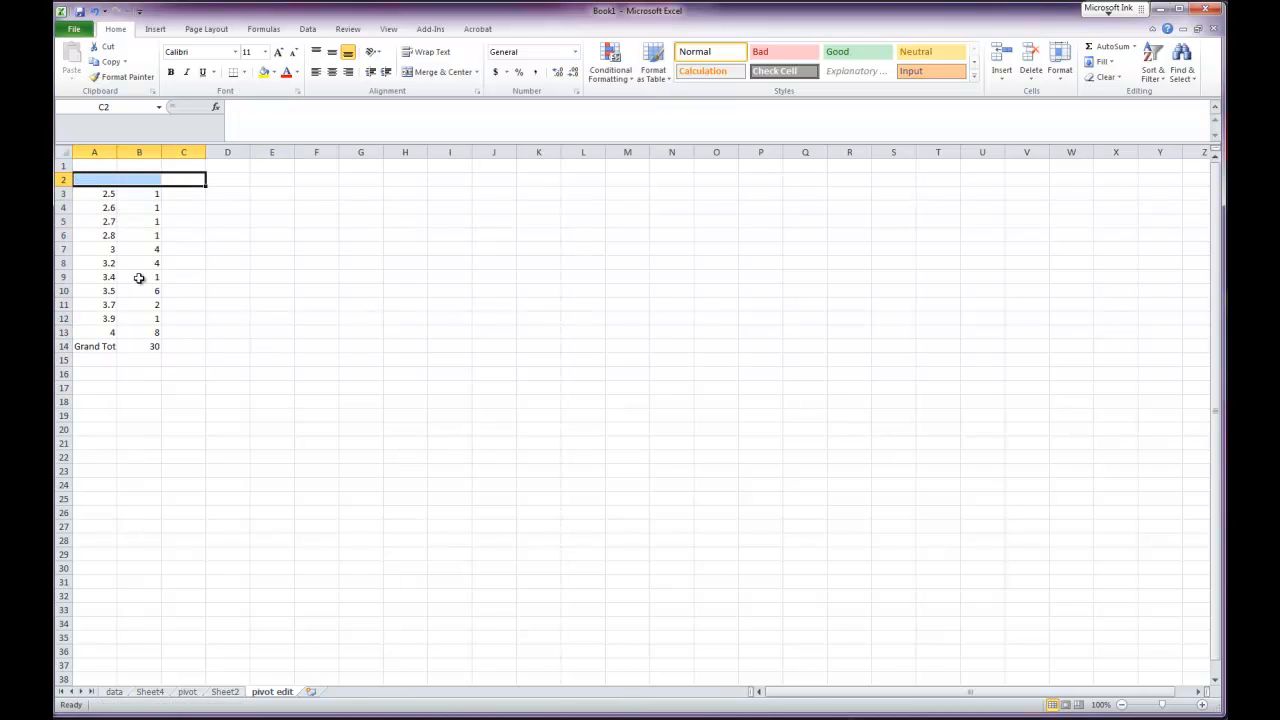
left_click_drag(157, 346, 79, 346)
key("Delete")
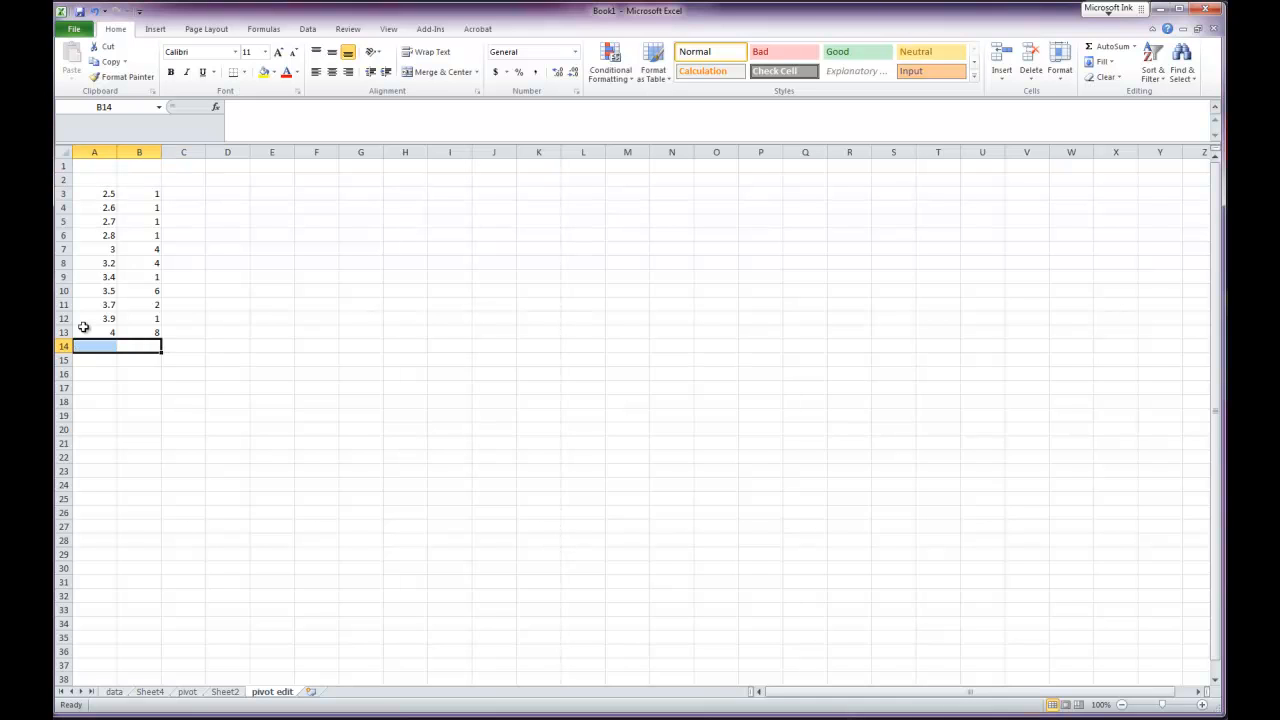
left_click(227, 303)
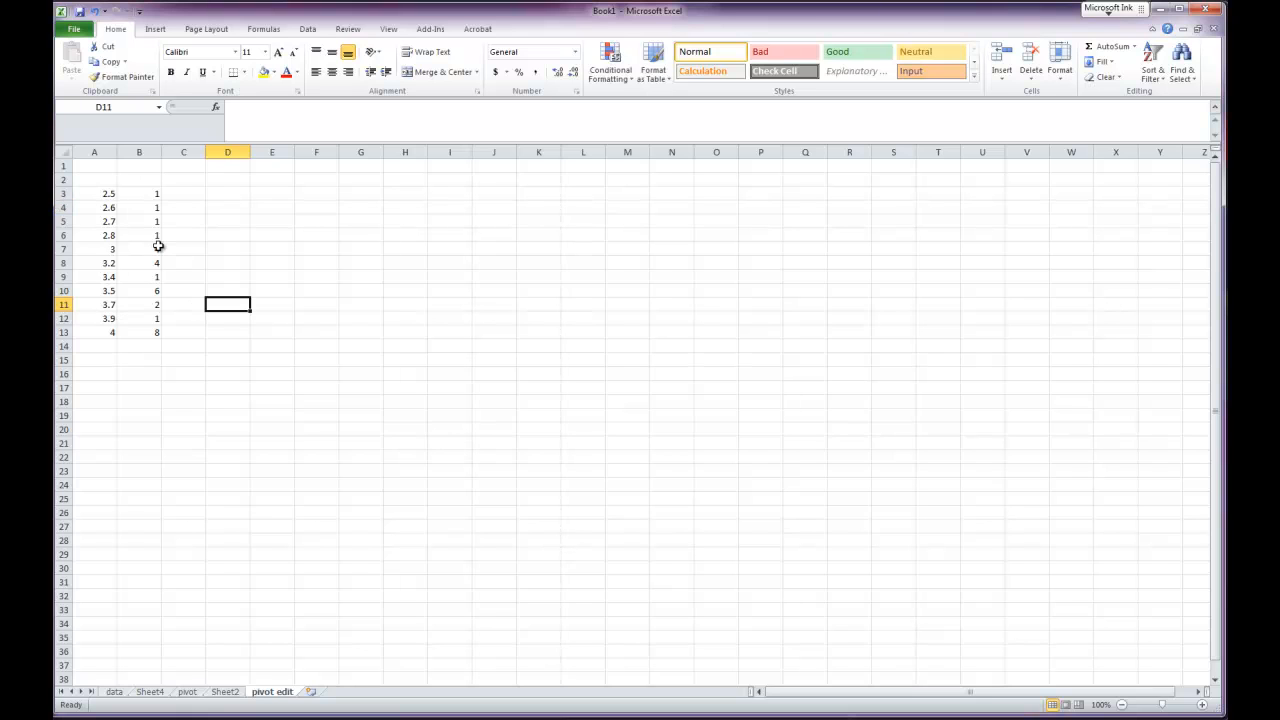
- Enter the column headings "Spring GPA" in A2 and "Number of Students" in B2
left_click(106, 180)
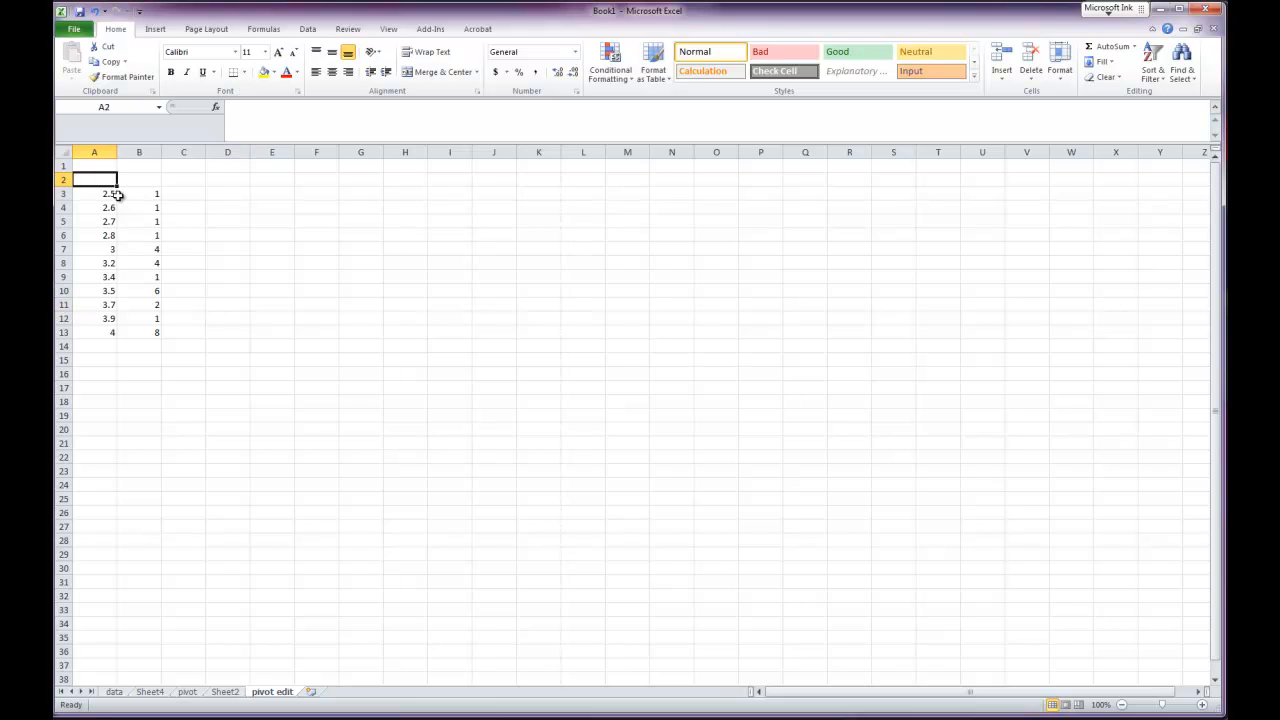
type("Spring GPA")
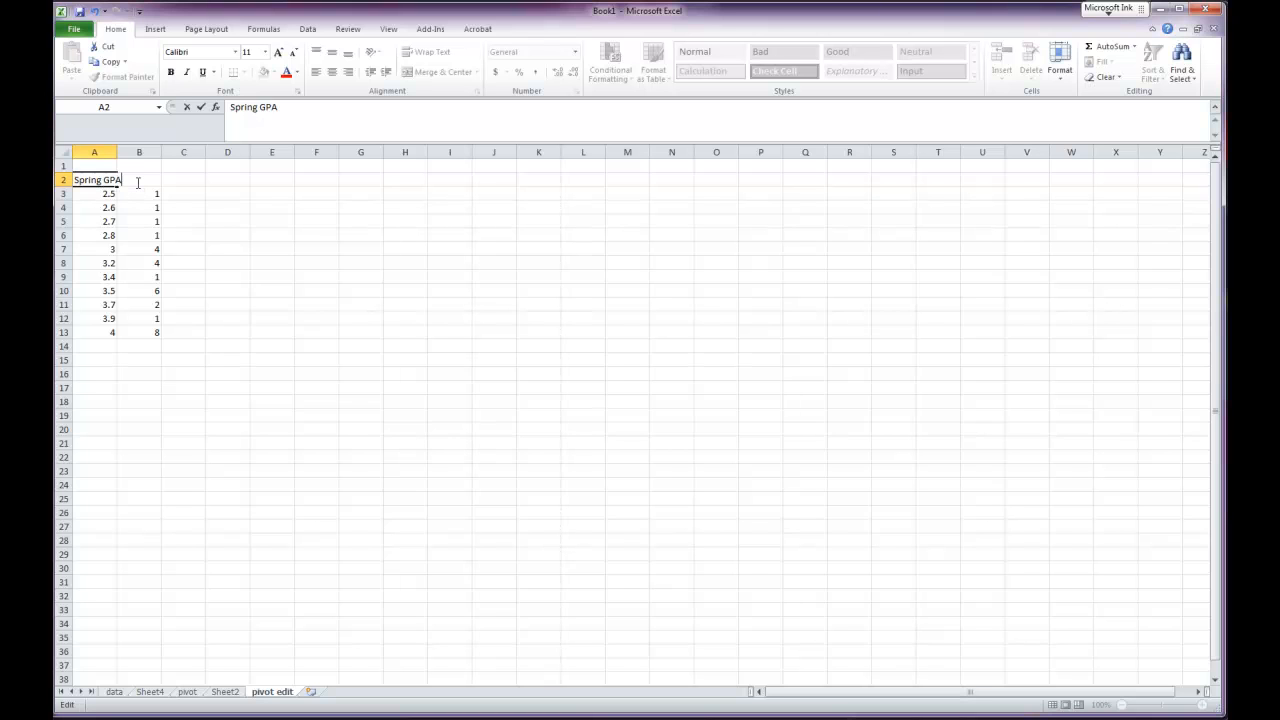
left_click(134, 181)
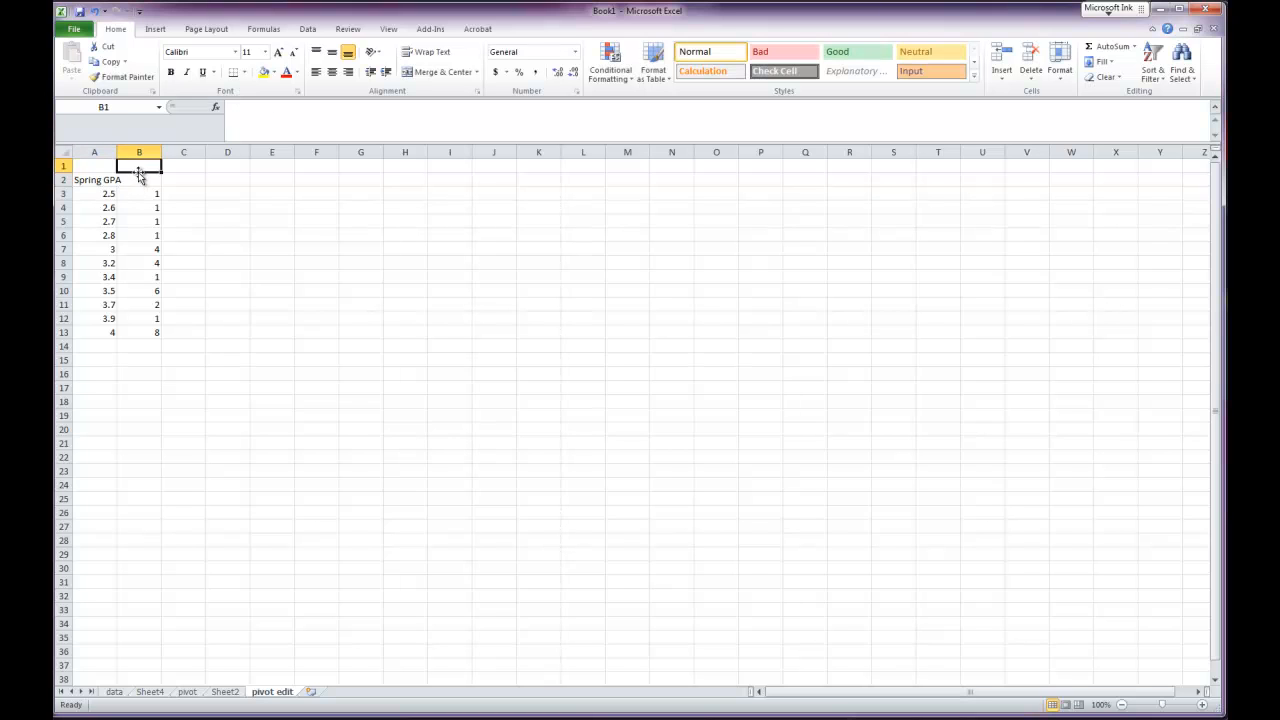
type("Number of Students")
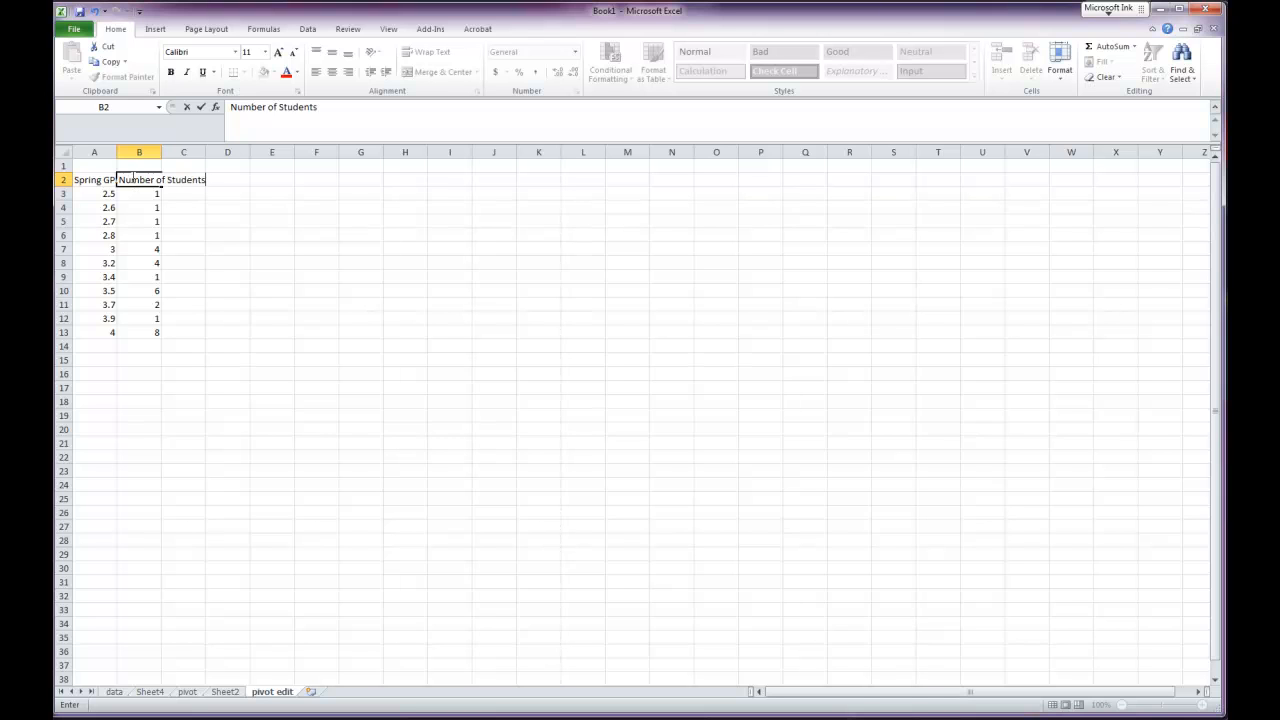
left_click(192, 250)
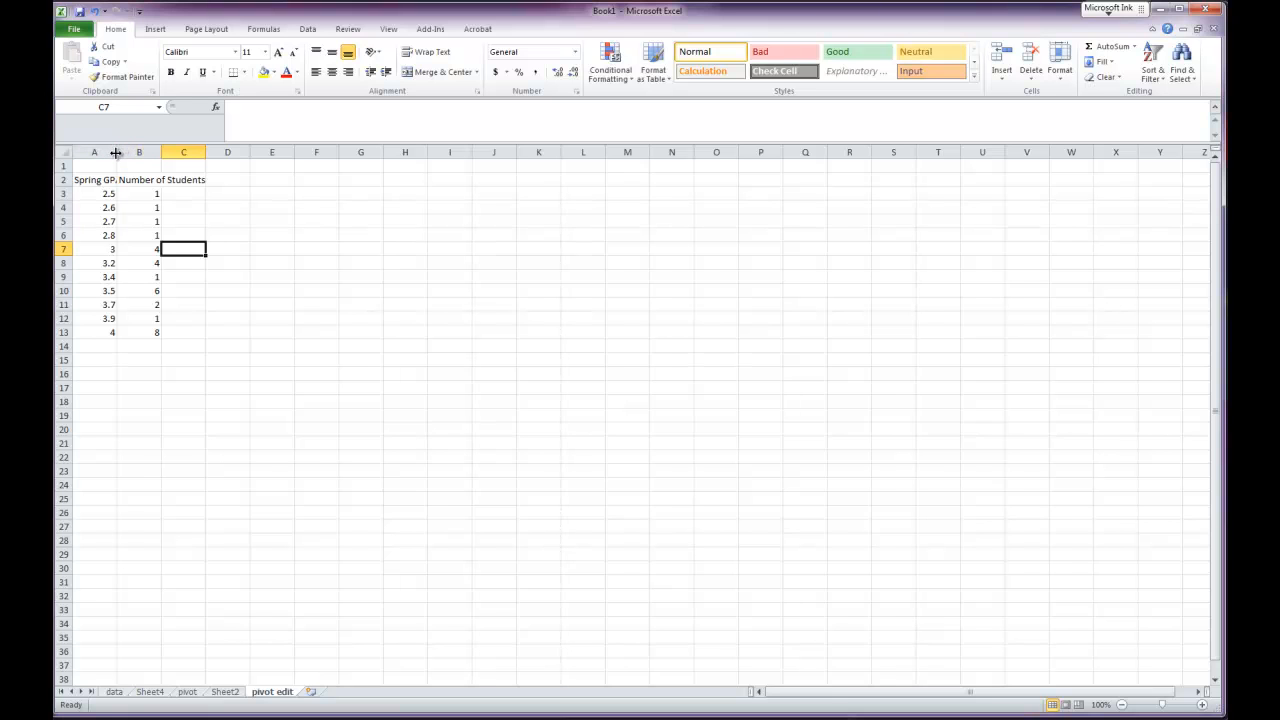
- AutoFit the widths of columns A and B and center the contents of the table A2:B13
double_click(116, 152)
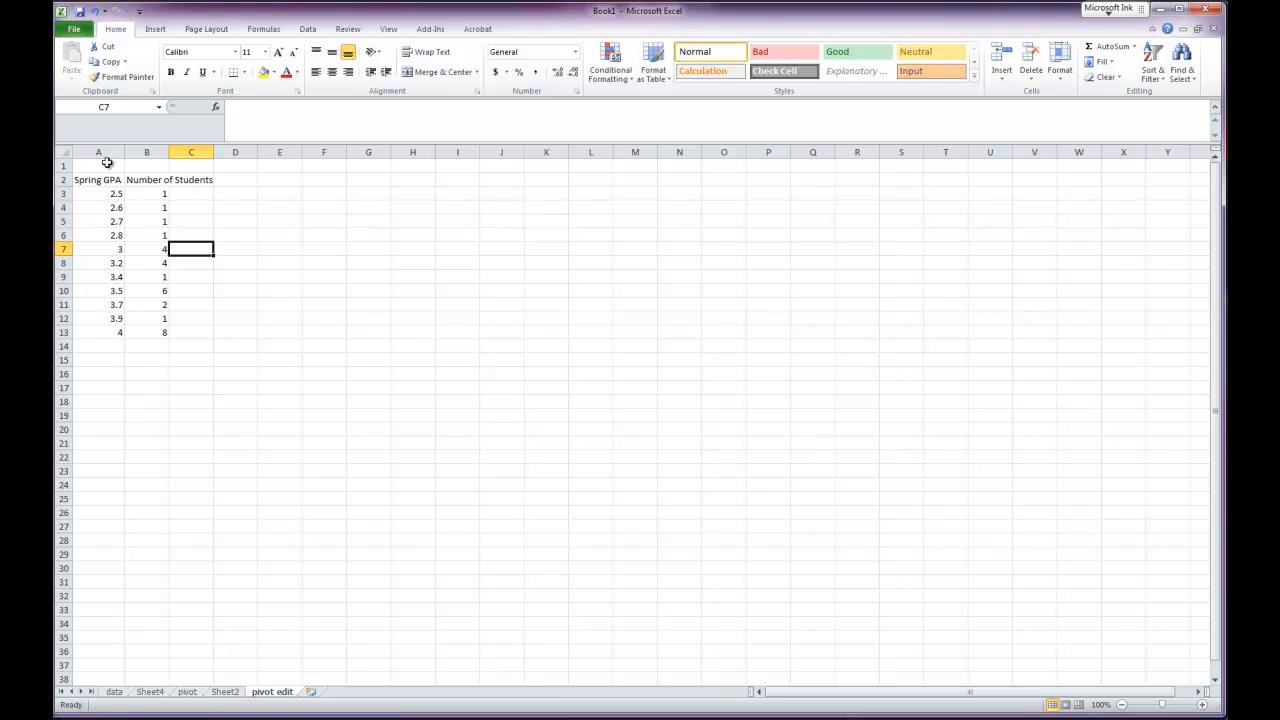
double_click(169, 152)
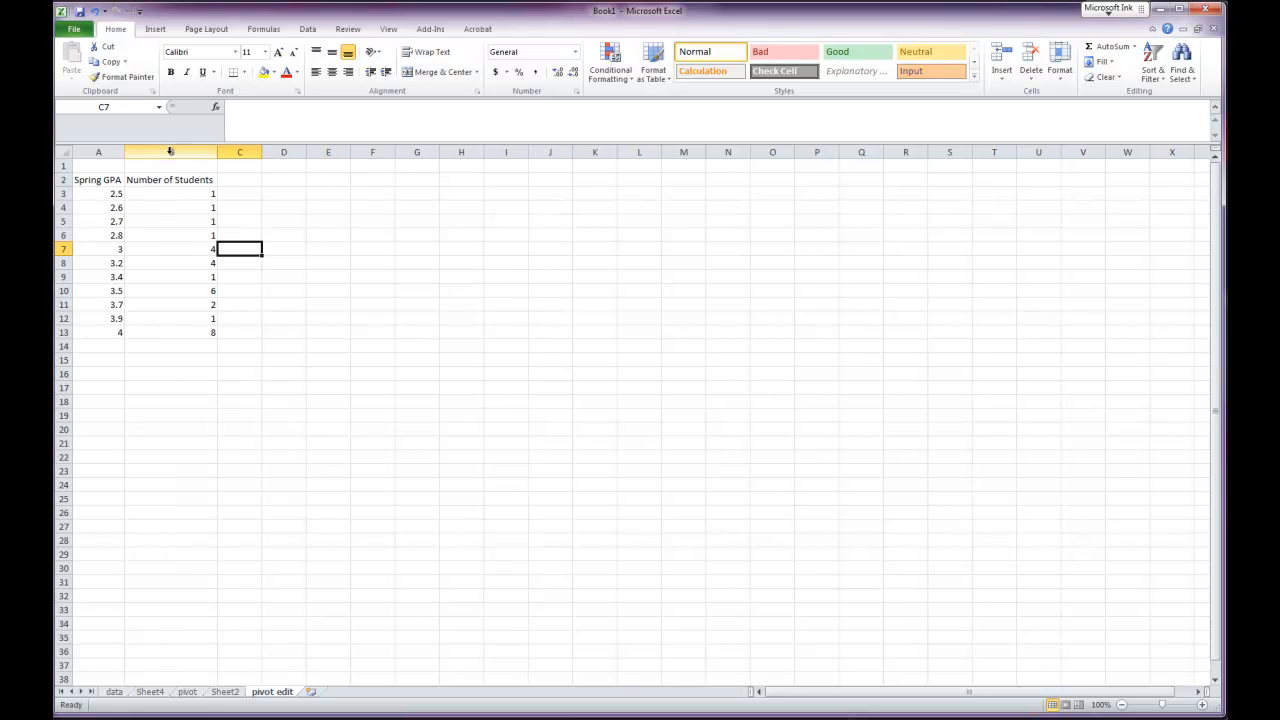
left_click(197, 432)
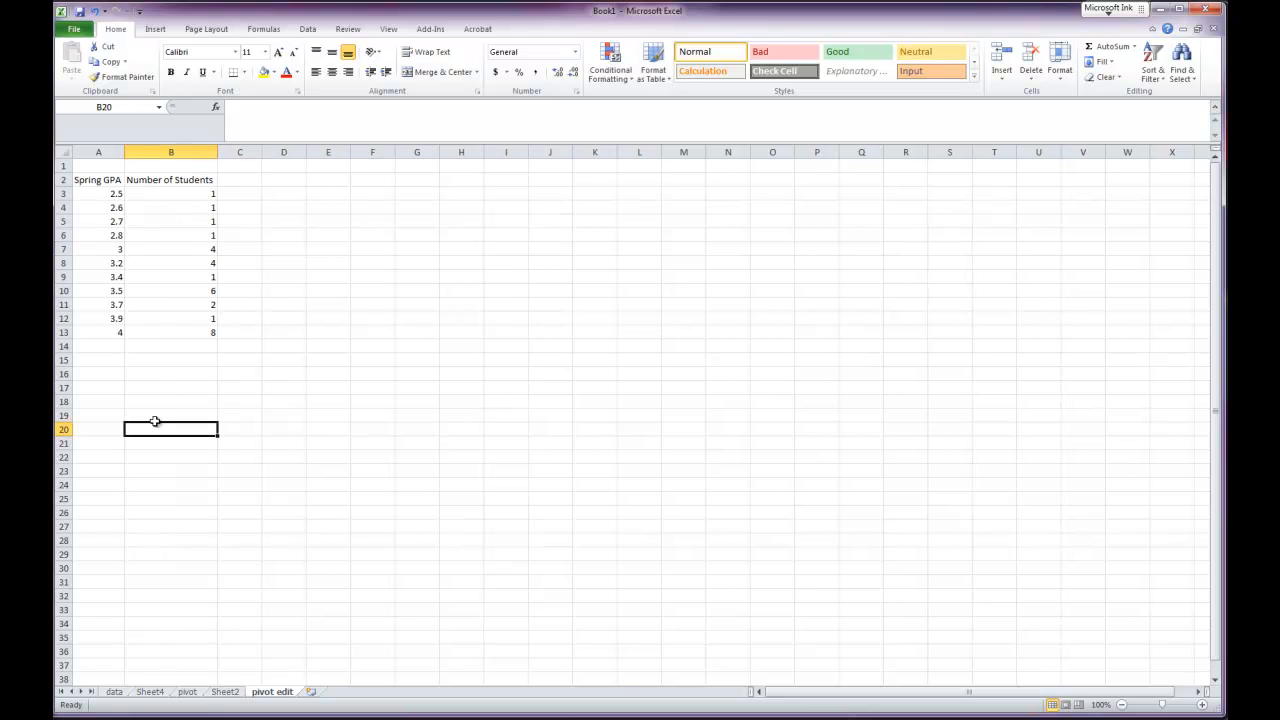
left_click_drag(112, 180, 154, 330)
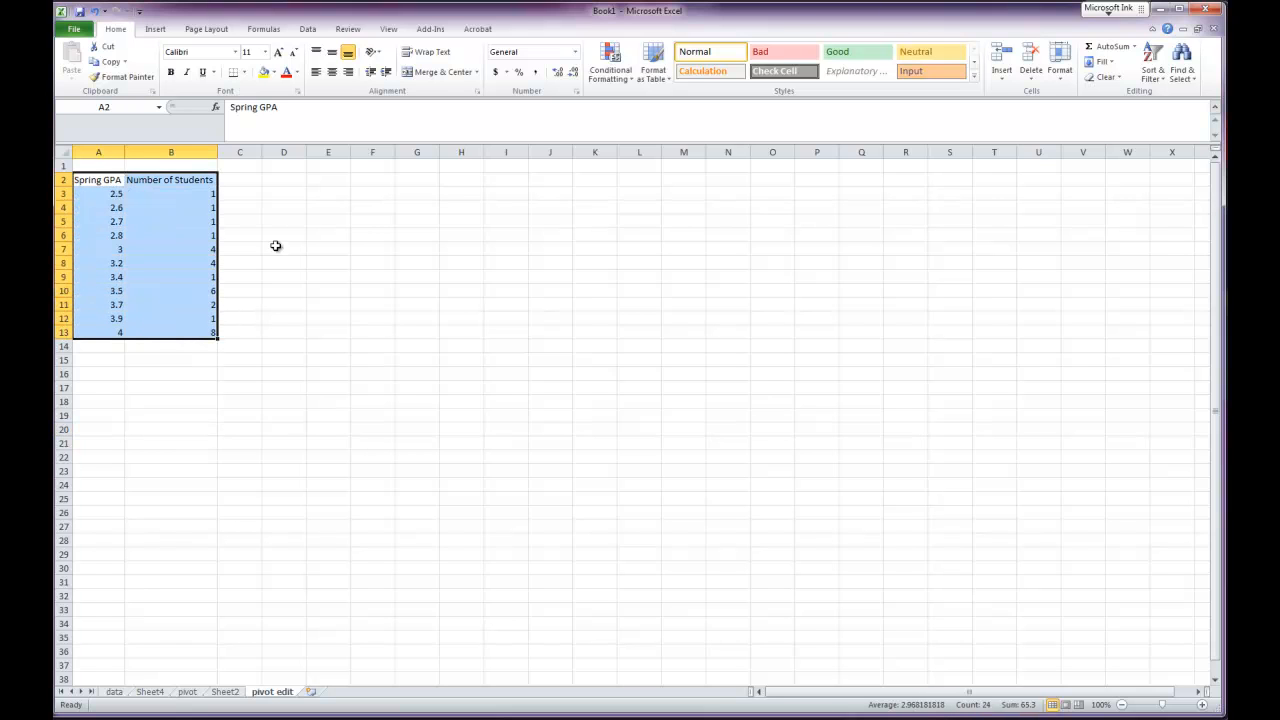
left_click(334, 76)
left_click(264, 331)
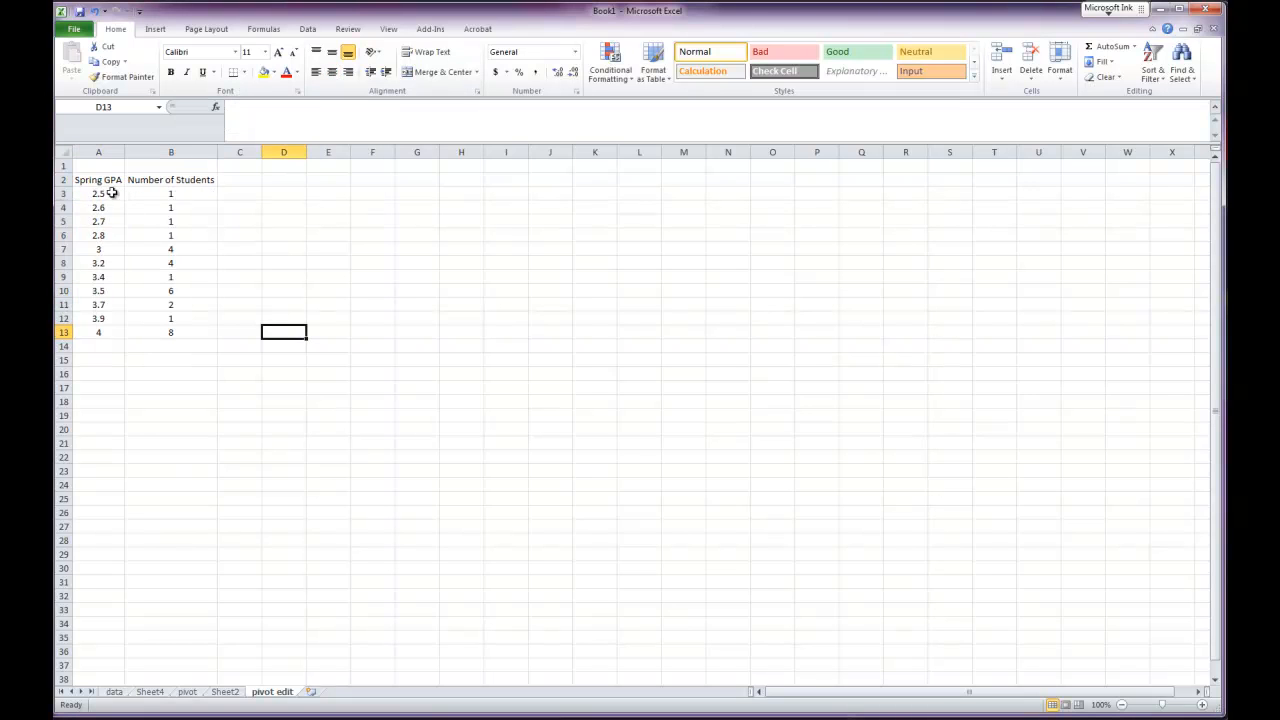
- Insert a row above GPA 3 and fill it with GPA 2.9 and 0 students
left_click(64, 248)
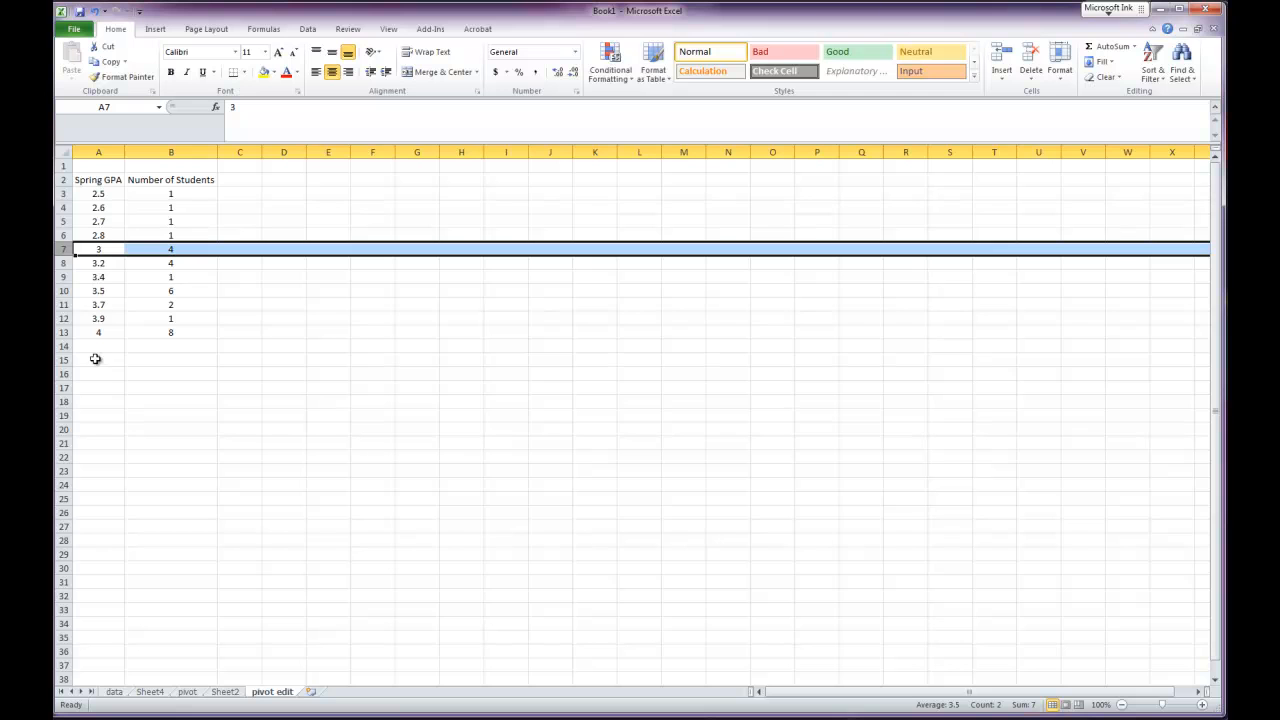
right_click(88, 250)
left_click(72, 342)
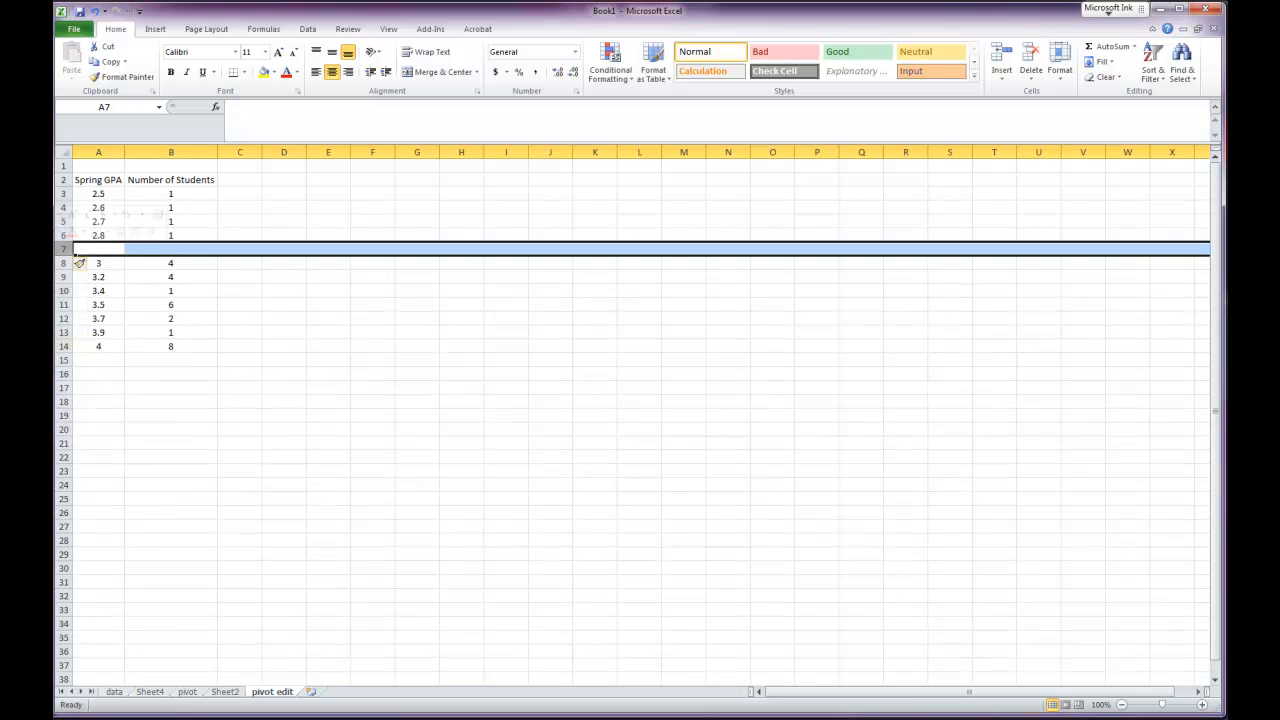
left_click(112, 248)
type("2.9")
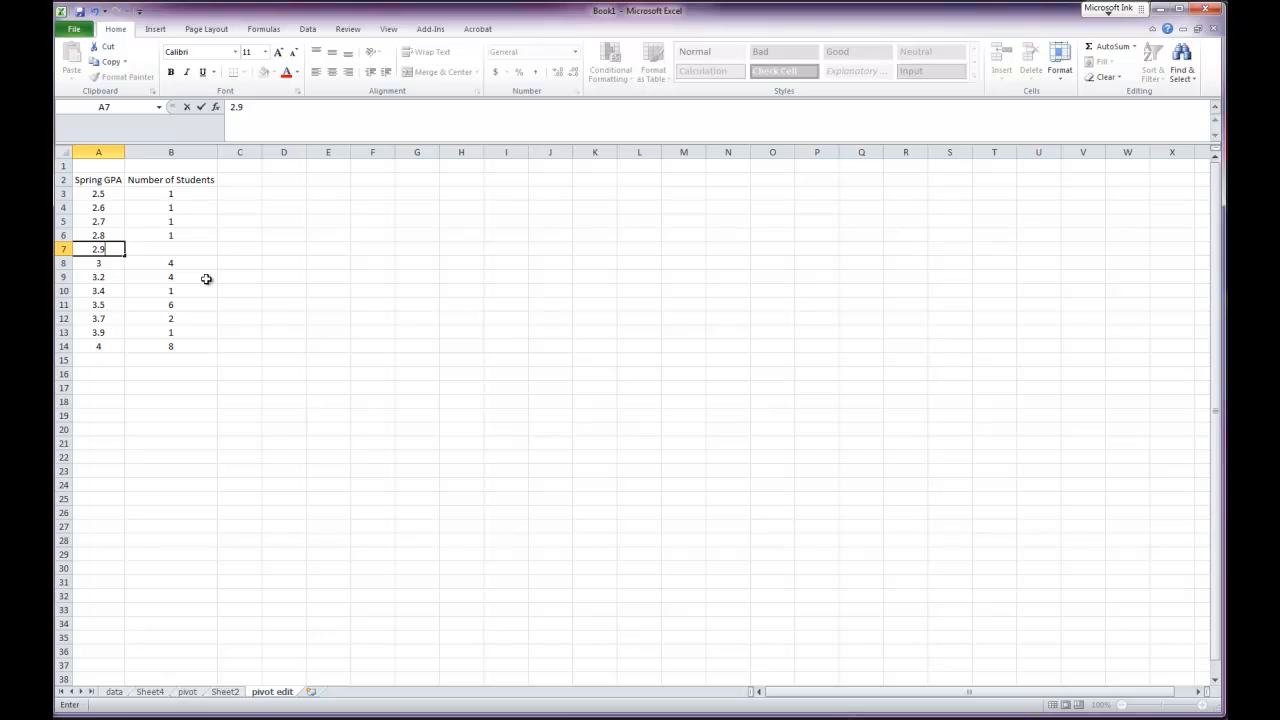
left_click(191, 250)
type("0")
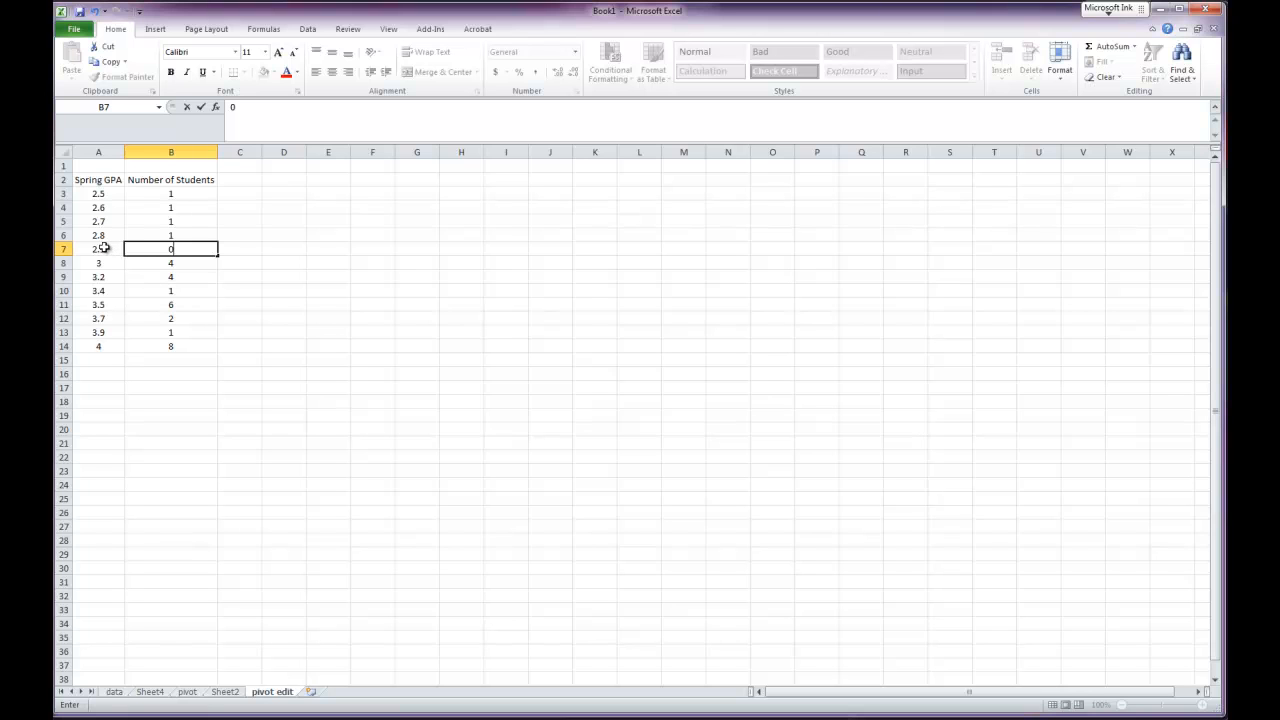
- Insert a row above GPA 3.2 and fill it with GPA 3.1 and 0 students
left_click(63, 277)
right_click(63, 277)
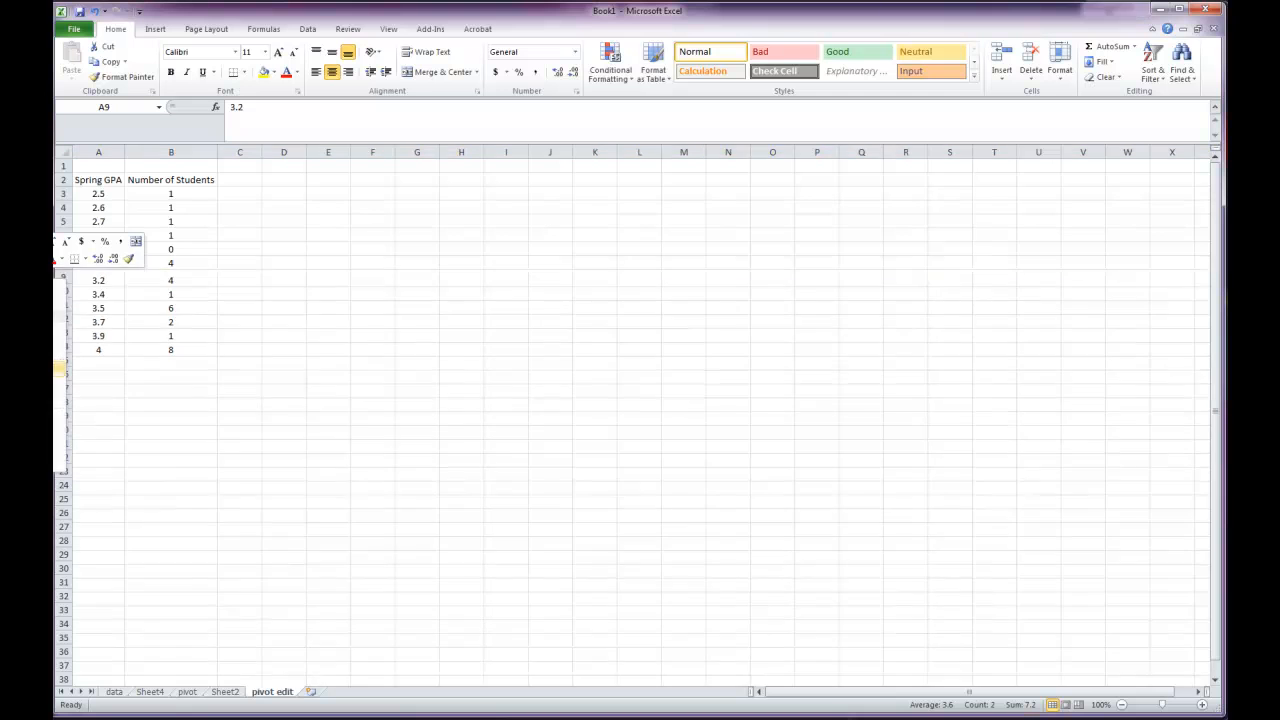
left_click(60, 369)
left_click(100, 278)
type("3.")
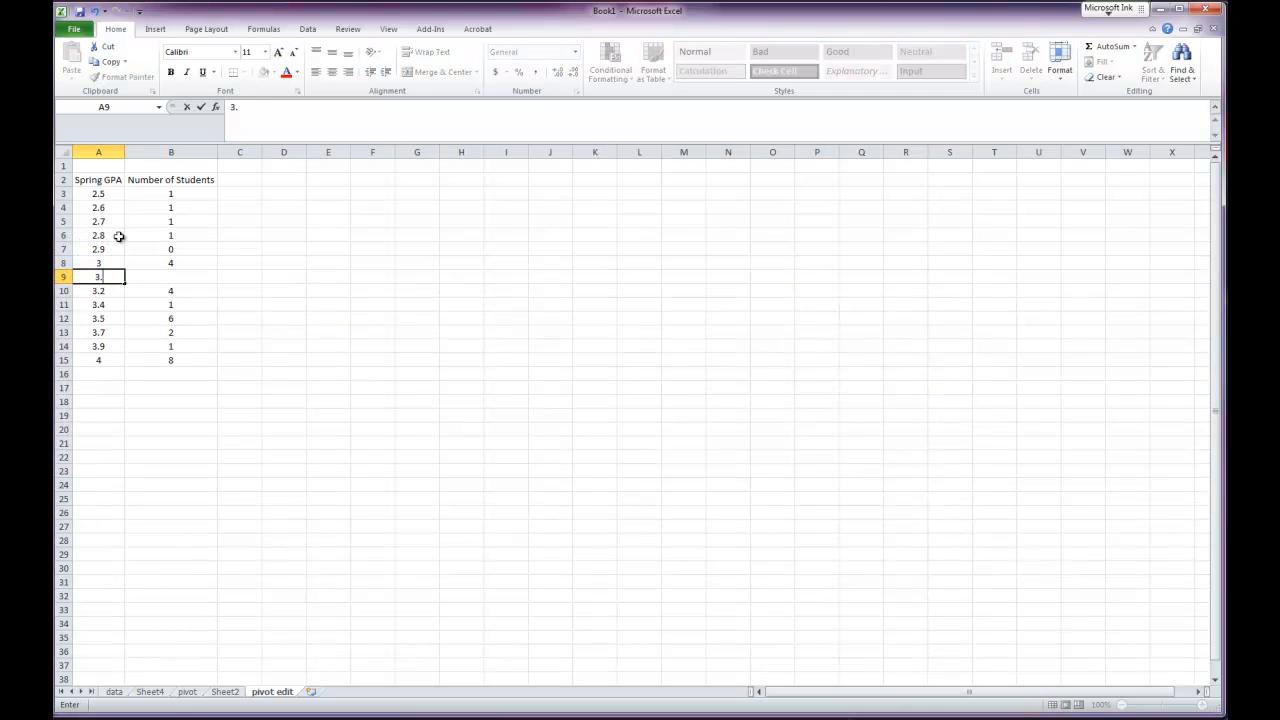
left_click(174, 274)
type("0")
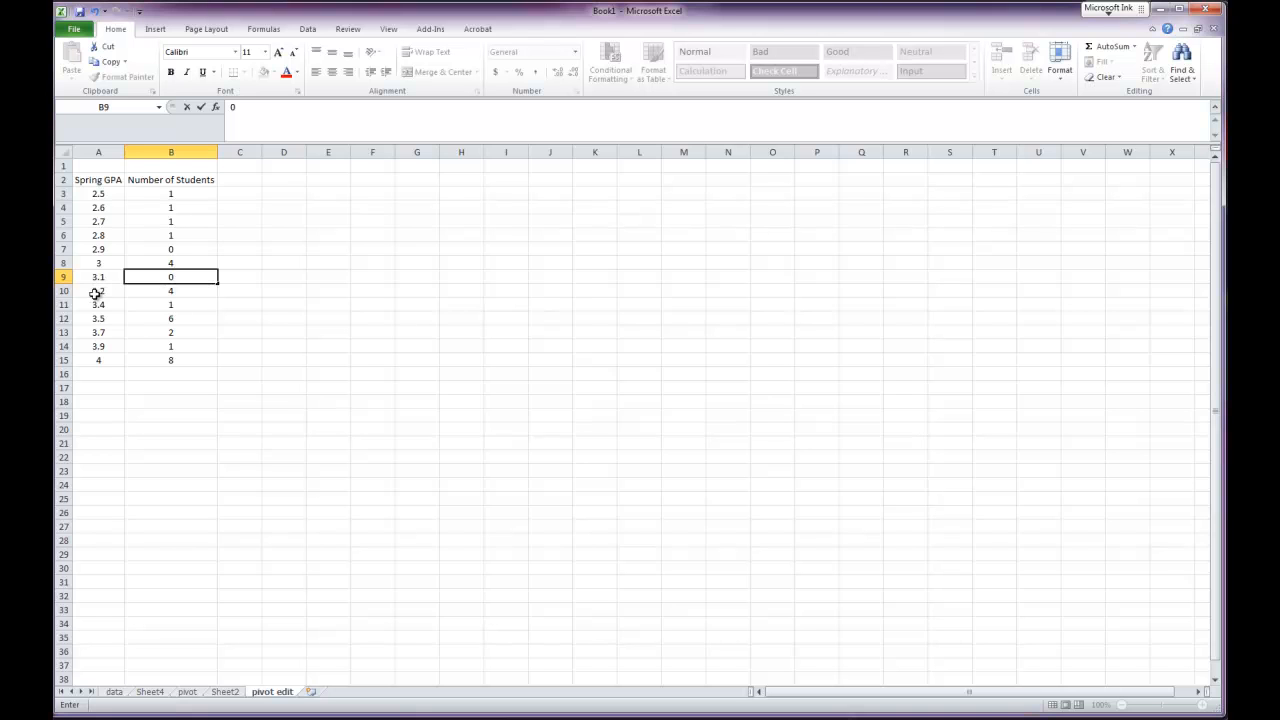
- Insert a row above GPA 3.4 and fill it with GPA 3.3 and 0 students
left_click(65, 304)
right_click(65, 304)
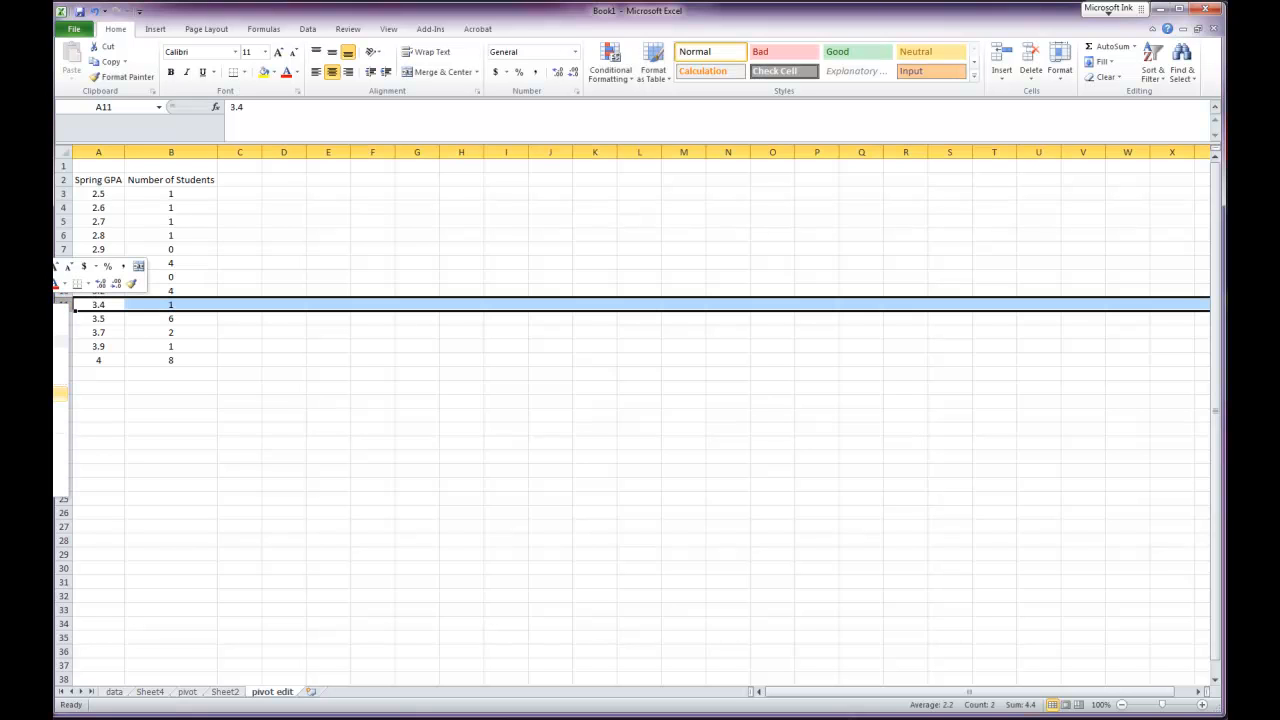
left_click(60, 392)
left_click(110, 304)
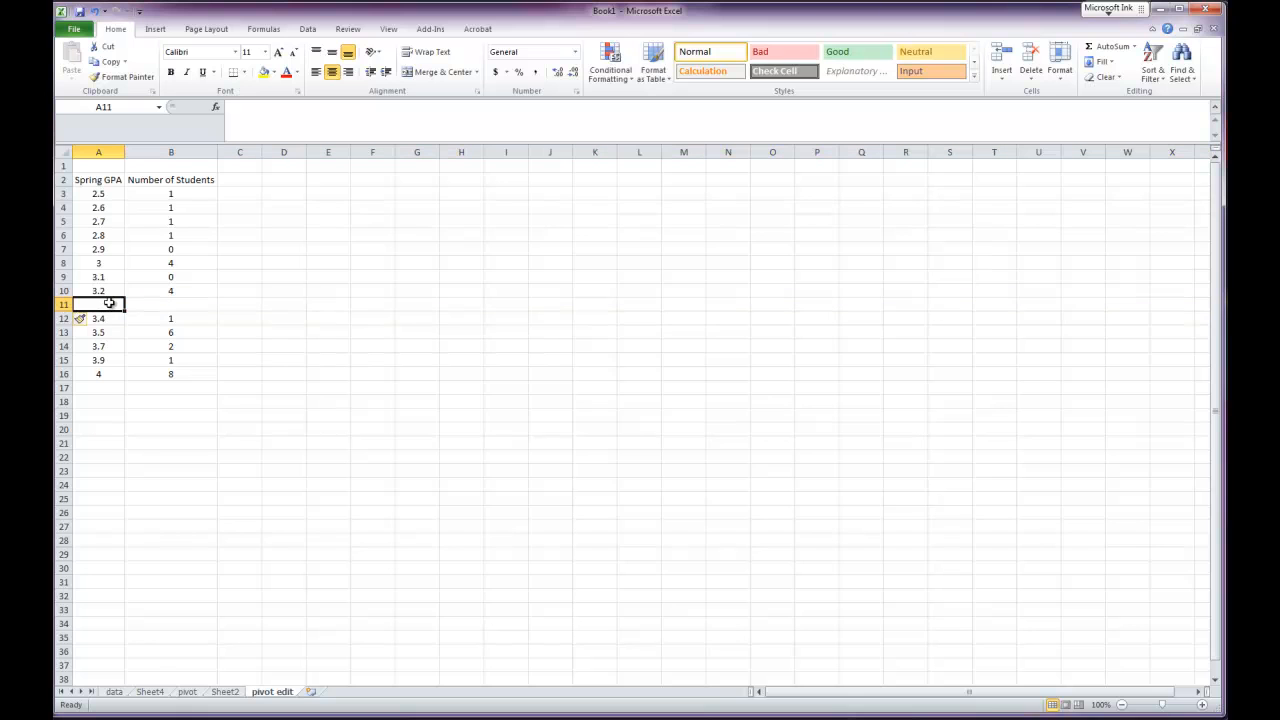
type("3.3")
left_click(174, 303)
type("0")
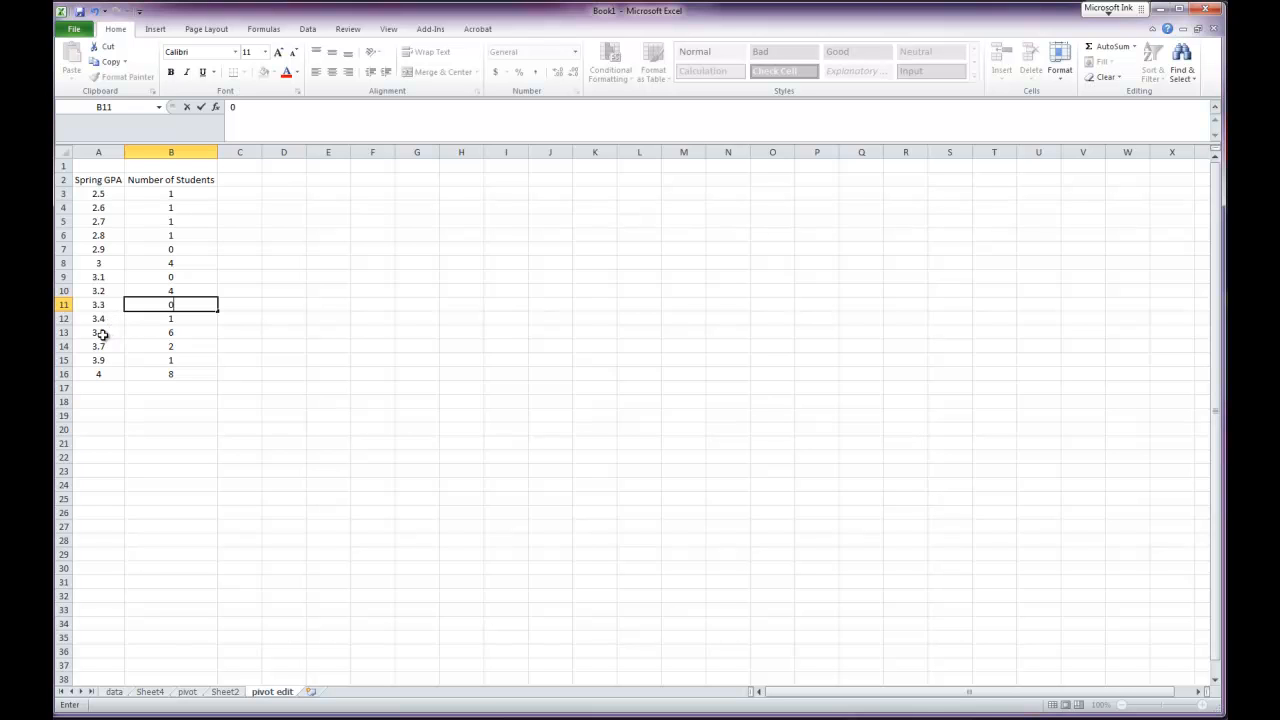
- Insert a row above GPA 3.7 and fill it with GPA 3.6 and 0 students
right_click(64, 346)
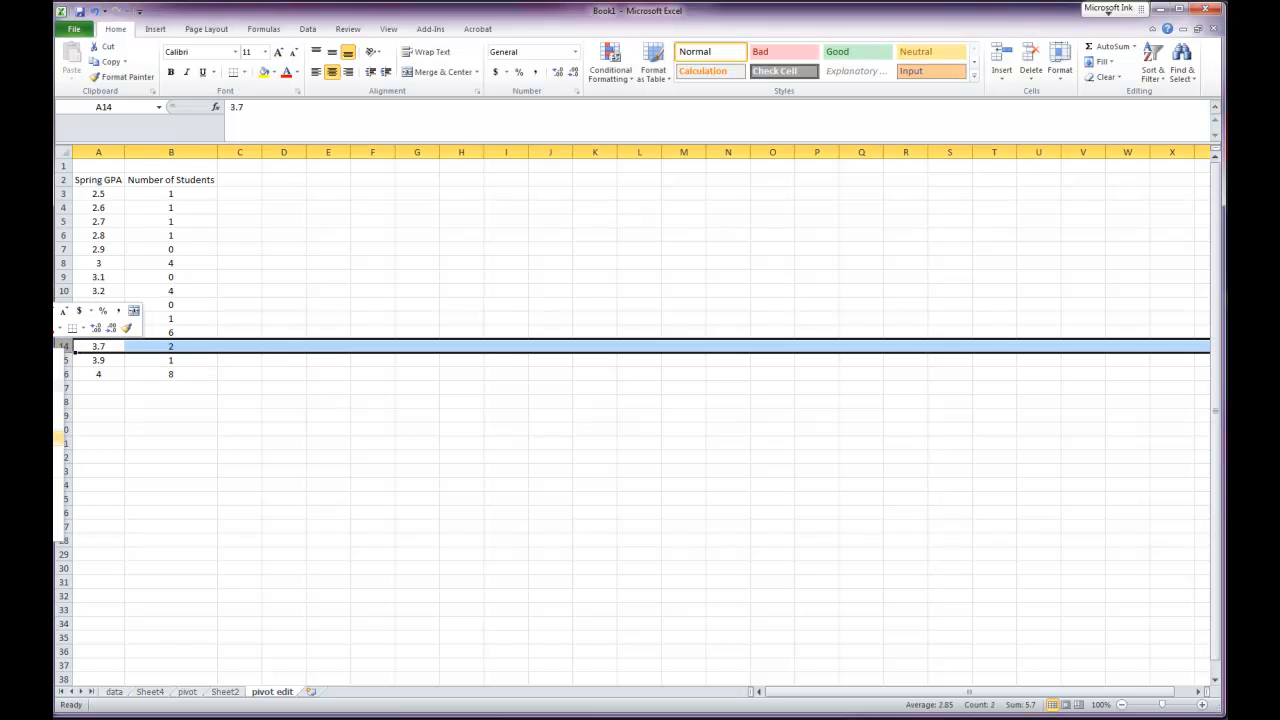
left_click(62, 436)
type("3")
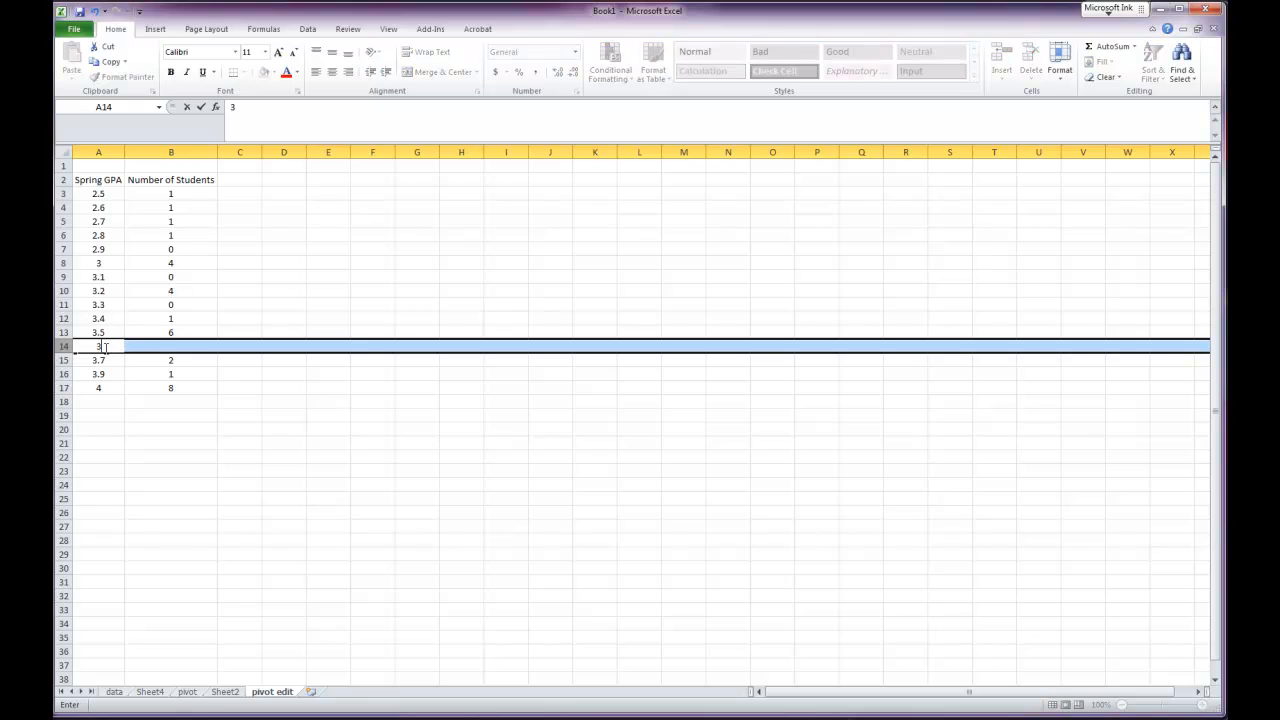
left_click(161, 346)
type("0")
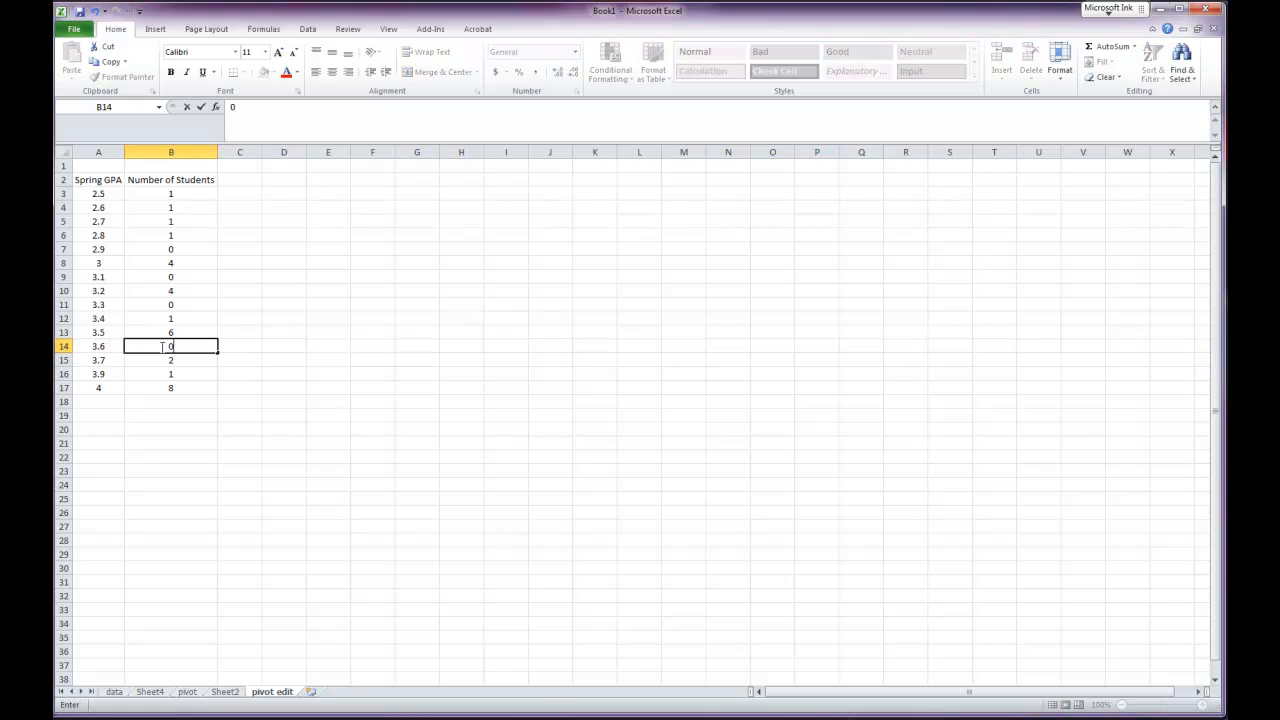
- Insert a row above GPA 3.9 and fill it with GPA 3.8 and 0 students
left_click(62, 374)
right_click(62, 374)
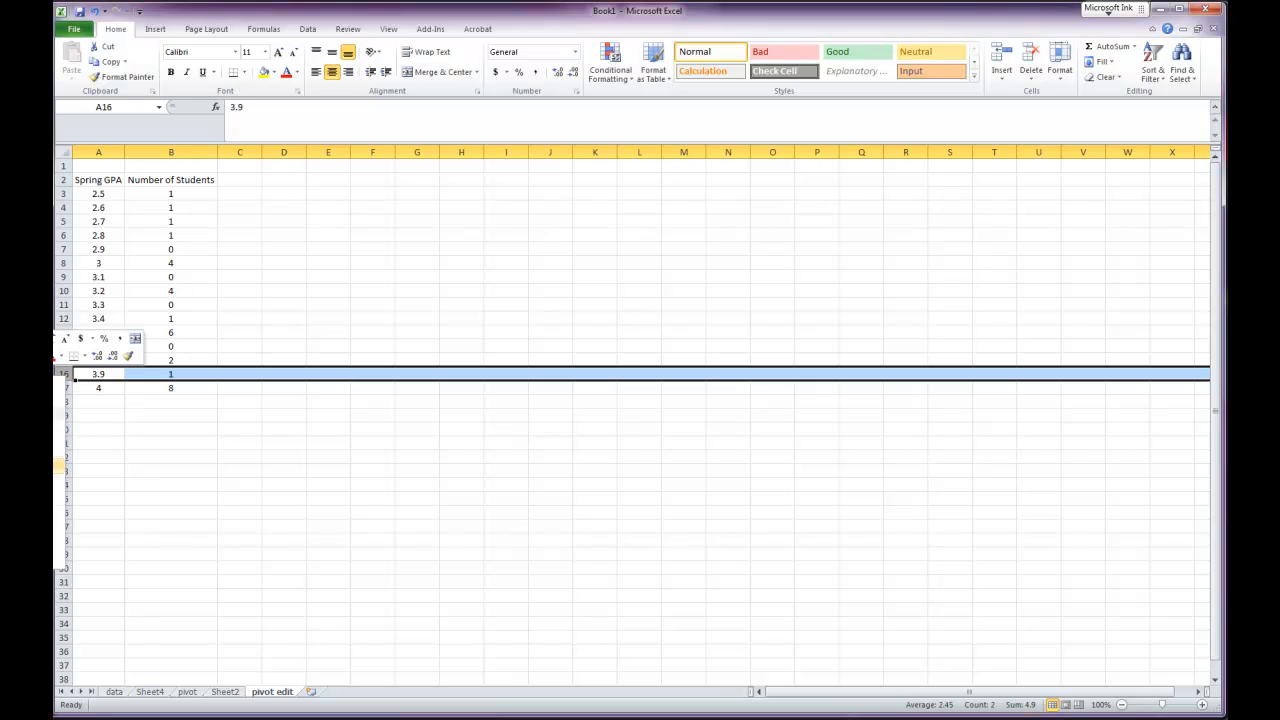
left_click(88, 374)
type("3.8")
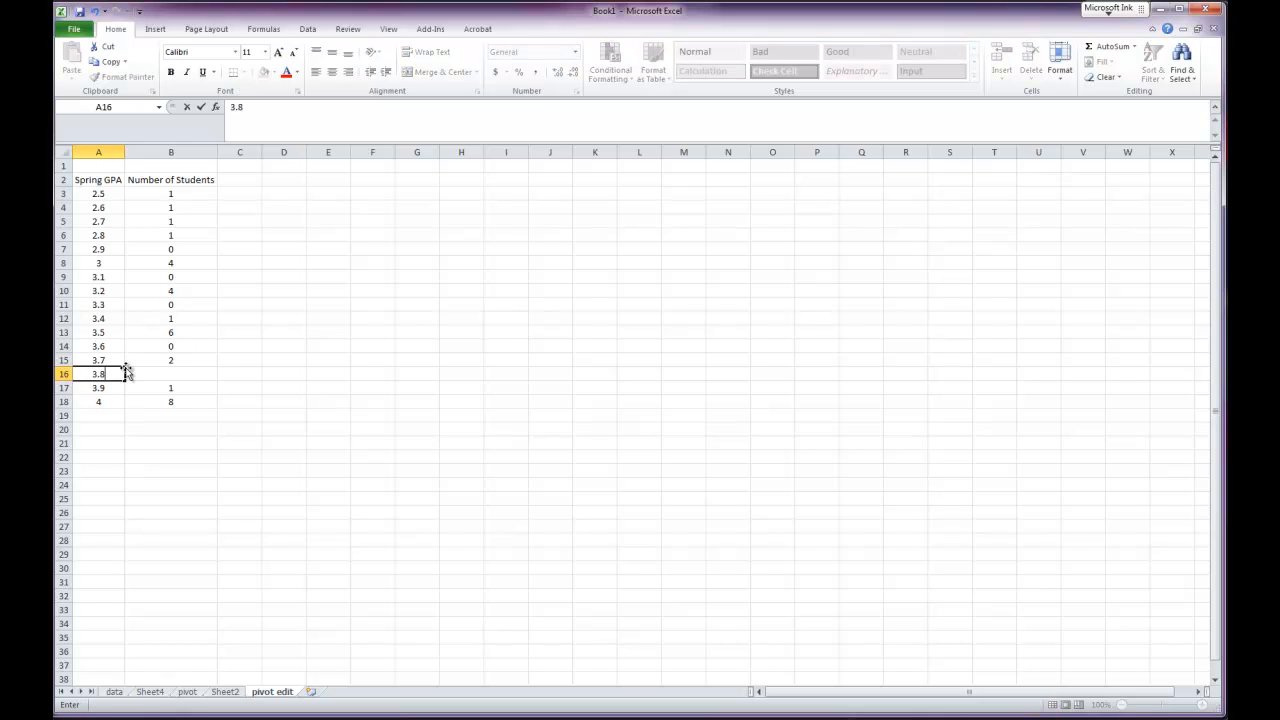
left_click(147, 373)
type("0")
left_click(192, 415)
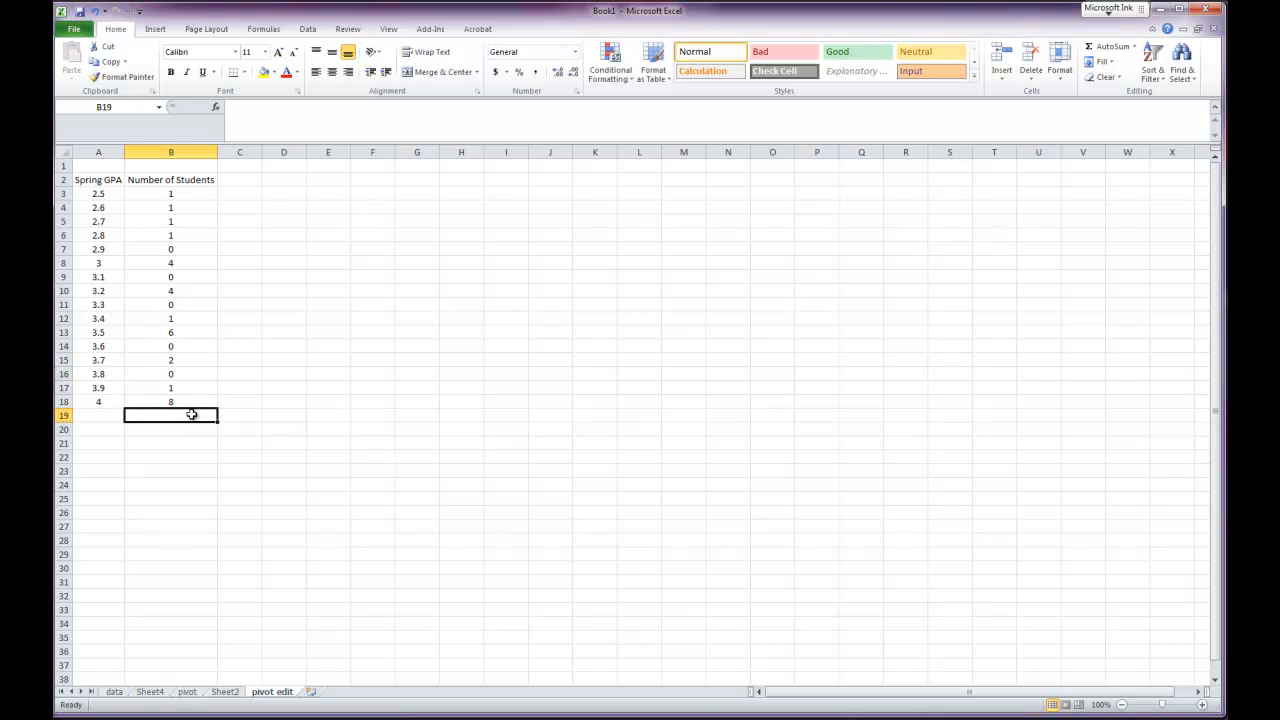
- Copy the table A2:B18, switch to the EXCEL ASSIGNMENT 1 document in Word and place the cursor below question 1
left_click_drag(93, 183, 151, 400)
left_click(151, 400)
left_click_drag(88, 182, 145, 395)
key("ctrl+c")
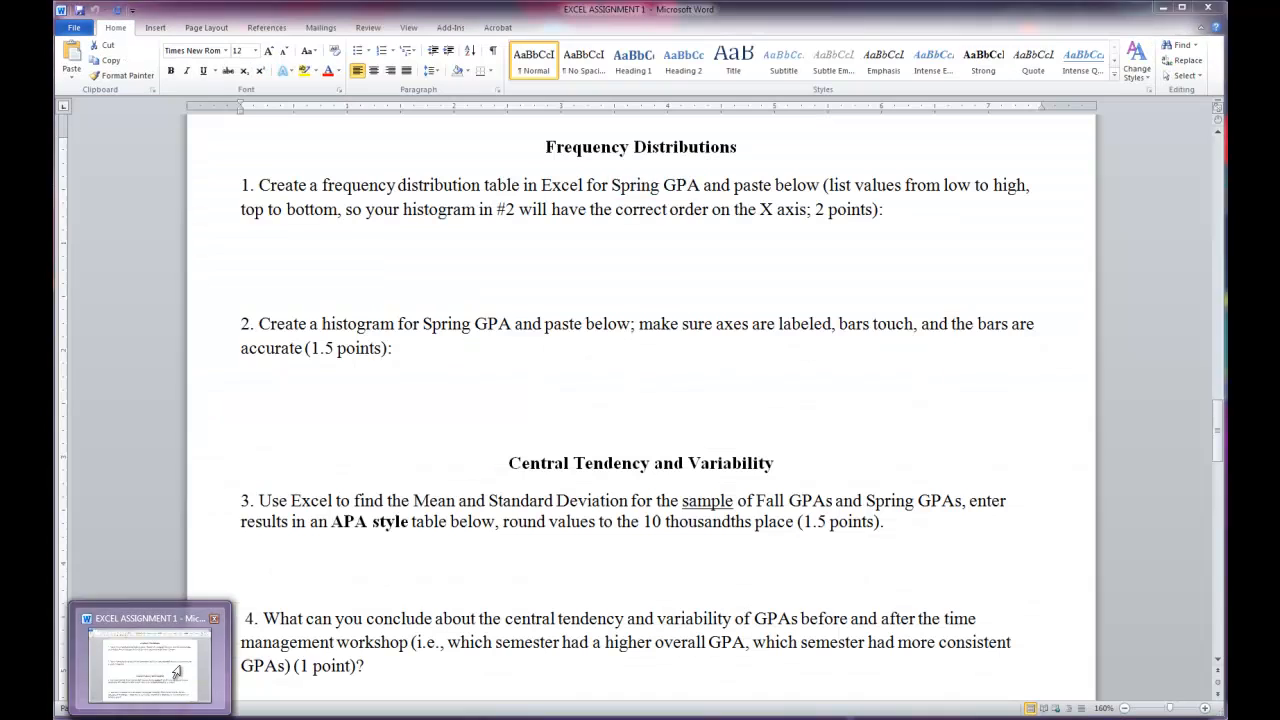
left_click(150, 650)
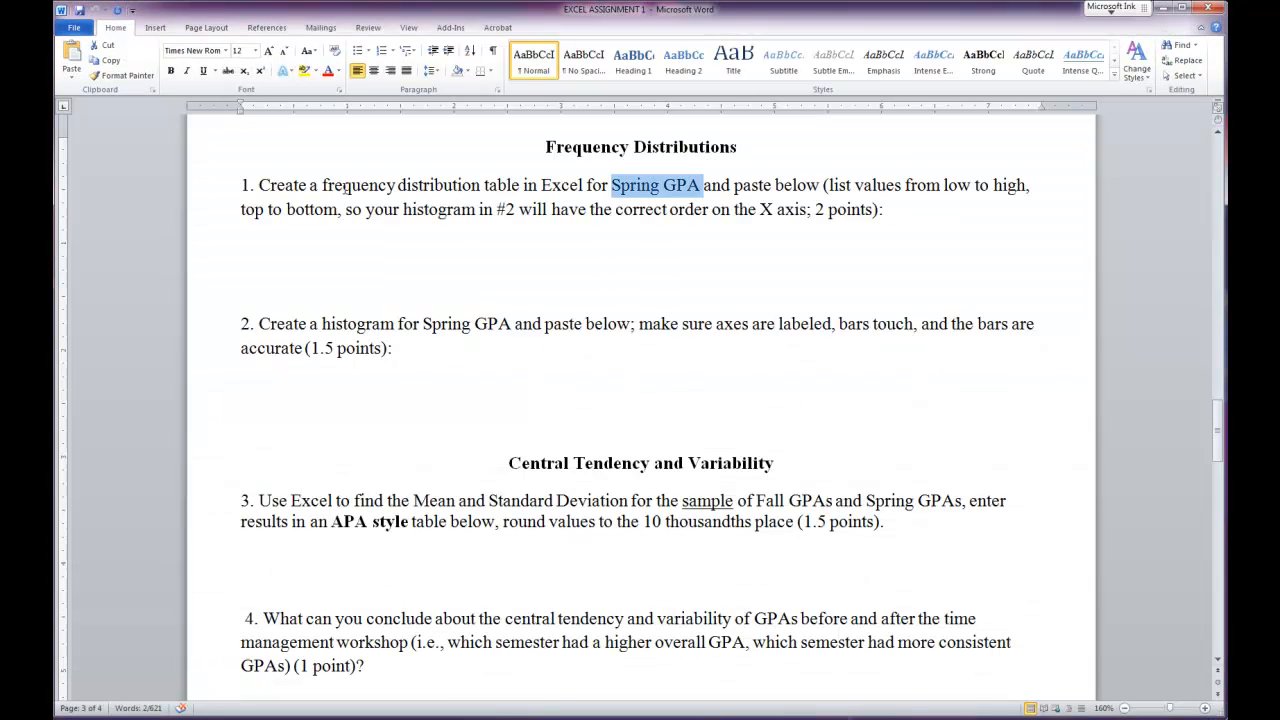
left_click(304, 245)
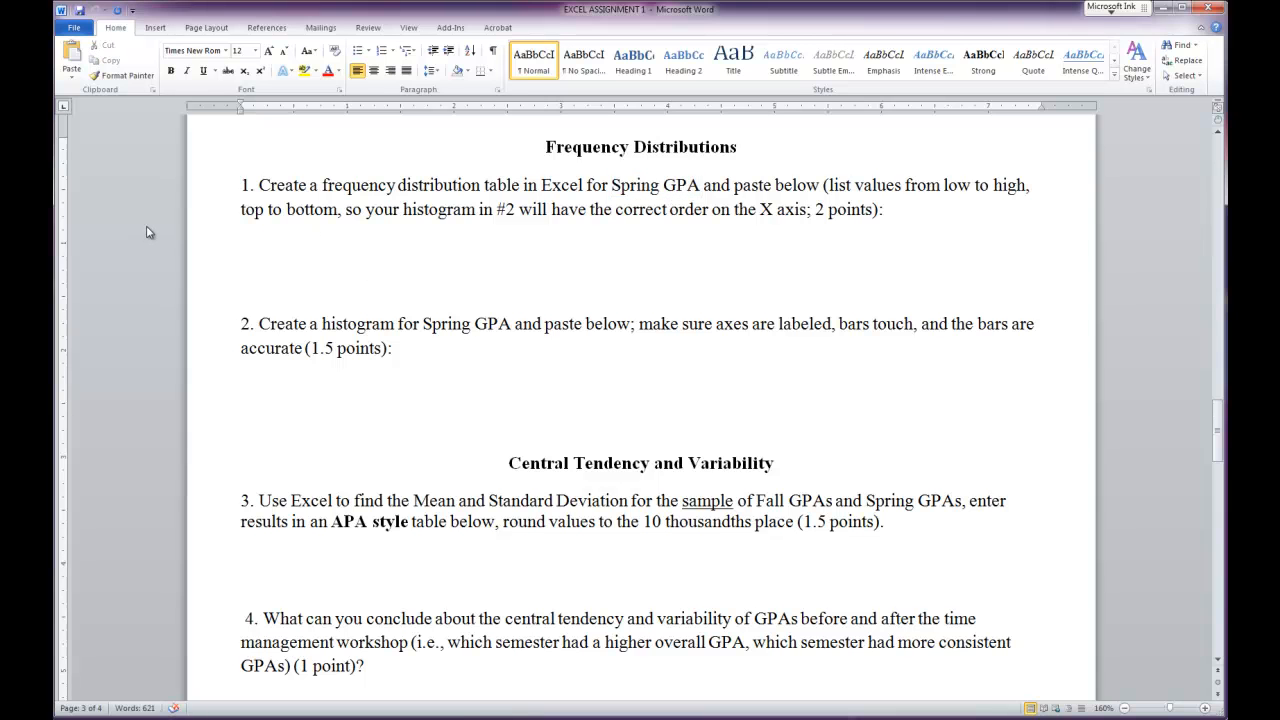
- Paste the copied table below question 1, try moving it up into the question text, and undo the move
key("ctrl+v")
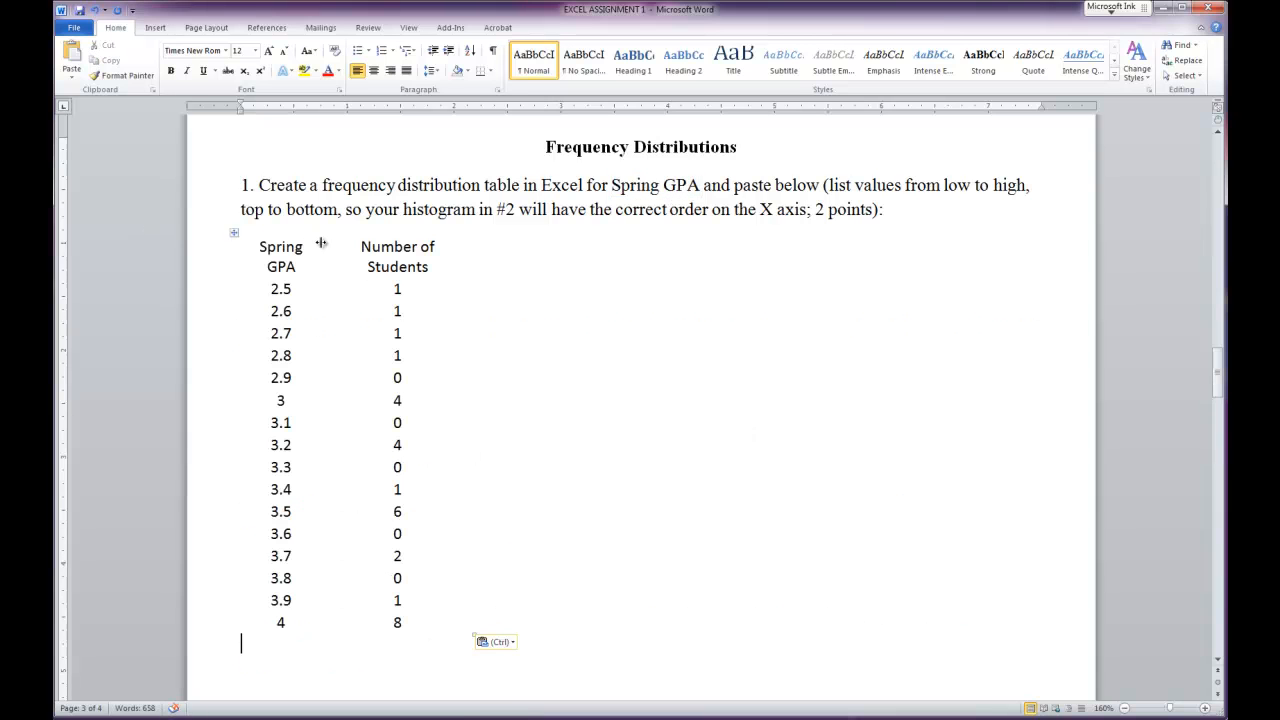
left_click(235, 233)
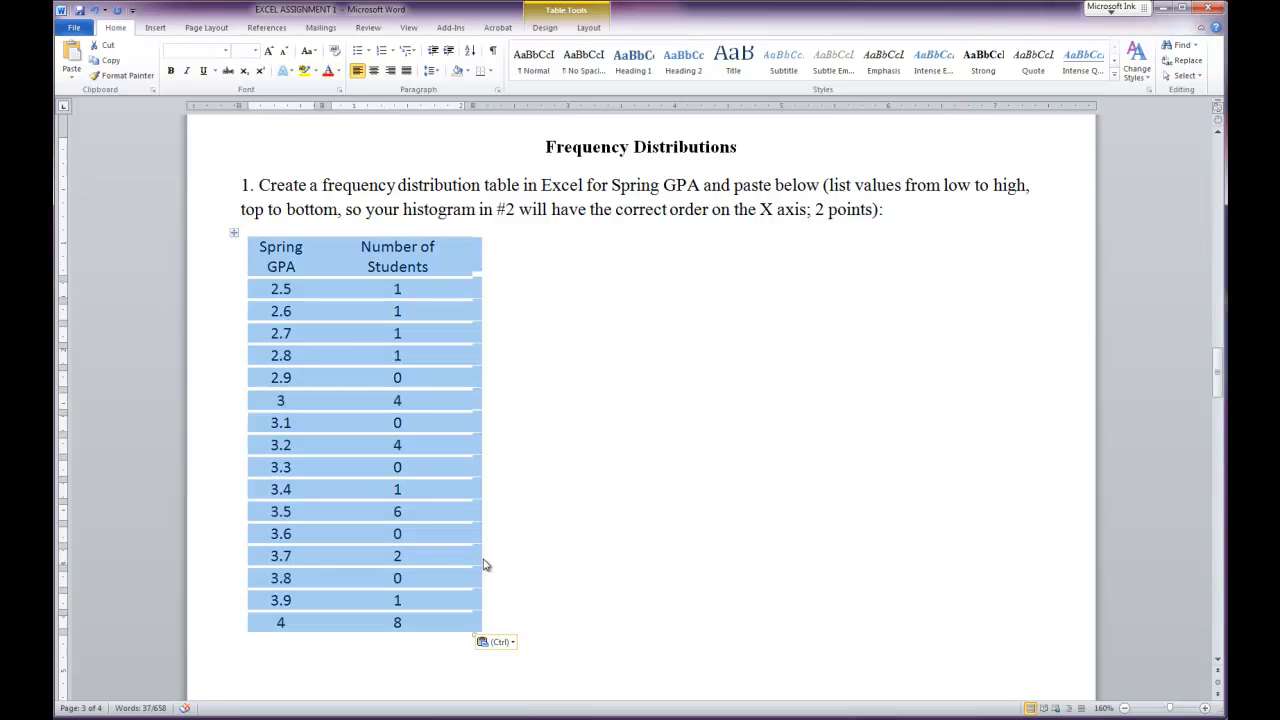
left_click_drag(242, 236, 396, 190)
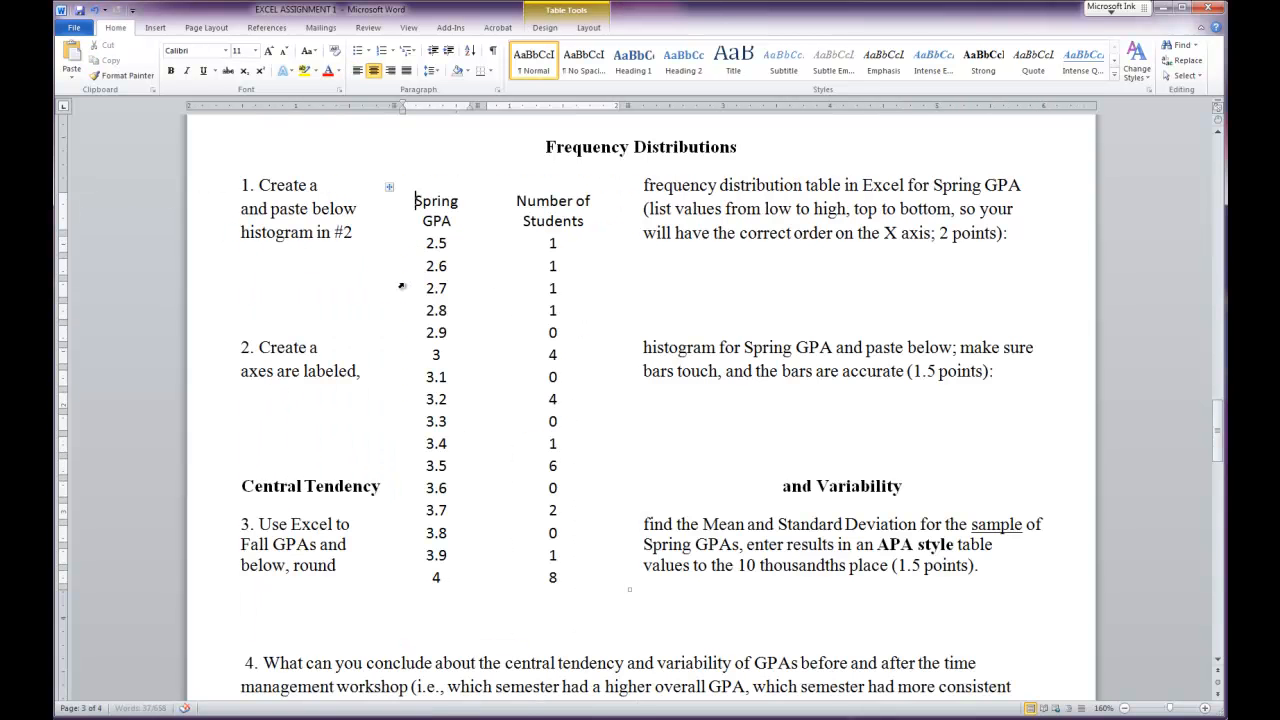
left_click(94, 9)
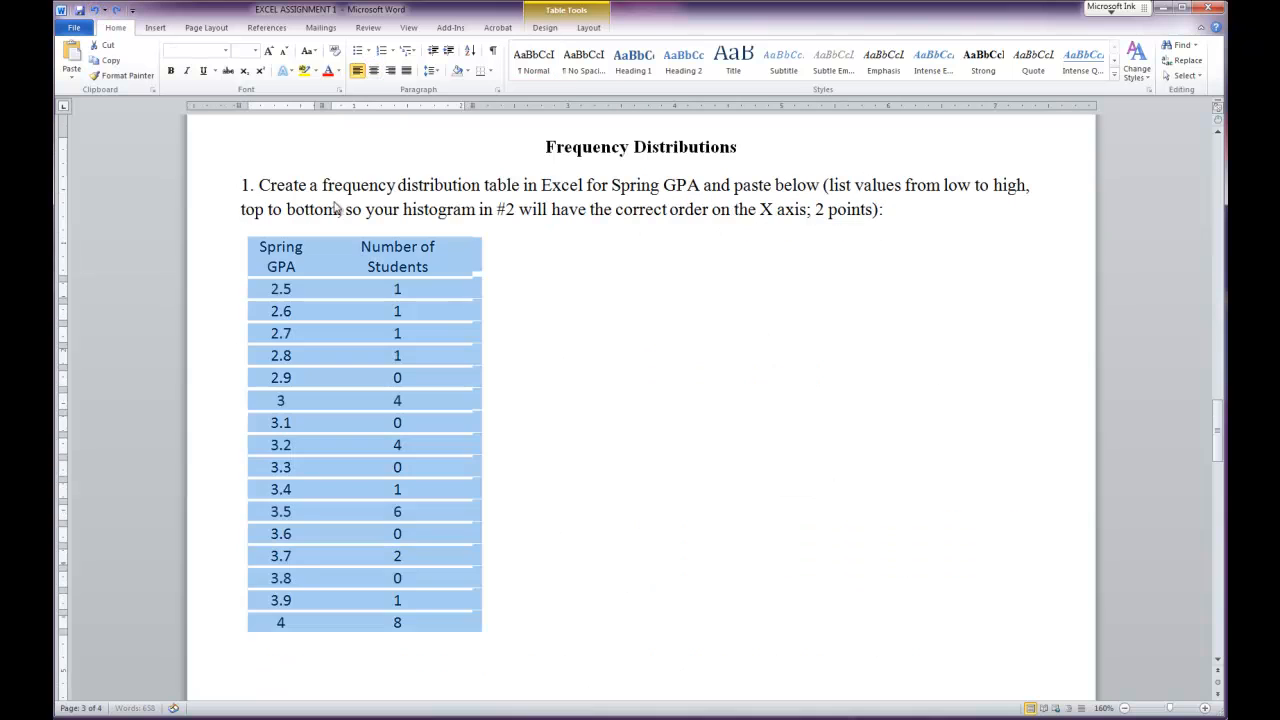
- Try enlarging the pasted table, undo the resize, and delete the table
left_click_drag(477, 635, 575, 662)
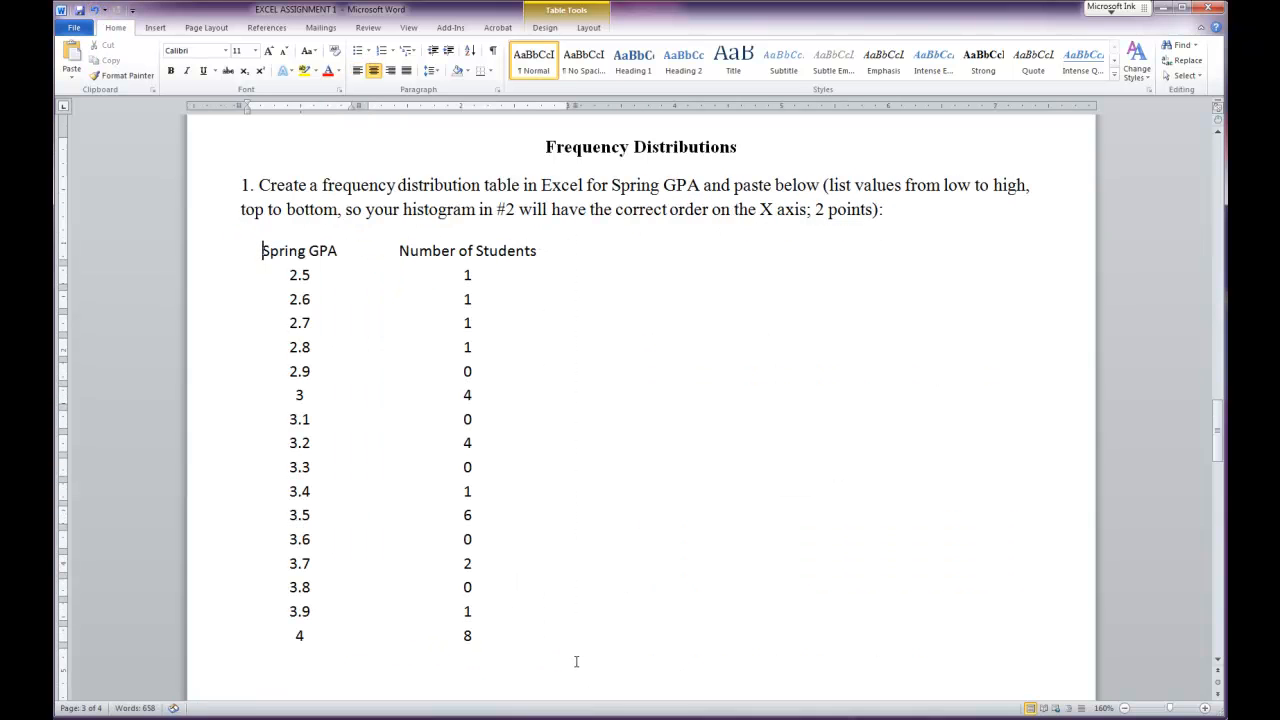
left_click(104, 11)
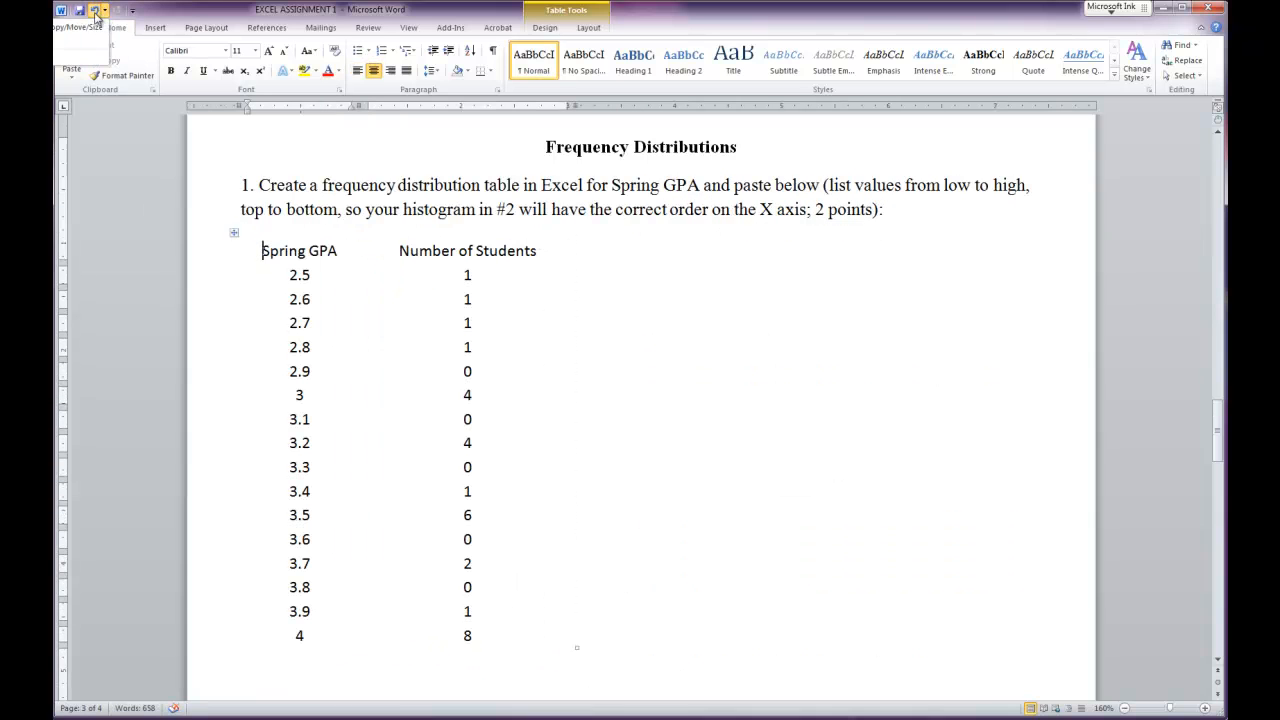
left_click(92, 27)
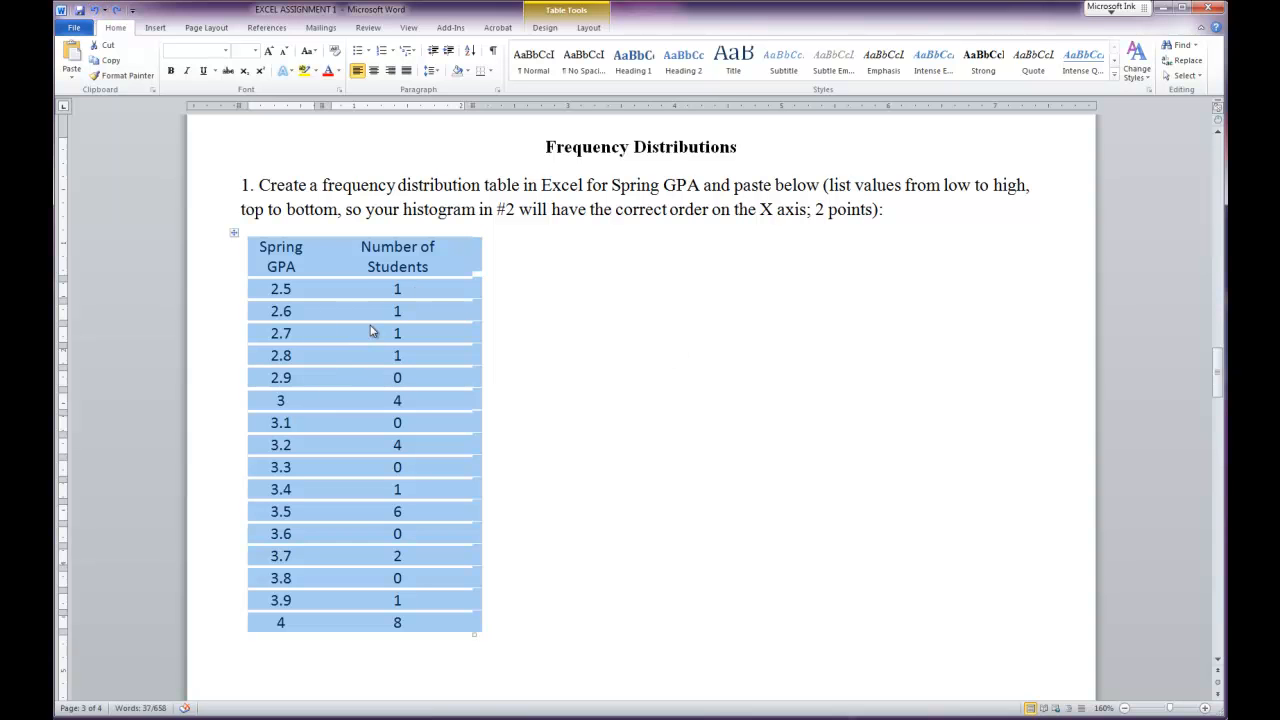
key("BackSpace")
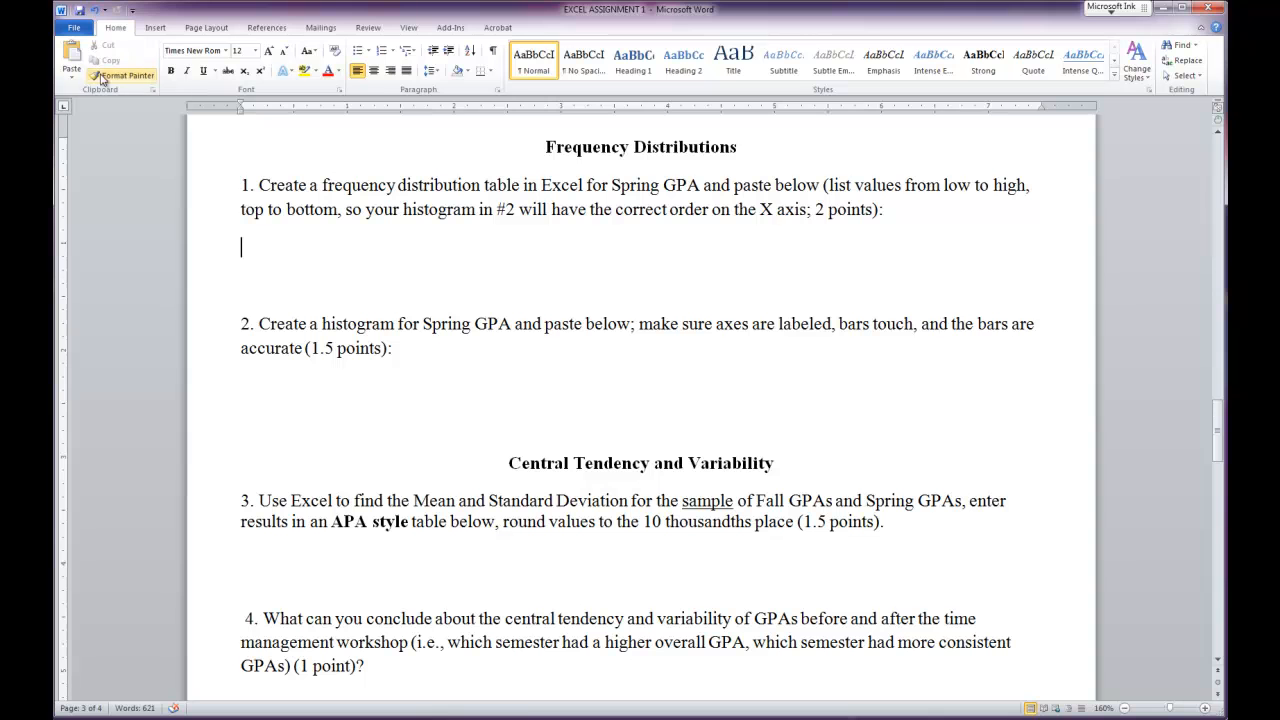
- Paste the copied table below question 1 as a Picture (Enhanced Metafile) with Paste Special and shrink the picture slightly
left_click(76, 79)
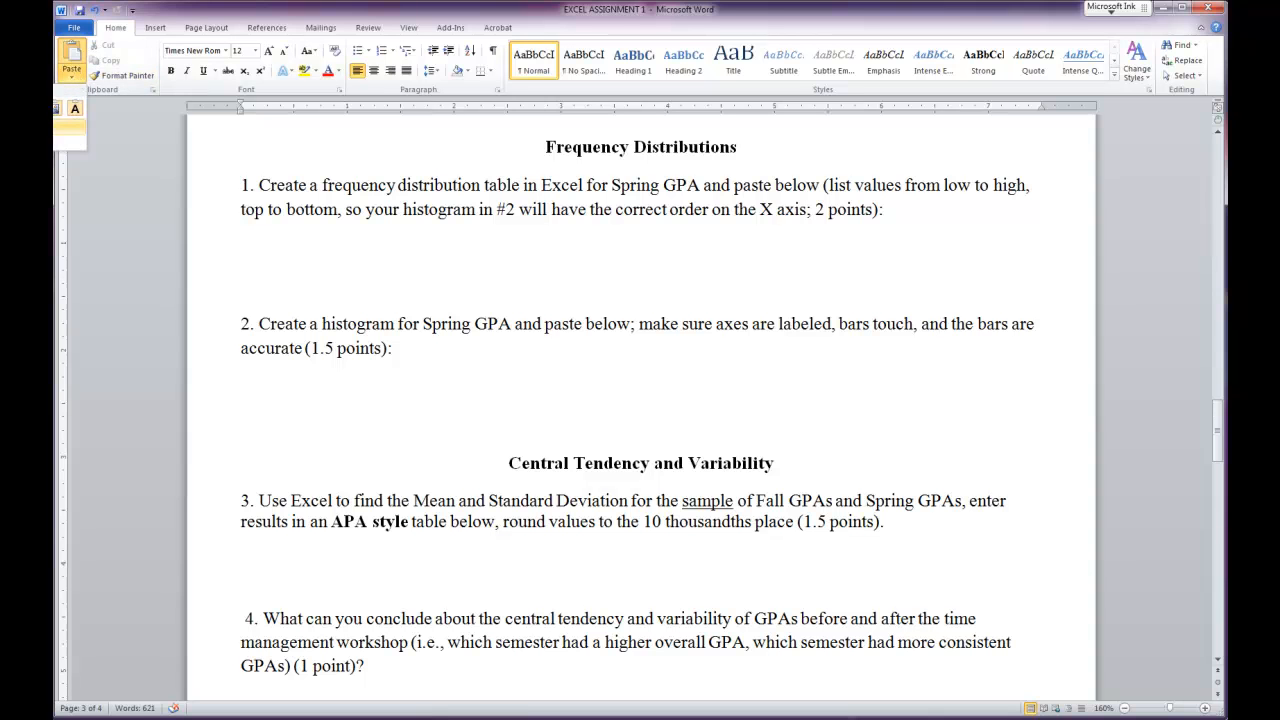
left_click(74, 128)
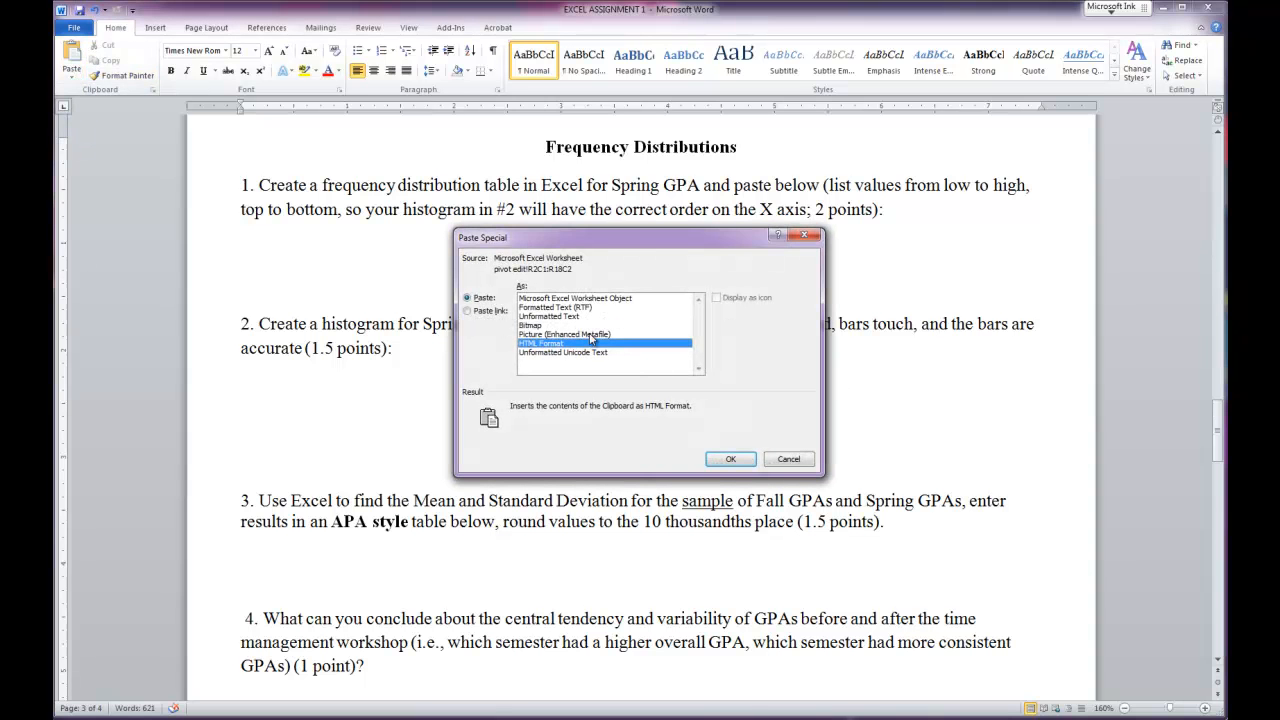
key("Return")
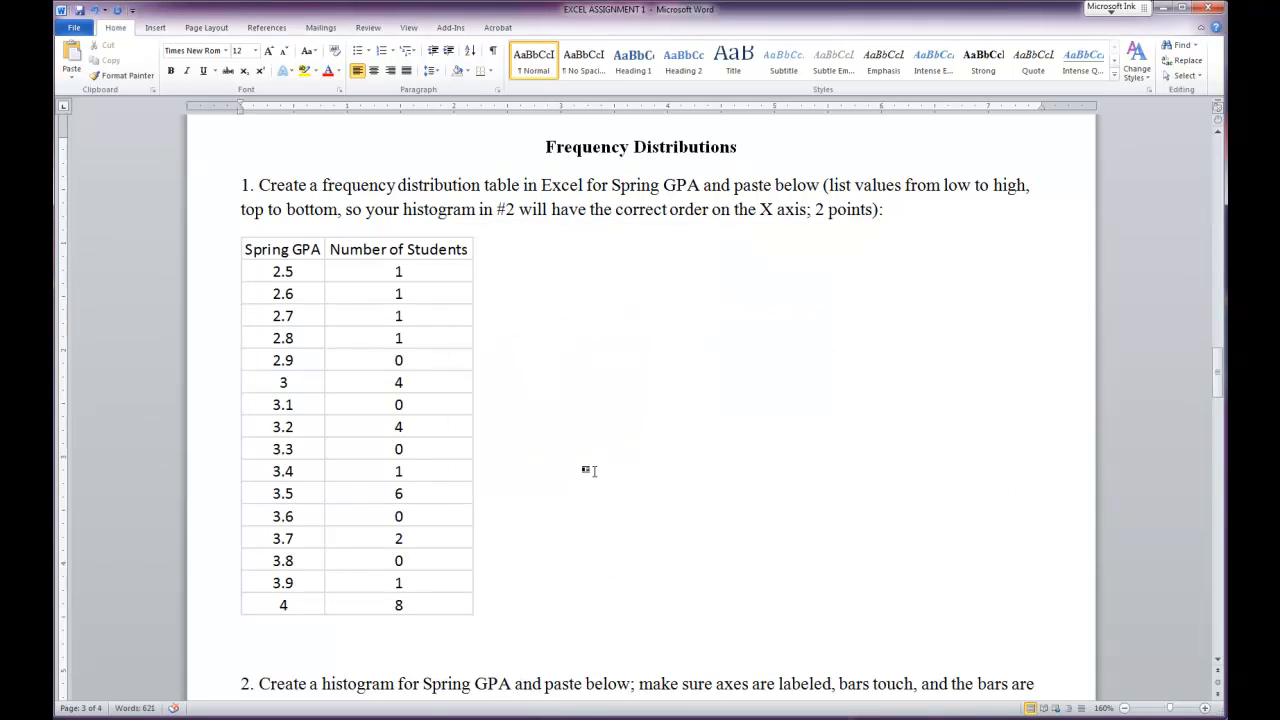
left_click(465, 425)
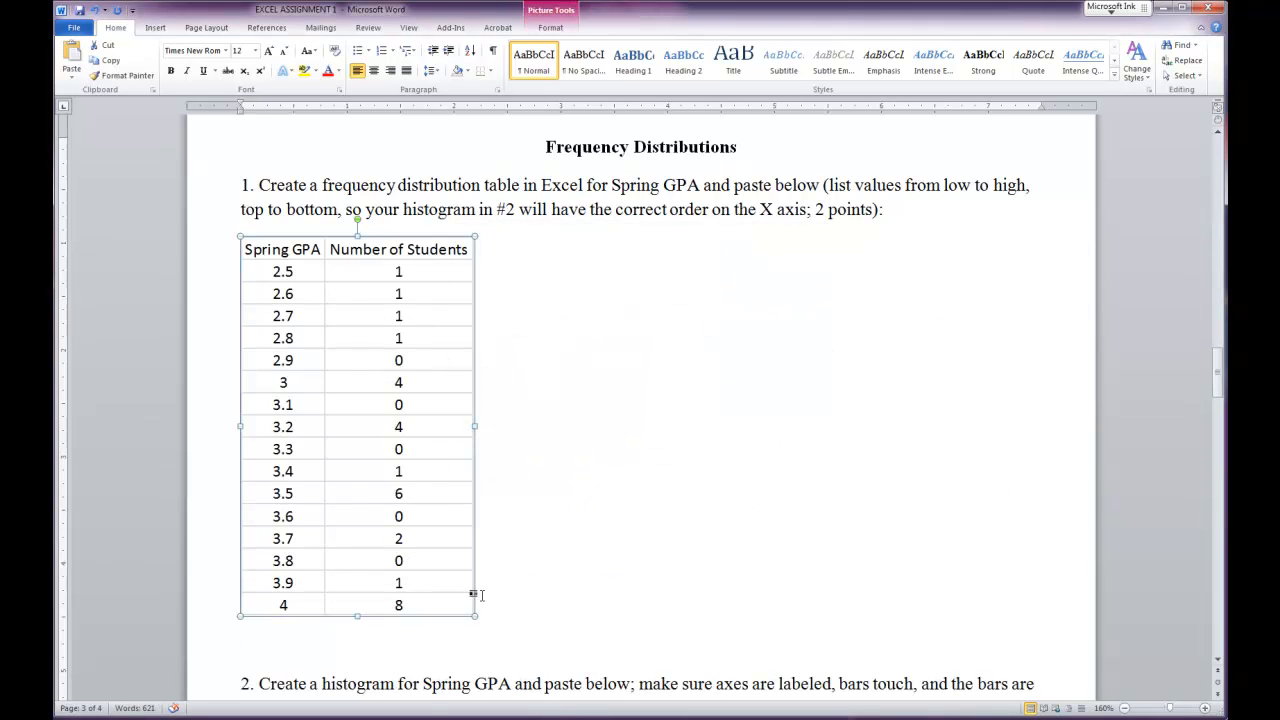
left_click_drag(476, 617, 437, 514)
left_click(597, 414)
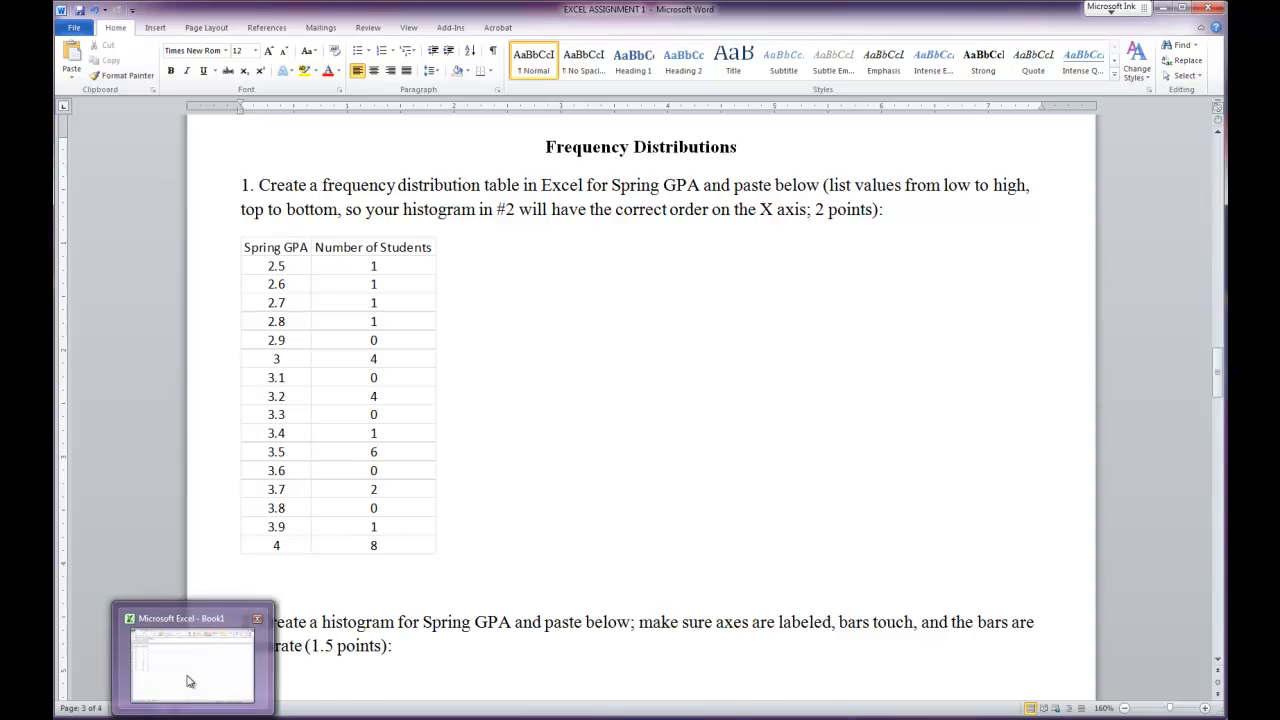
- Look over the data sheet in Excel and read the histogram instructions of question 2 in the Word document
left_click(186, 677)
left_click(114, 692)
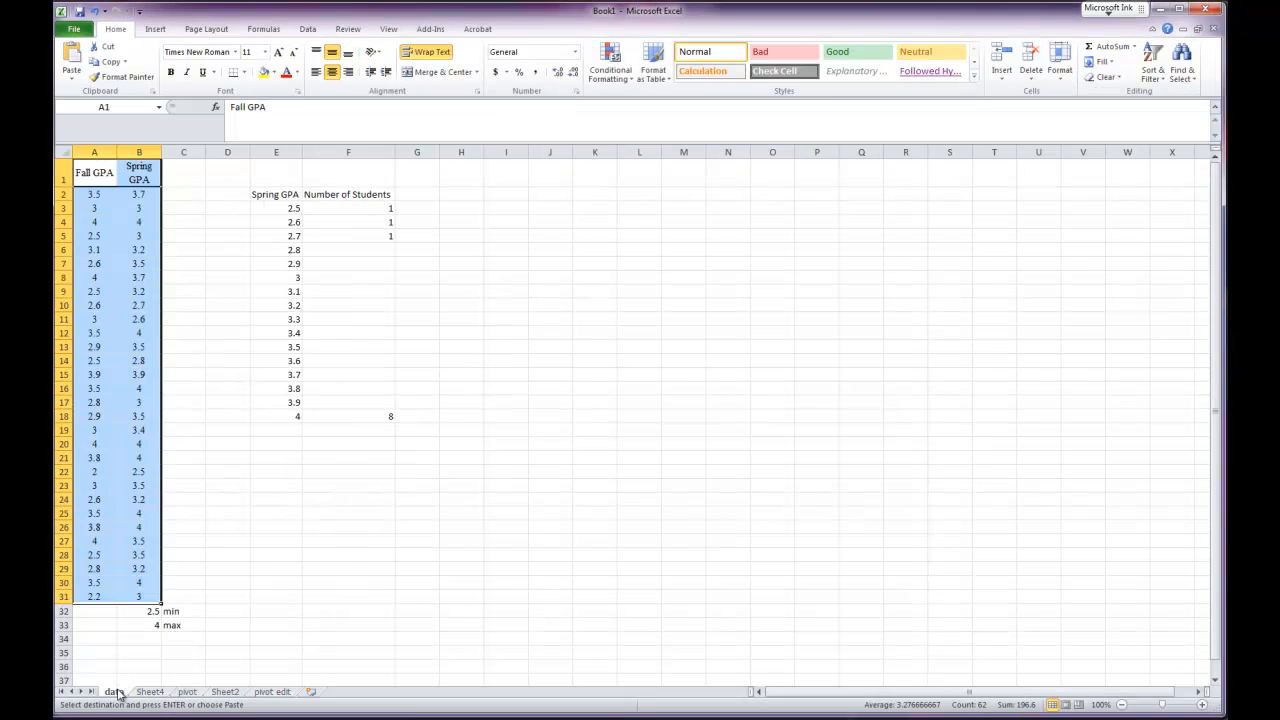
left_click(227, 582)
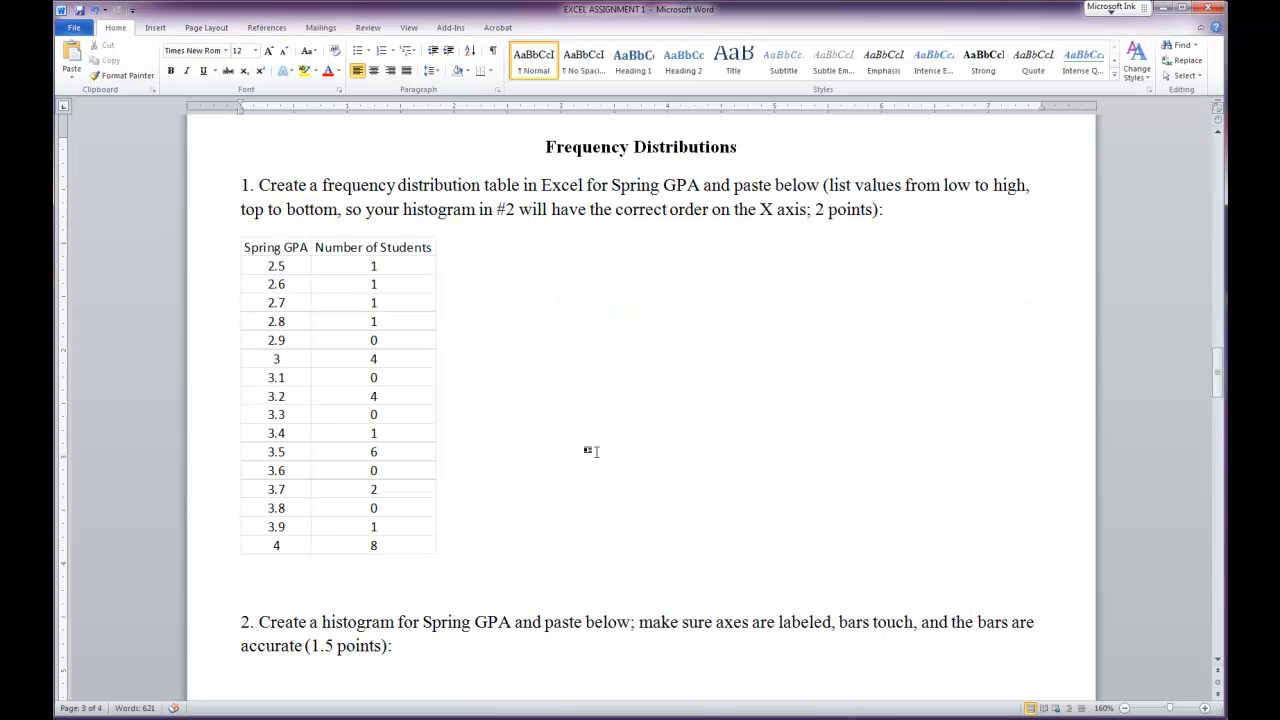
scroll(656, 440, "down", 5)
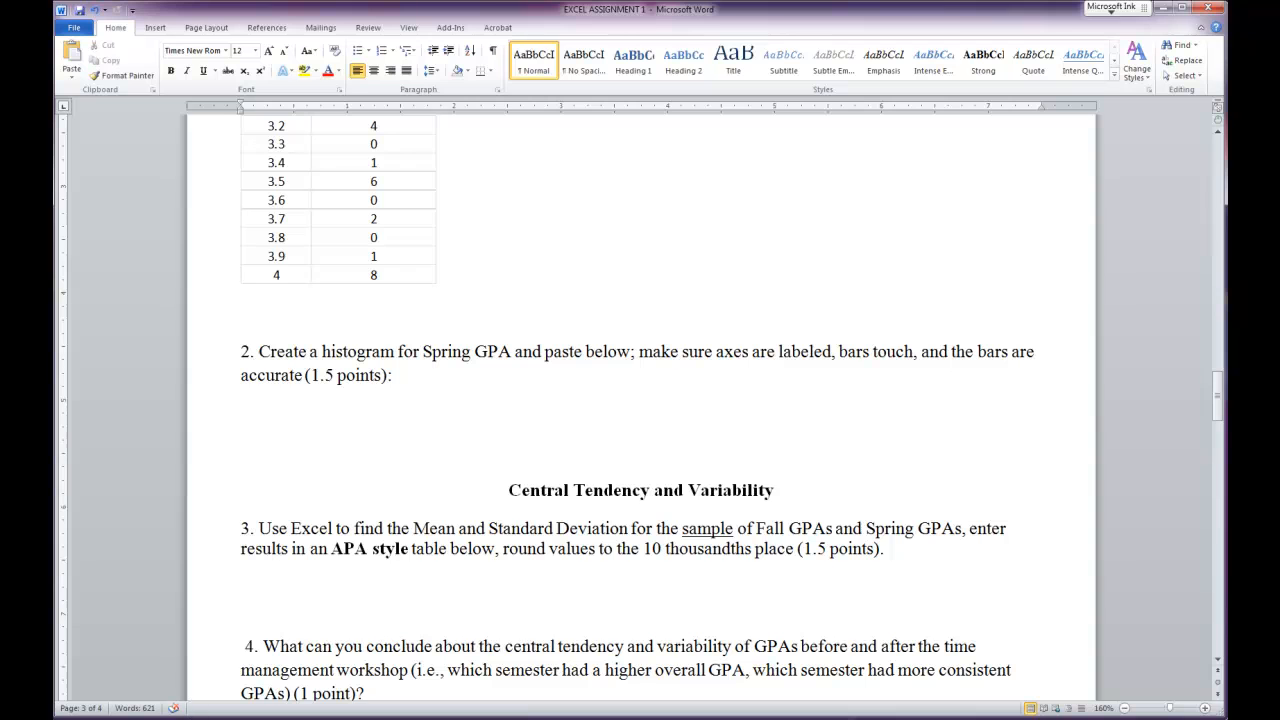
- Switch to the pivot edit sheet in Excel and clear the column headers in A2:B2
left_click(196, 684)
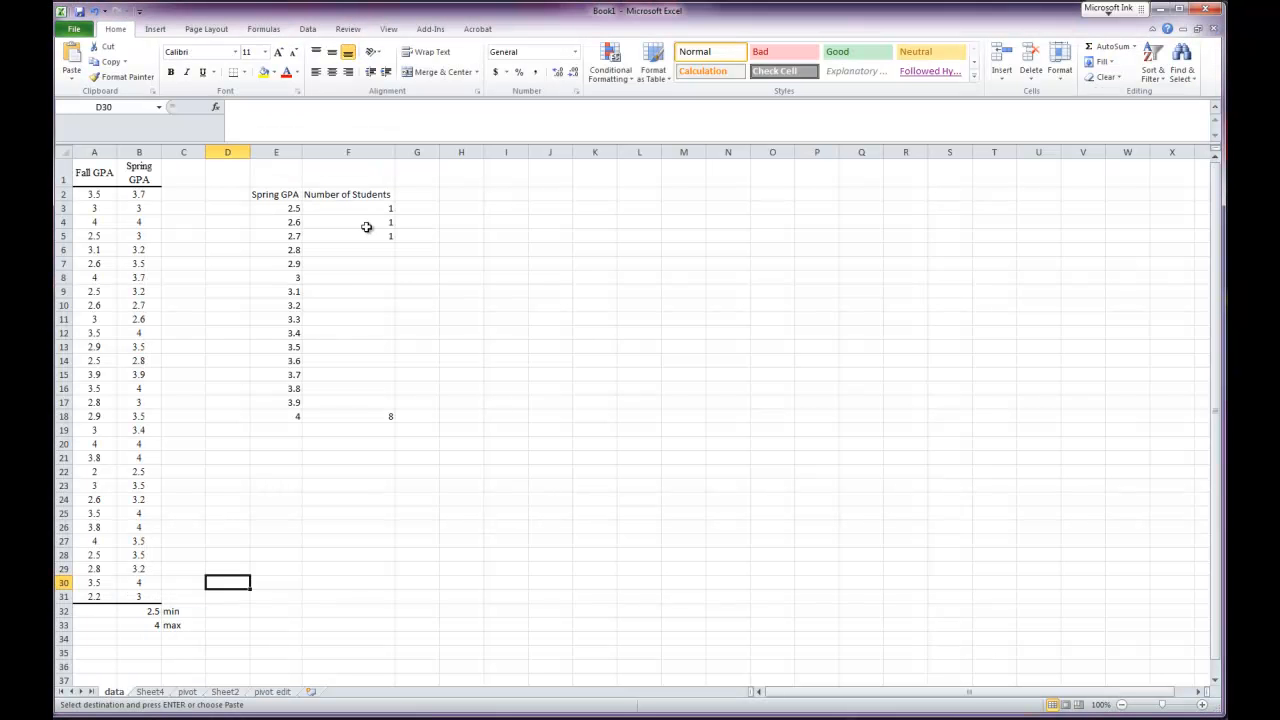
left_click(271, 691)
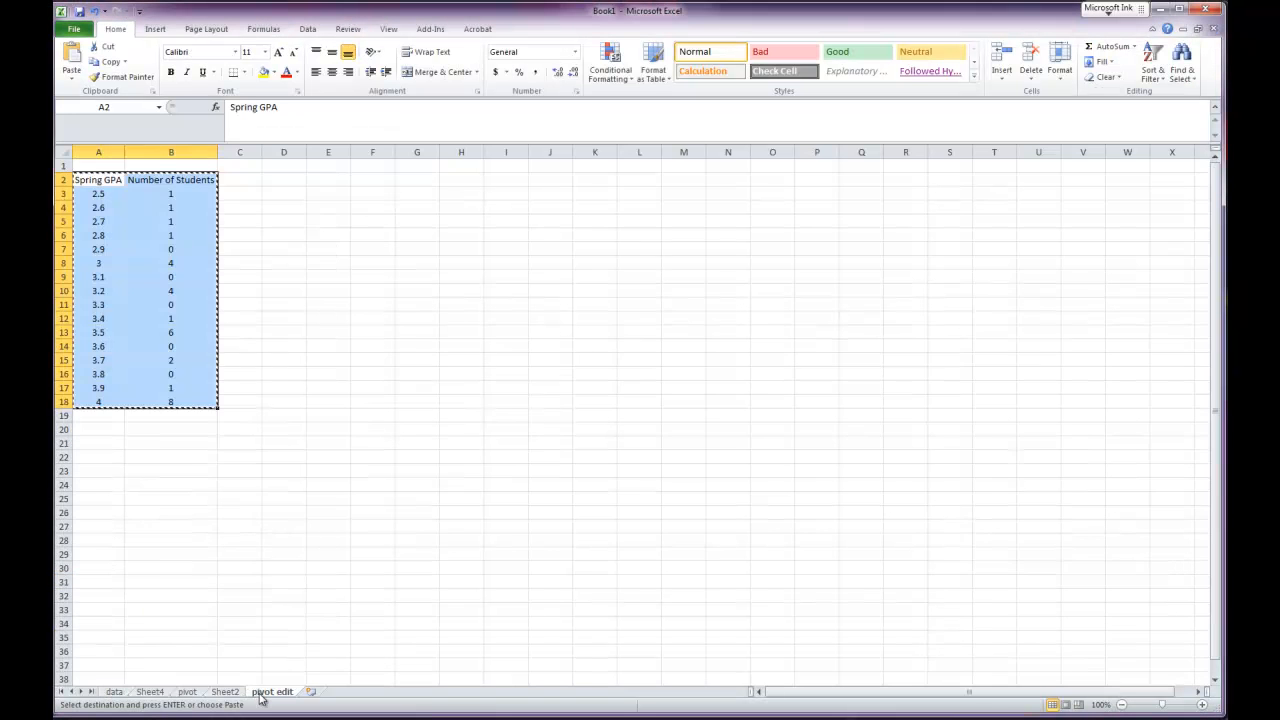
left_click(190, 554)
double_click(274, 401)
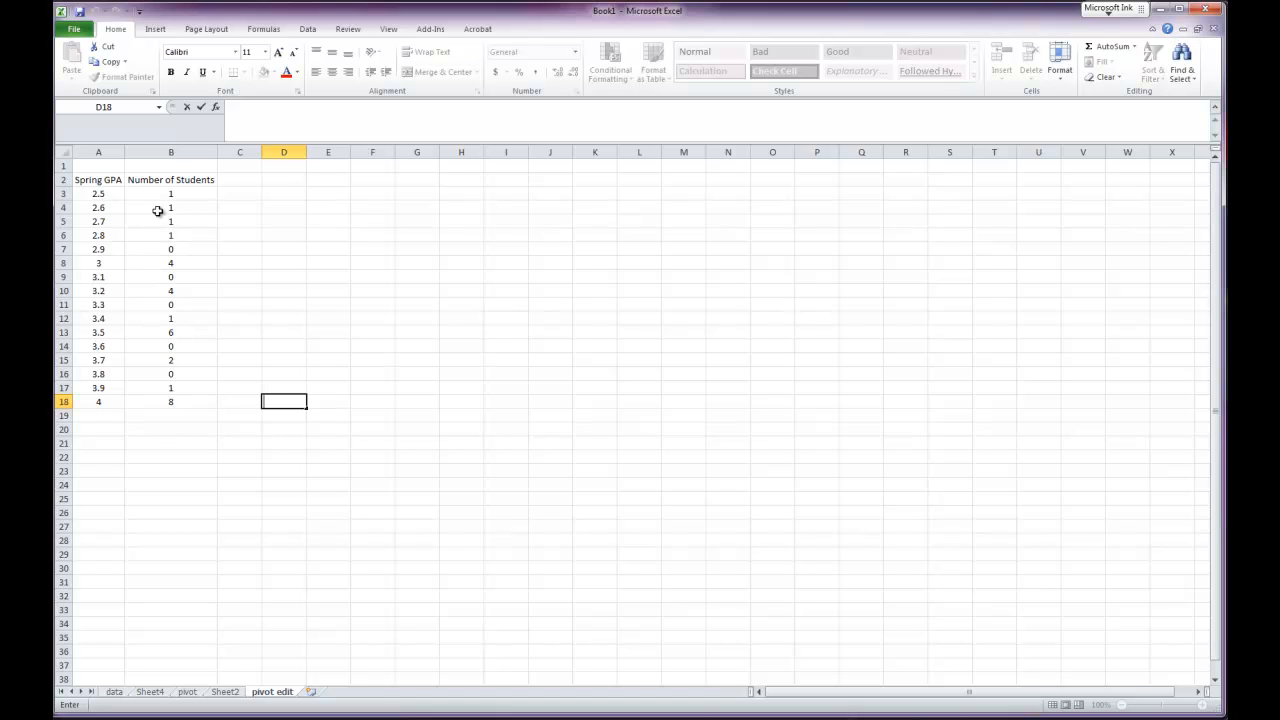
left_click_drag(98, 180, 131, 180)
key("Delete")
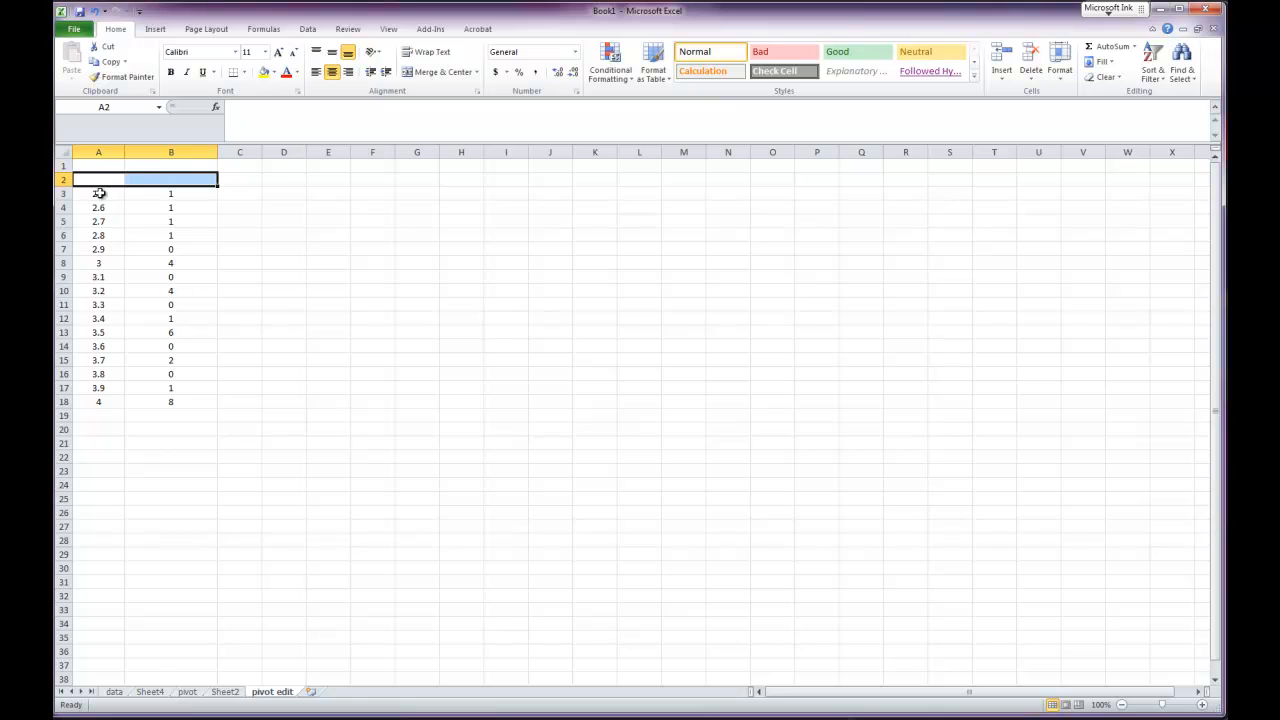
left_click(280, 249)
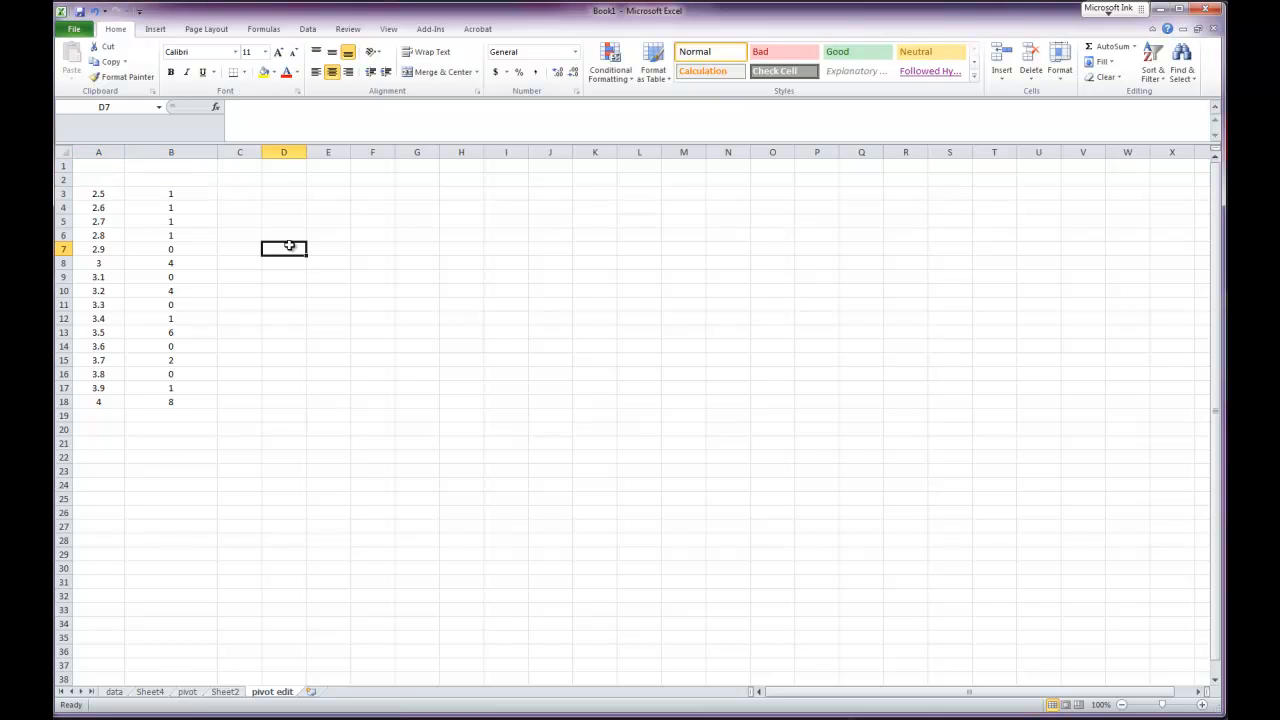
- Insert a 2-D clustered column chart from A2:B18 and enlarge it up to about column F, row 9
left_click_drag(81, 180, 143, 402)
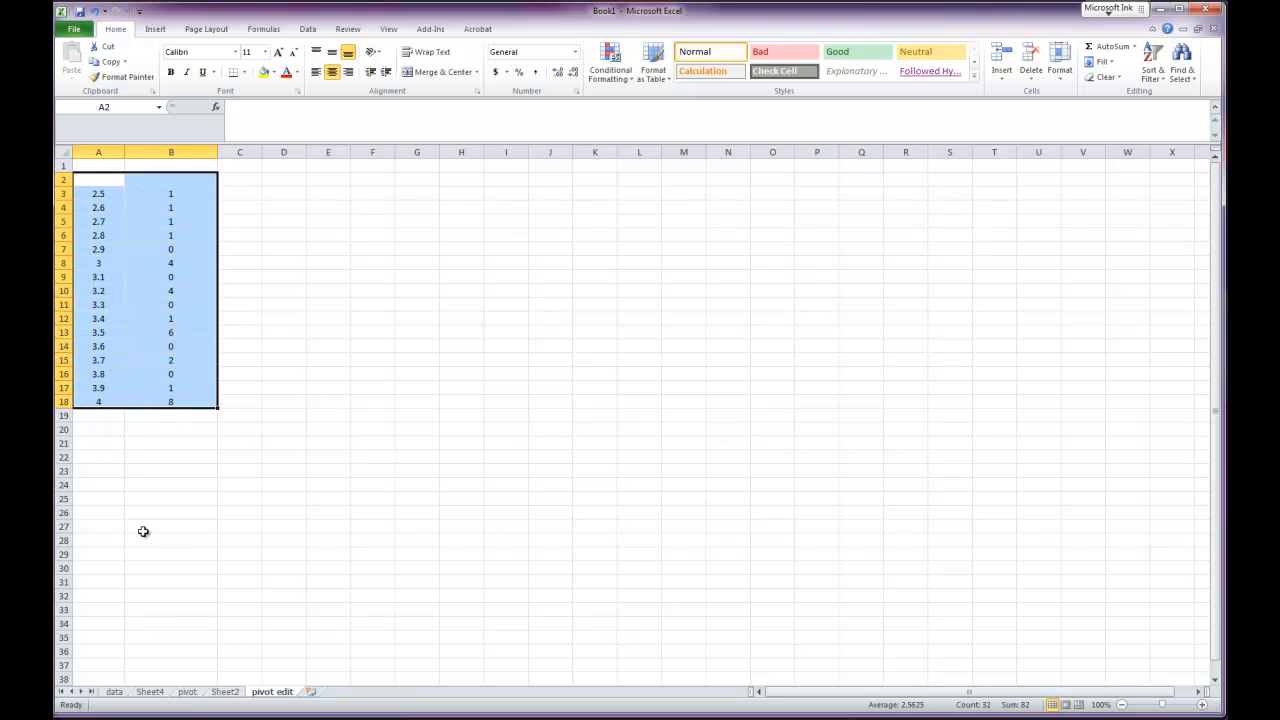
left_click(165, 29)
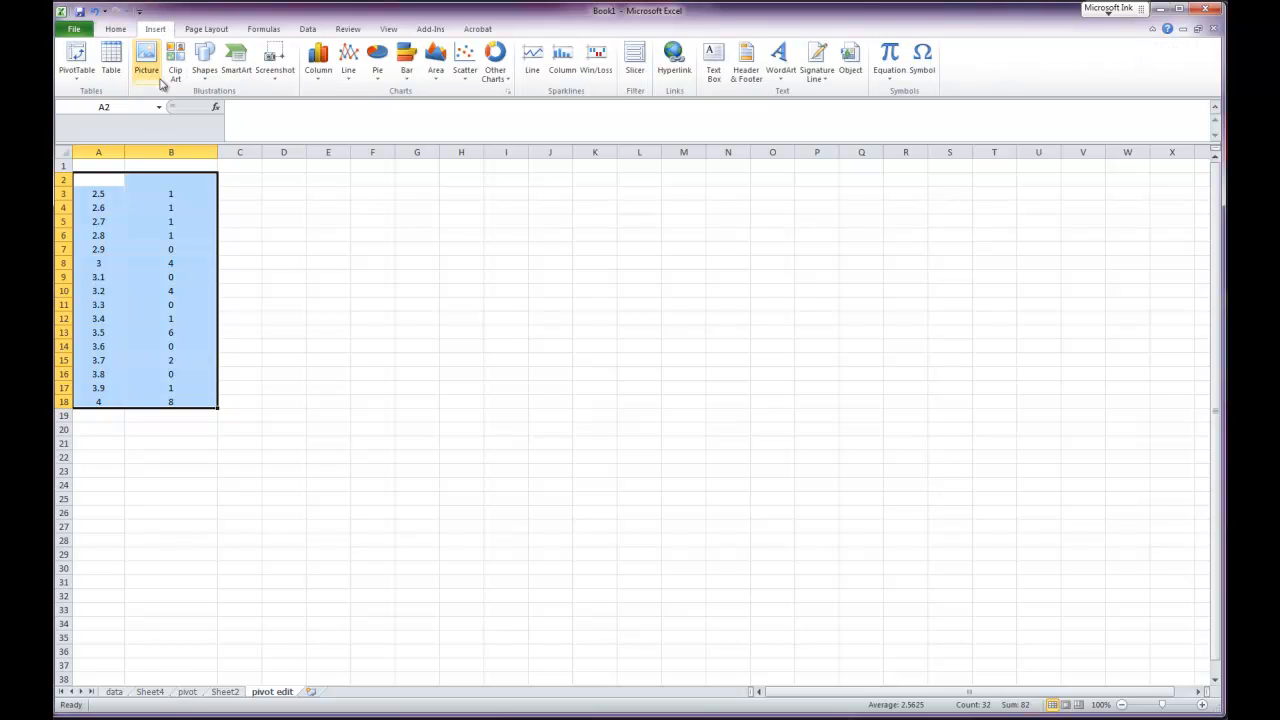
left_click(326, 78)
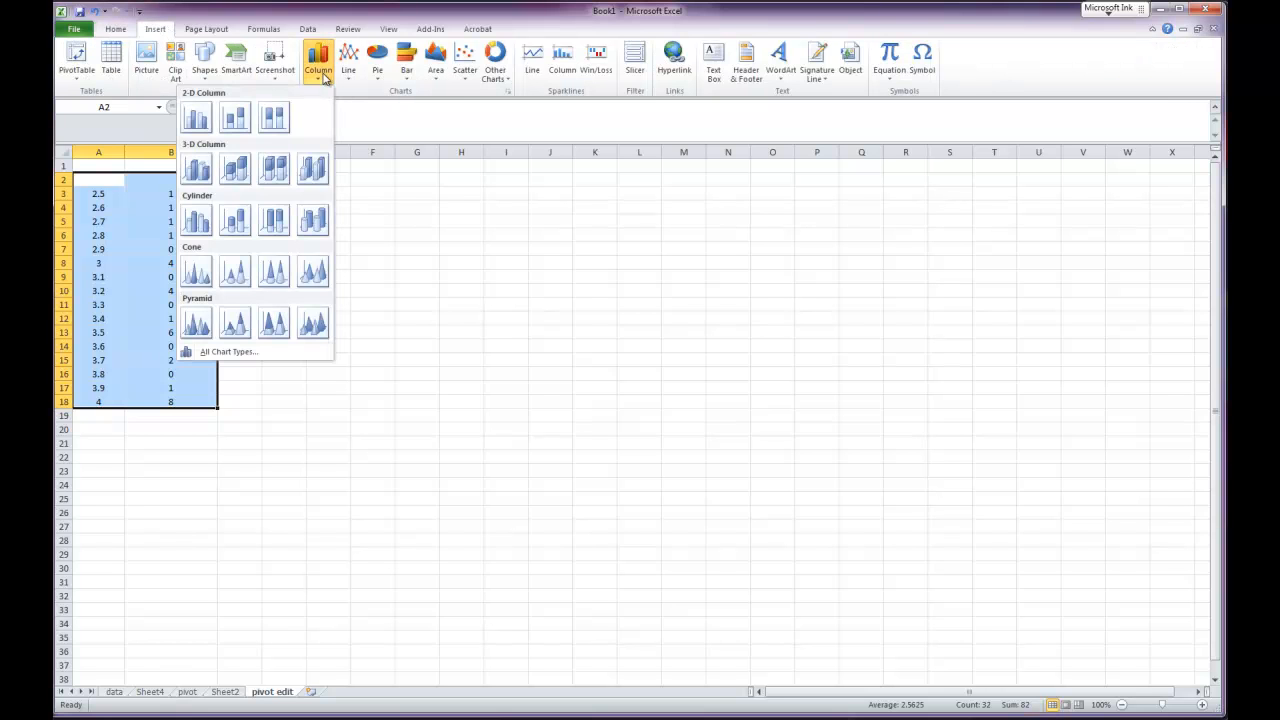
left_click(205, 120)
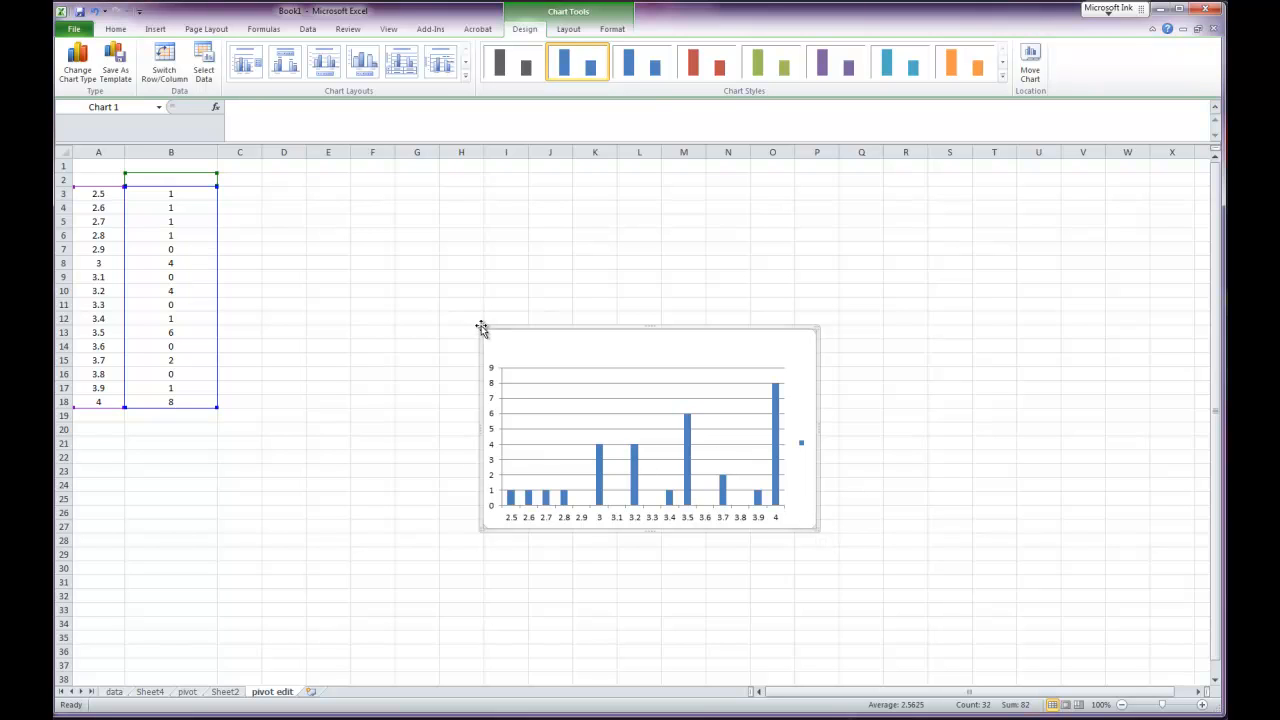
left_click_drag(478, 328, 360, 246)
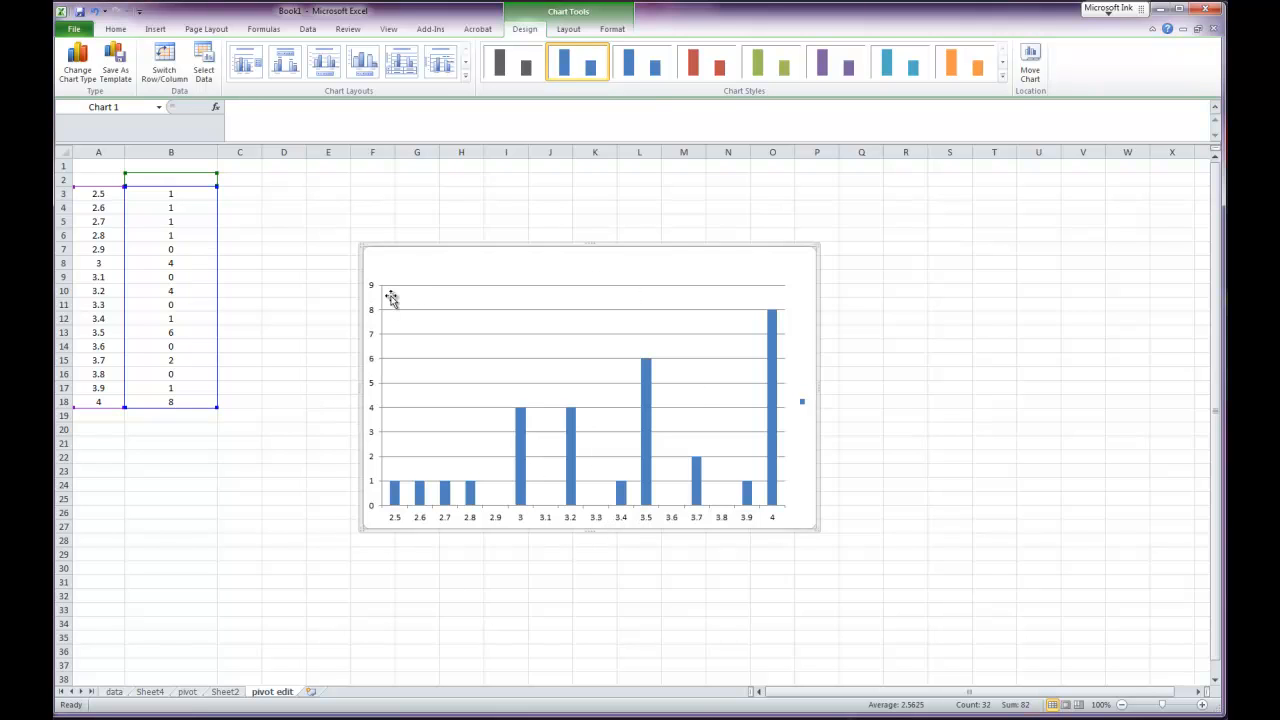
- Delete the legend from the Spring GPA column chart and deselect the chart
left_click(802, 401)
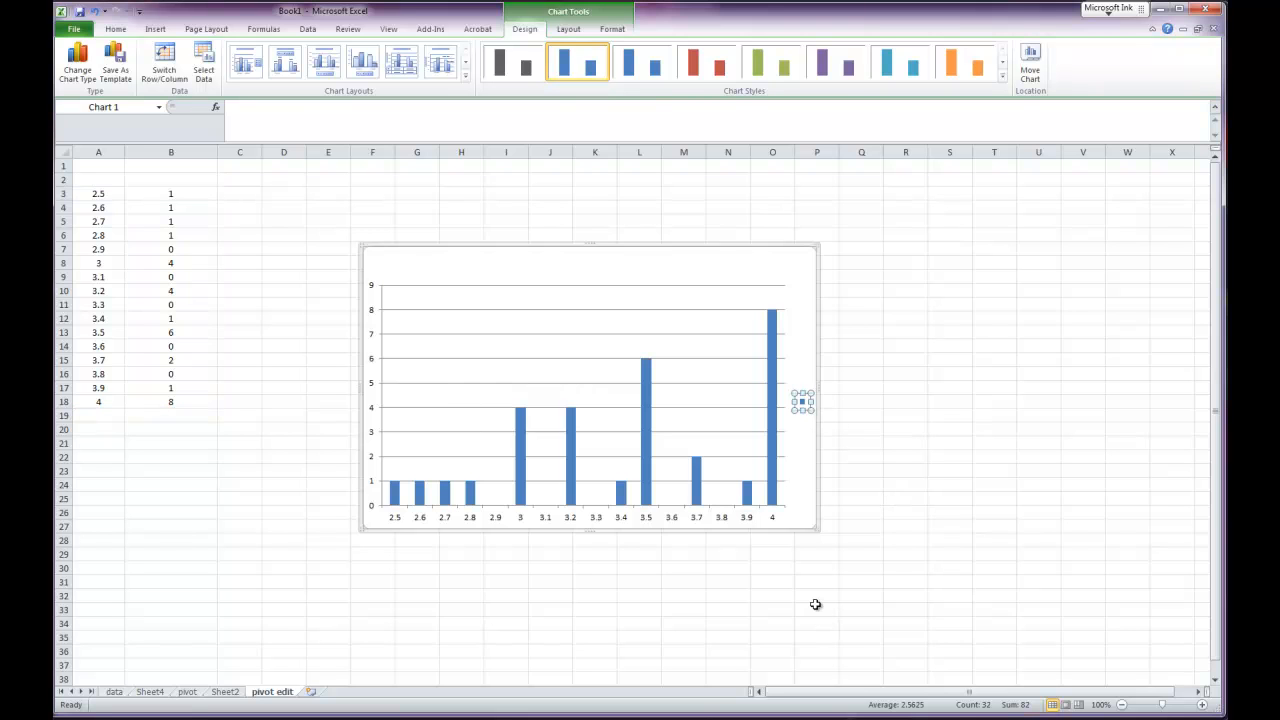
key("Delete")
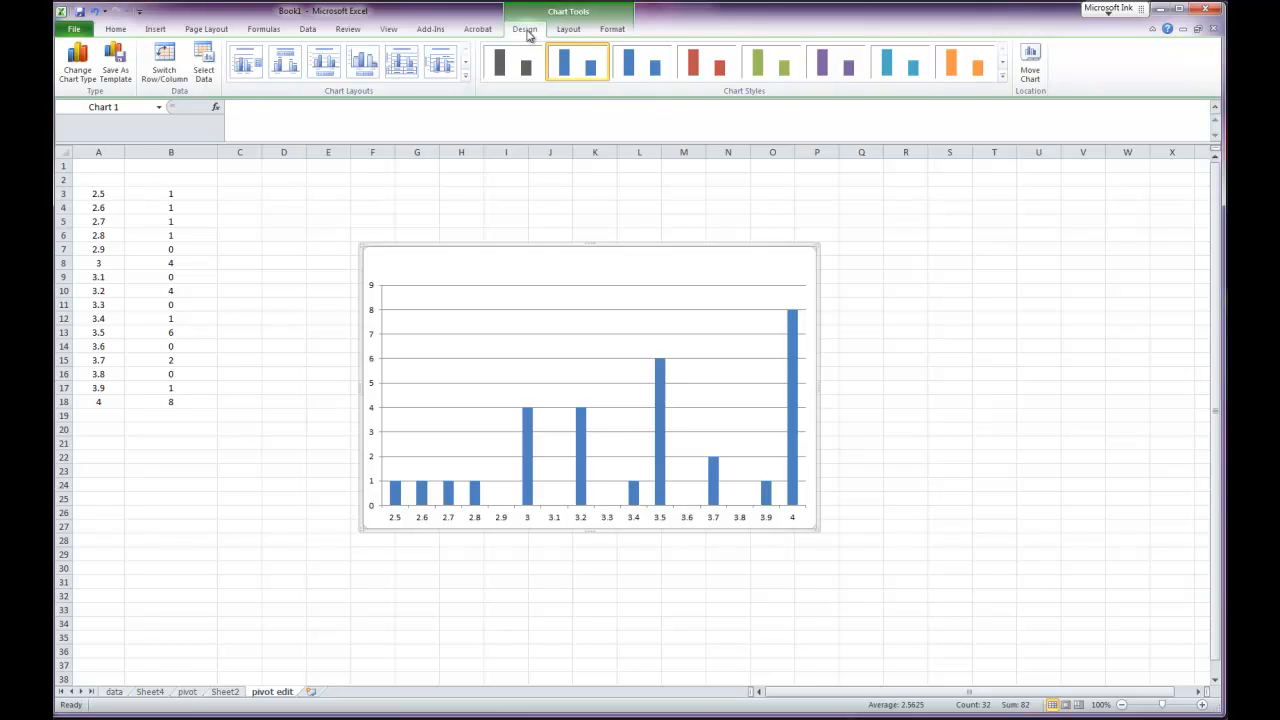
left_click(581, 207)
left_click(1022, 289)
left_click(1000, 472)
left_click(905, 611)
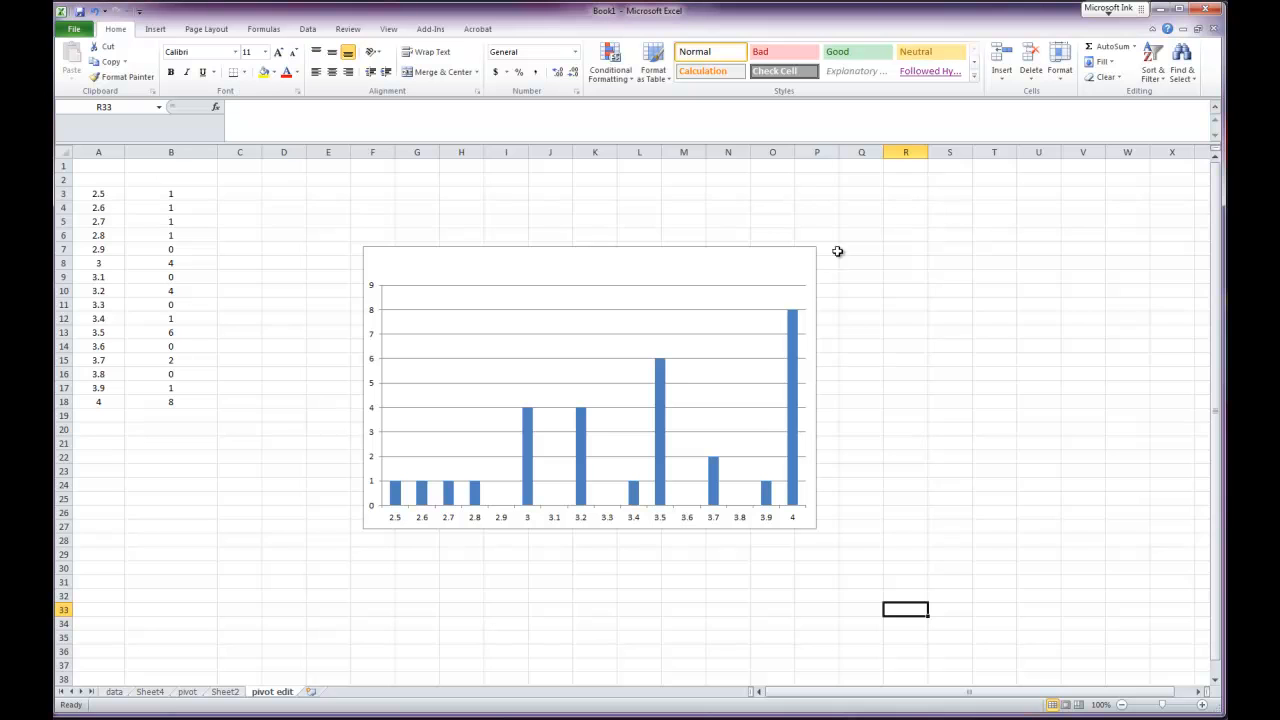
- Apply the chart layout that makes the columns touch and adds titles to both axes
left_click(744, 264)
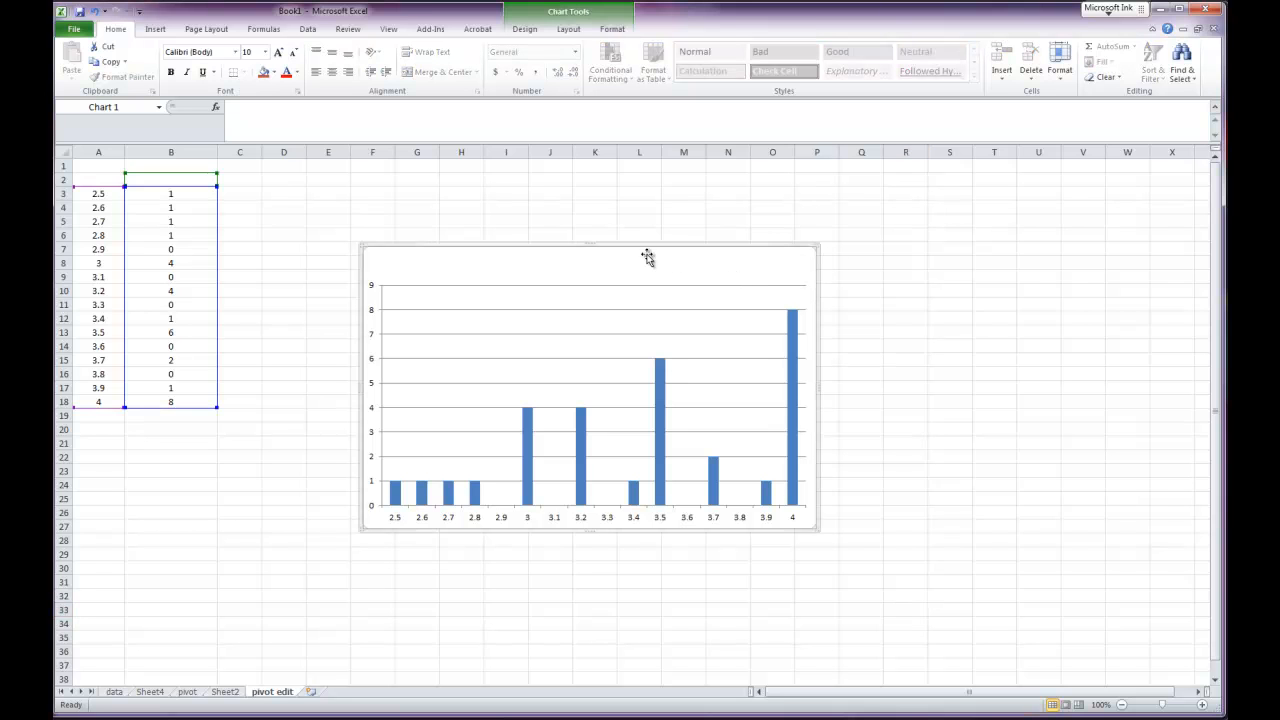
left_click(521, 31)
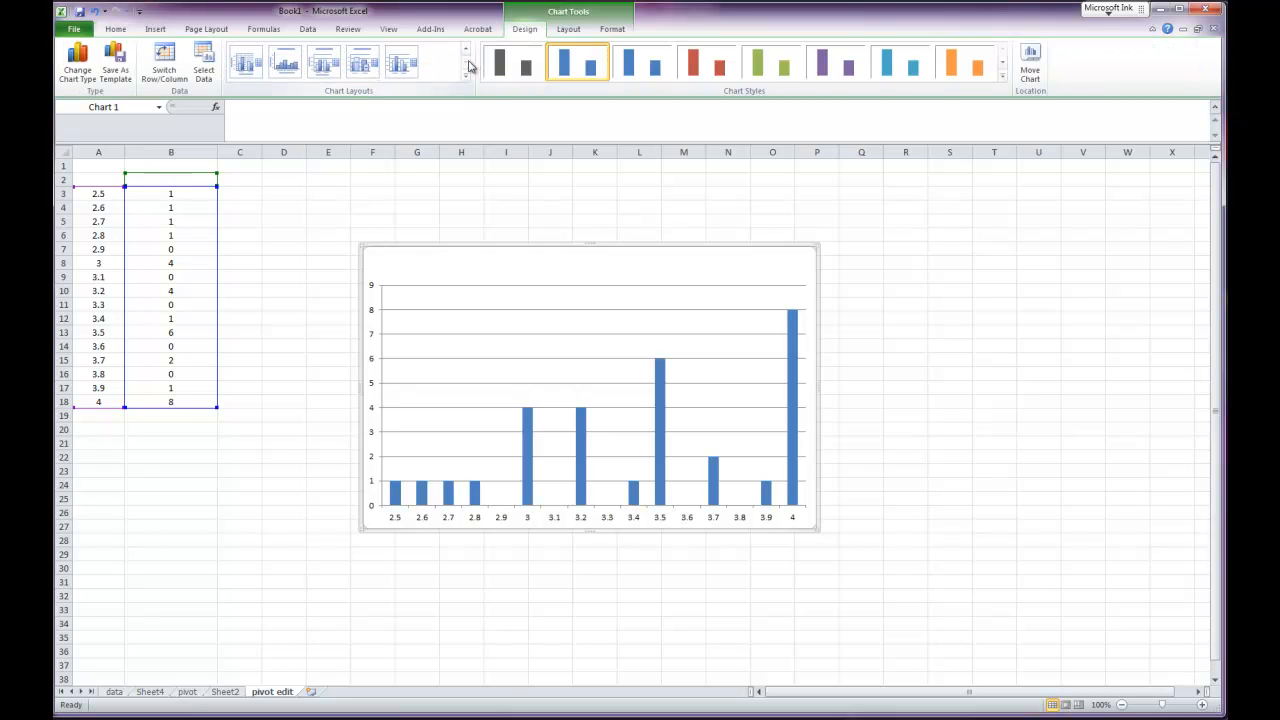
left_click(287, 75)
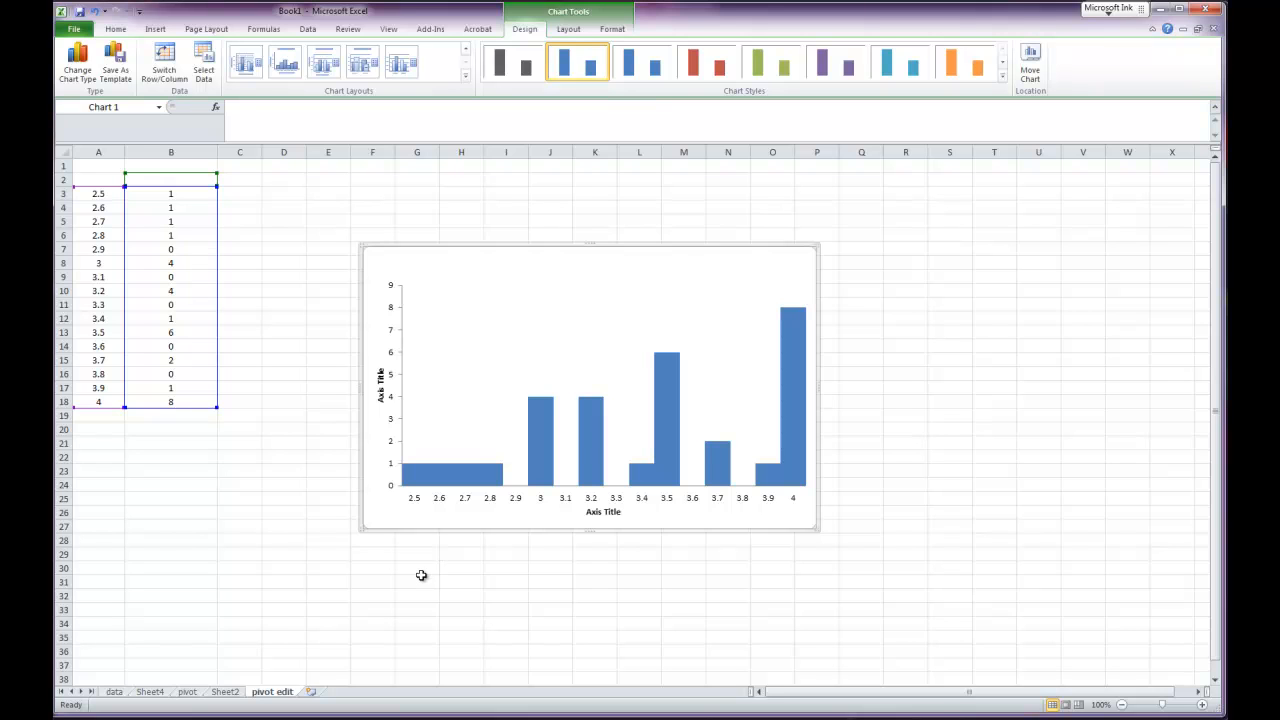
- Set the histogram's horizontal axis title to "Spring GPA"
left_click(604, 512)
type("S")
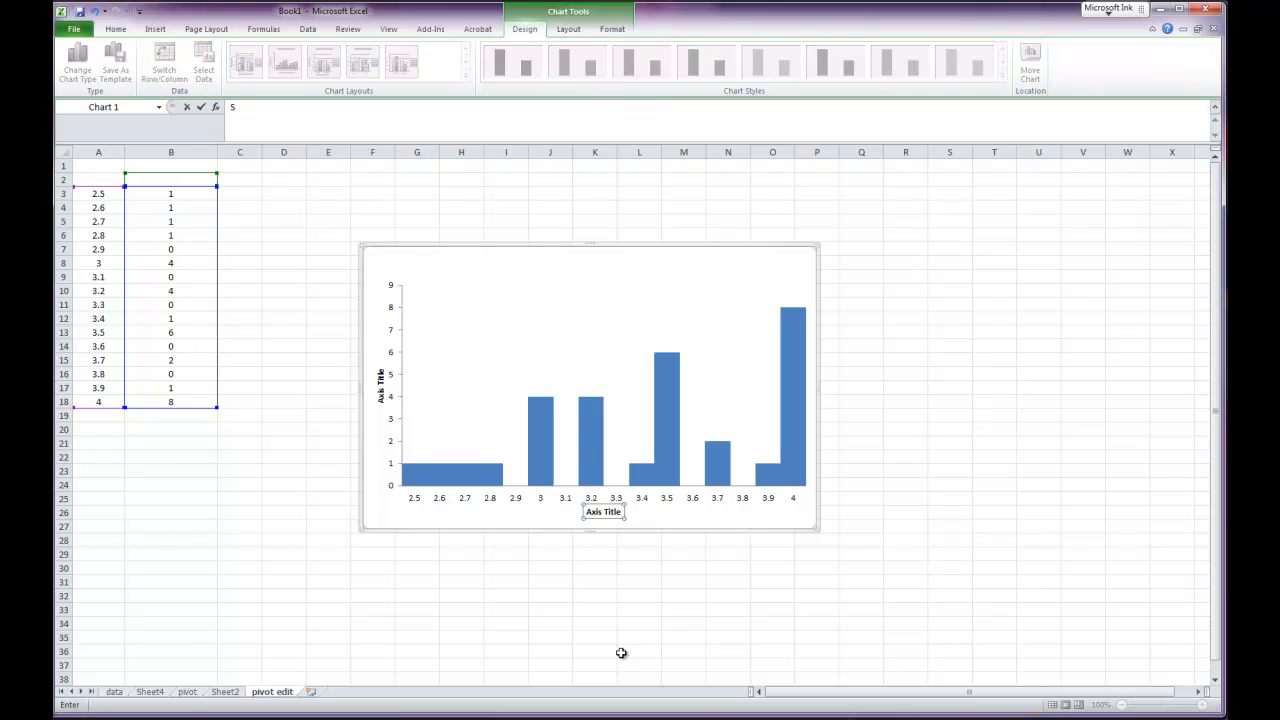
key("Return")
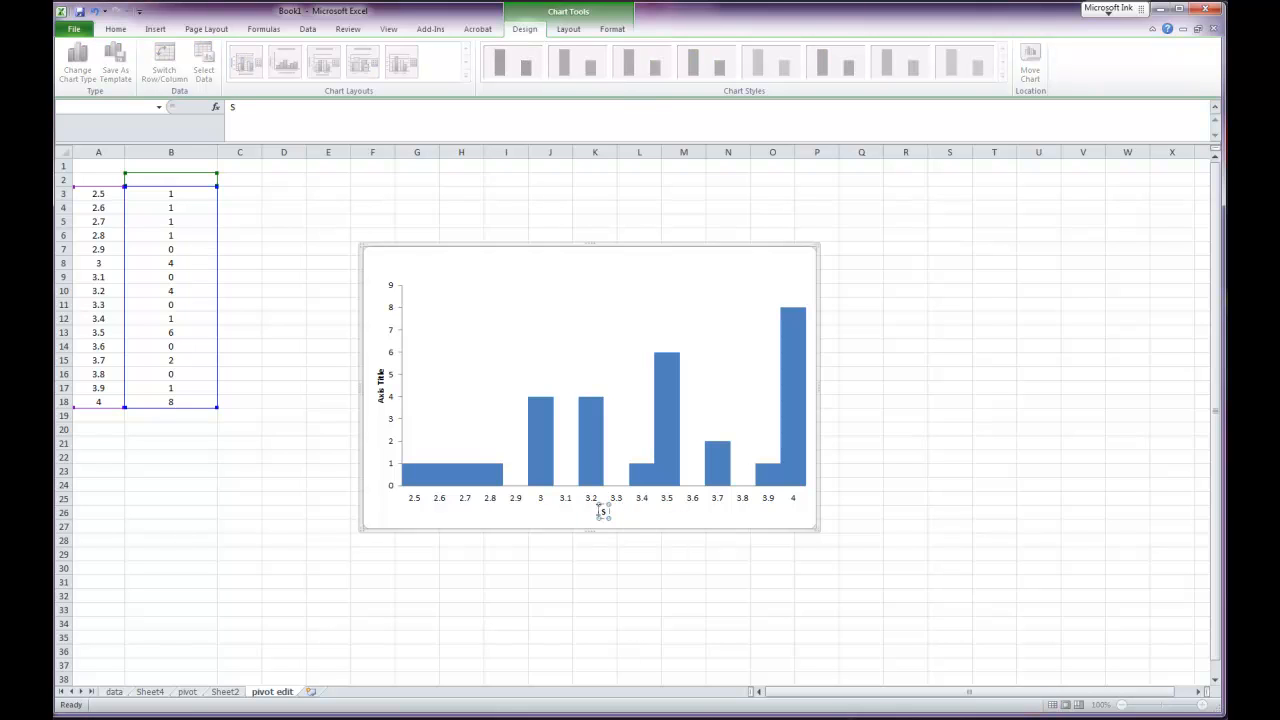
left_click(603, 511)
type("pring")
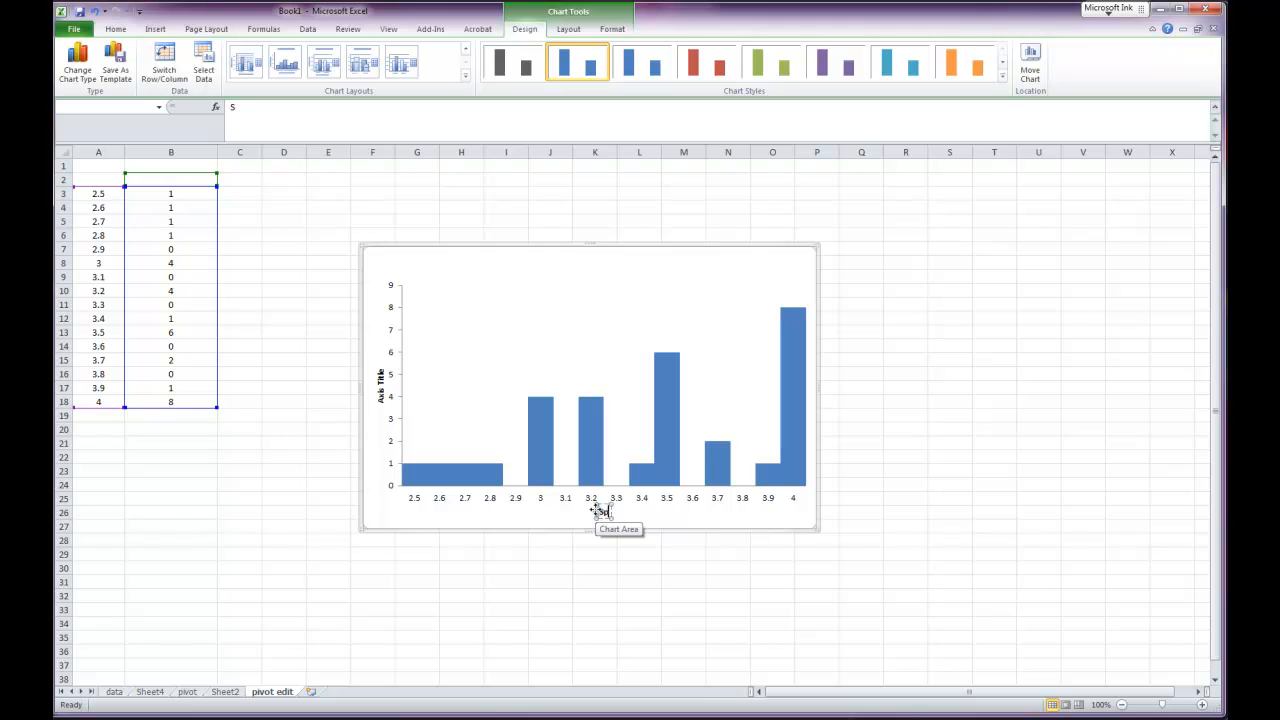
type(" GPA")
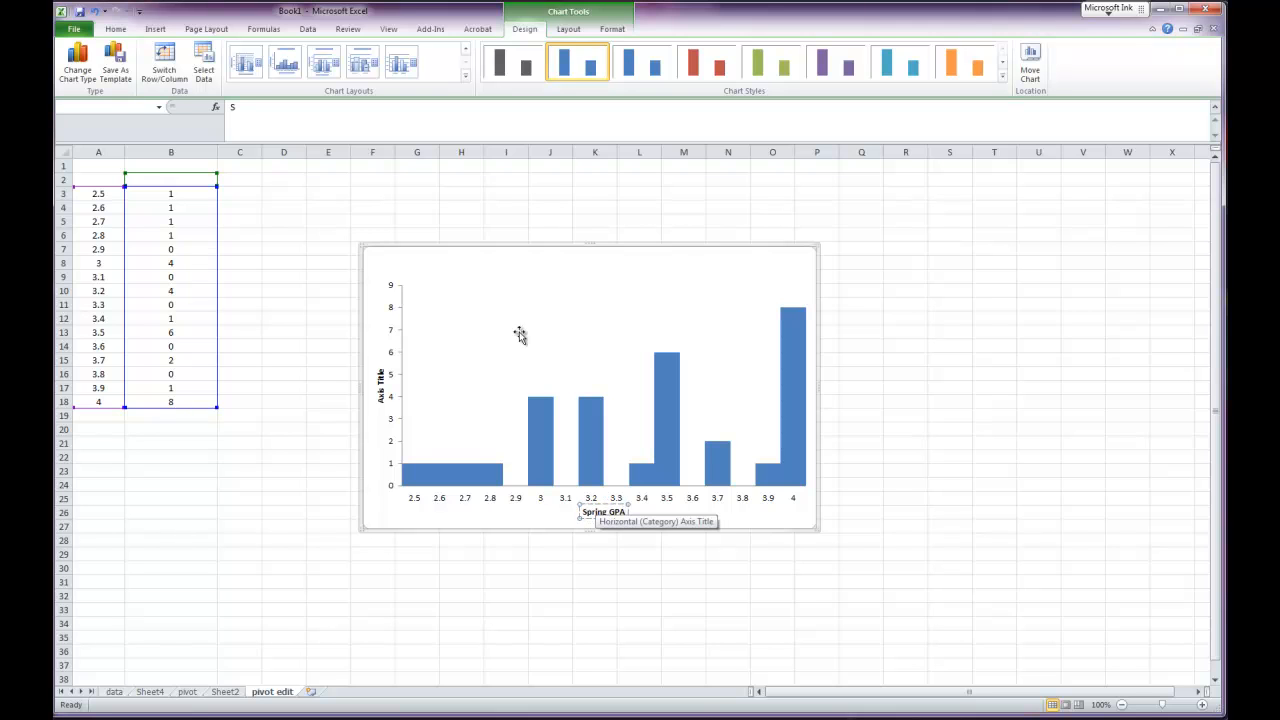
- Set the histogram's vertical axis title to "Number of Students"
left_click(381, 390)
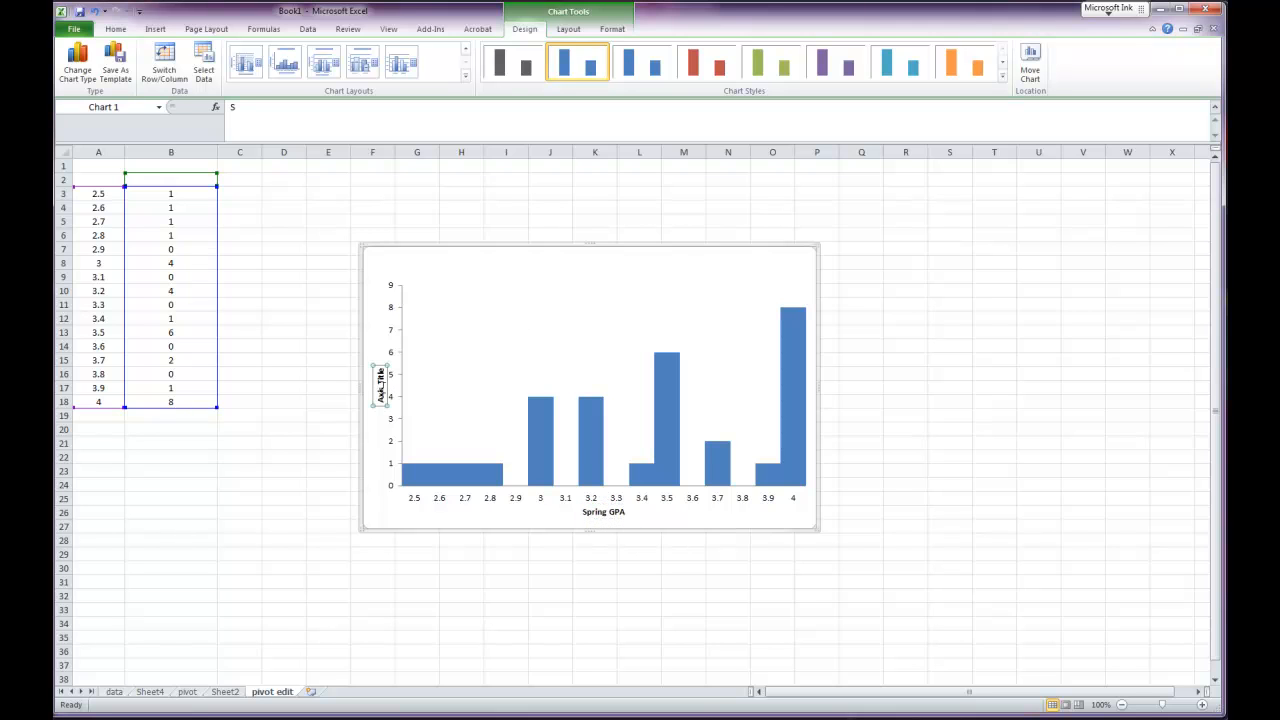
left_click_drag(381, 370, 381, 402)
type("Number of S")
type("tudents")
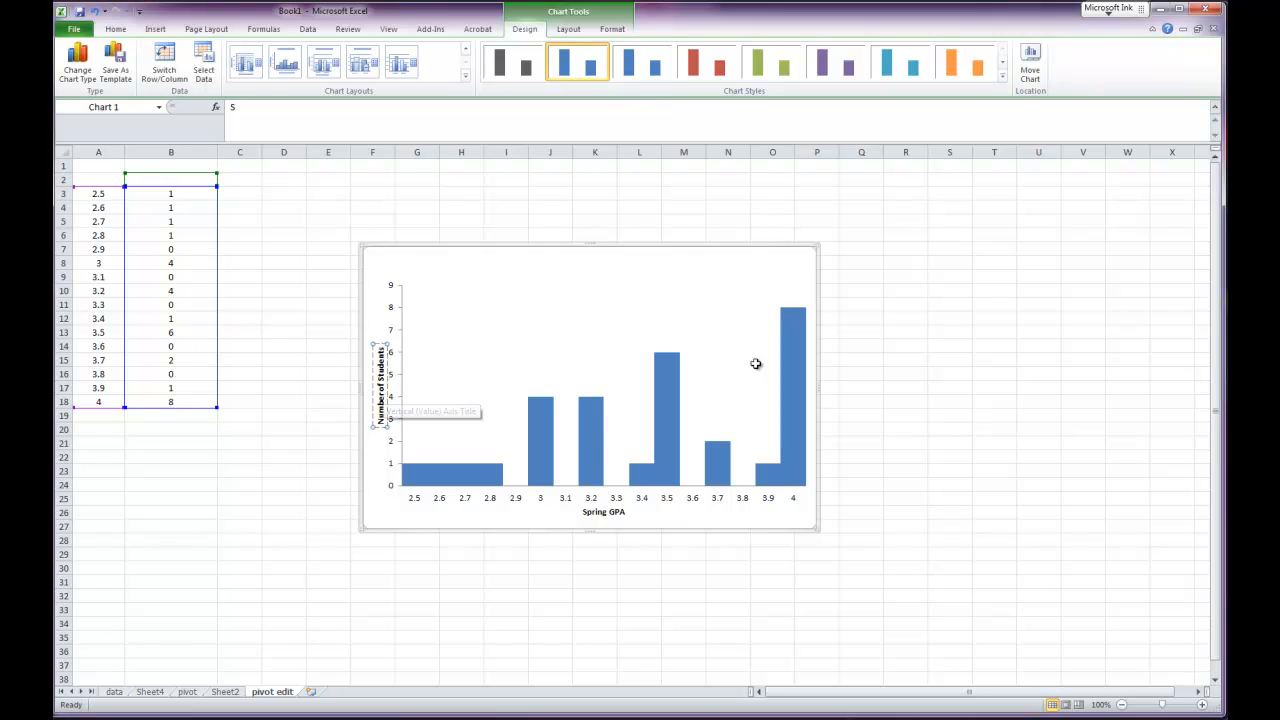
left_click(1008, 388)
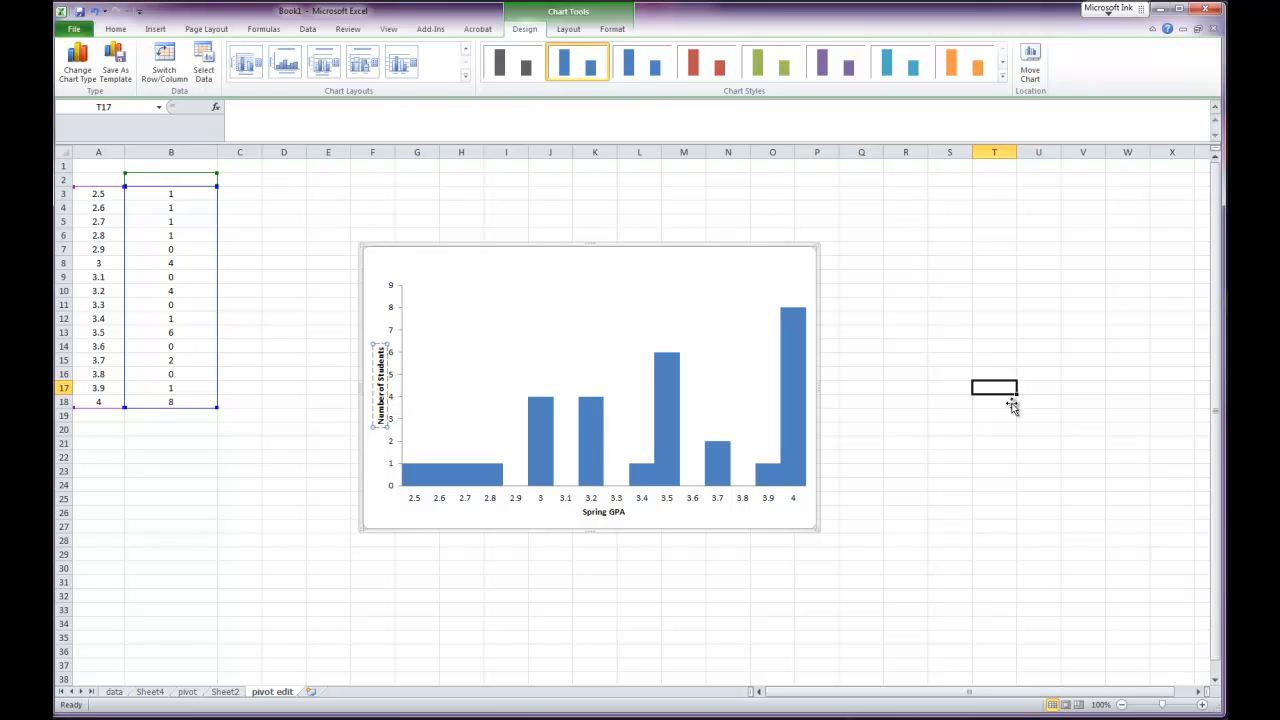
- Copy the finished histogram and paste it below question 2 in the Word document
right_click(511, 282)
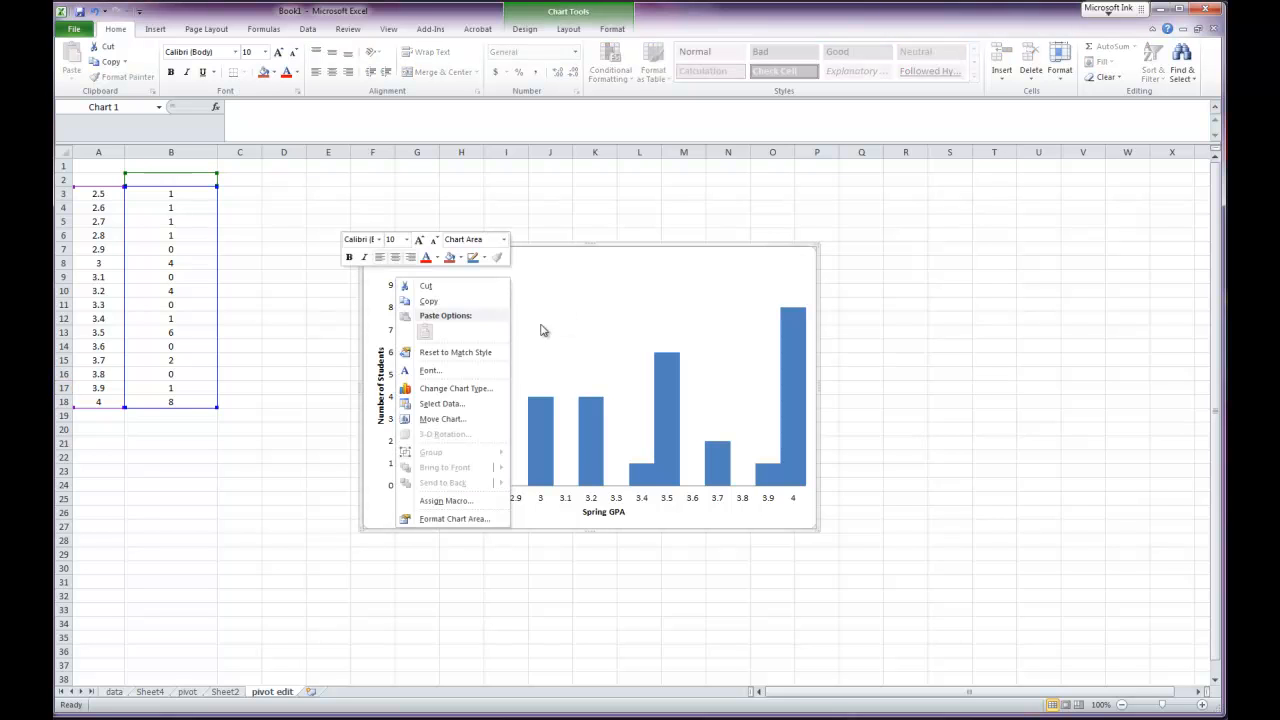
left_click(446, 302)
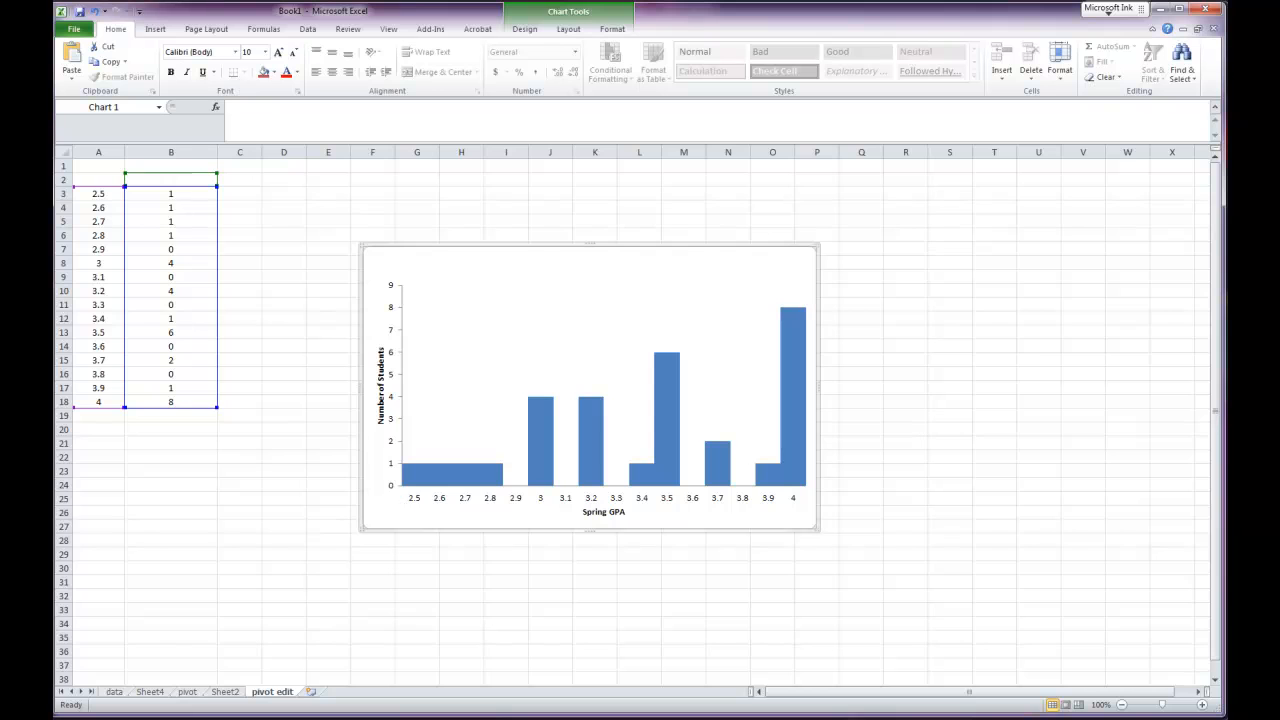
key("alt+Tab")
left_click(265, 424)
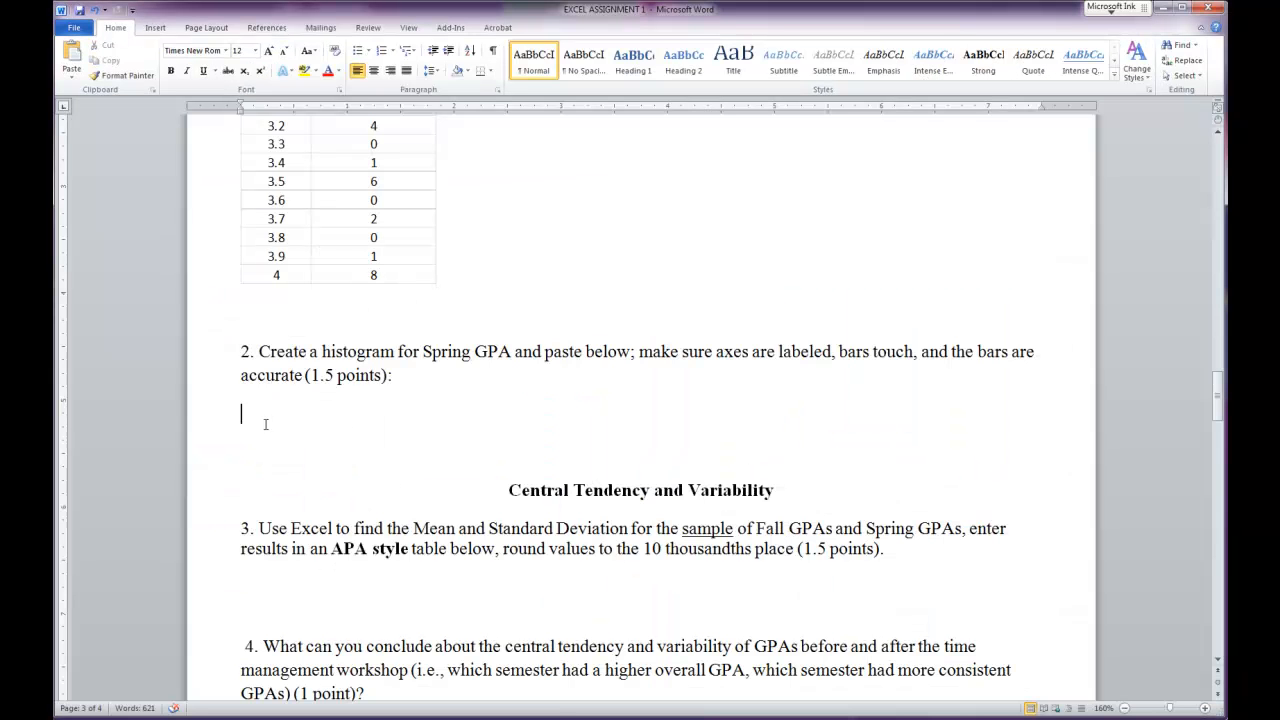
key("ctrl+v")
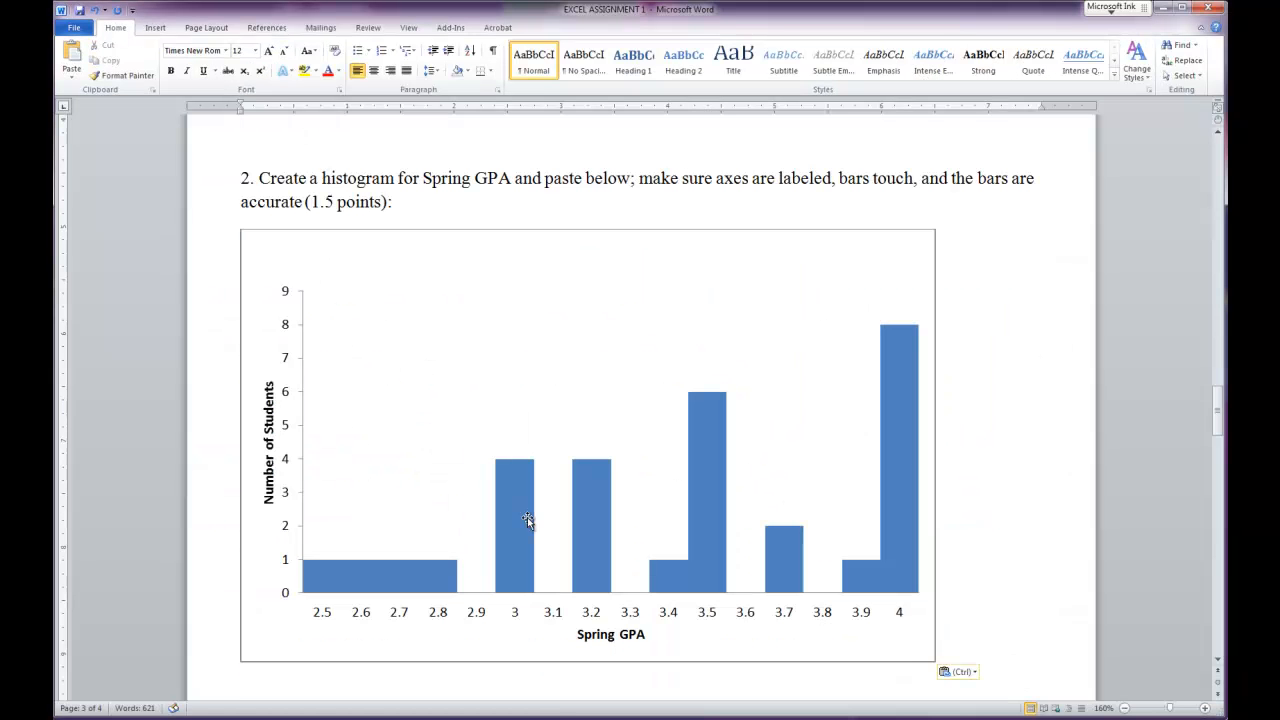
- Shrink the pasted histogram proportionally to about two thirds of its width and deselect it
left_click(936, 655)
left_click_drag(936, 655, 714, 529)
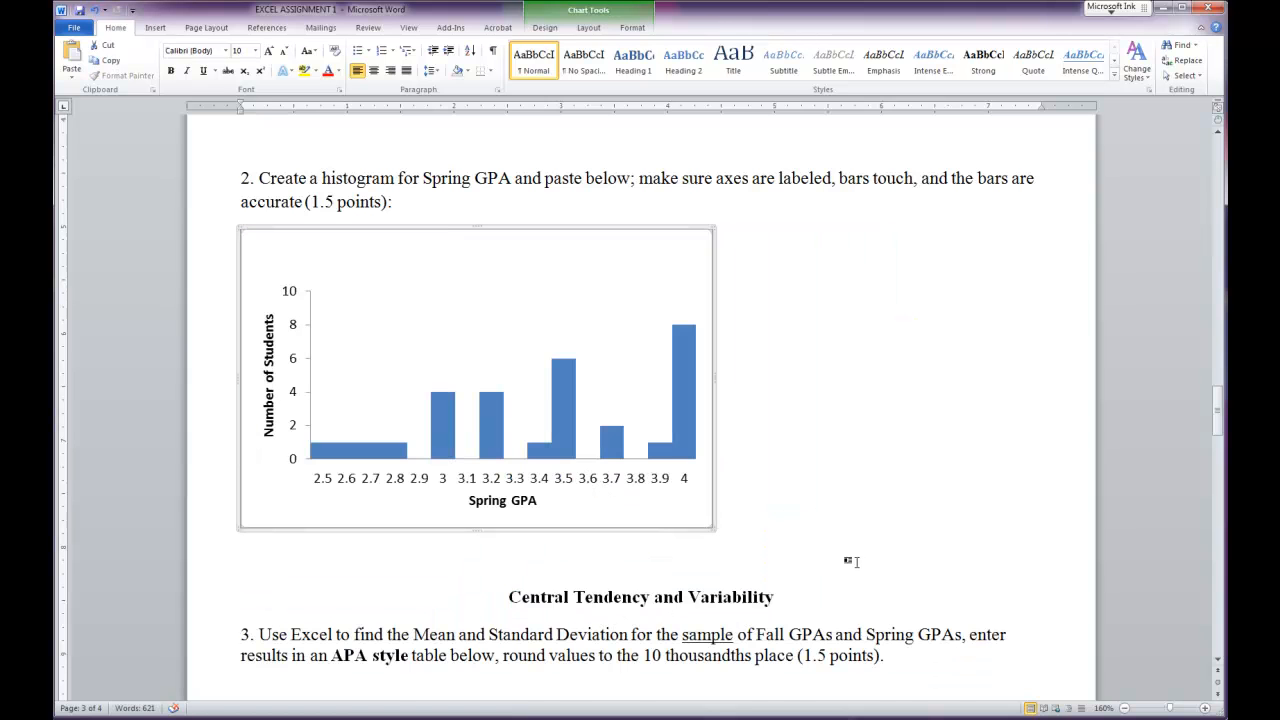
scroll(845, 562, "up", 2)
left_click(878, 380)
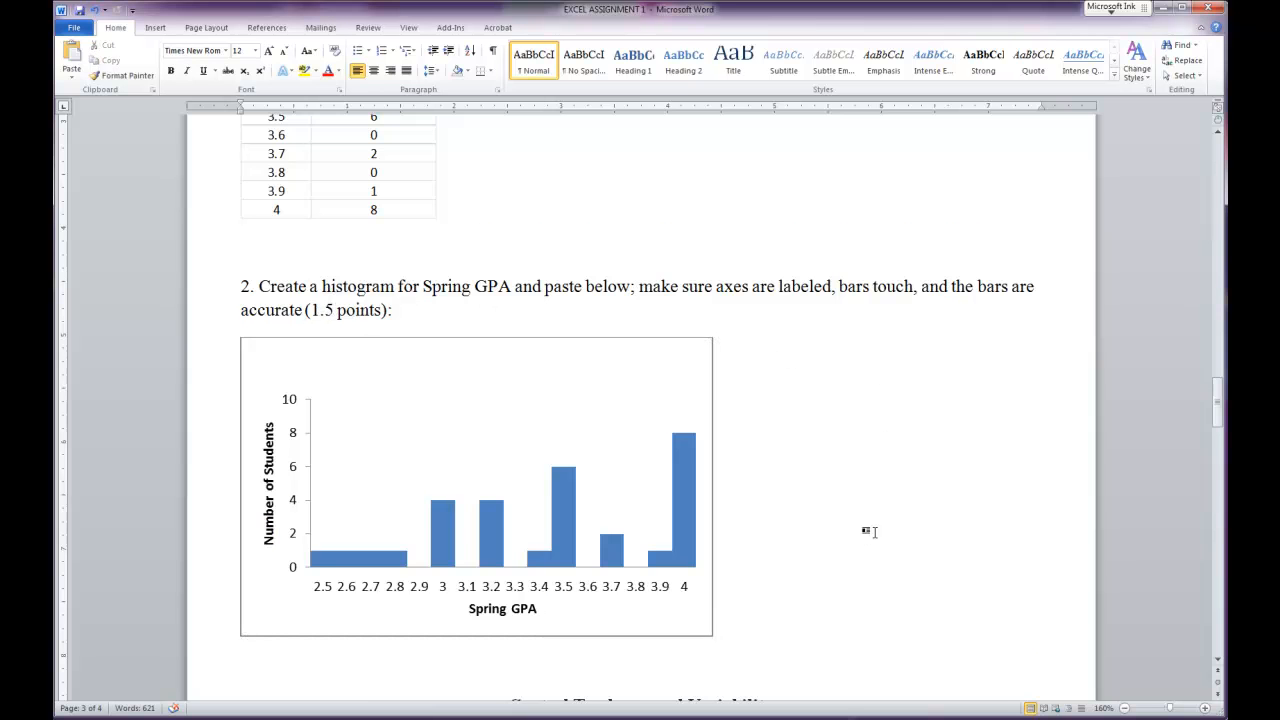
- Insert a page break before the "Central Tendency and Variability" heading
scroll(860, 535, "down", 5)
scroll(846, 545, "down", 3)
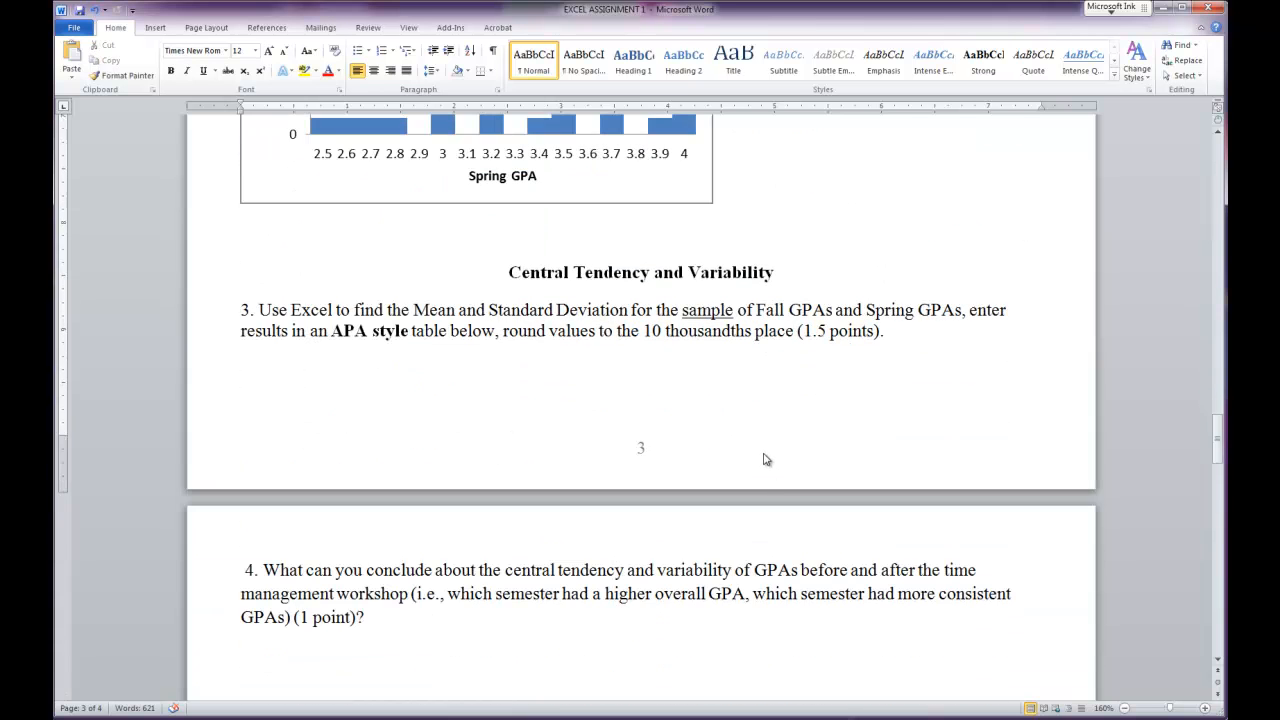
left_click(510, 271)
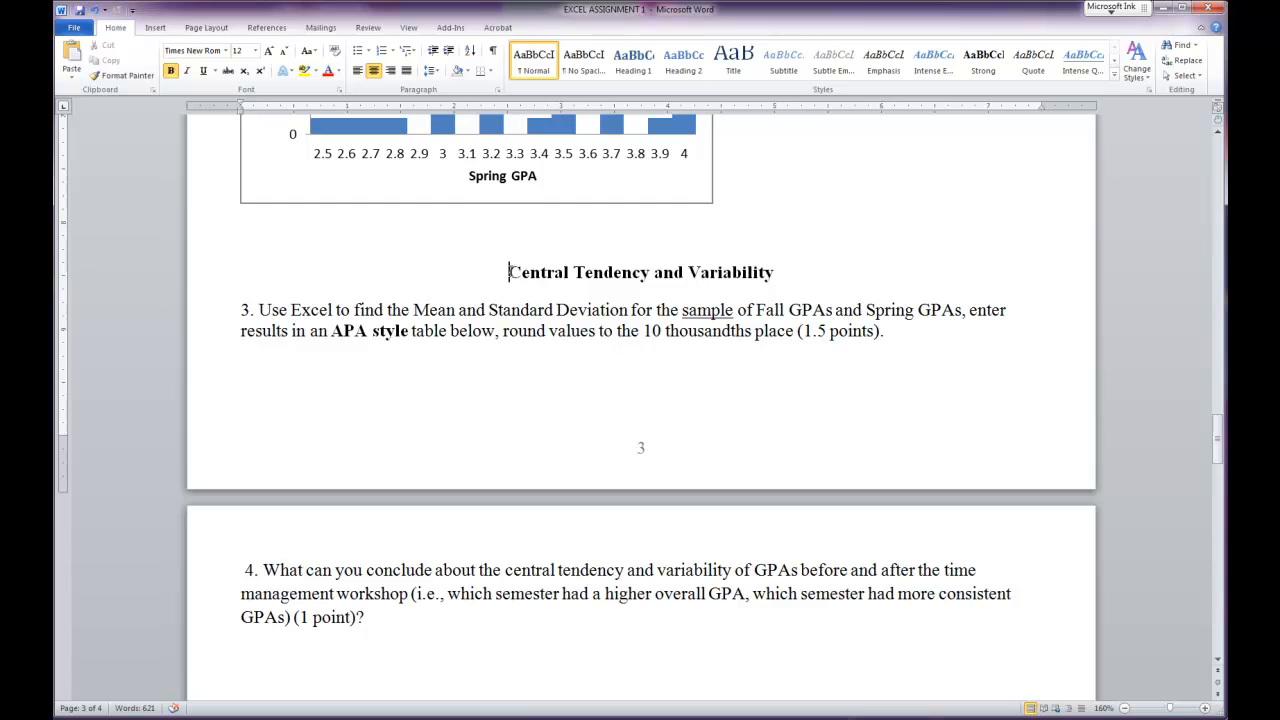
key("ctrl+Return")
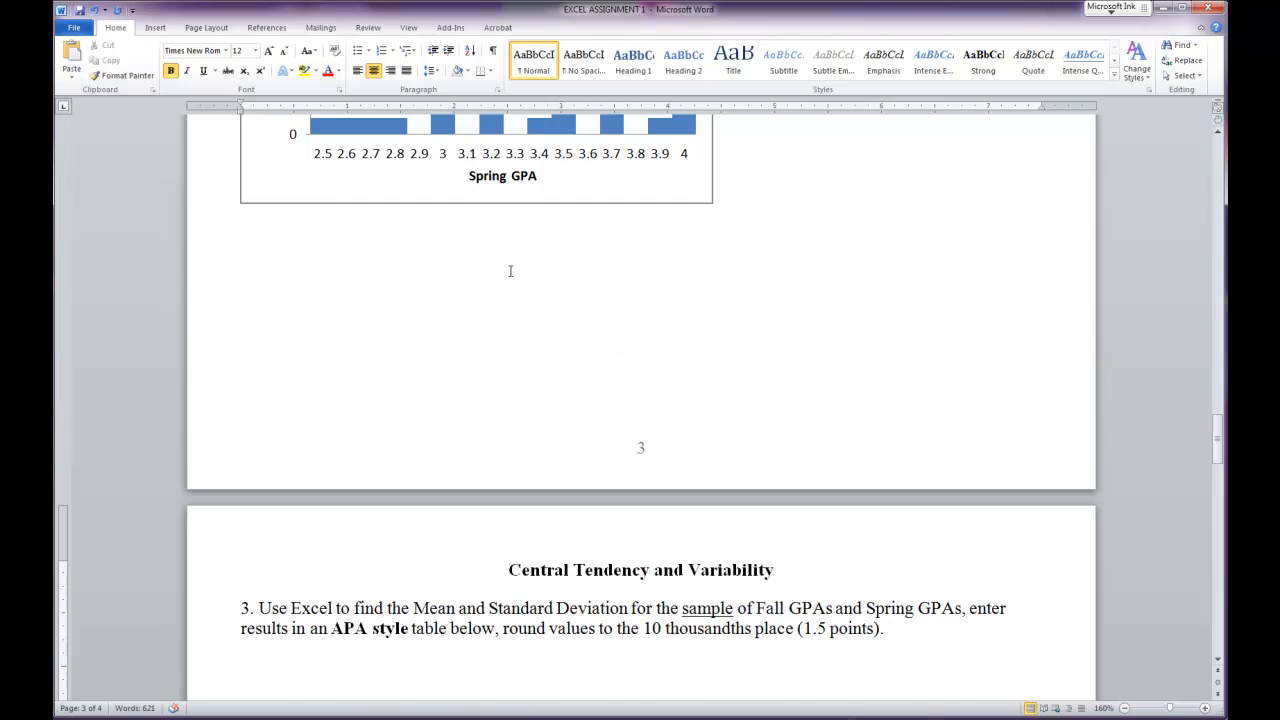
- Read question 3 on the sample mean and standard deviation of the Fall and Spring GPAs
scroll(544, 278, "down", 5)
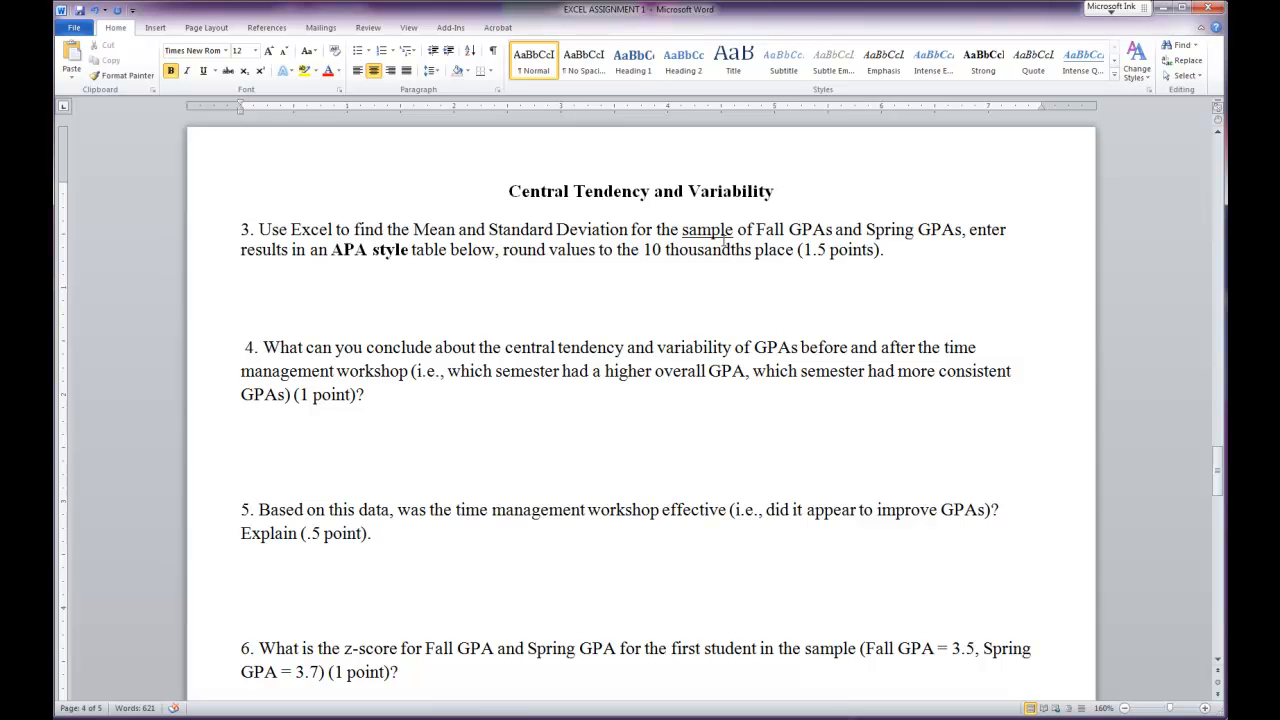
left_click_drag(683, 229, 737, 231)
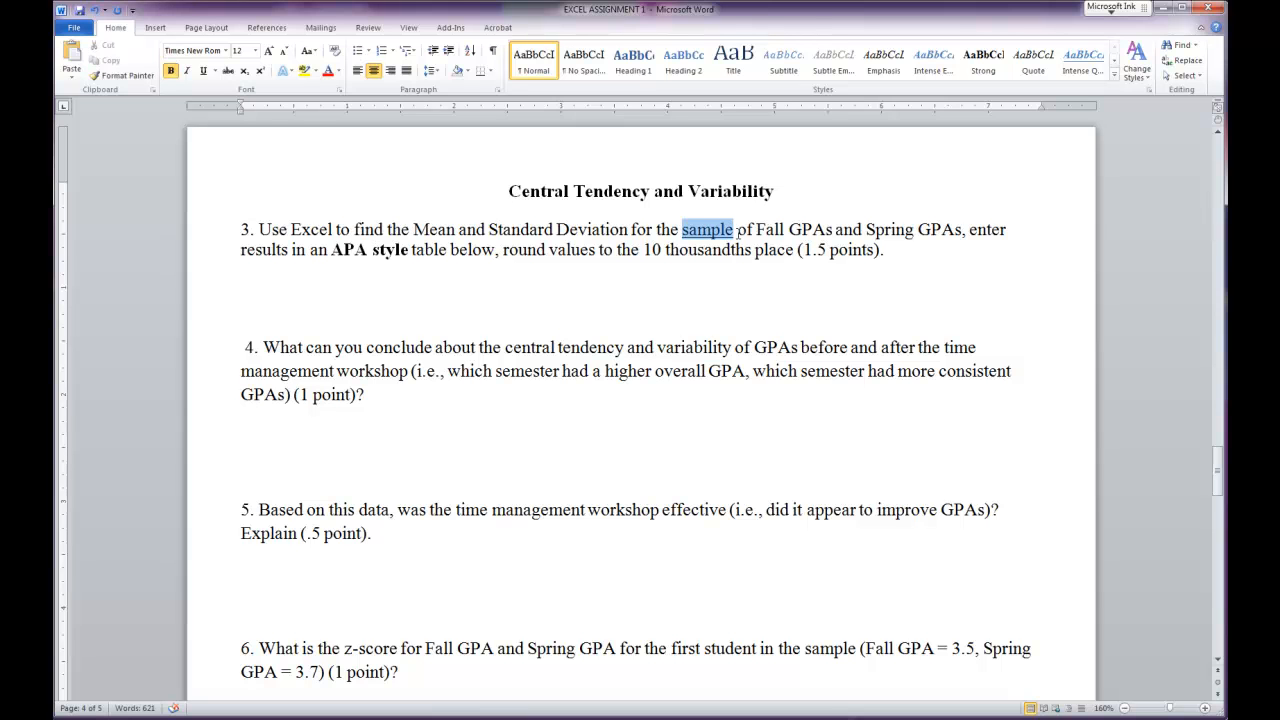
left_click_drag(490, 229, 632, 230)
left_click(590, 230)
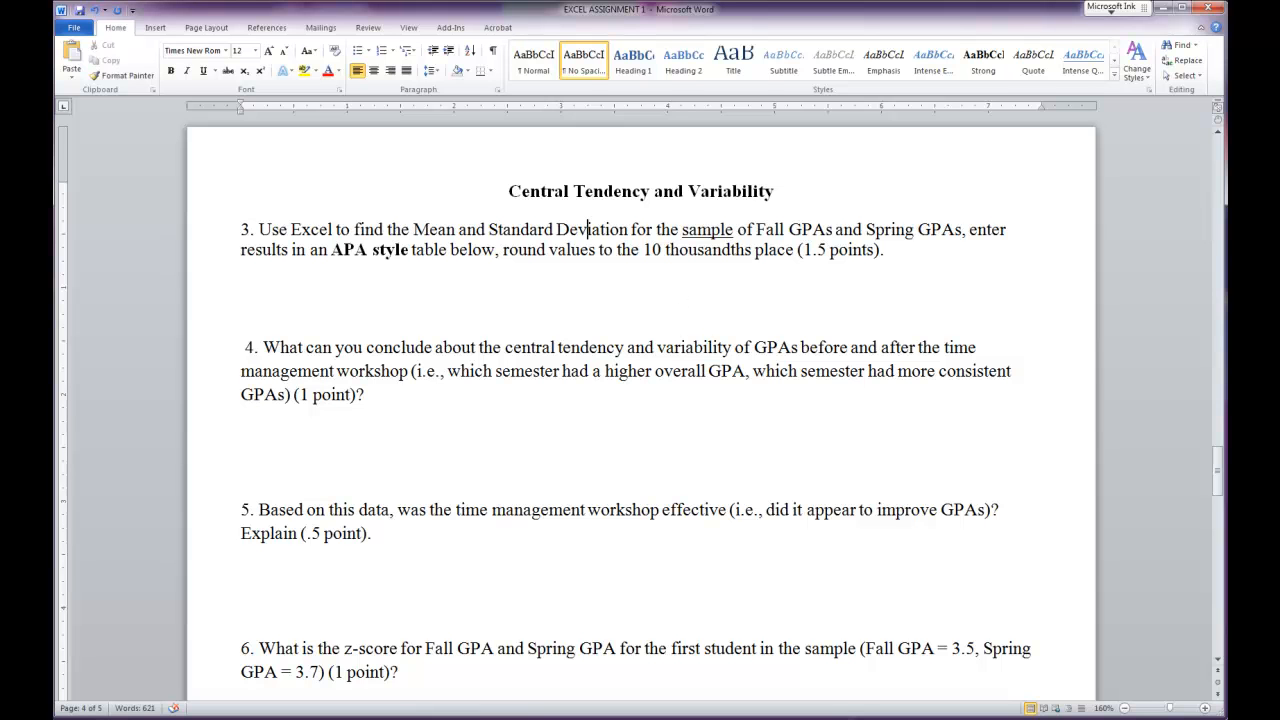
- Switch to the data sheet in Excel and clear the old frequency table in E2:F19
key("alt+Tab")
left_click(224, 481)
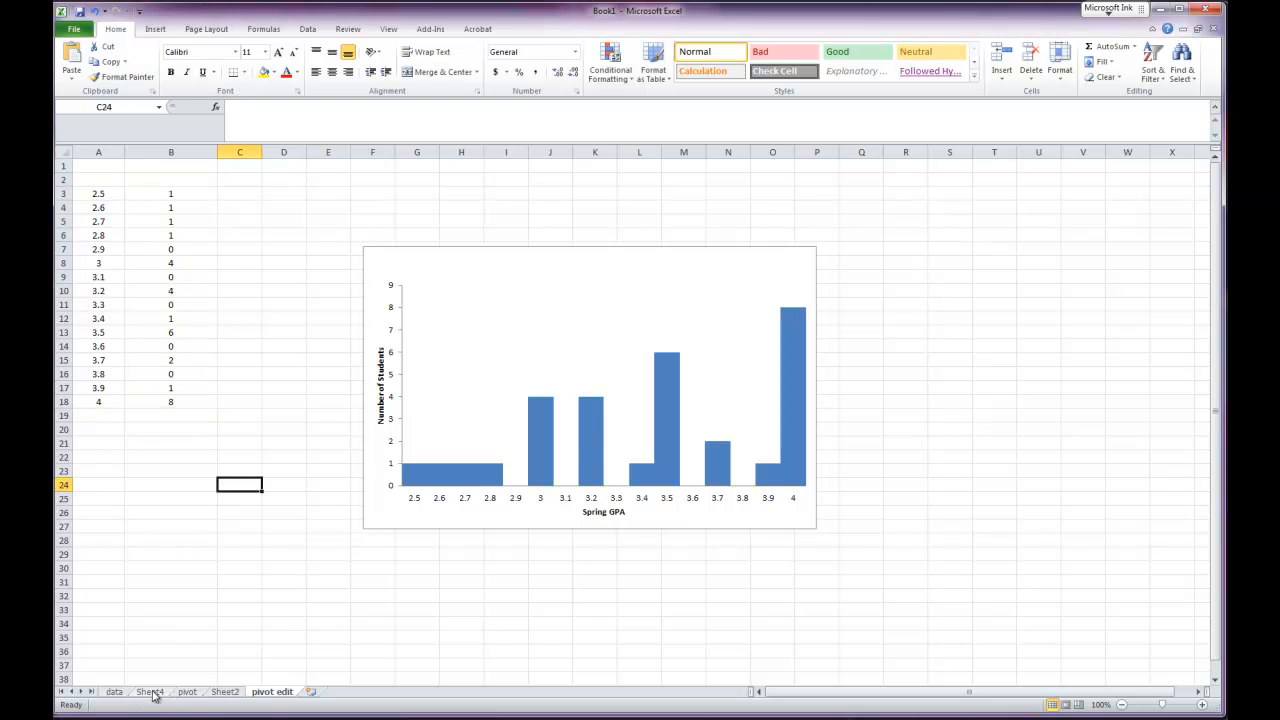
left_click(116, 692)
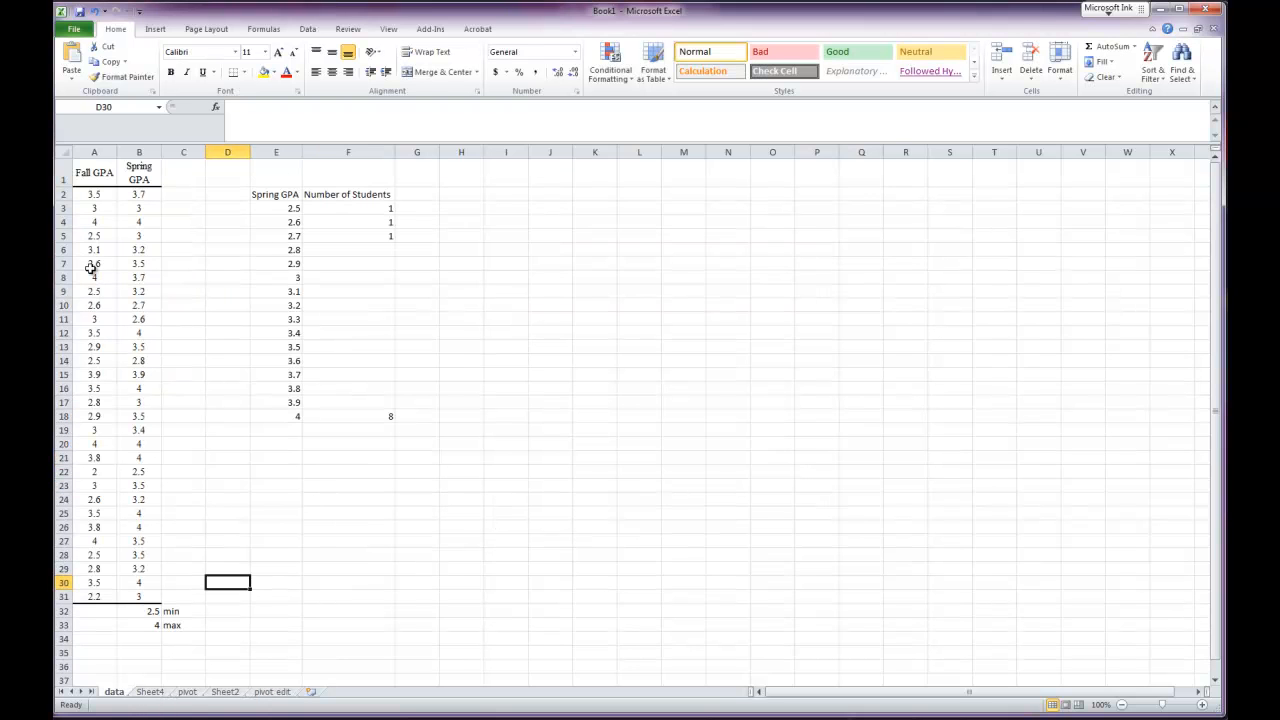
left_click_drag(268, 195, 335, 415)
key("Delete")
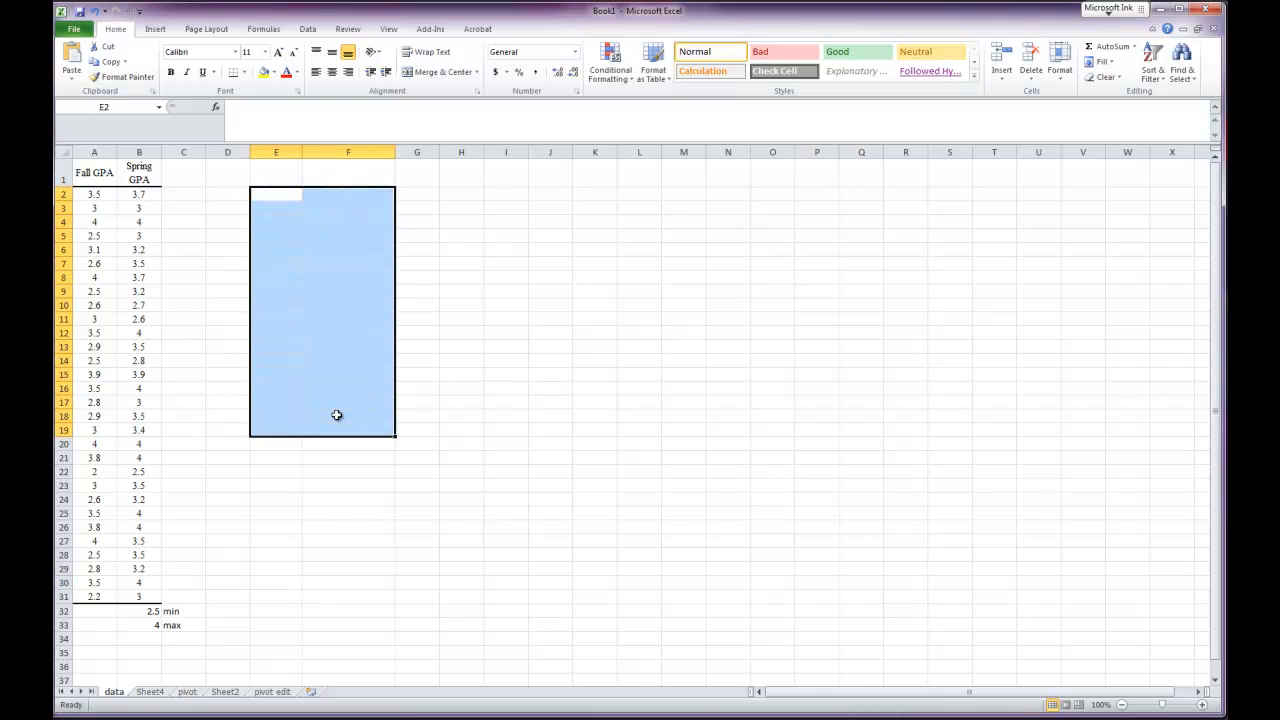
left_click(314, 522)
- Enter the labels "mean" in C34 and "sd" in C35 below max, and return to question 3 in Word
scroll(235, 570, "down", 3)
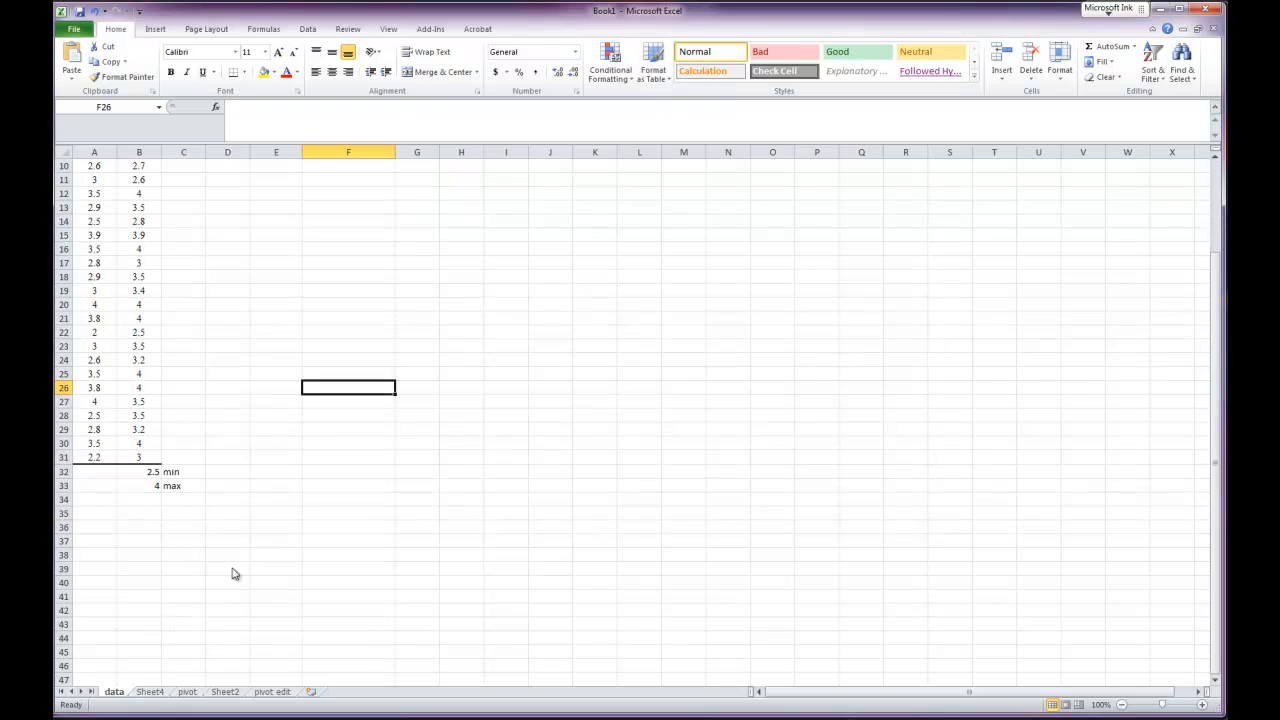
left_click(177, 499)
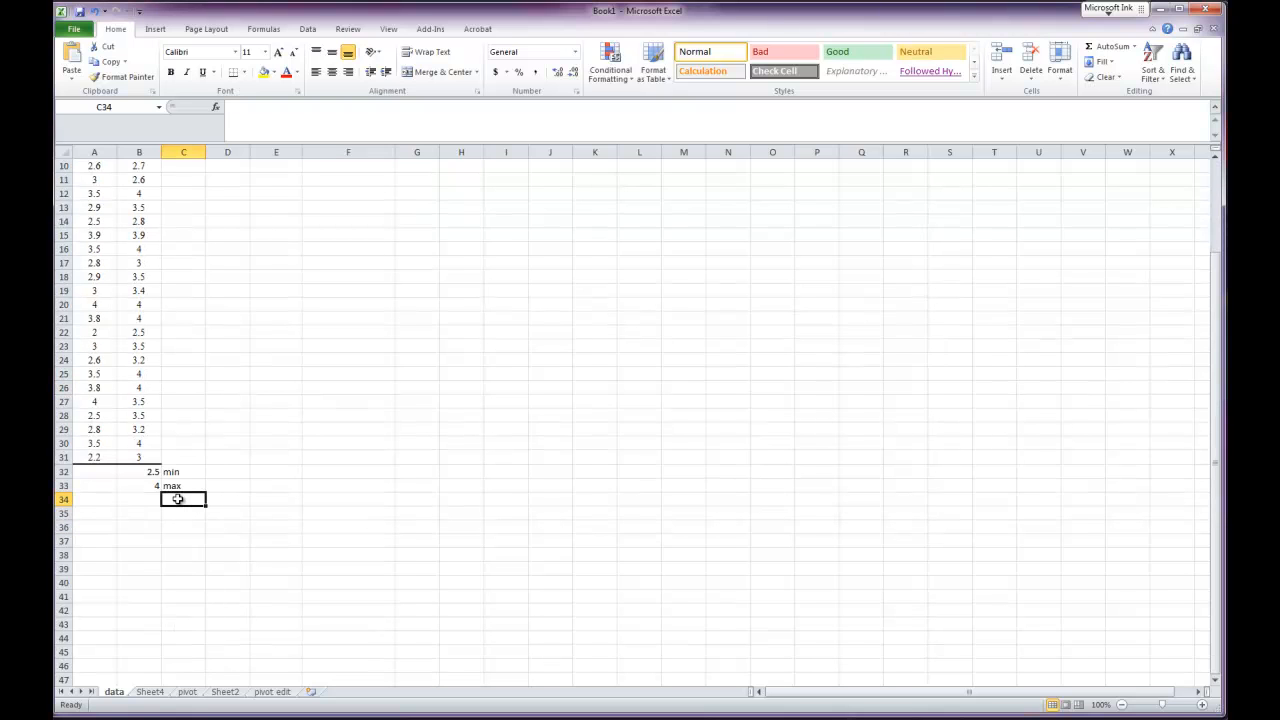
type("mean")
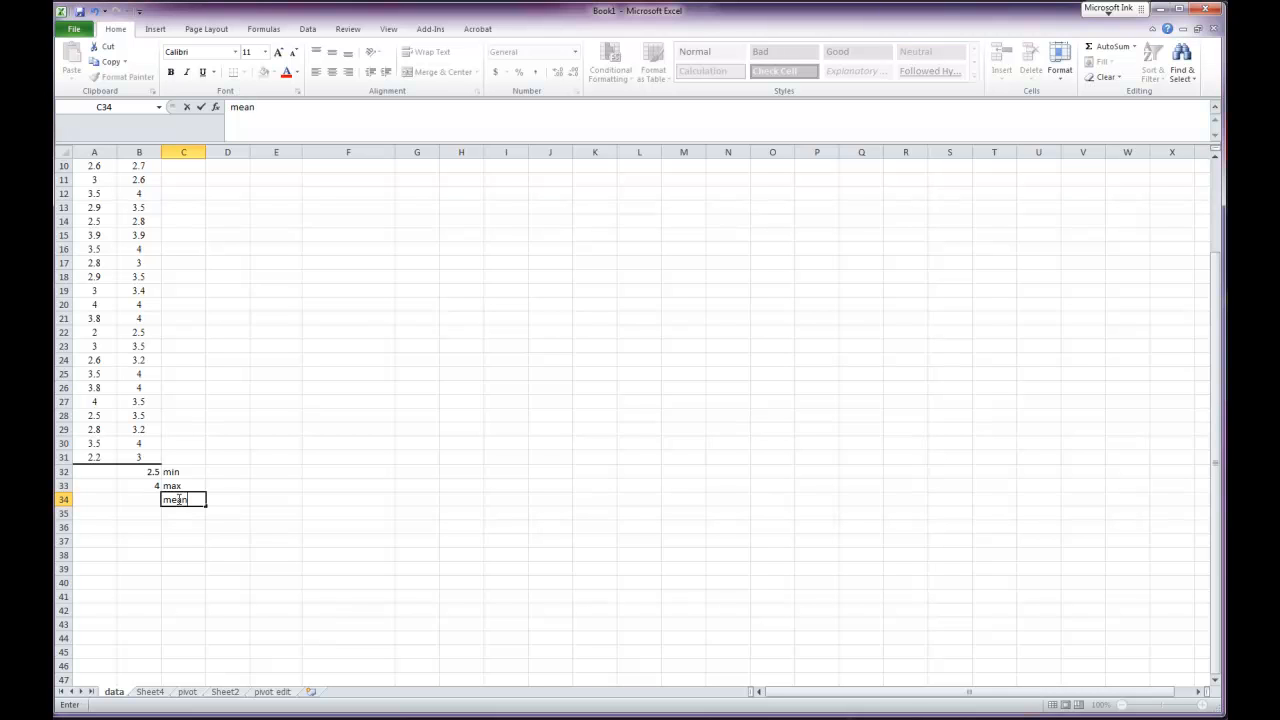
key("Return")
key("Right")
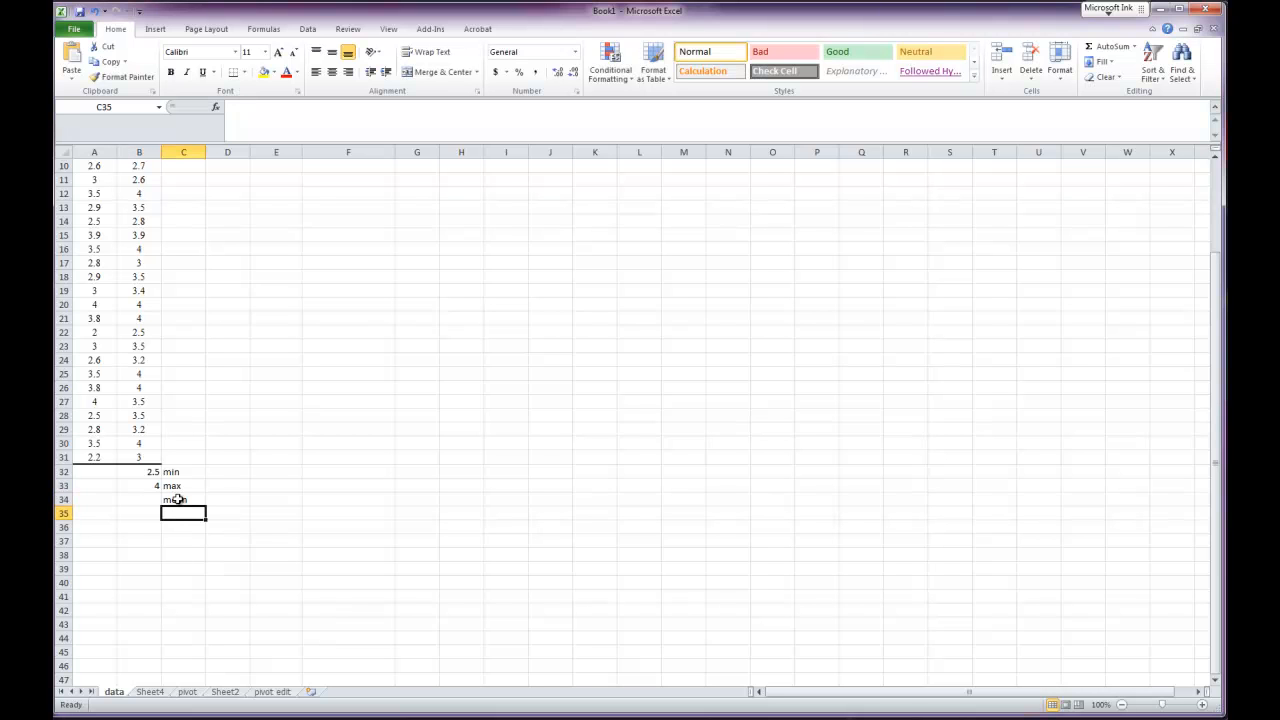
type("sd")
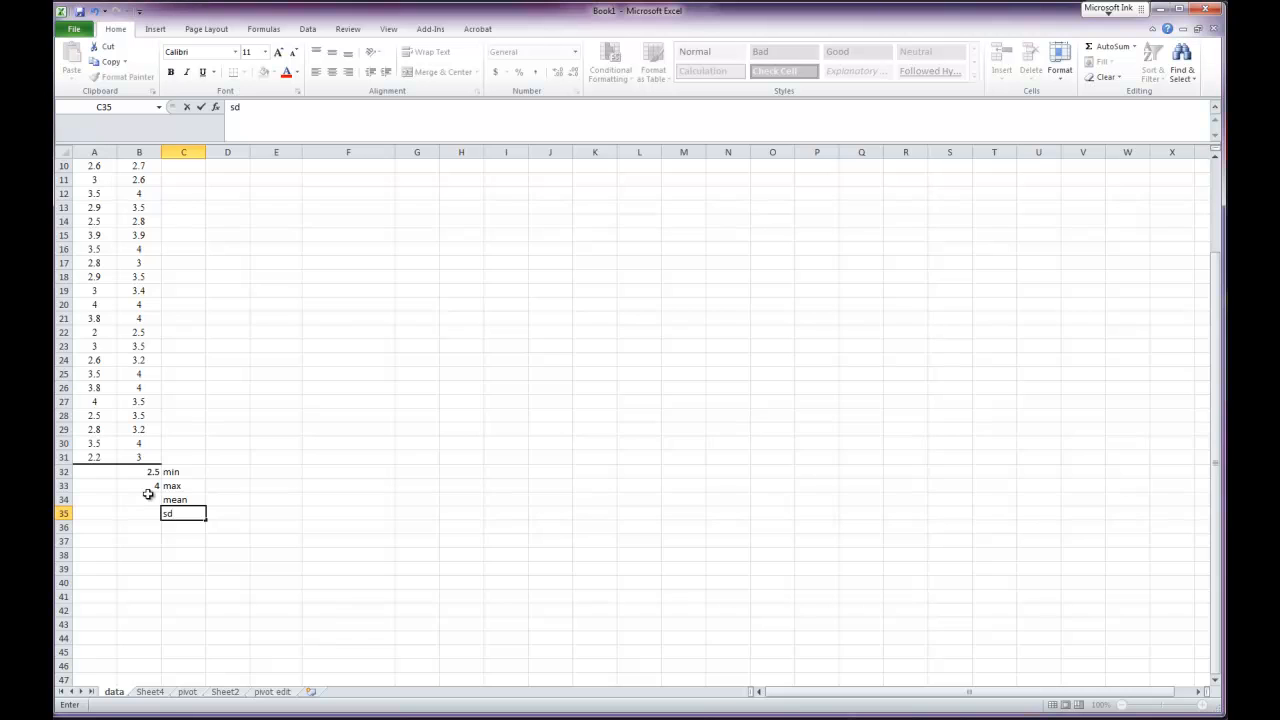
scroll(140, 505, "up", 3)
scroll(129, 527, "down", 2)
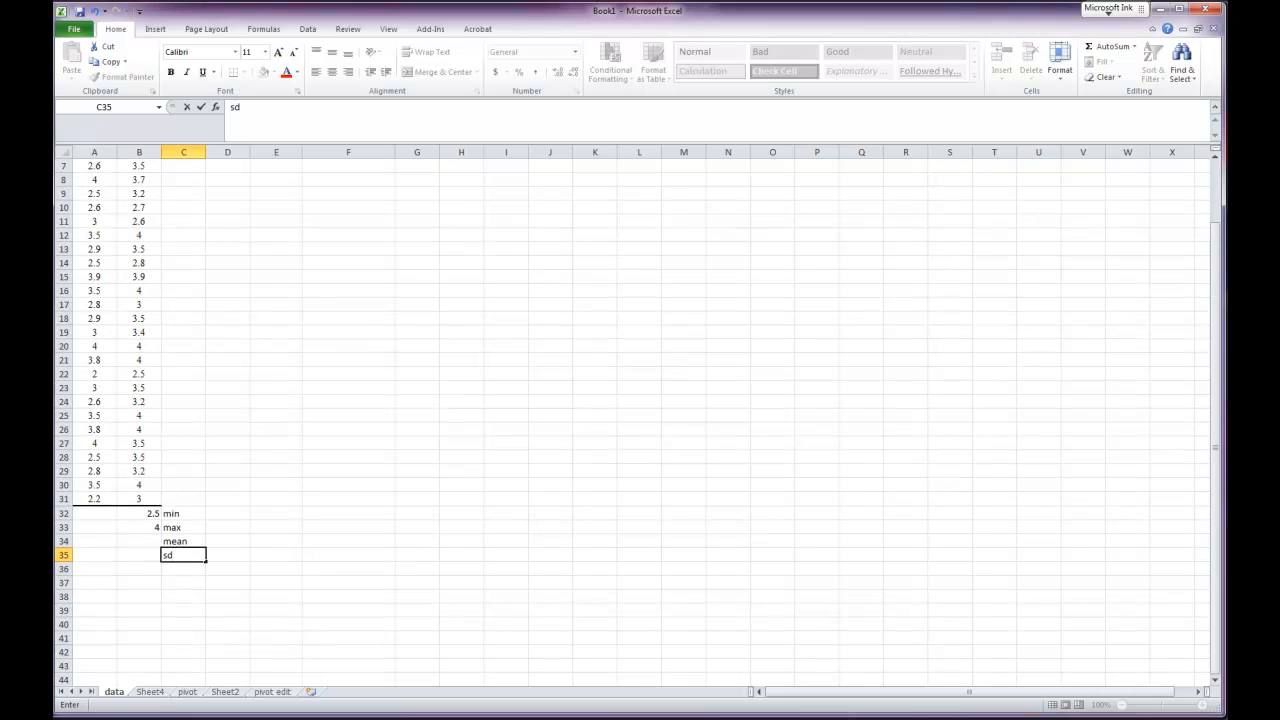
left_click(138, 716)
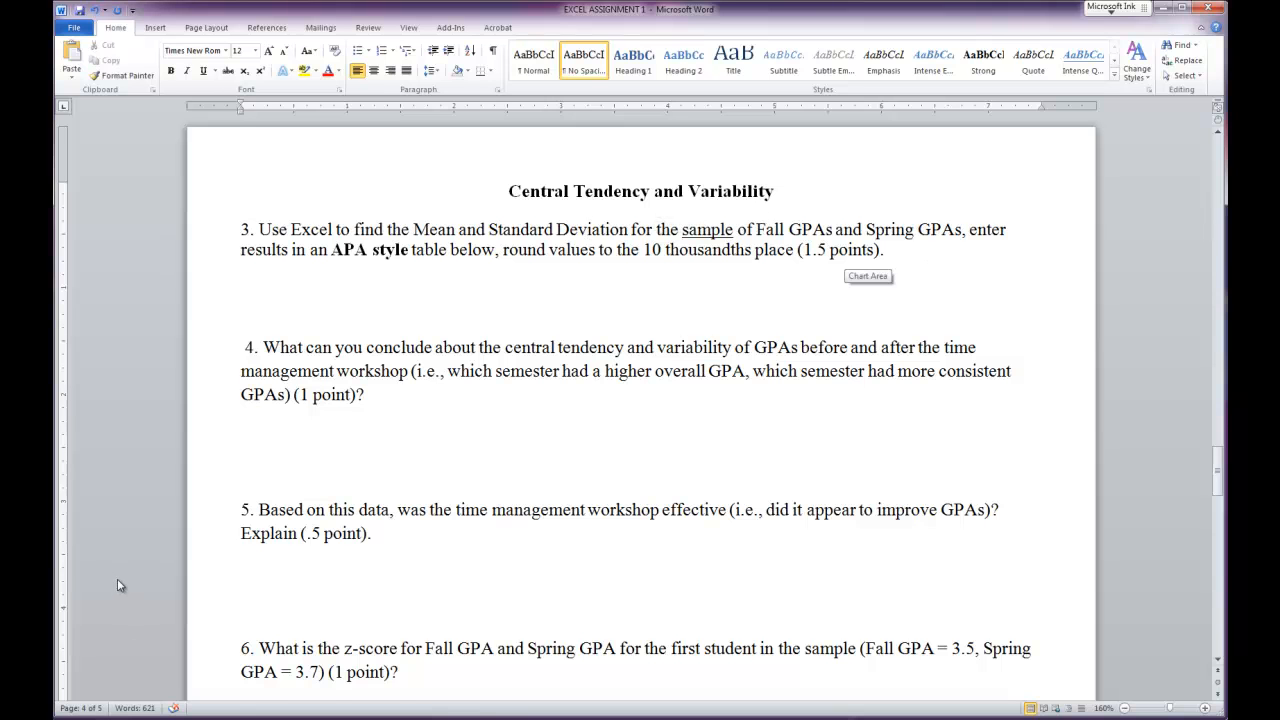
- Switch to Excel and calculate the Fall GPA mean in A34 with the AVERAGE function over A2:A31
key("alt+Tab")
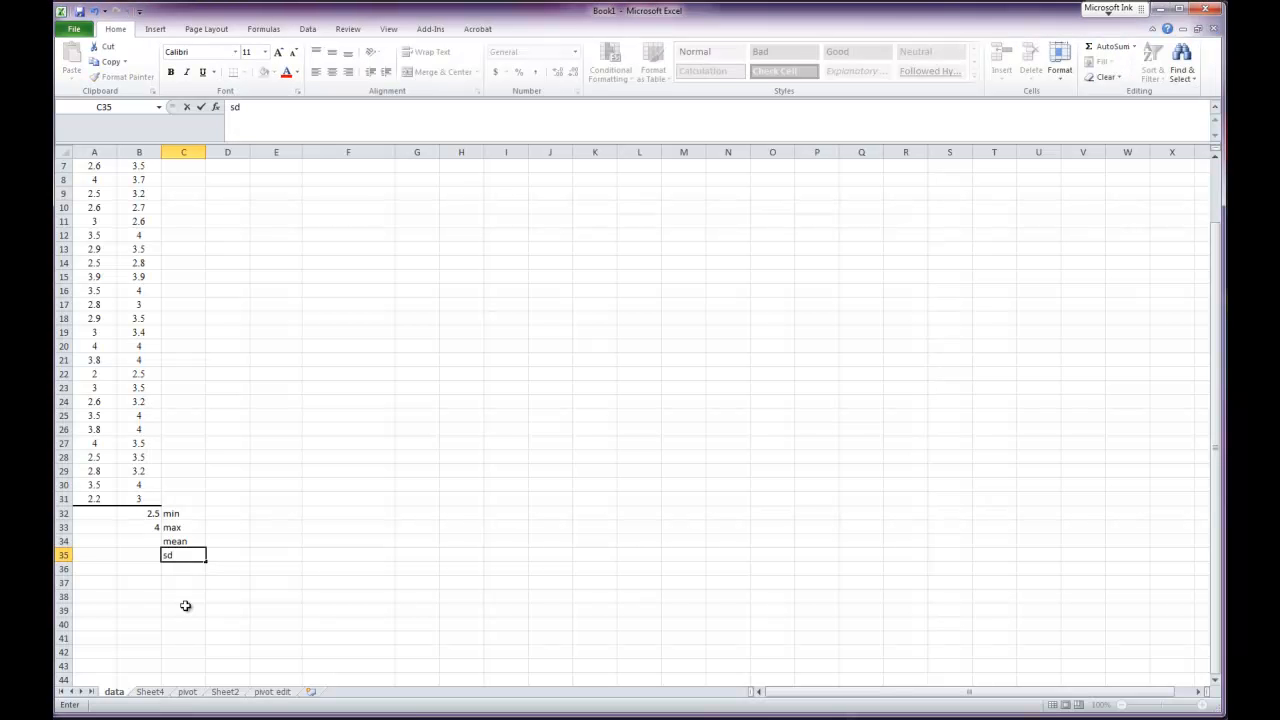
left_click(98, 543)
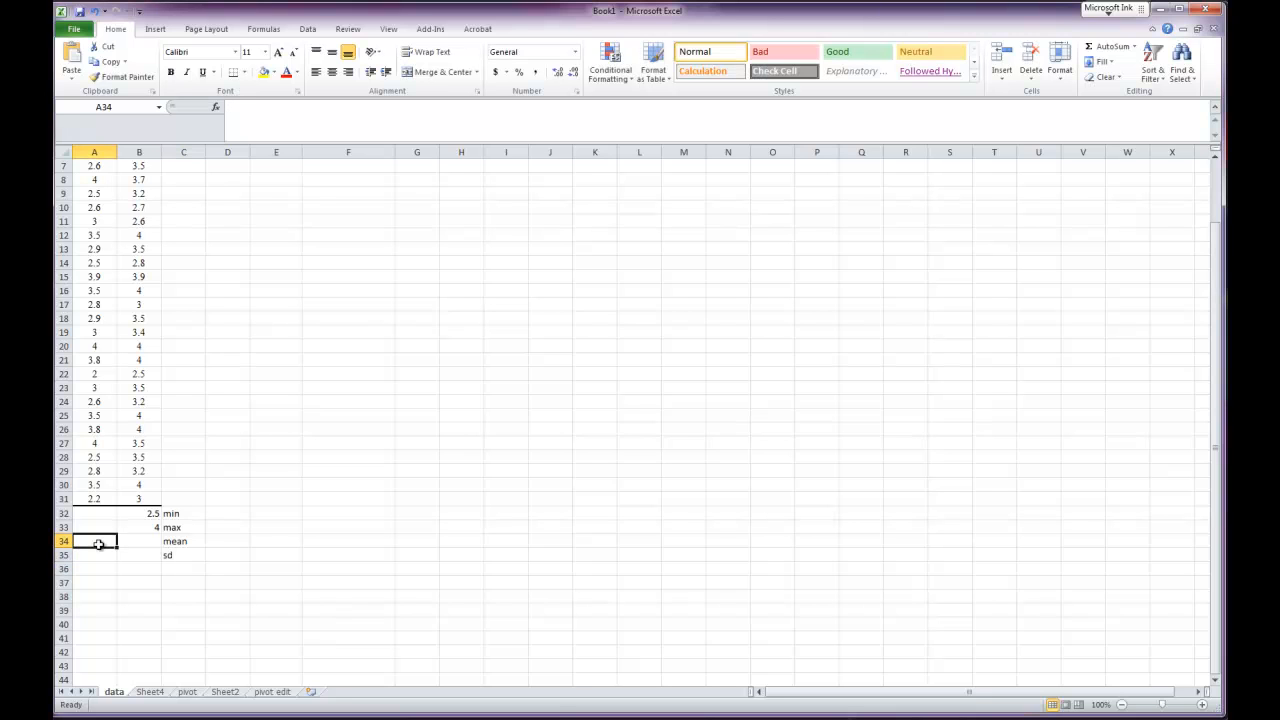
type("=ave")
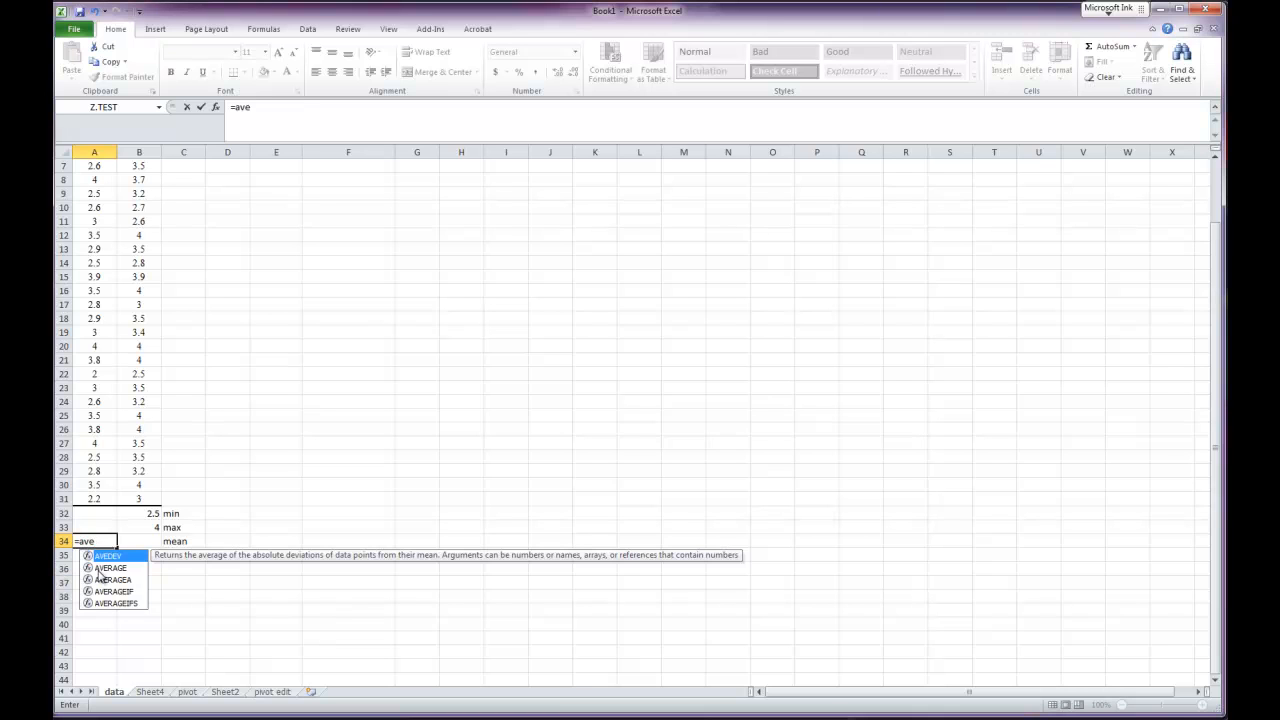
double_click(99, 568)
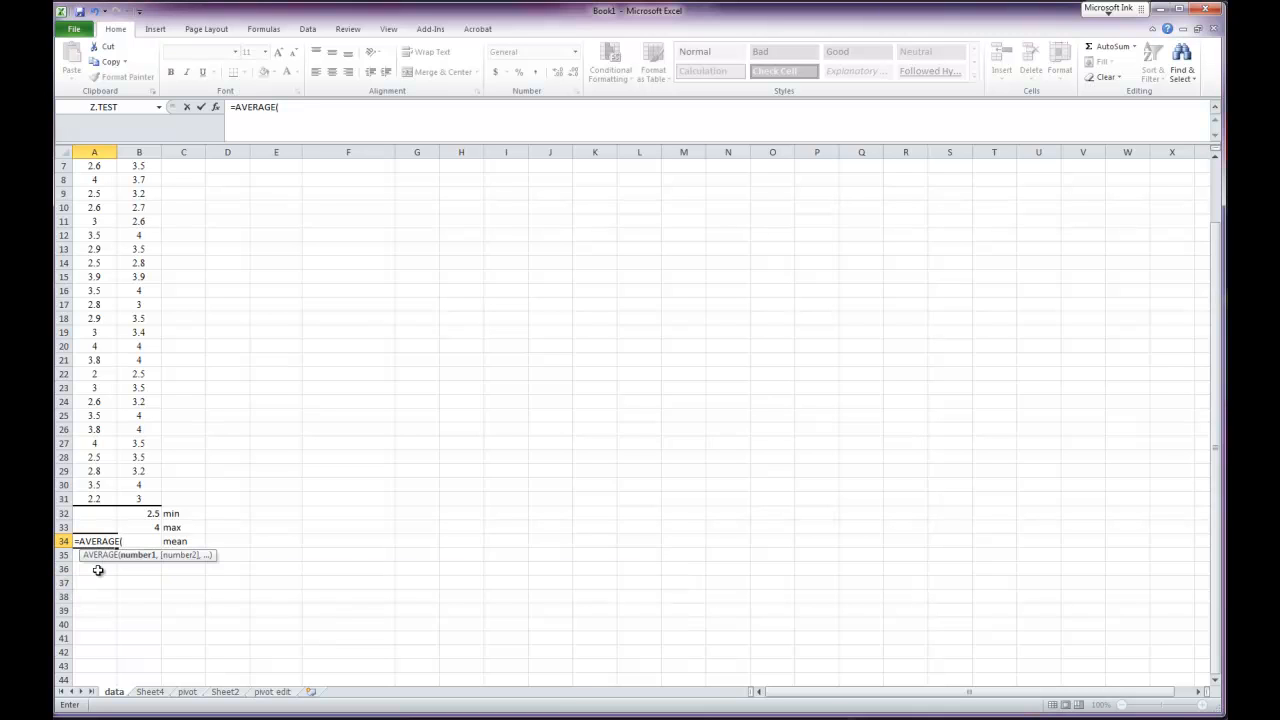
scroll(100, 525, "up", 2)
left_click_drag(91, 197, 92, 594)
key("Return")
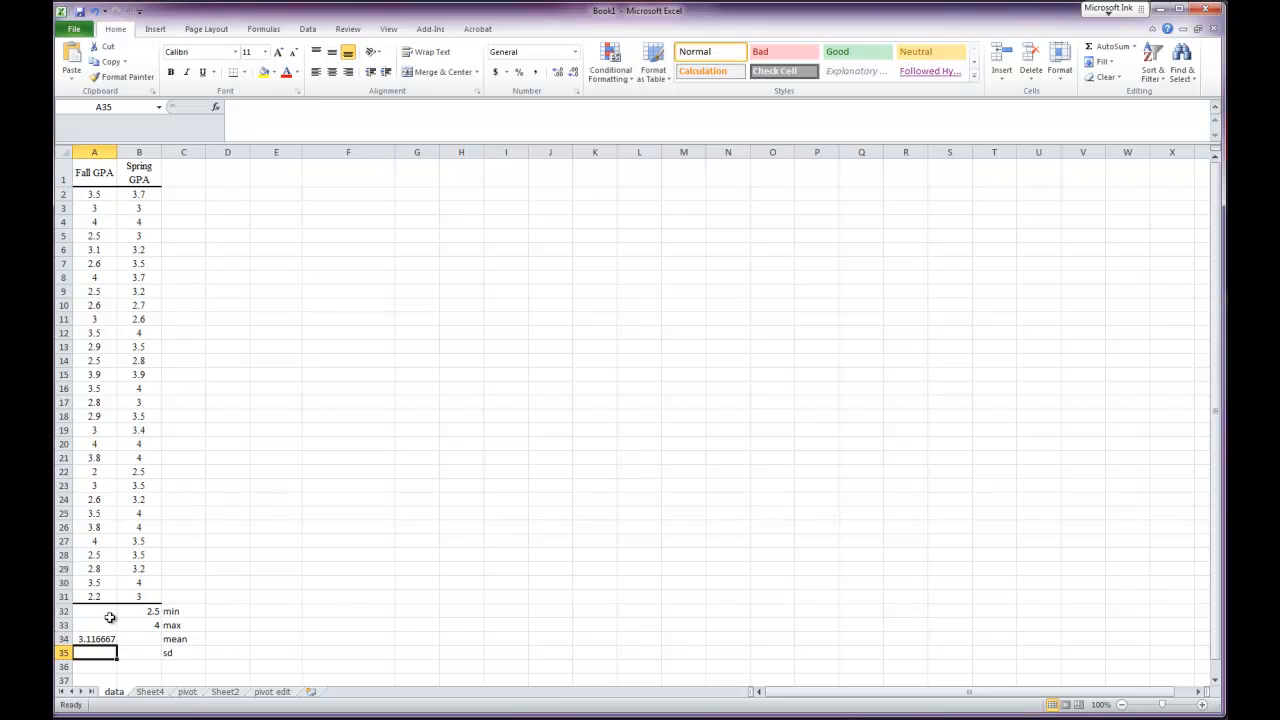
- Calculate the Spring GPA mean in B34 with the AVERAGE function over B2:B31
left_click(136, 639)
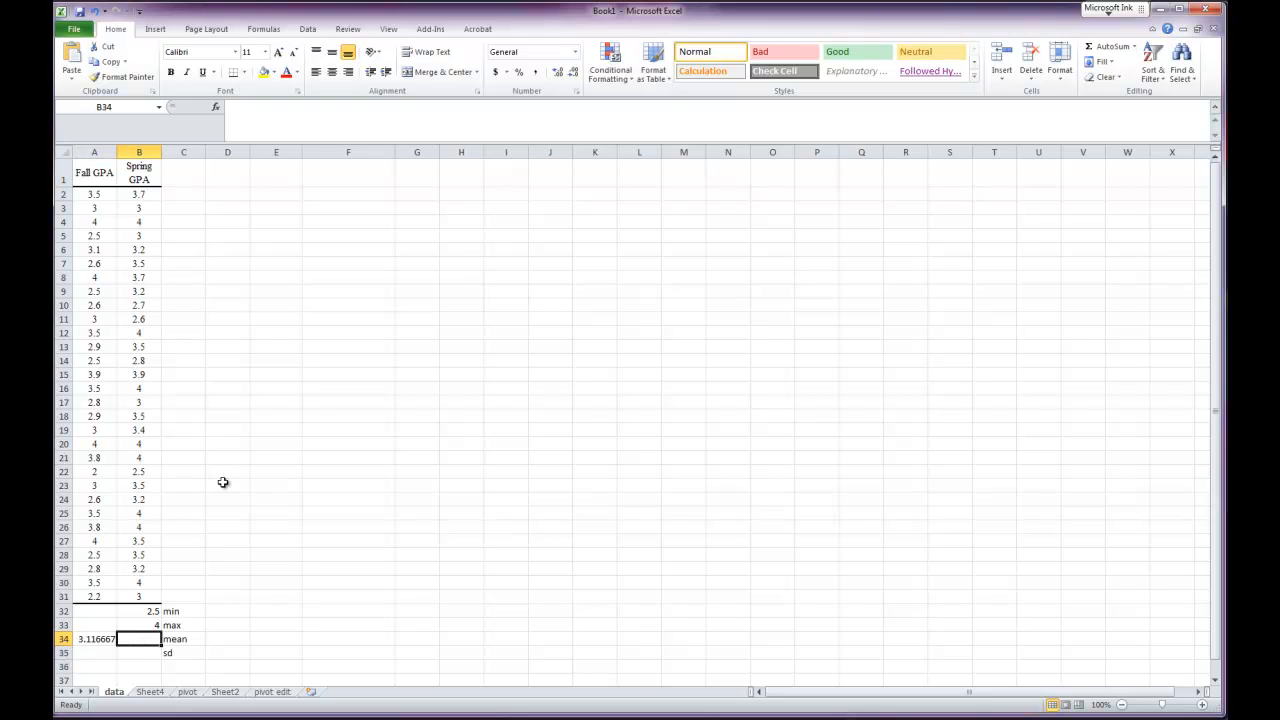
type("=av")
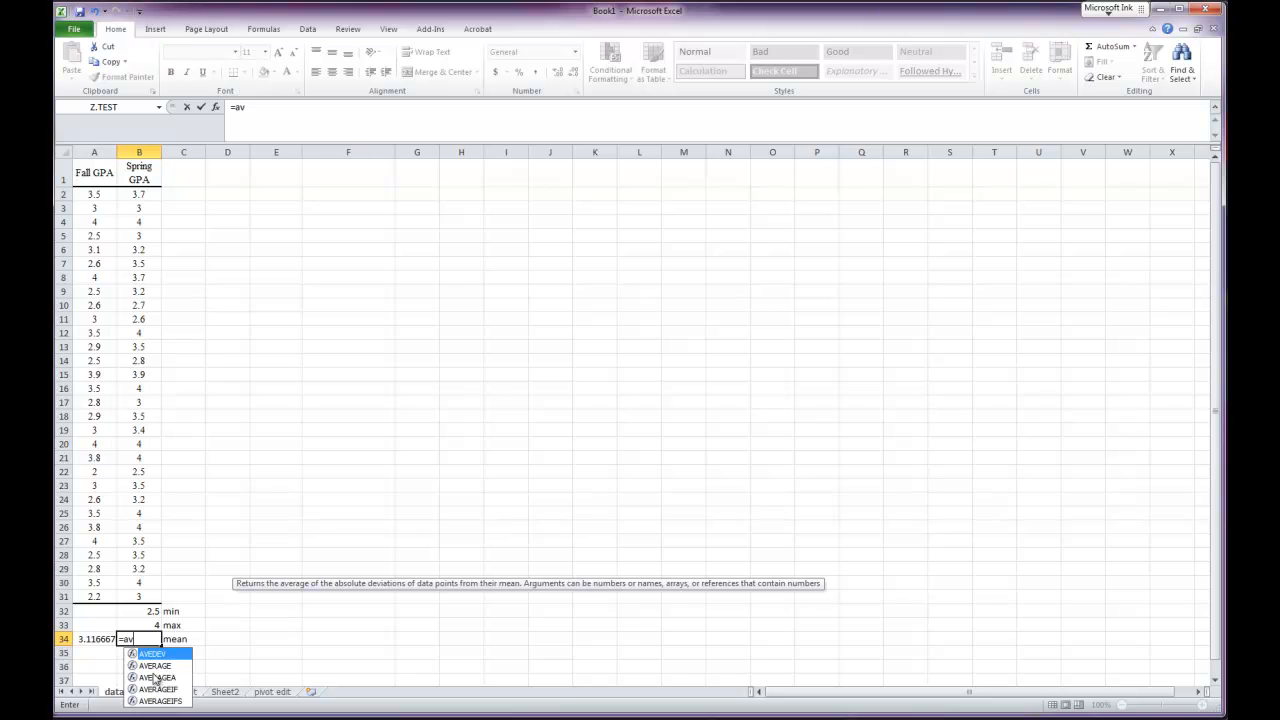
left_click(155, 665)
double_click(155, 665)
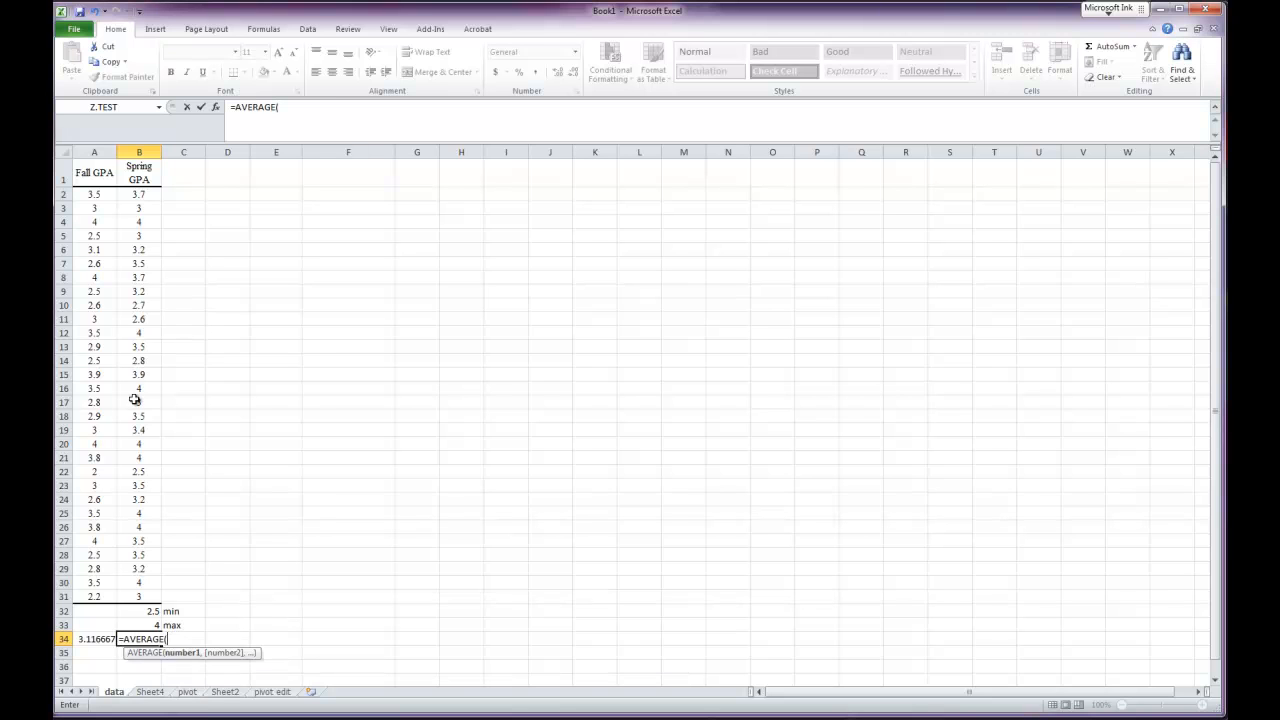
left_click_drag(131, 196, 146, 589)
key("Return")
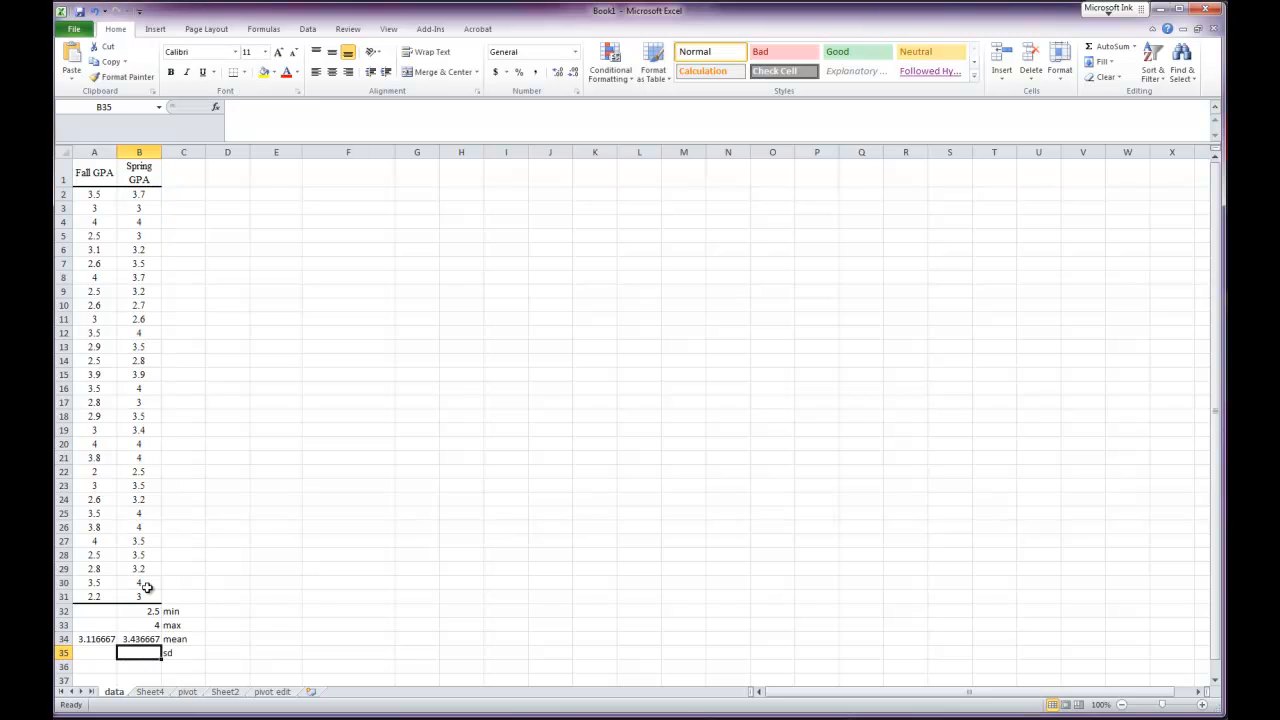
- Calculate the sample standard deviation of the Fall GPAs in A35 with STDEV.S over A2:A31
left_click(84, 655)
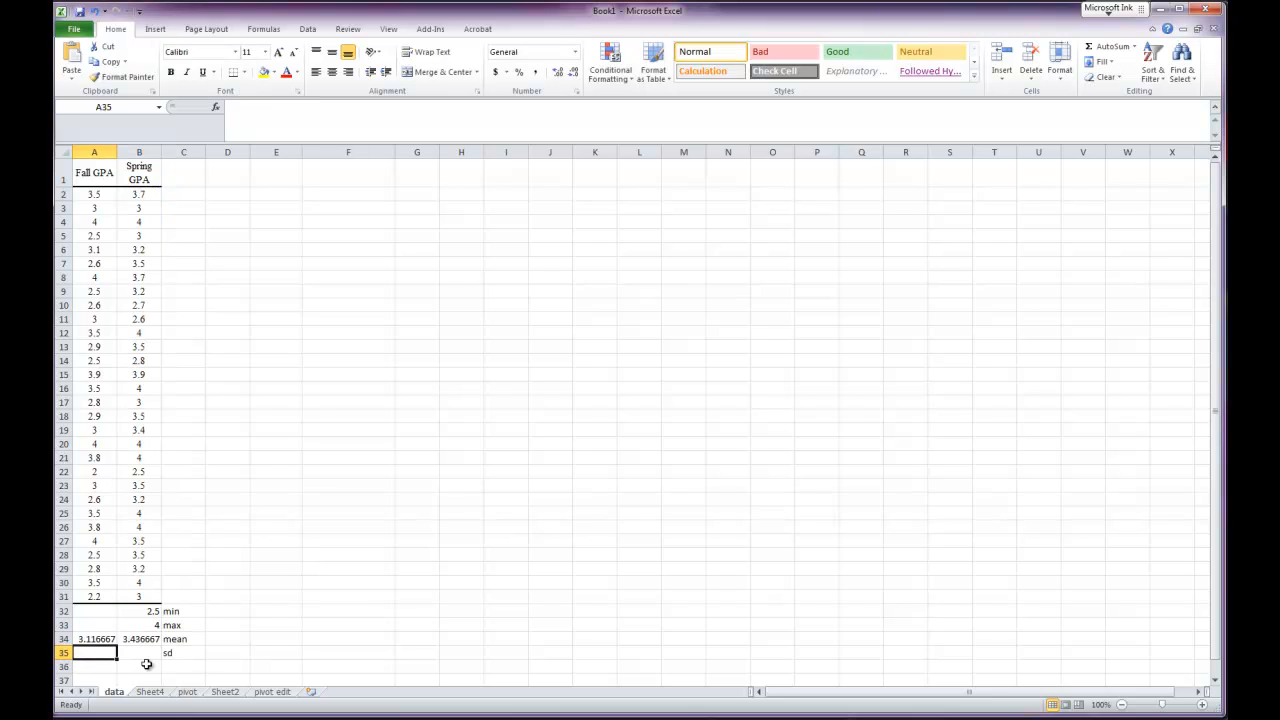
type("=")
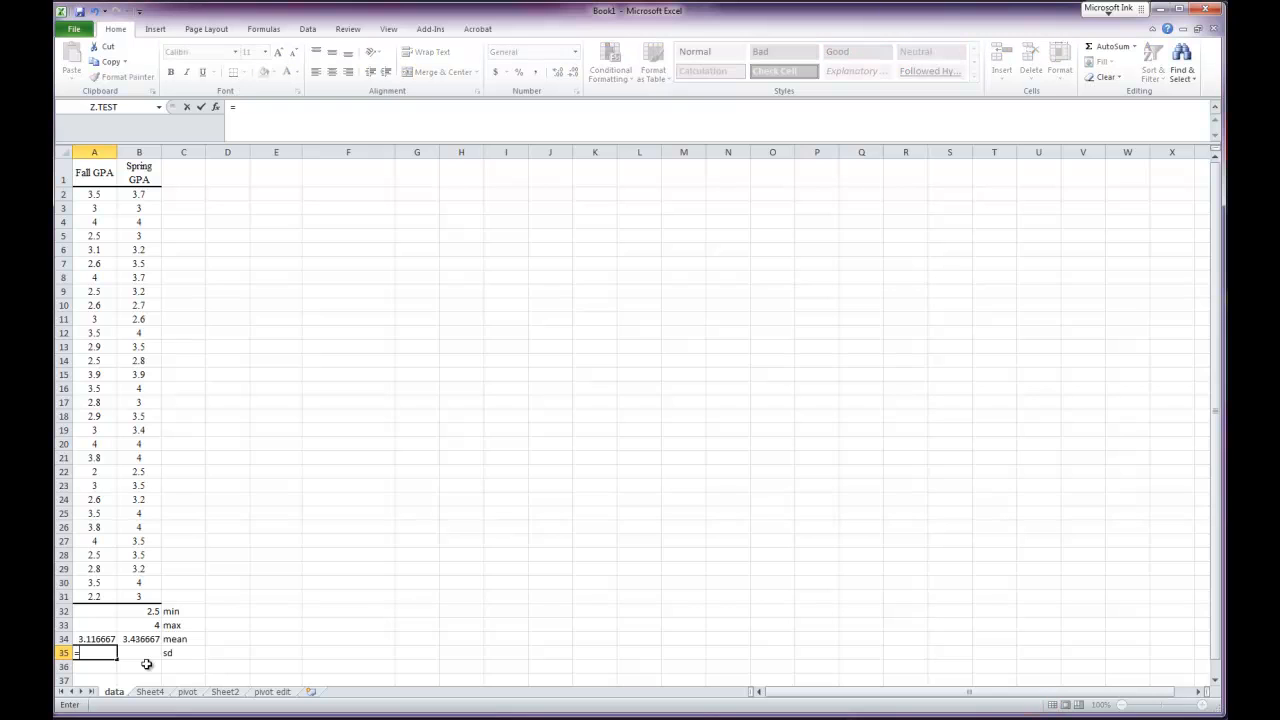
type("std")
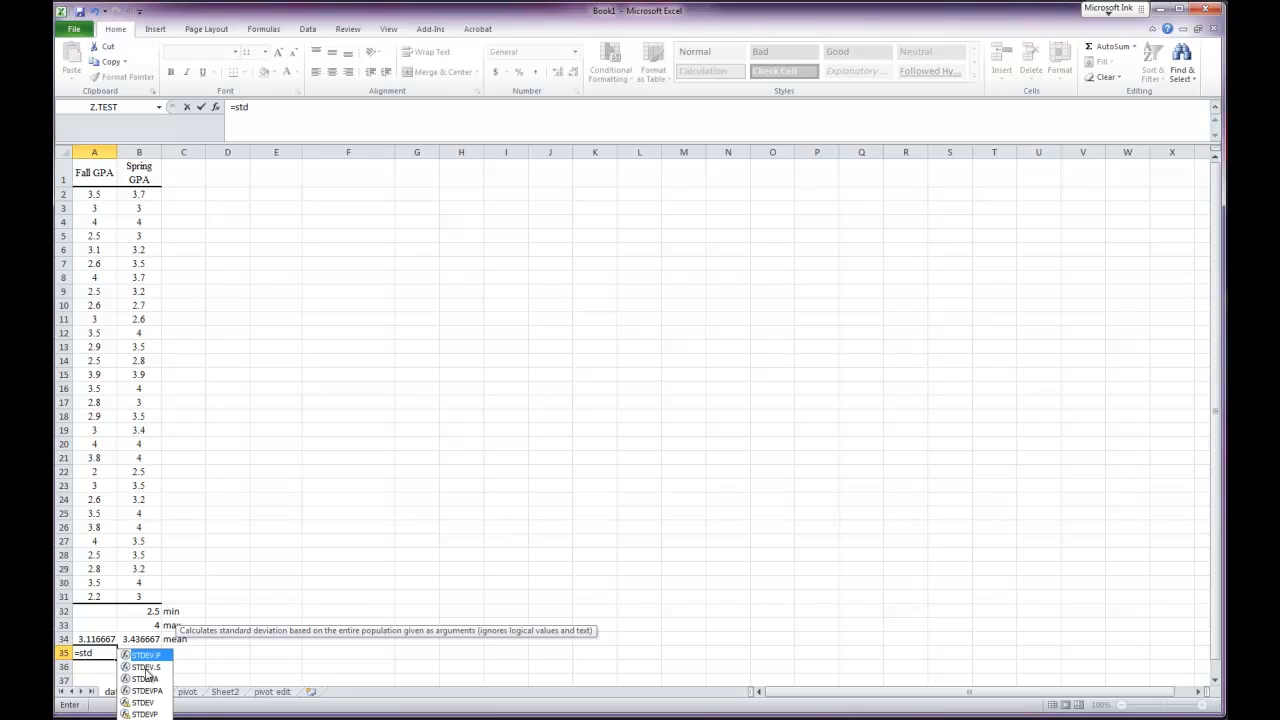
key("Down")
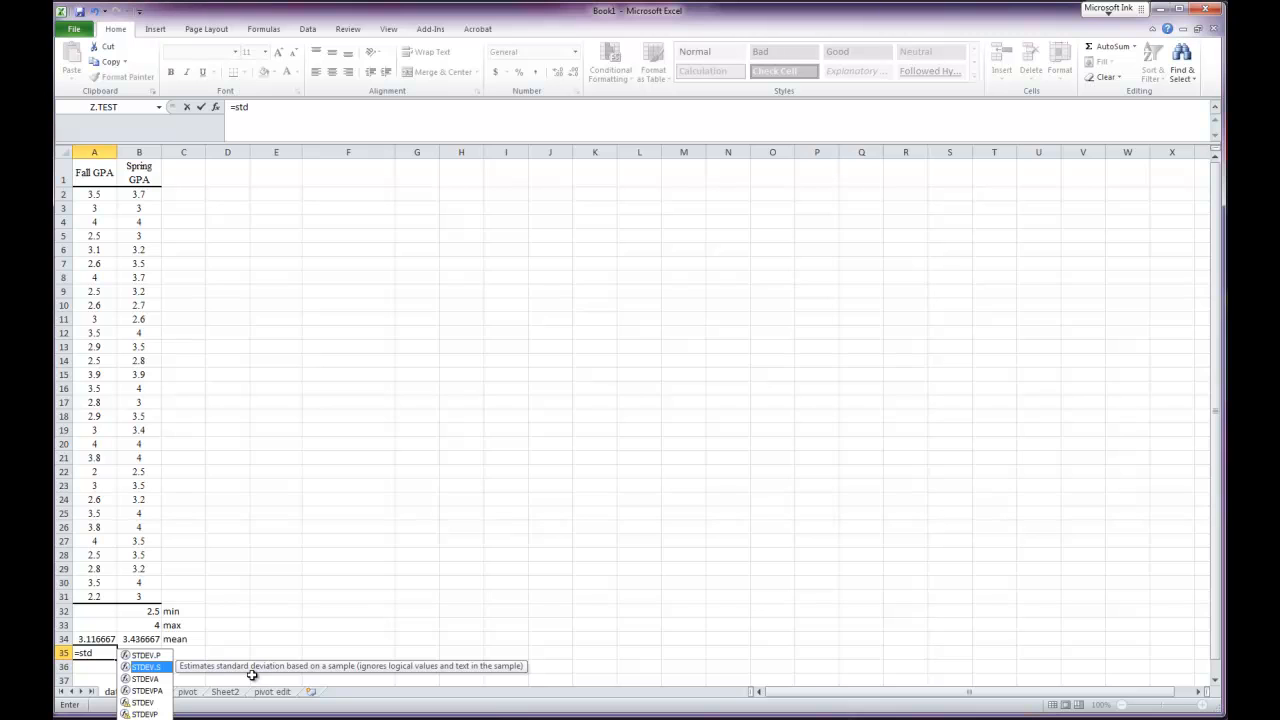
double_click(146, 667)
left_click_drag(87, 196, 90, 596)
key("Return")
- Calculate the sample standard deviation of the Spring GPAs in B35 with STDEV.S over B2:B31
left_click(141, 652)
type("=st")
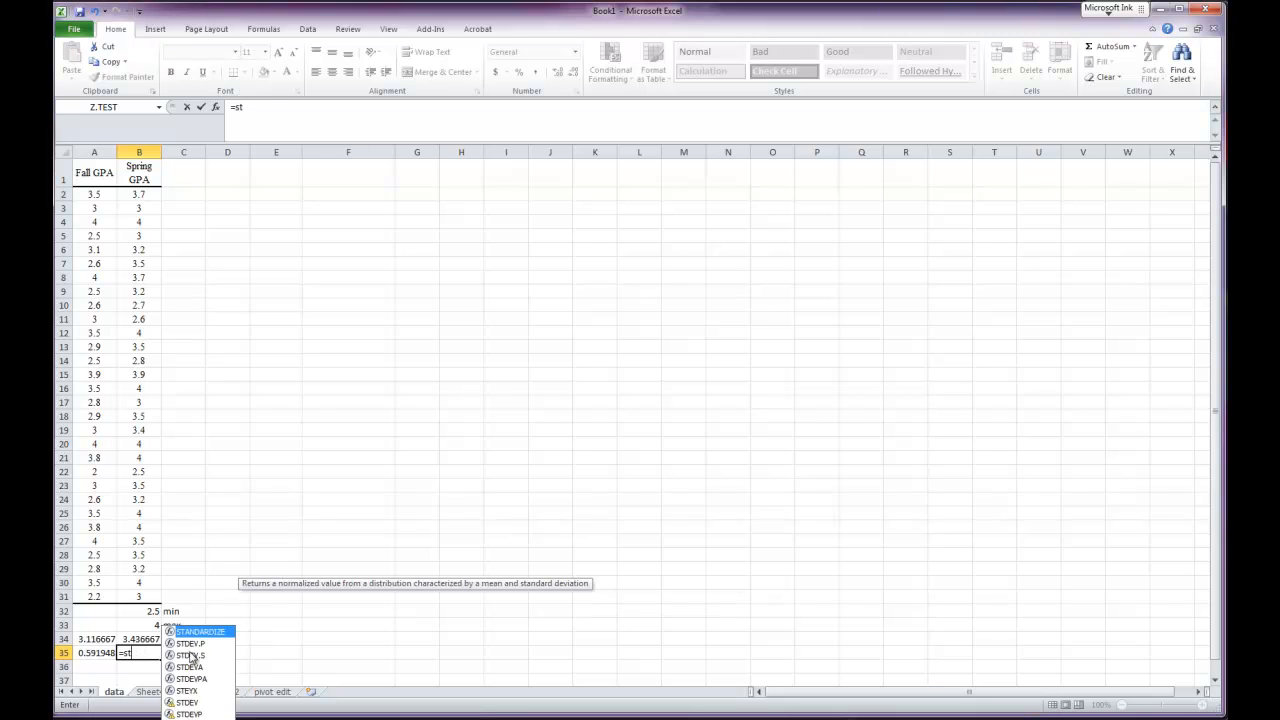
double_click(190, 657)
left_click_drag(139, 194, 151, 597)
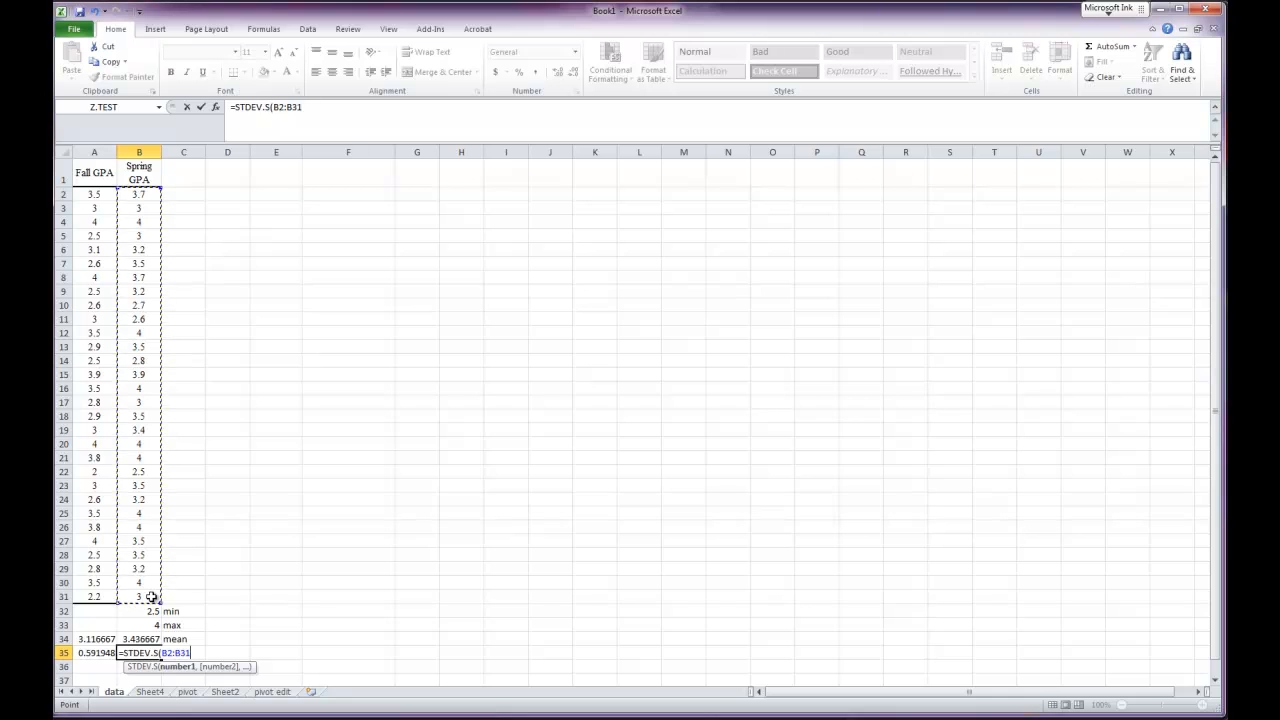
key("Return")
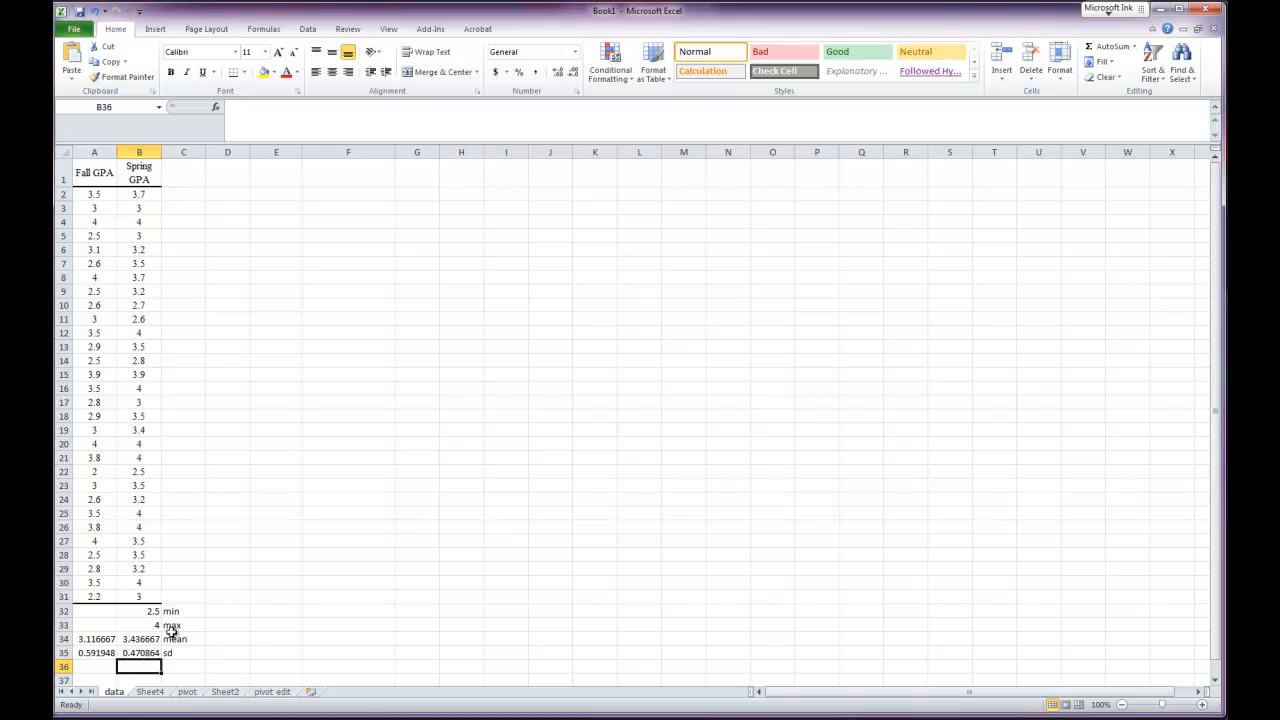
- Check the rounding requirement in Word's question 3, then format the Excel results in A34:B35 as Number with 4 decimal places
left_click(165, 717)
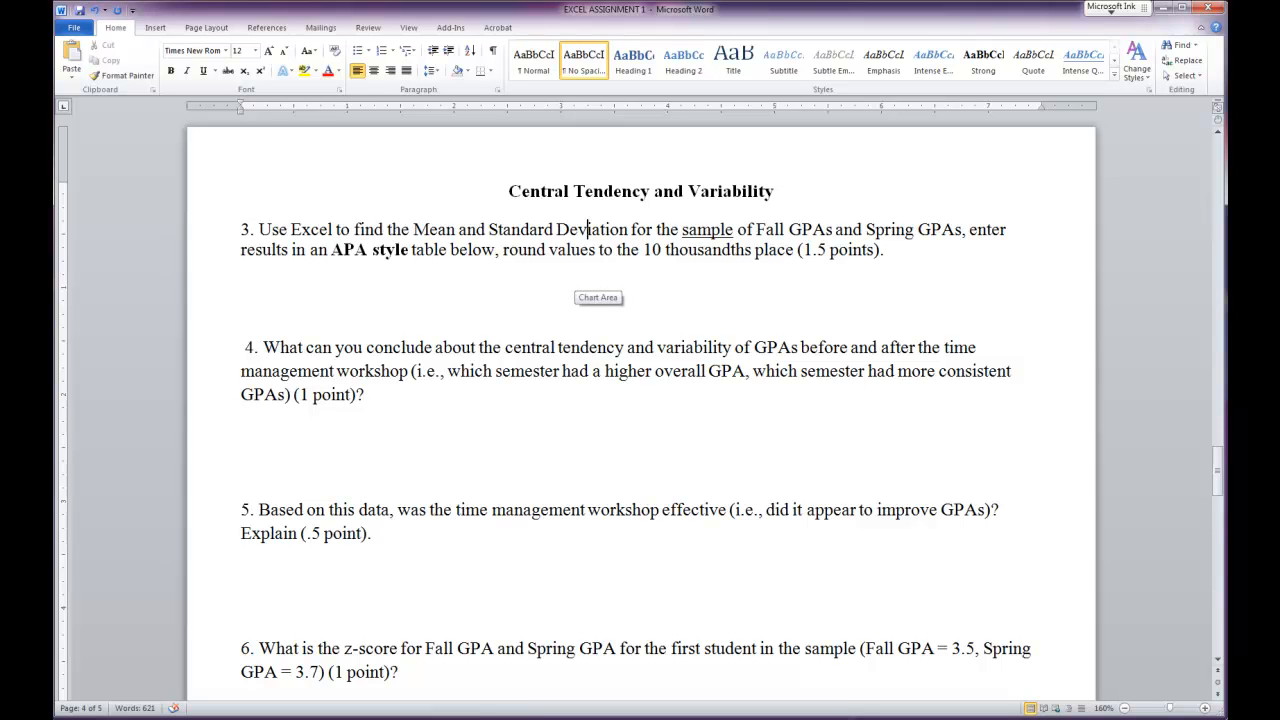
mouse_move(190, 716)
left_click(210, 688)
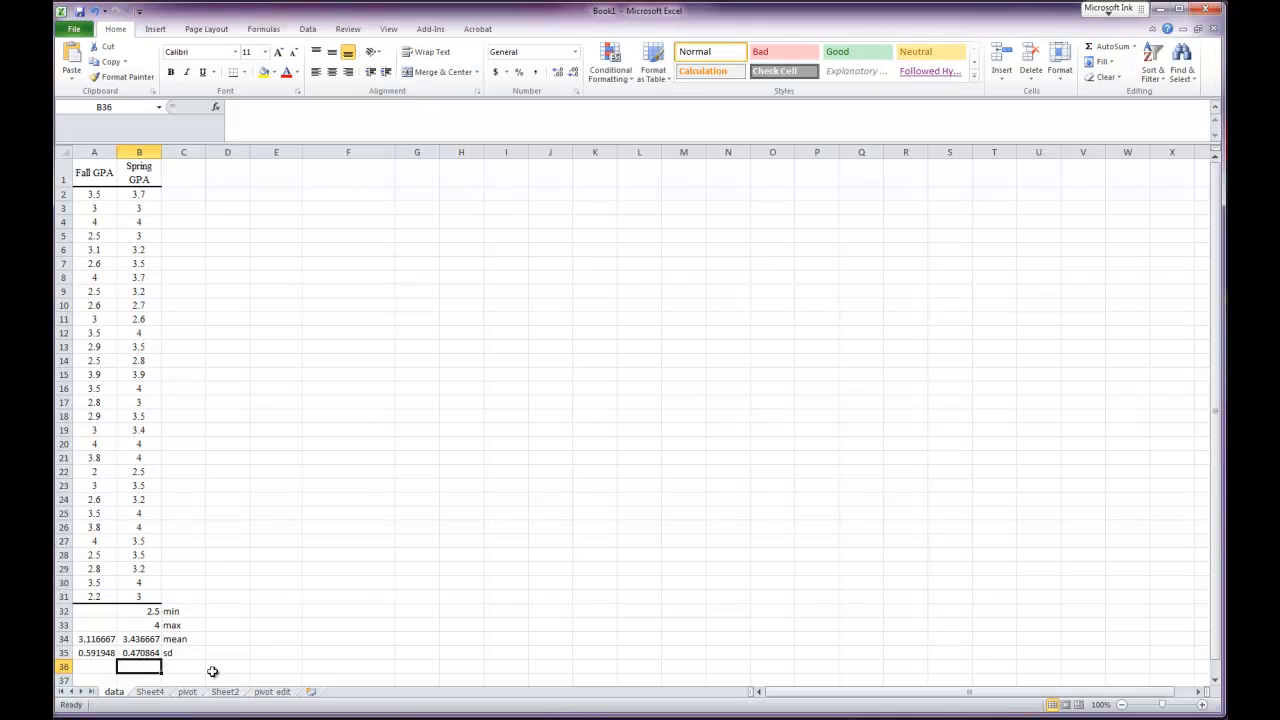
left_click_drag(95, 639, 134, 650)
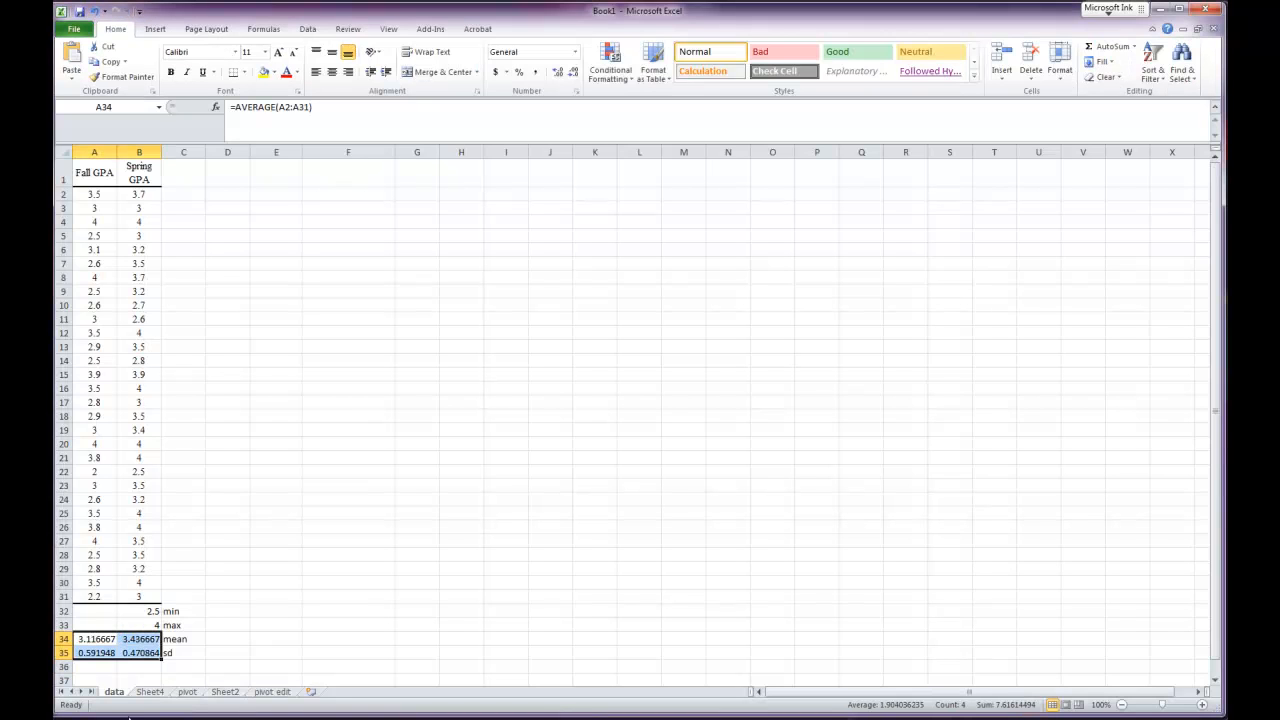
right_click(141, 642)
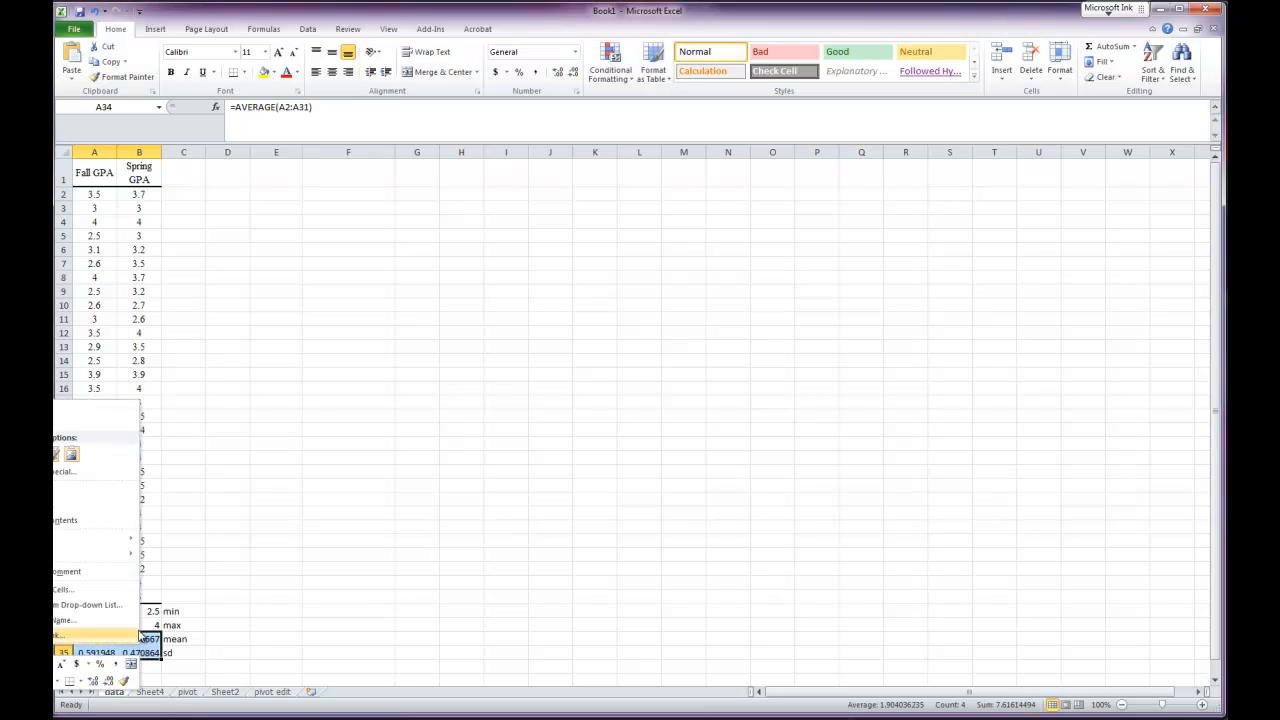
left_click(58, 596)
left_click_drag(135, 412, 590, 258)
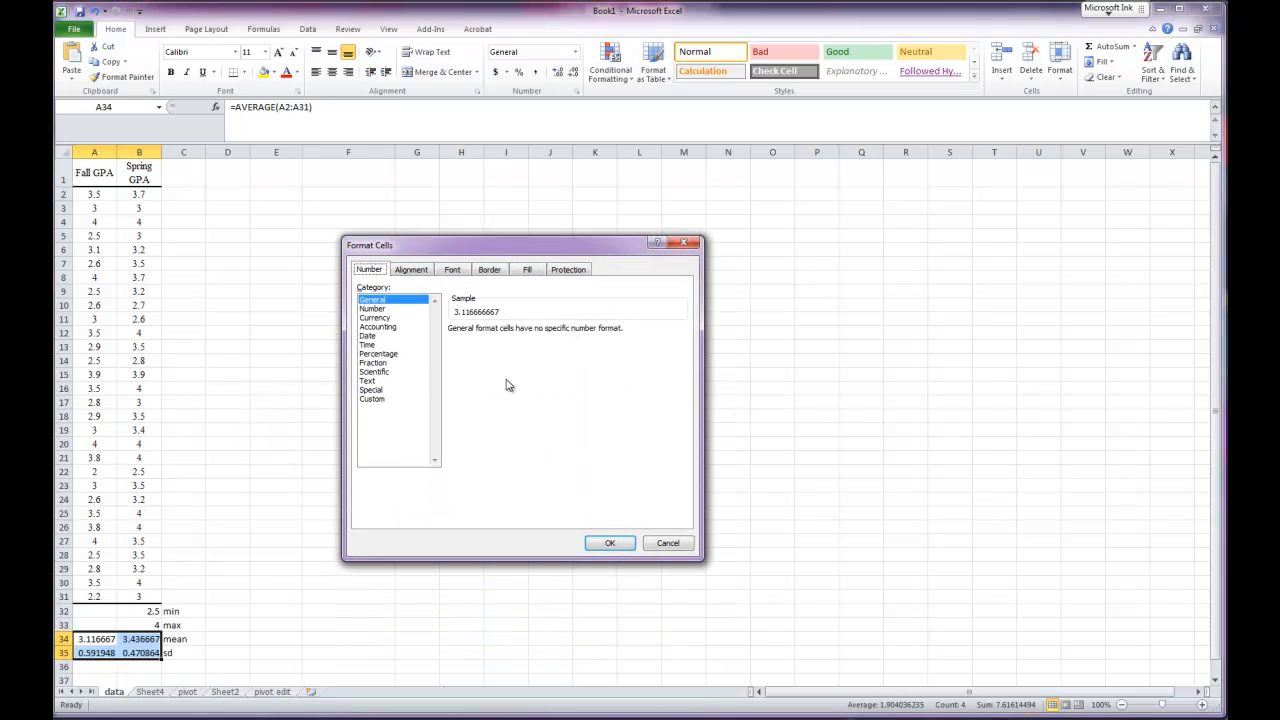
left_click(376, 308)
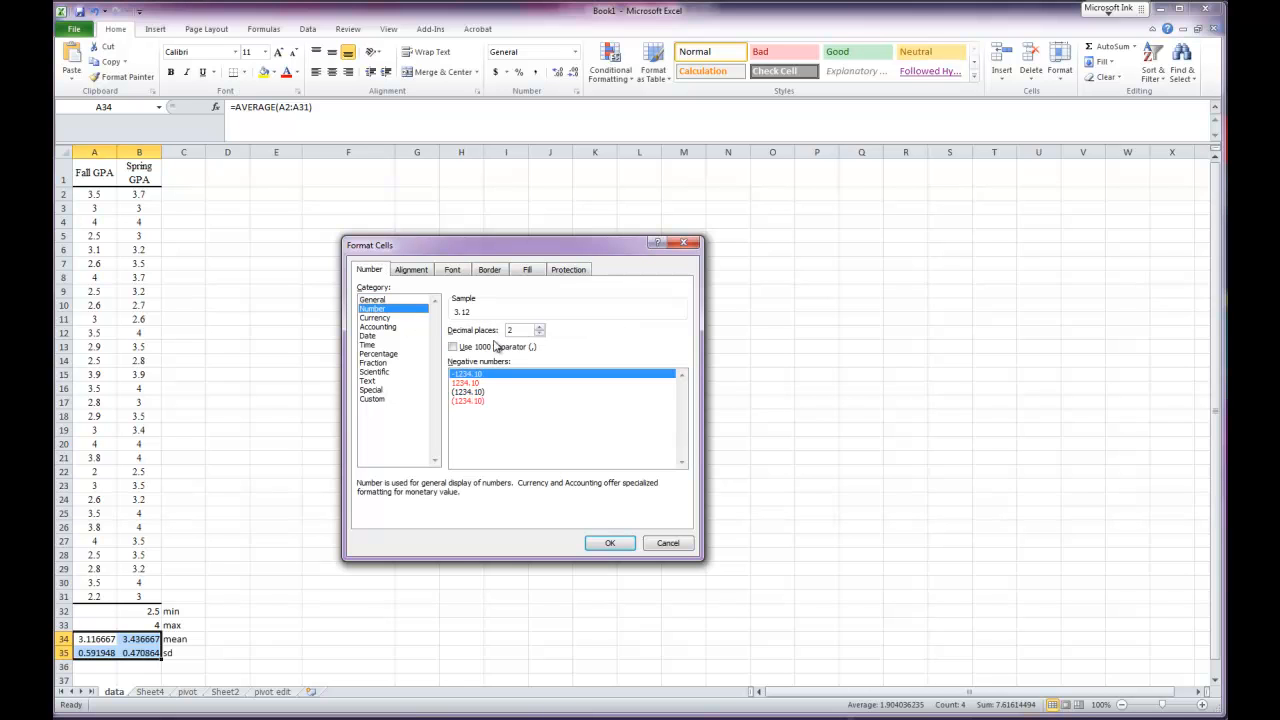
left_click(538, 328)
left_click(538, 328)
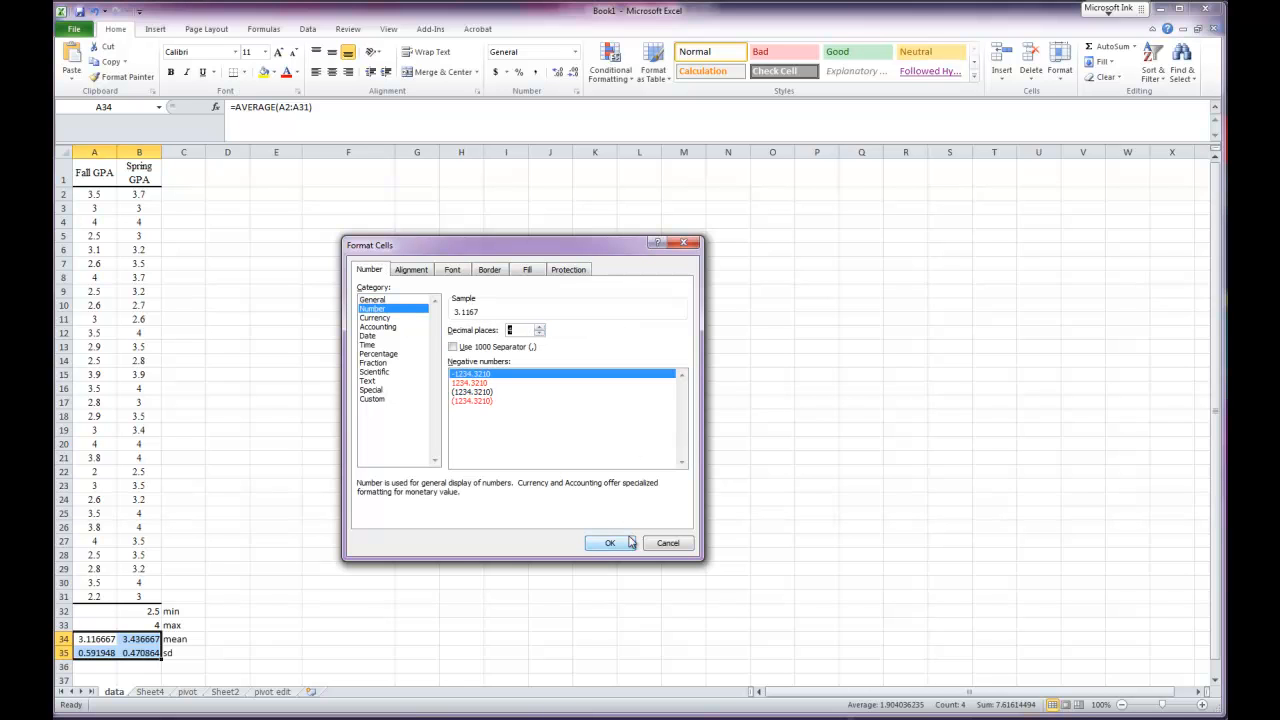
left_click(622, 544)
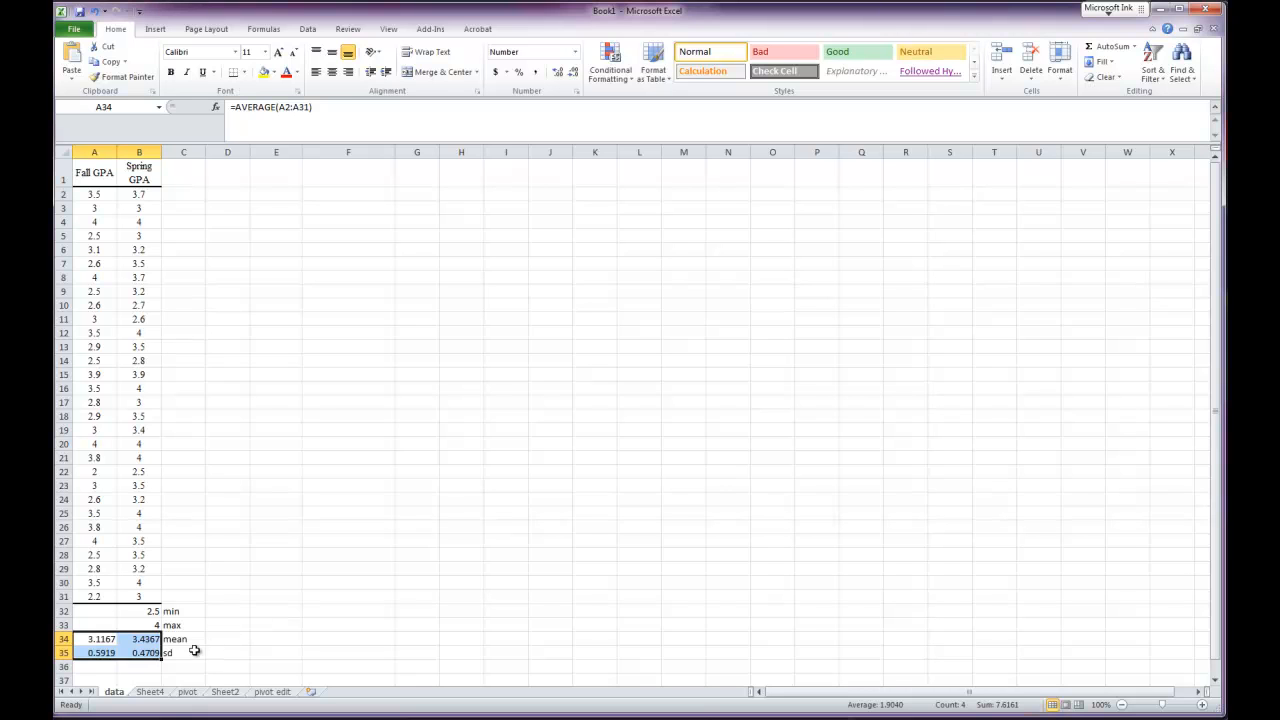
- Copy the means, standard deviations and their labels from A34:C35 and paste them below question 3 in Word, adding a blank line after them
left_click(140, 652)
left_click_drag(180, 652, 99, 638)
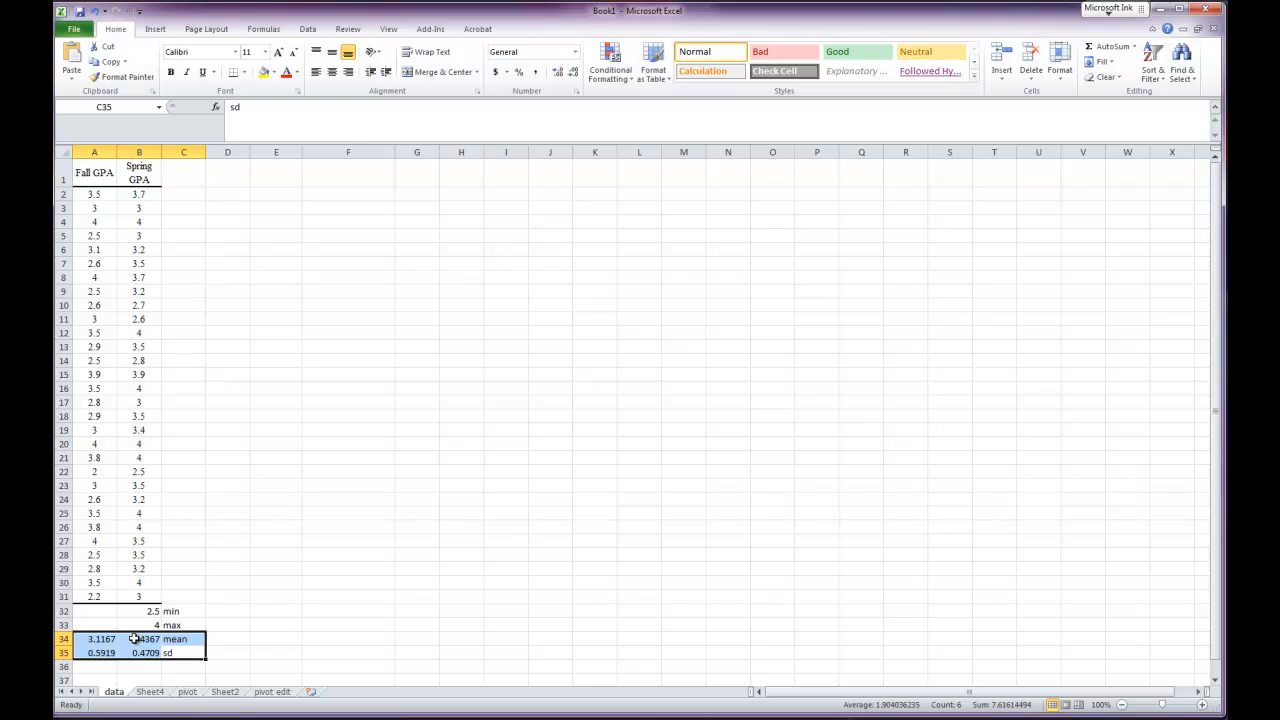
key("ctrl+c")
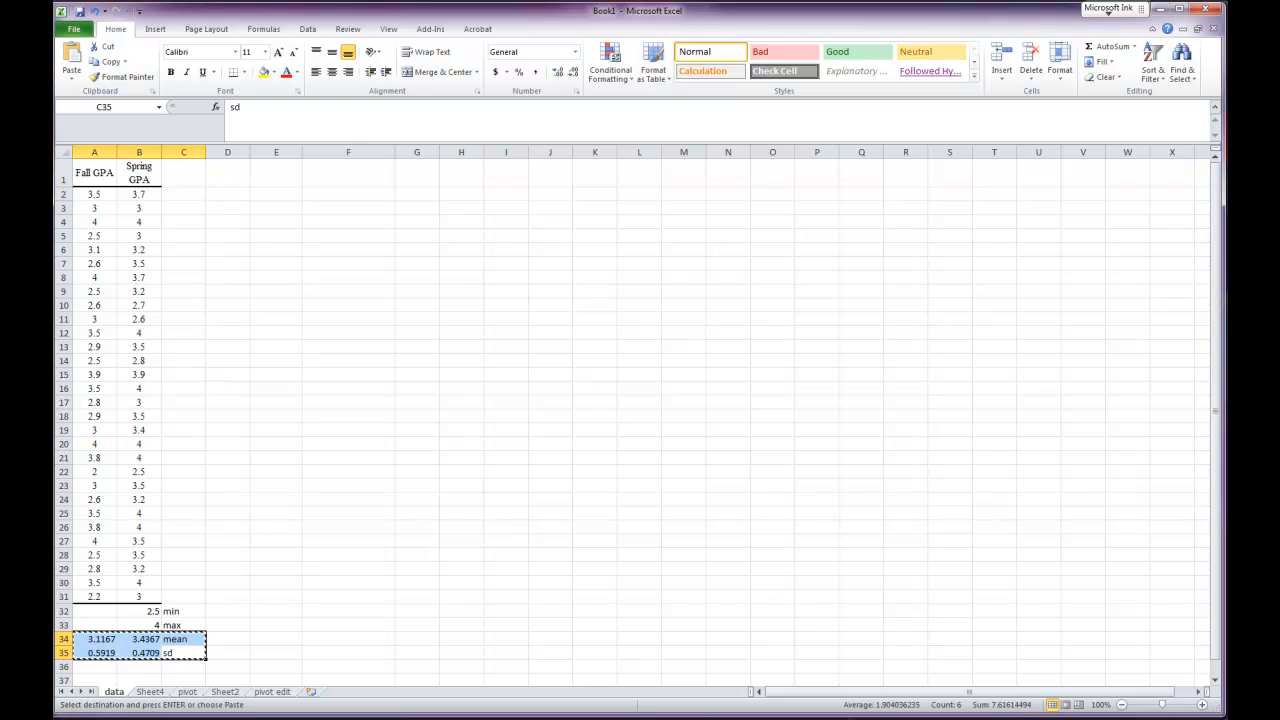
key("alt+Tab")
left_click(305, 303)
left_click(283, 275)
key("ctrl+v")
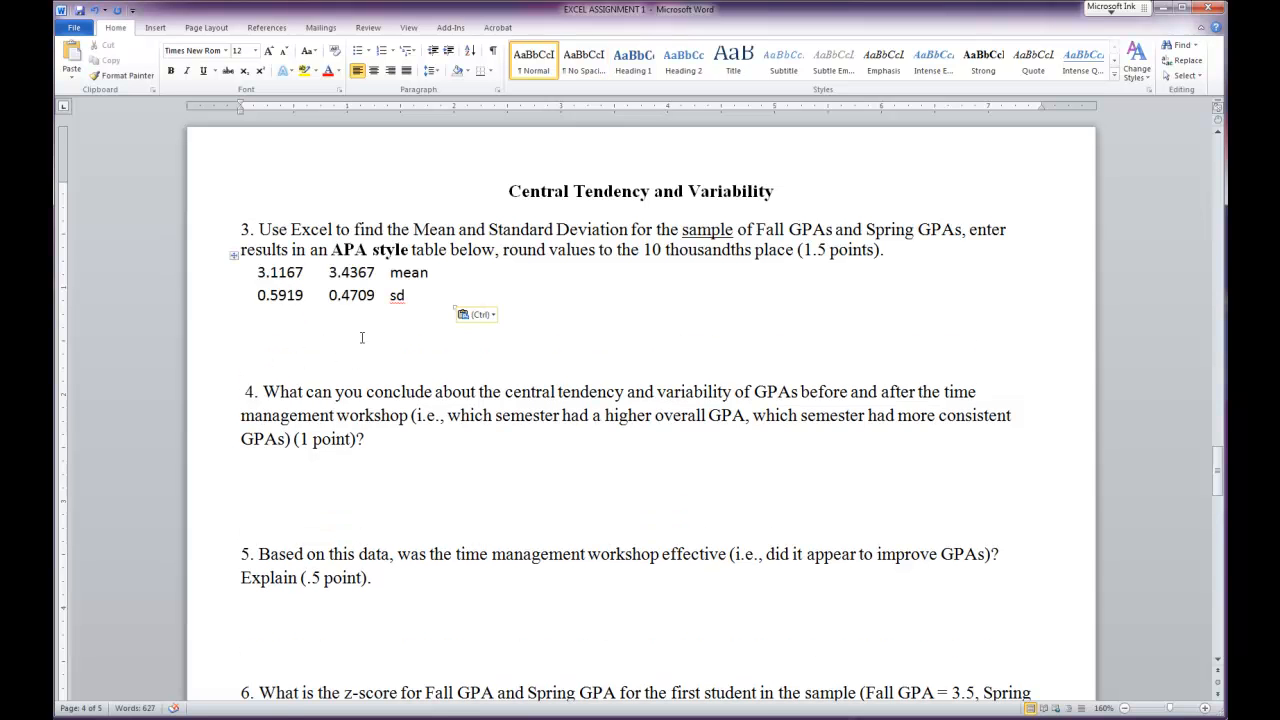
key("Return")
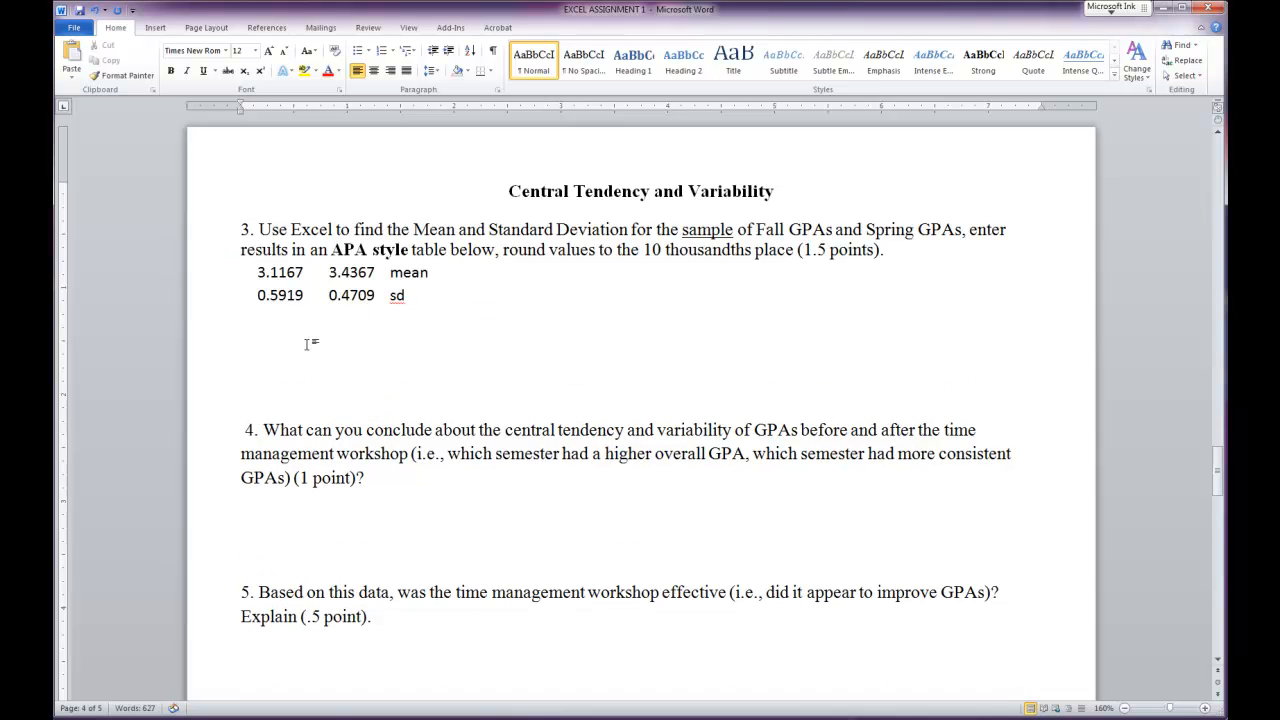
- Insert a table with five columns and four rows below the pasted results for the APA style table
left_click_drag(331, 249, 410, 250)
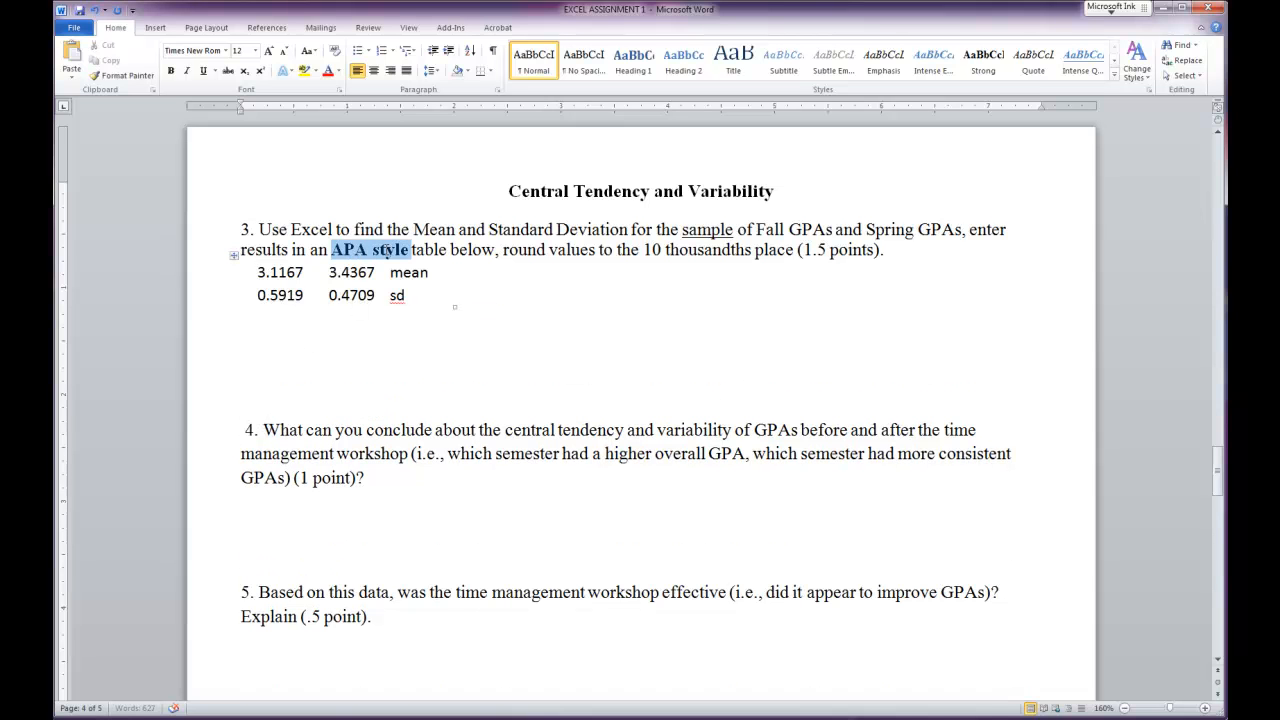
left_click(316, 355)
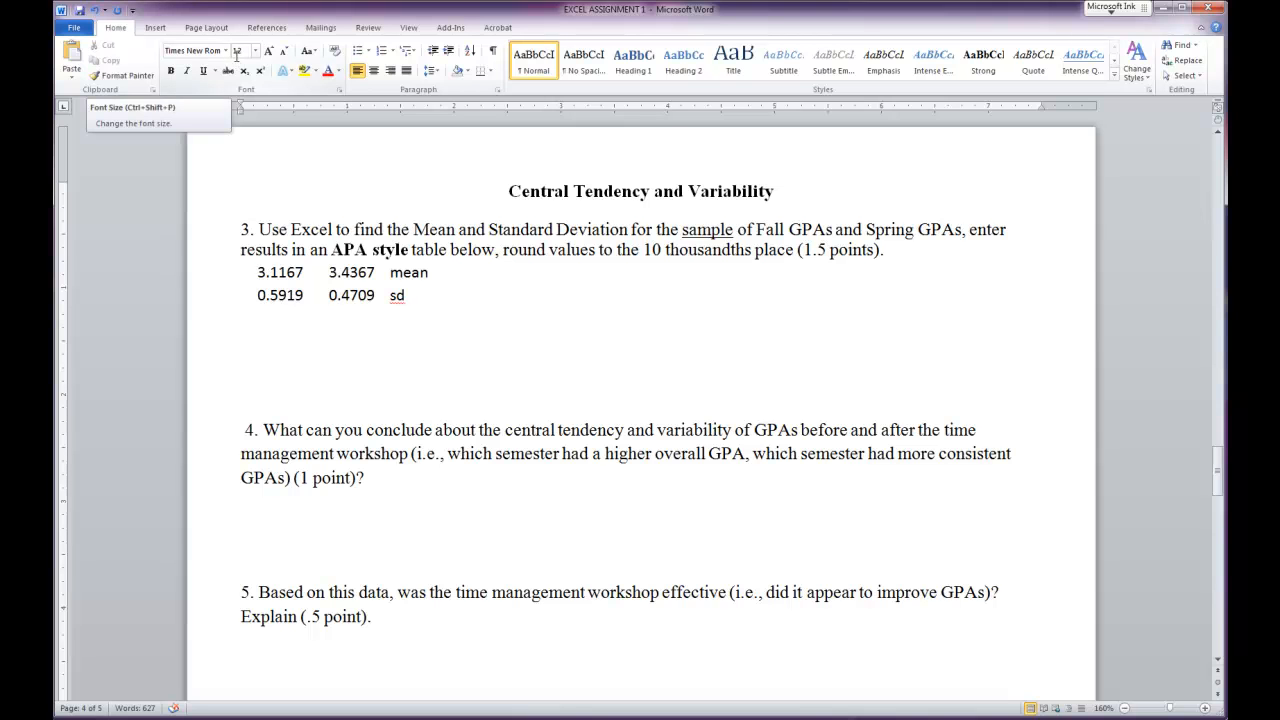
left_click(155, 27)
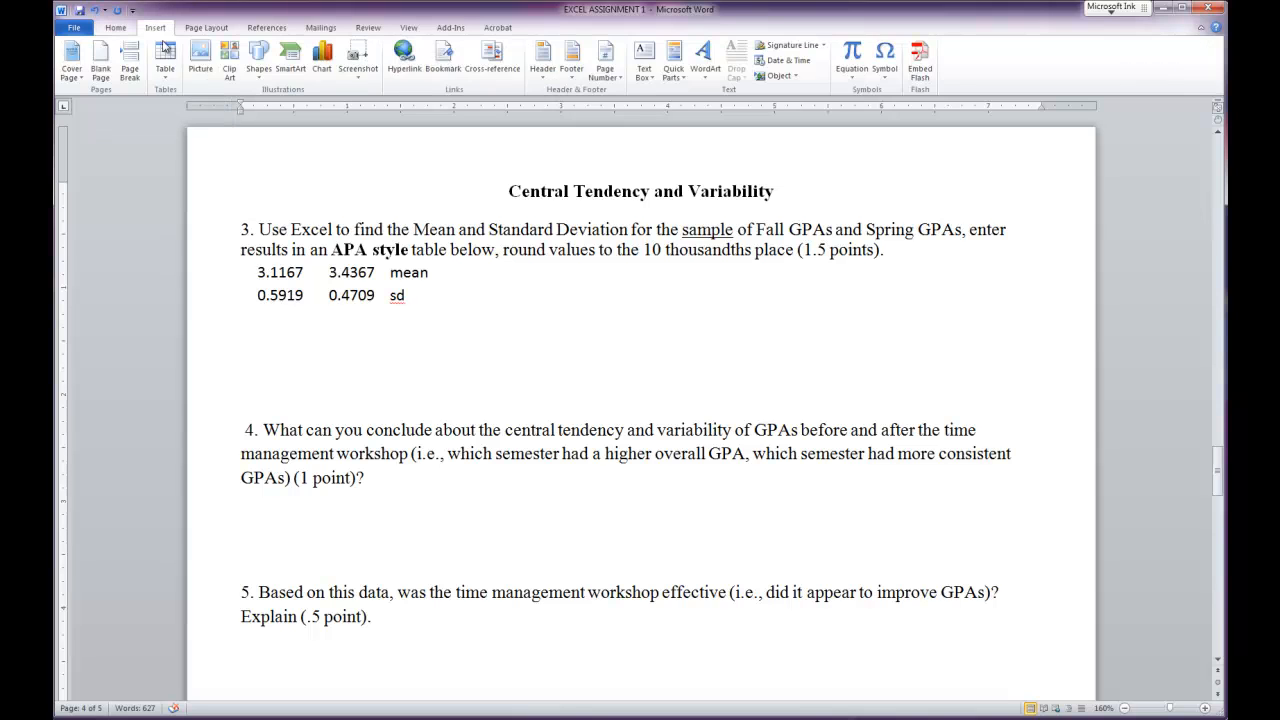
left_click(168, 66)
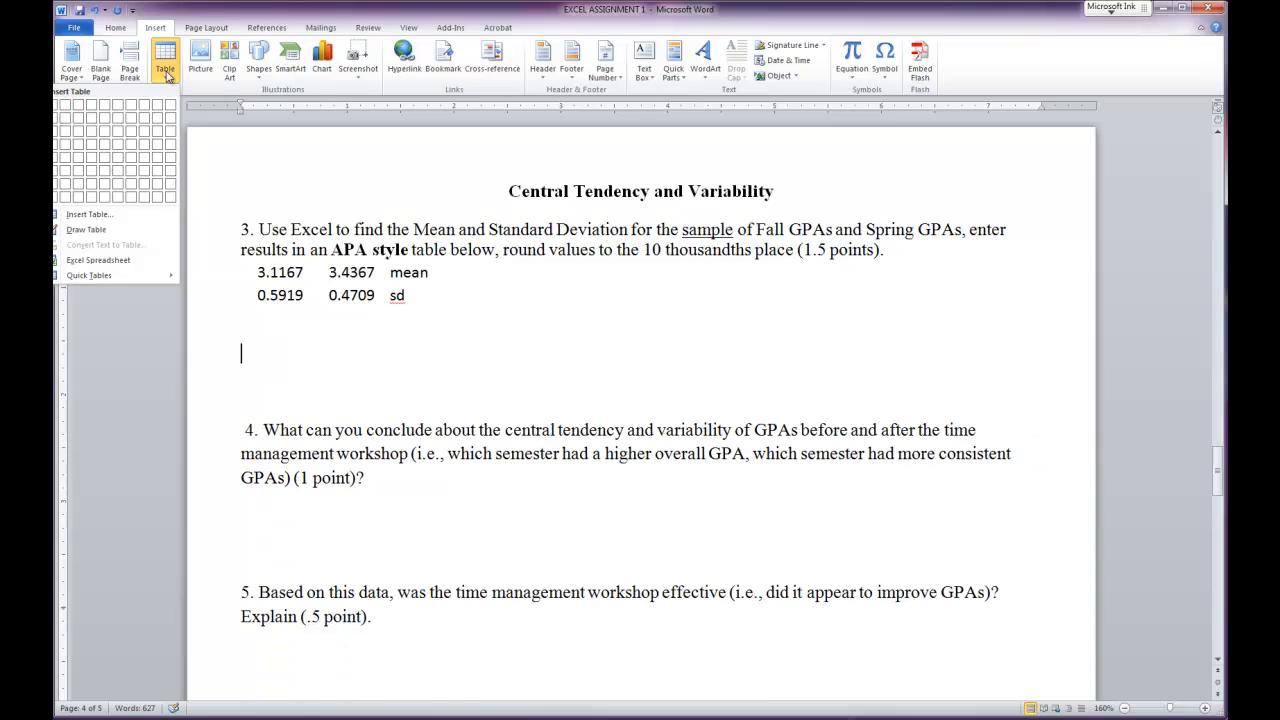
left_click(110, 145)
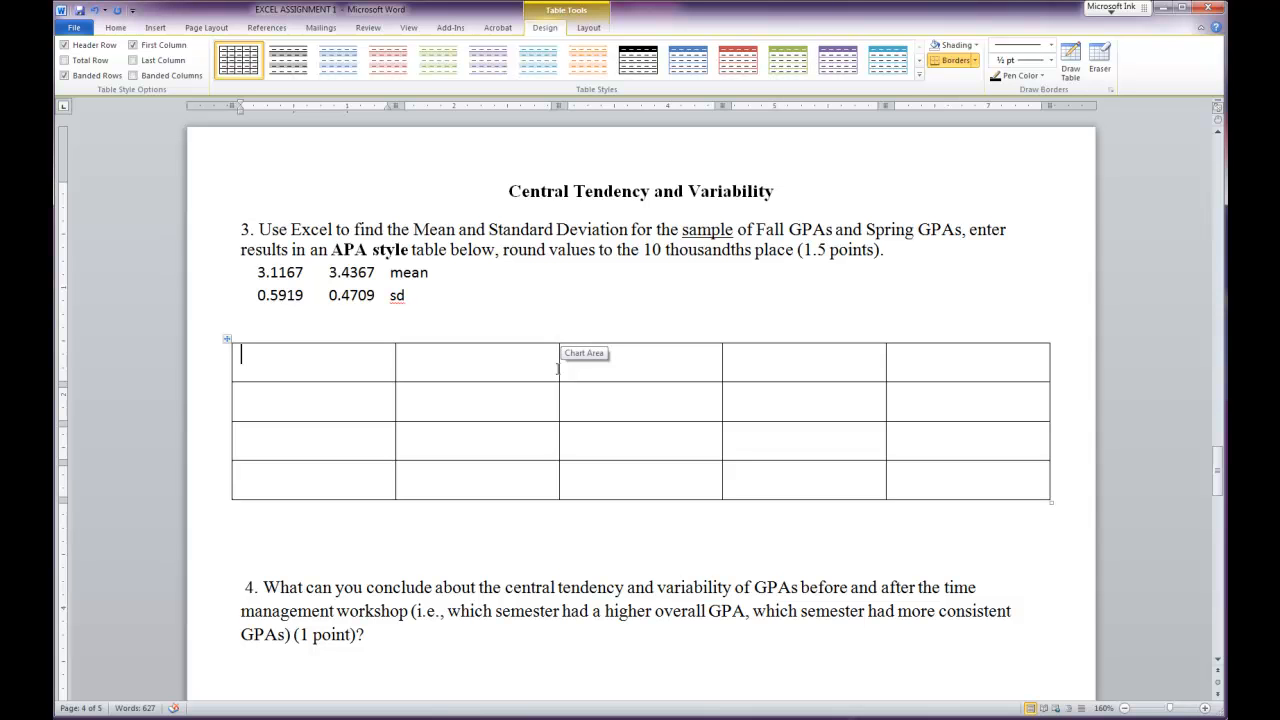
- Enter "Variable" in the second row and "GPA" in the third row of the new table's first column
left_click(342, 410)
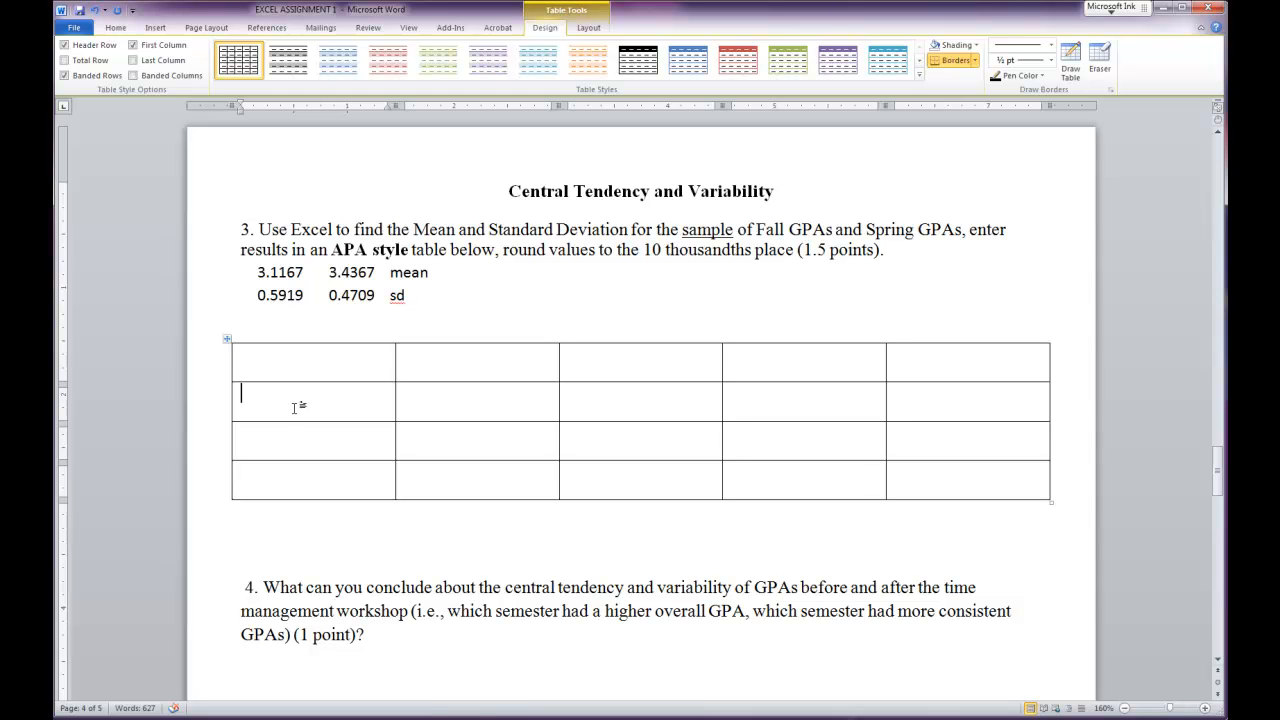
type("Variable")
left_click(300, 443)
type("GPA")
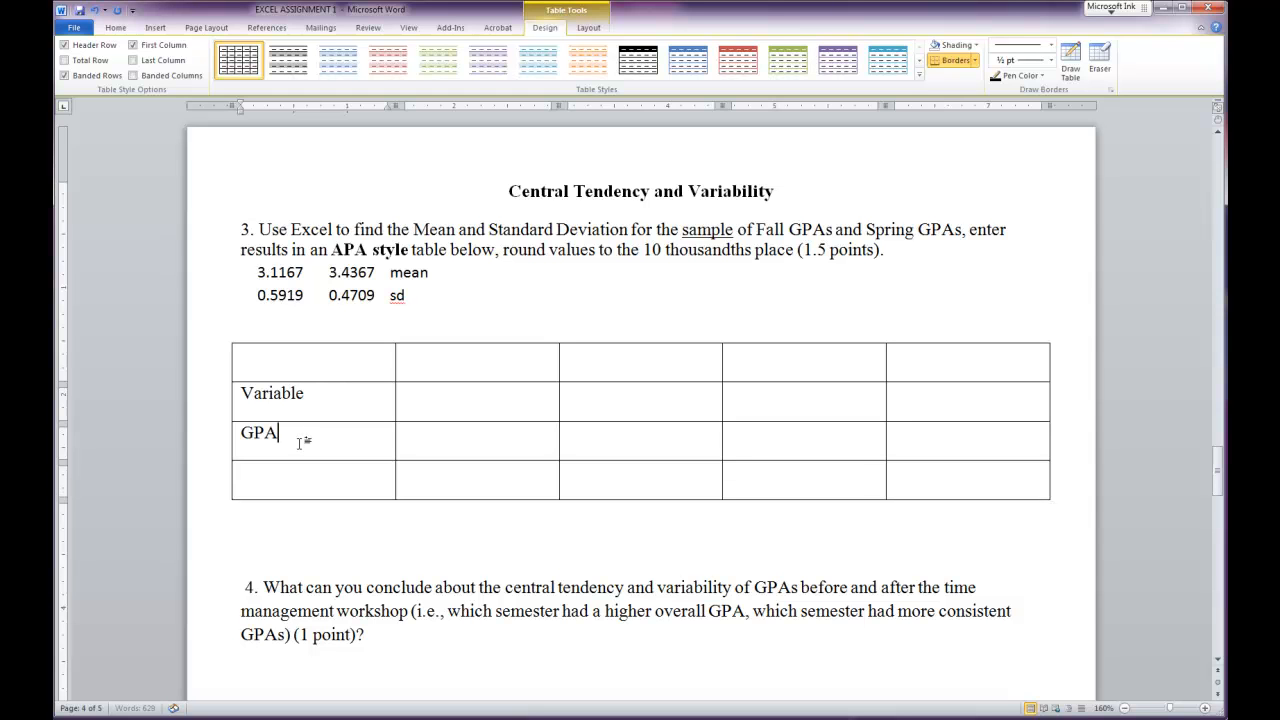
- Enter the headings "M", "SD", "M" and "SD" across the four cells after "Variable" in the table's second row
left_click(434, 400)
type("M")
key("Tab")
type("SD")
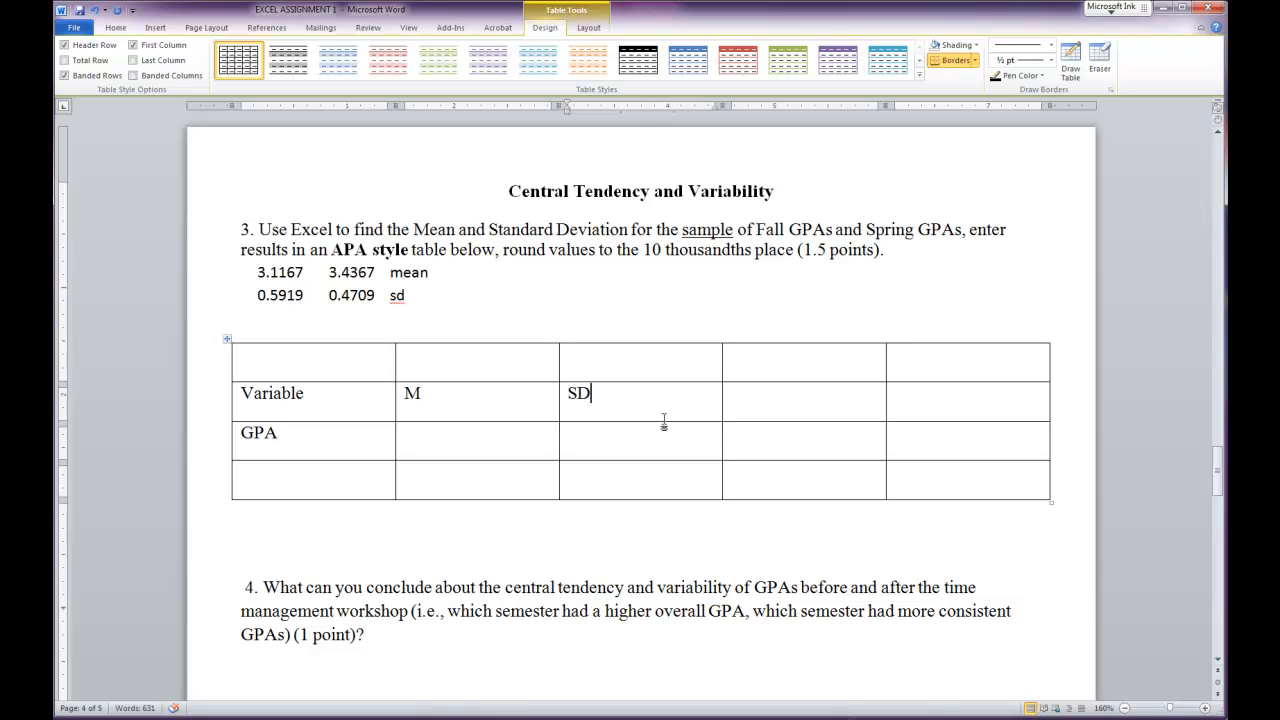
left_click(777, 403)
type("M")
left_click(903, 399)
type("SD")
- Fill the GPA row with 3.1167 and 0.5919 under the first M and SD, and 3.4367 and 0.4709 under the second pair
left_click(443, 435)
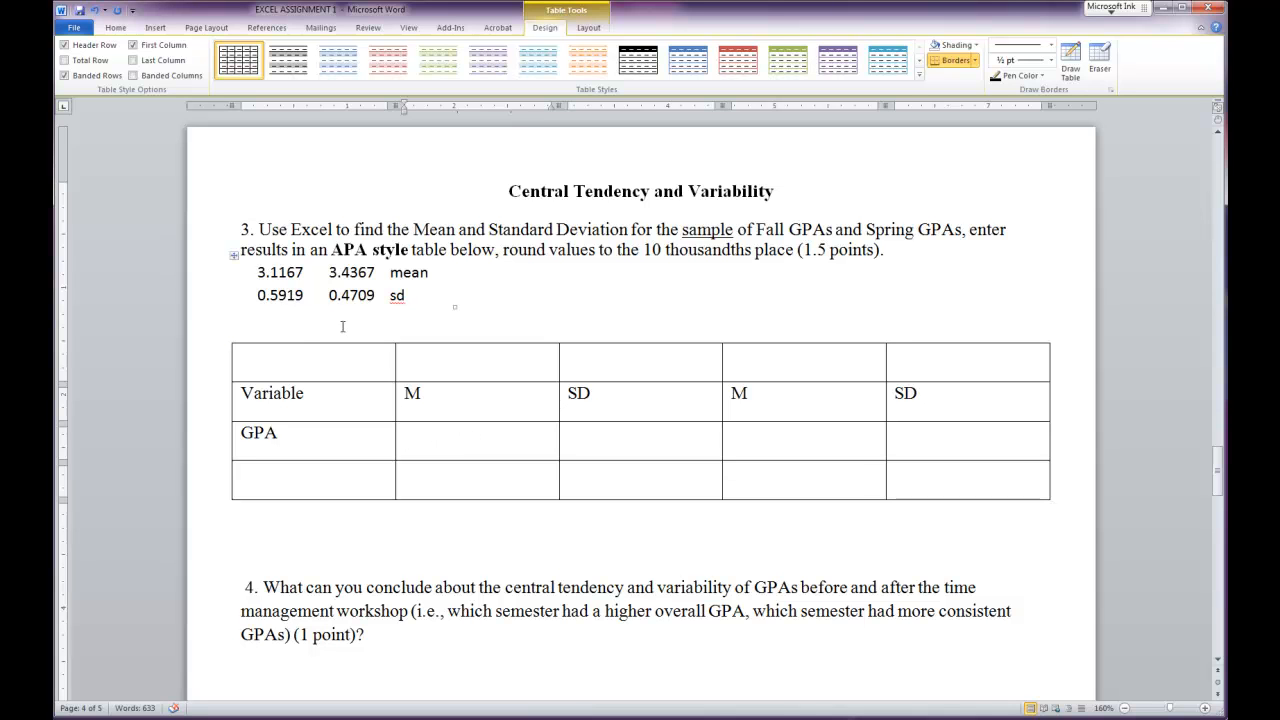
type("3.1167")
left_click(595, 438)
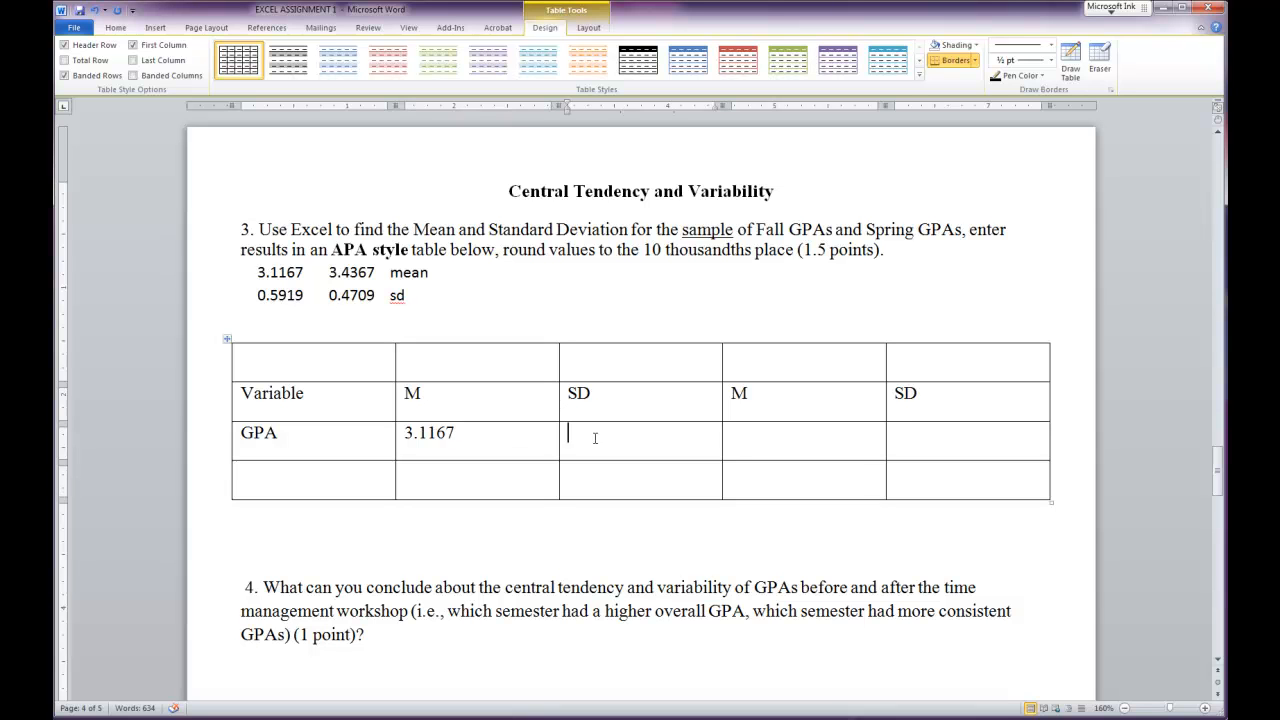
type("0.5919")
left_click(785, 433)
type("3.4367")
left_click(938, 433)
type("0.4")
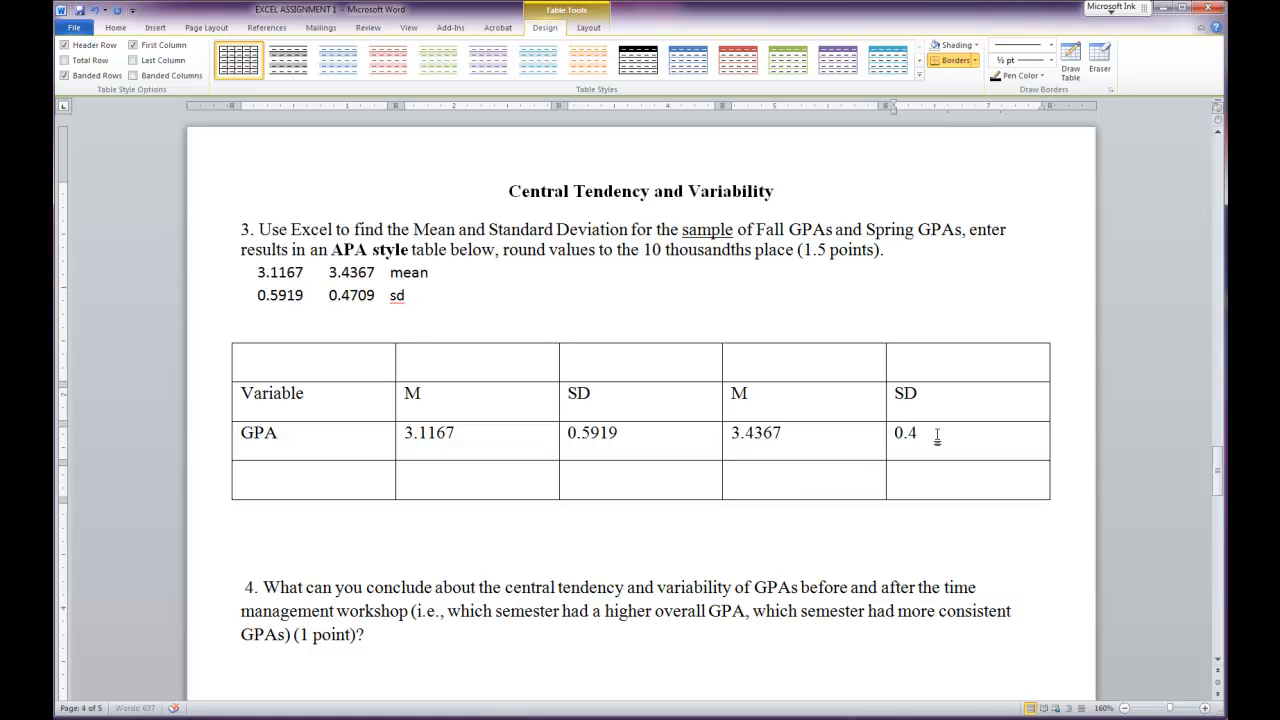
type("709")
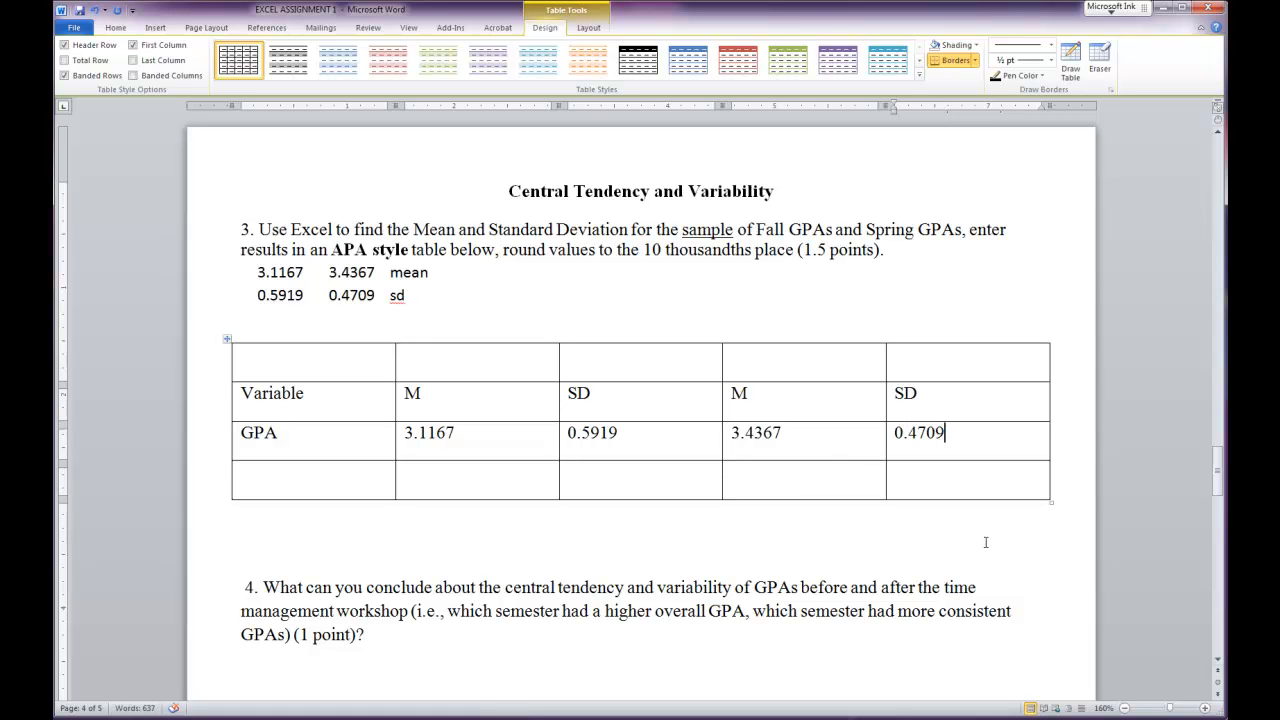
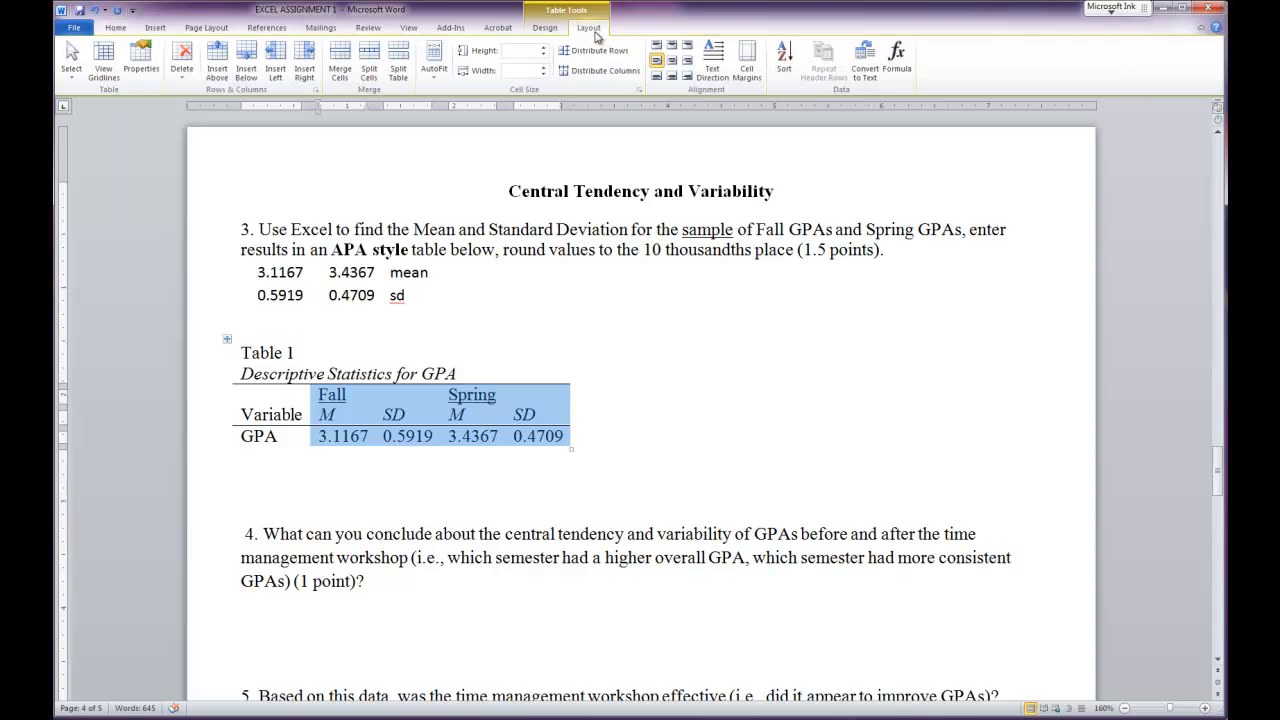
- Center the selected Fall and Spring cells of Table 1 and add a bottom border to the GPA row
left_click(672, 60)
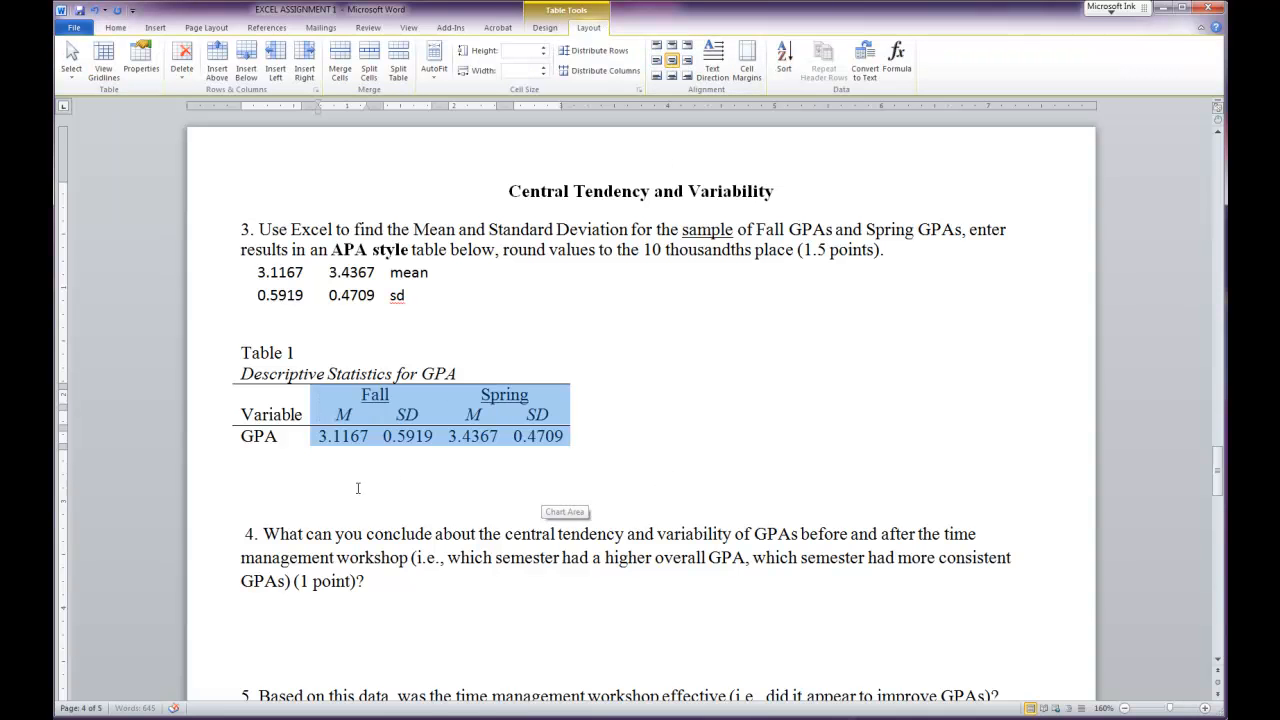
left_click(556, 500)
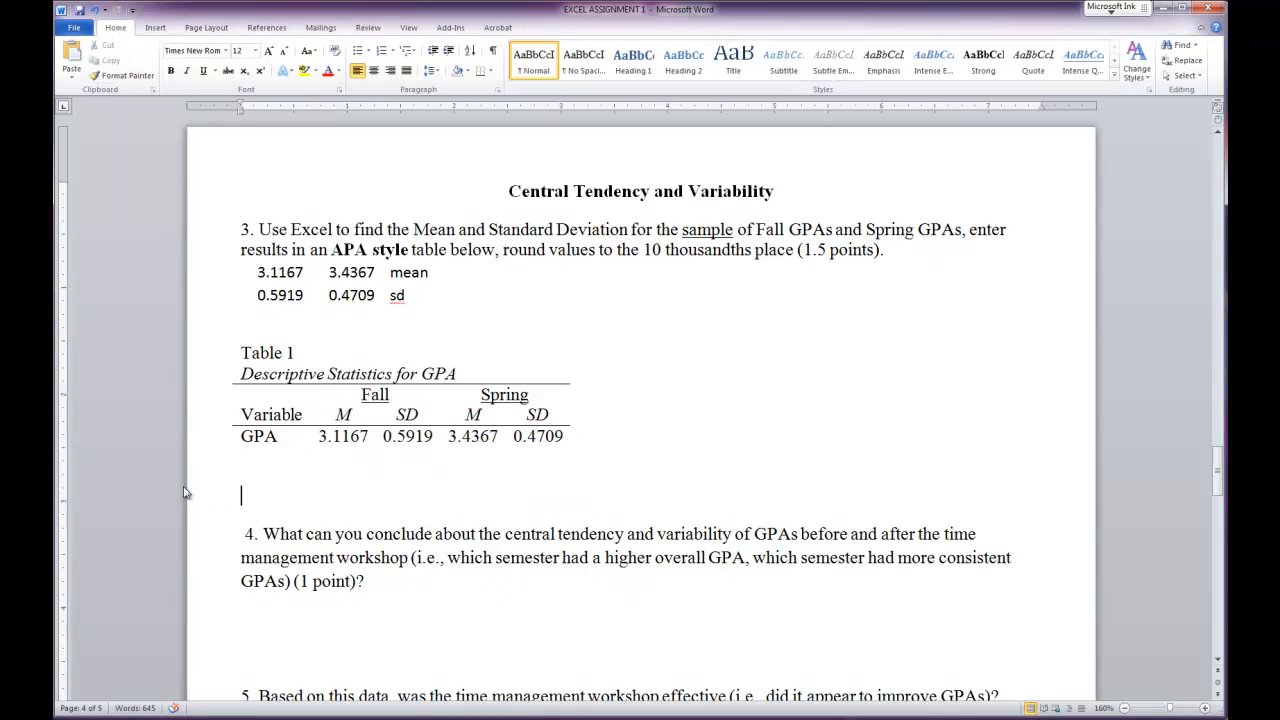
left_click(204, 437)
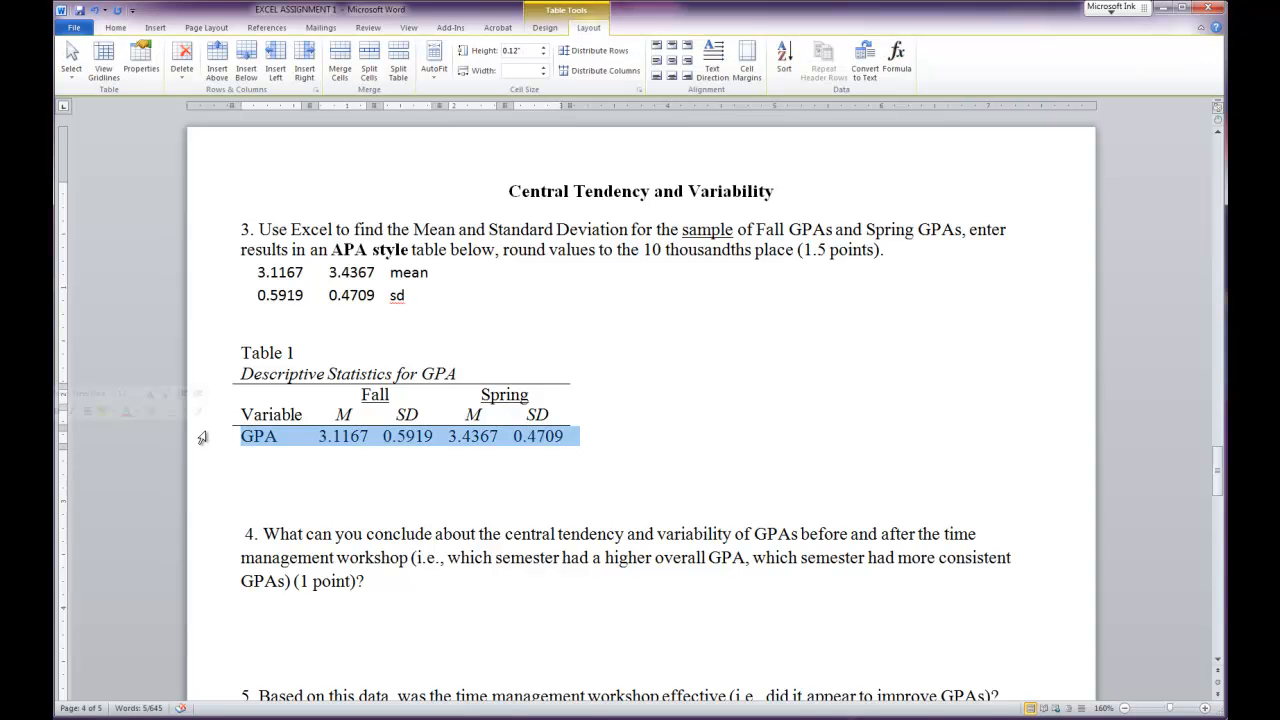
left_click(545, 29)
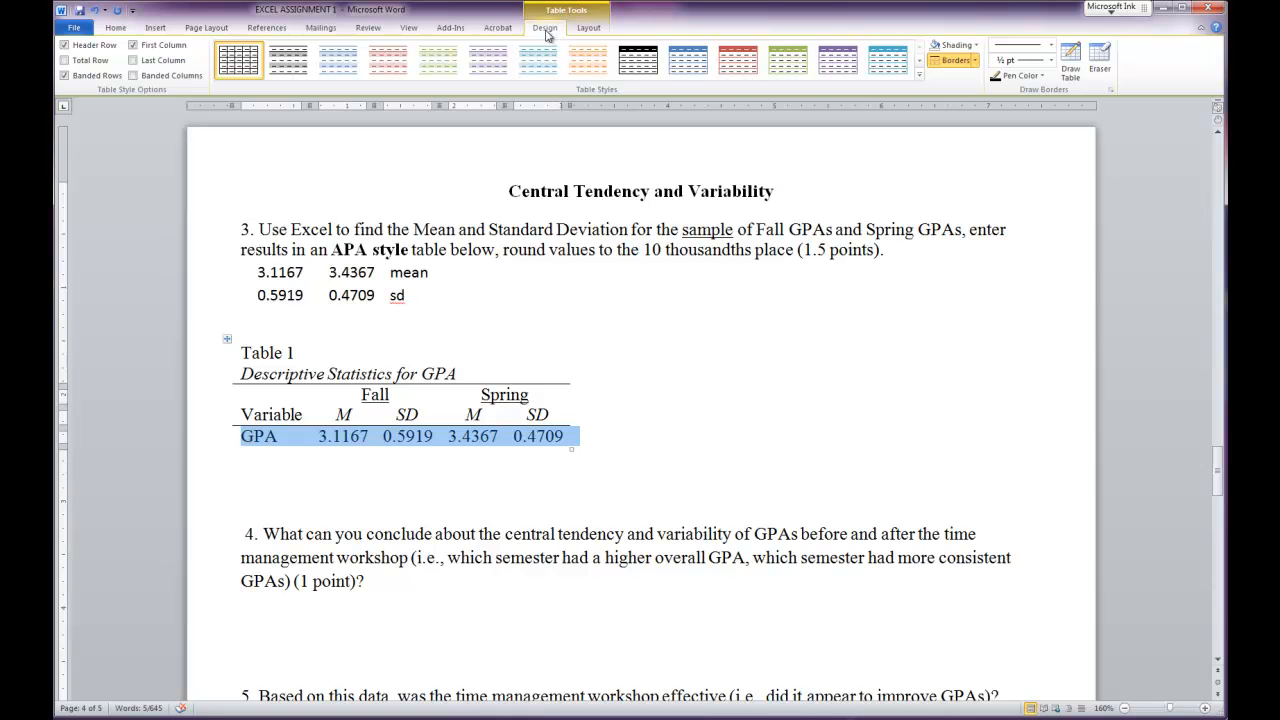
left_click(975, 60)
left_click(900, 77)
left_click(688, 421)
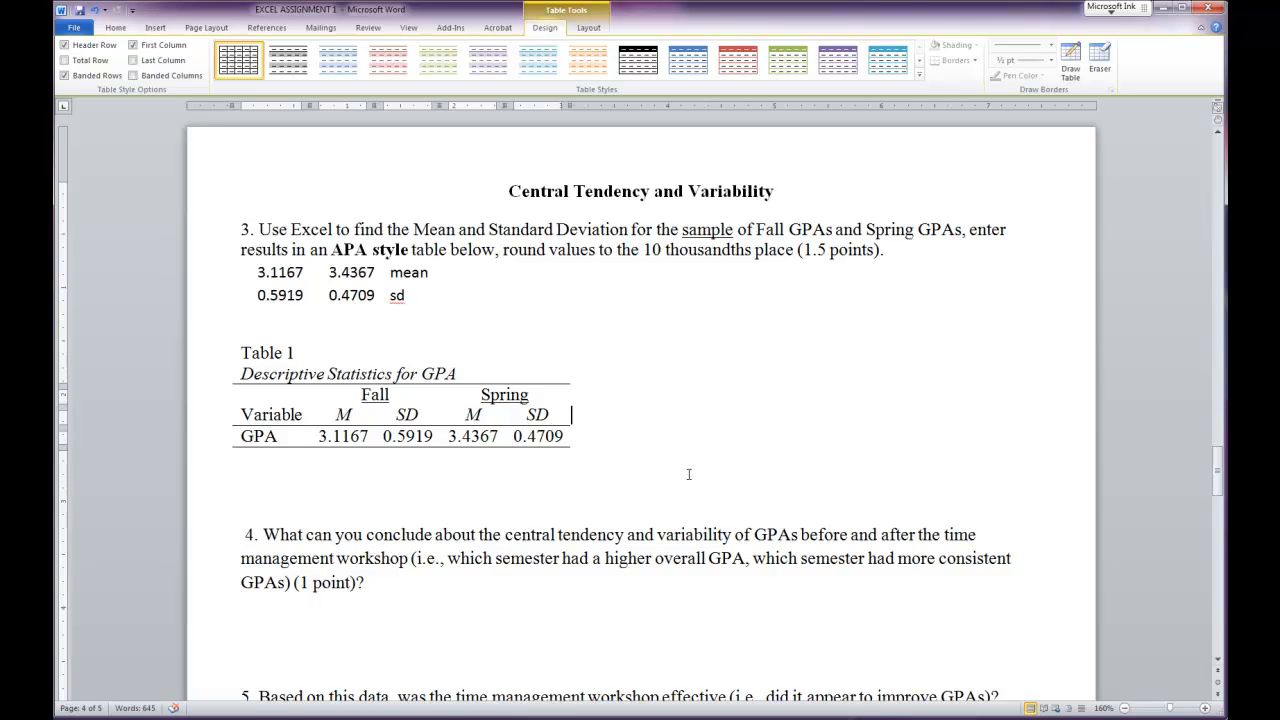
- Add a blank line between "Table 1" and the title "Descriptive Statistics for GPA"
left_click(309, 352)
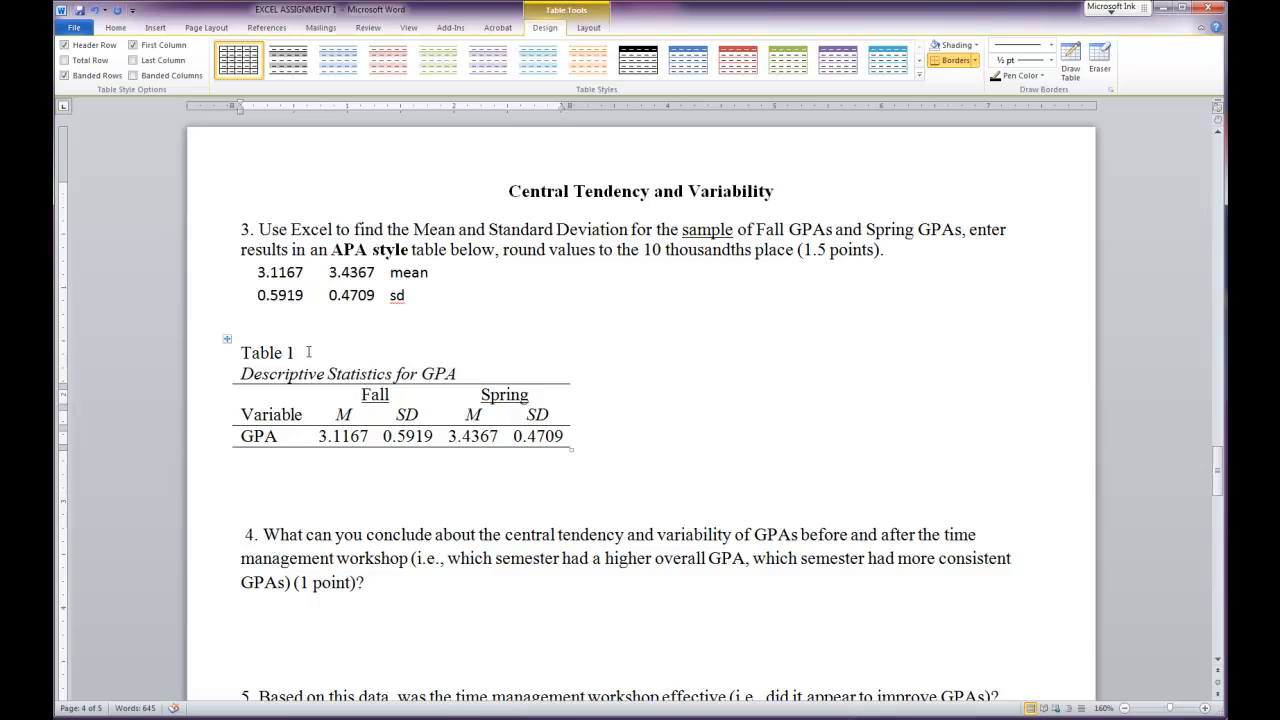
key("Return")
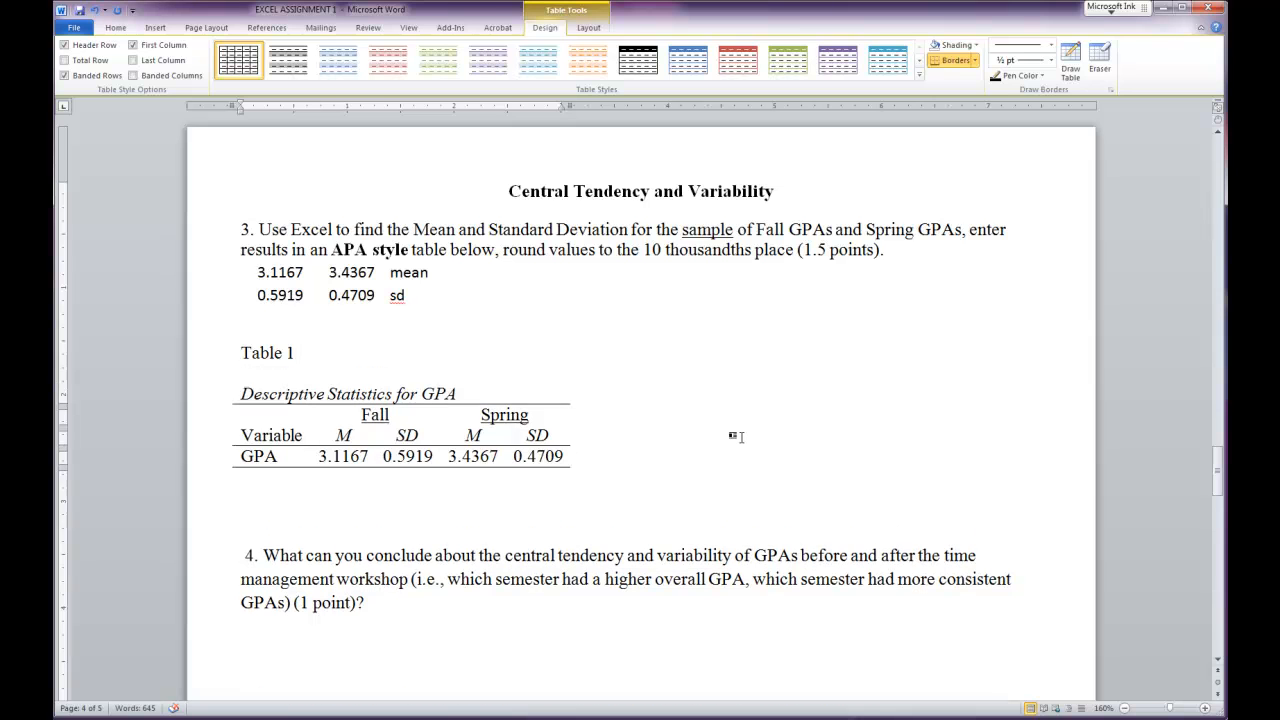
left_click(741, 437)
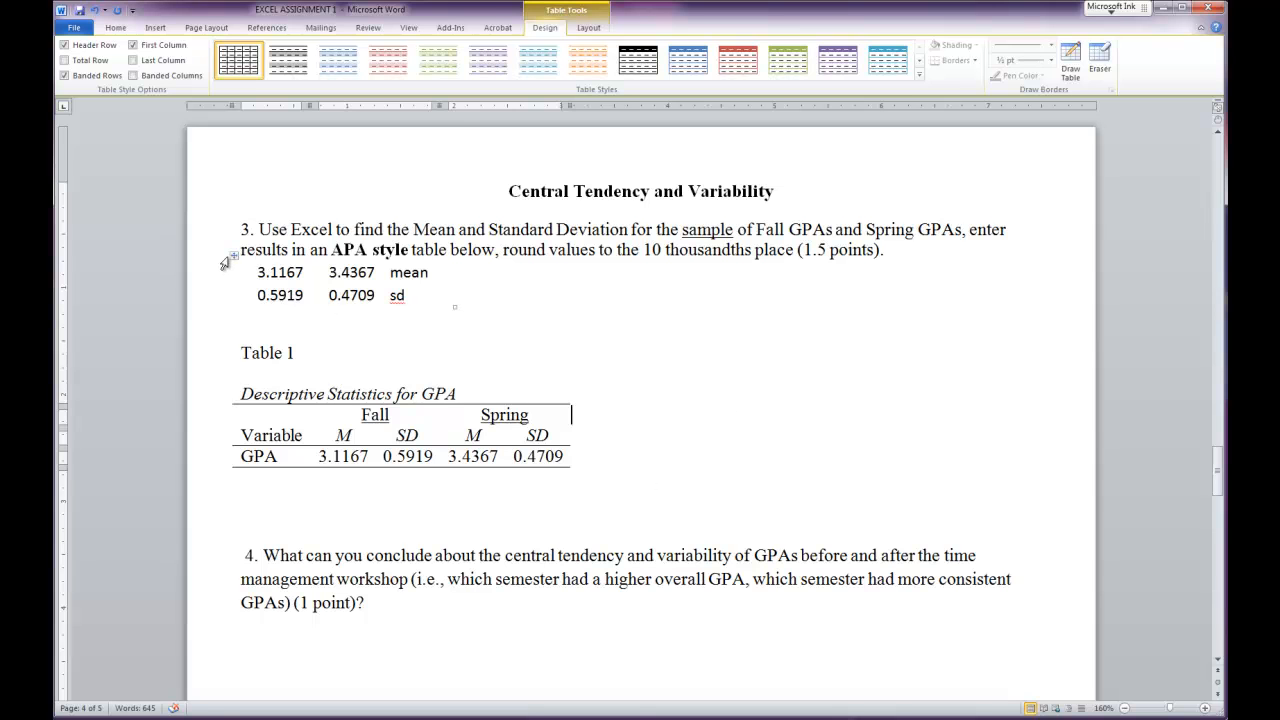
- Delete the pasted Excel results with the mean and sd labels above Table 1
left_click(233, 257)
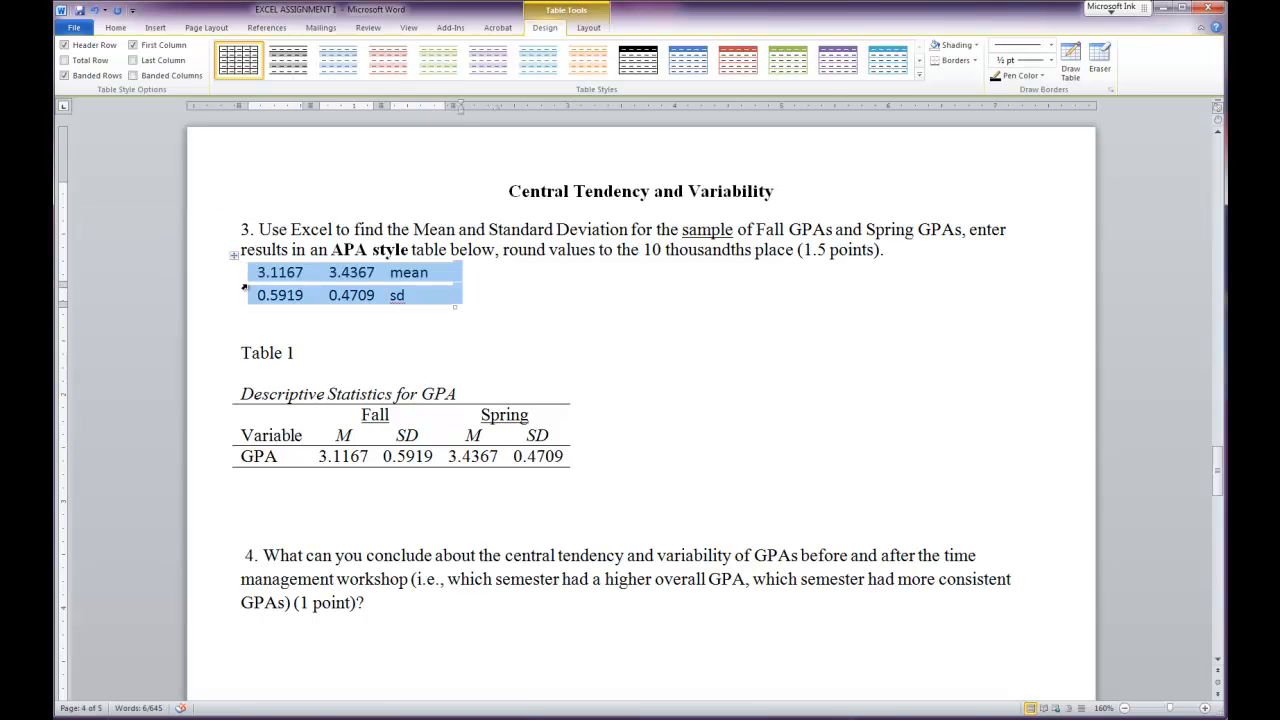
key("BackSpace")
left_click(695, 376)
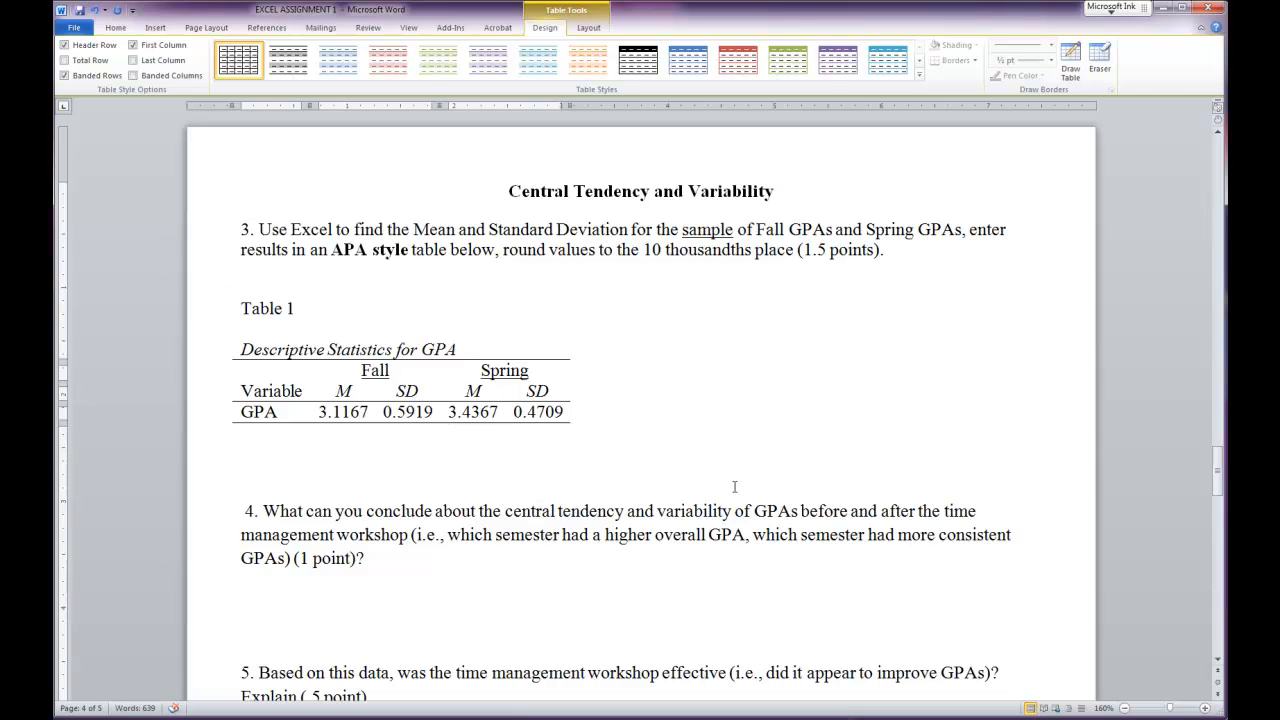
- Read on through Word's next questions, then switch to Excel and enter the headings "z Fall" in C1 and "z Spring" in D1
scroll(649, 517, "down", 2)
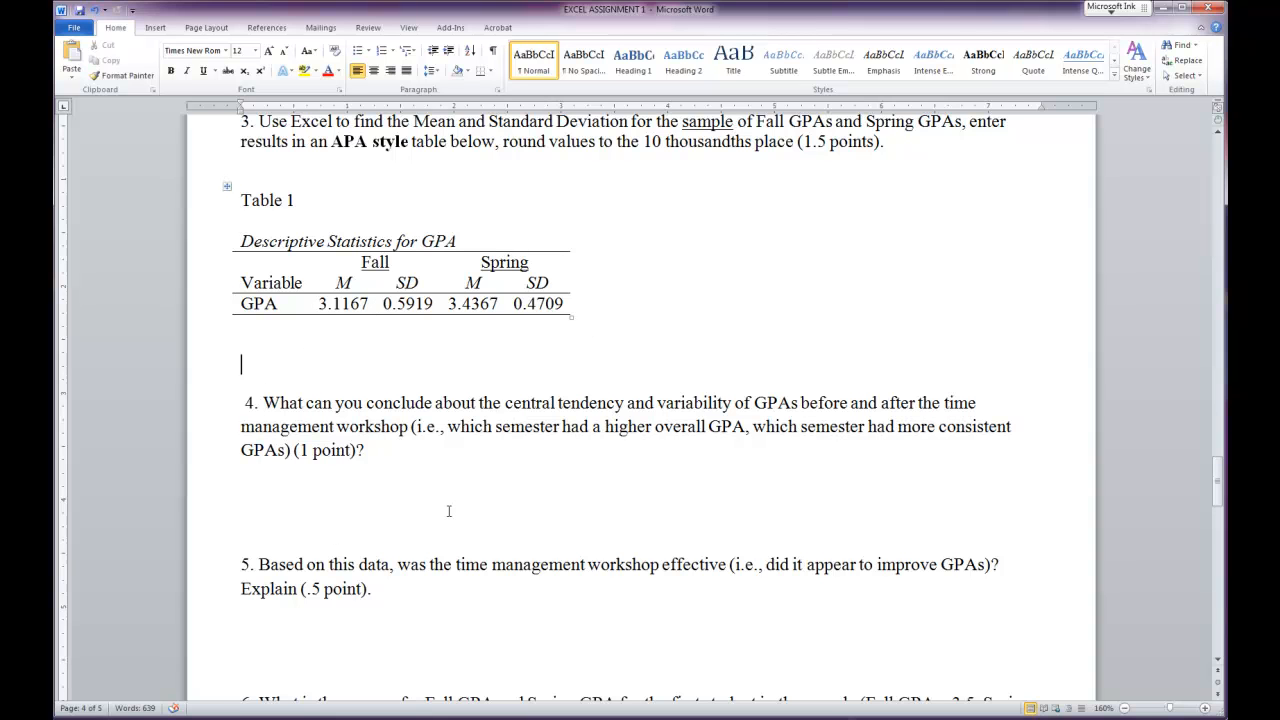
left_click(451, 622)
scroll(419, 593, "down", 5)
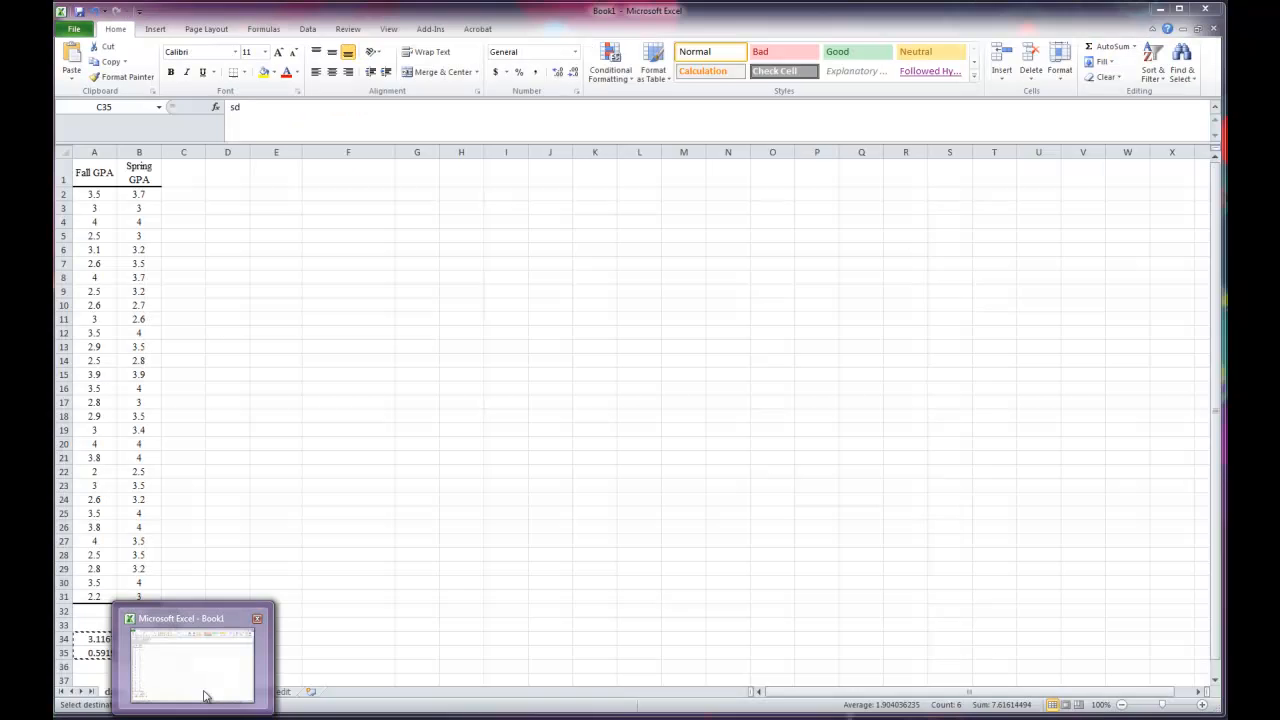
left_click(195, 670)
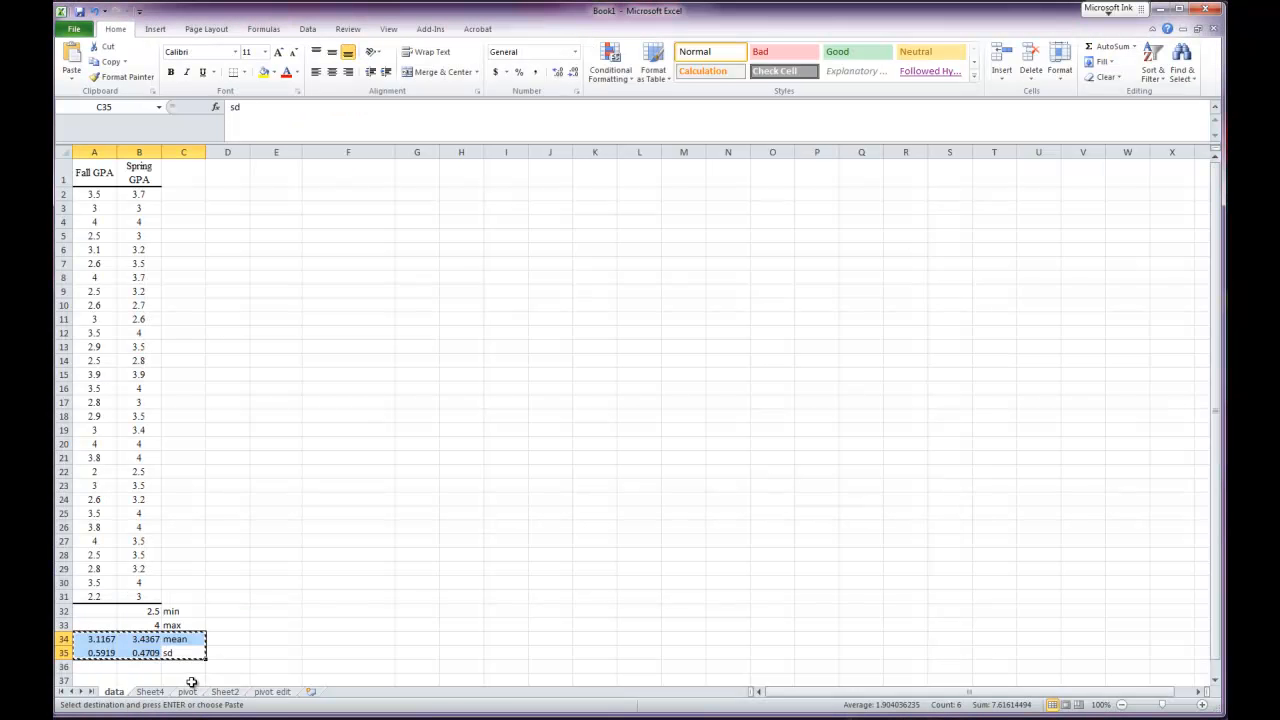
left_click(305, 525)
left_click(262, 527)
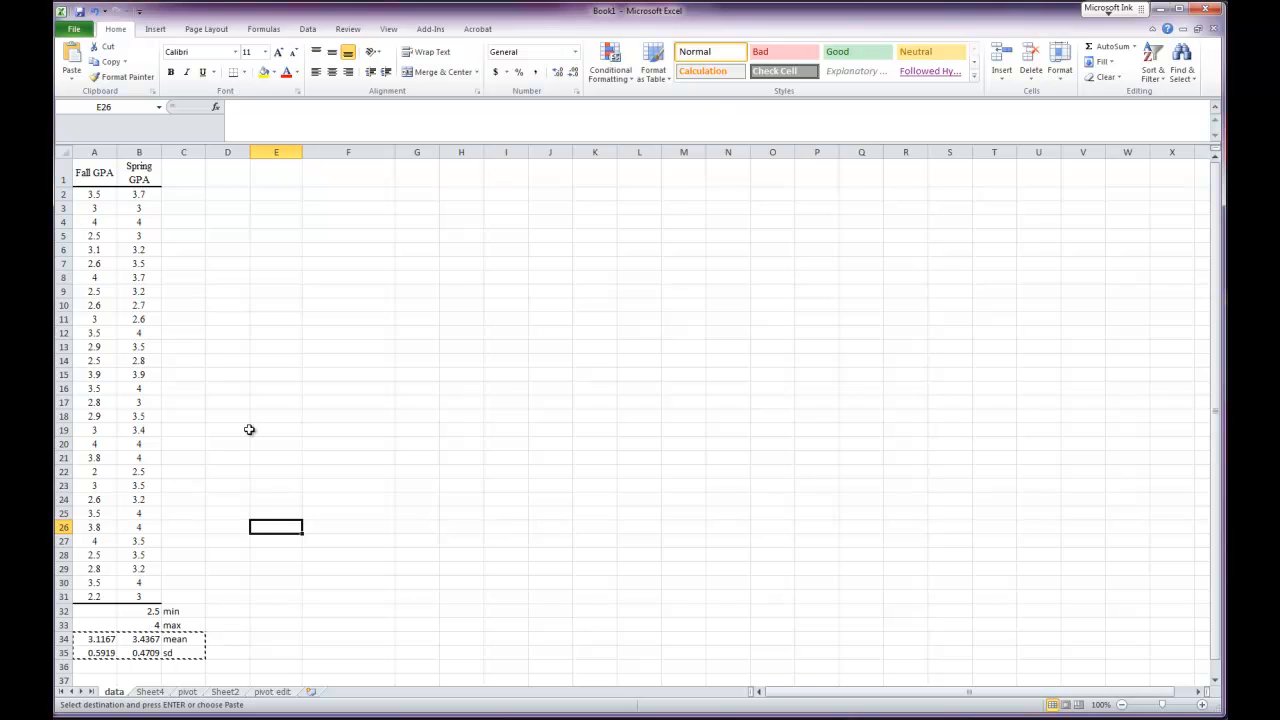
left_click(190, 178)
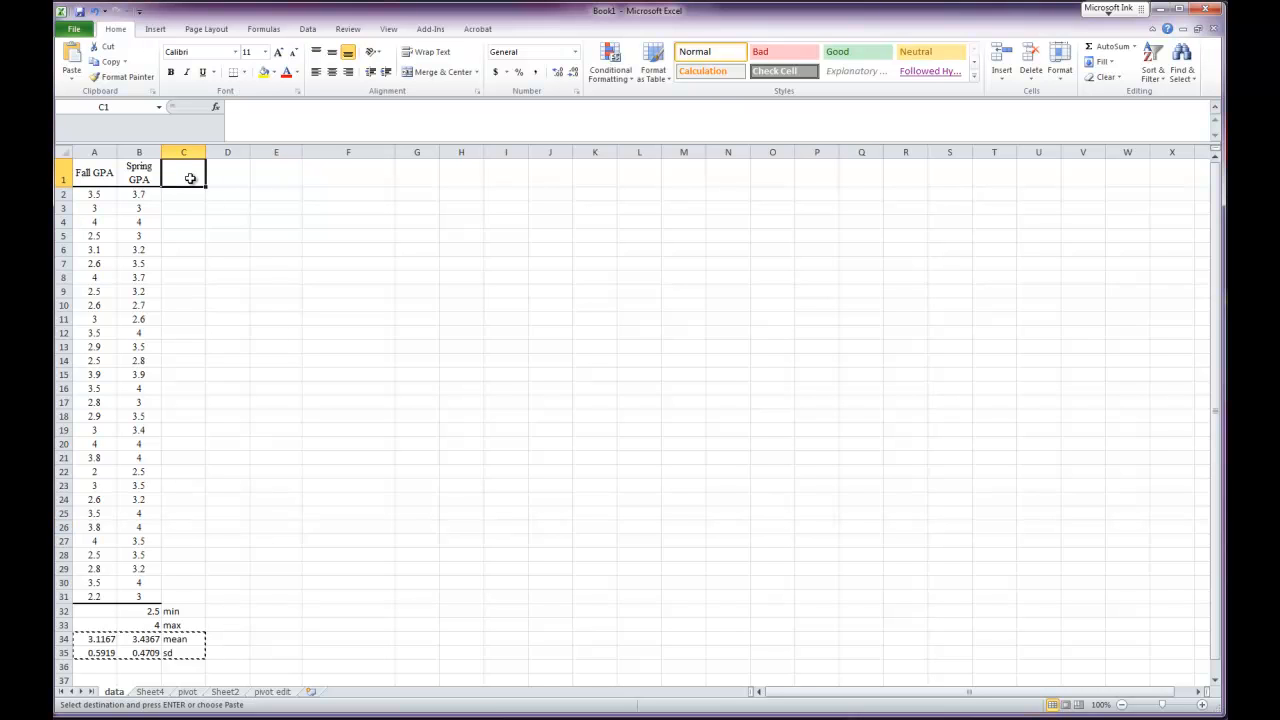
type("z")
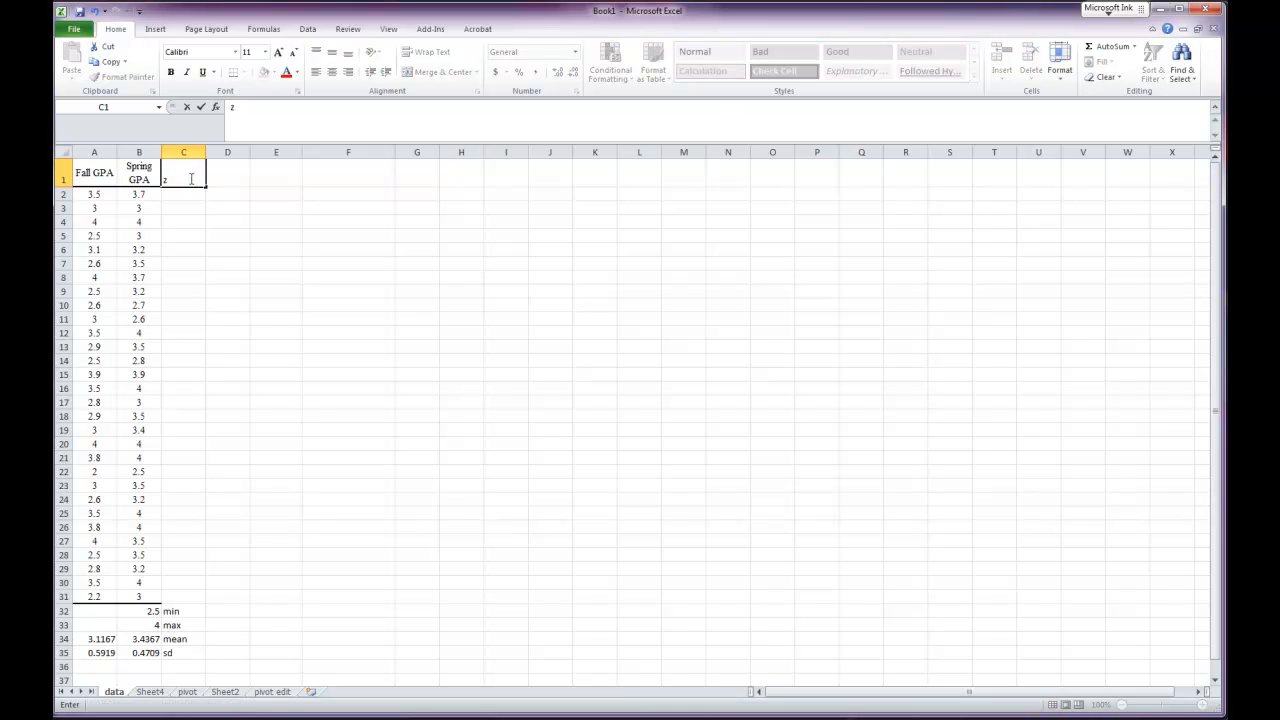
type(" Fall")
left_click(228, 172)
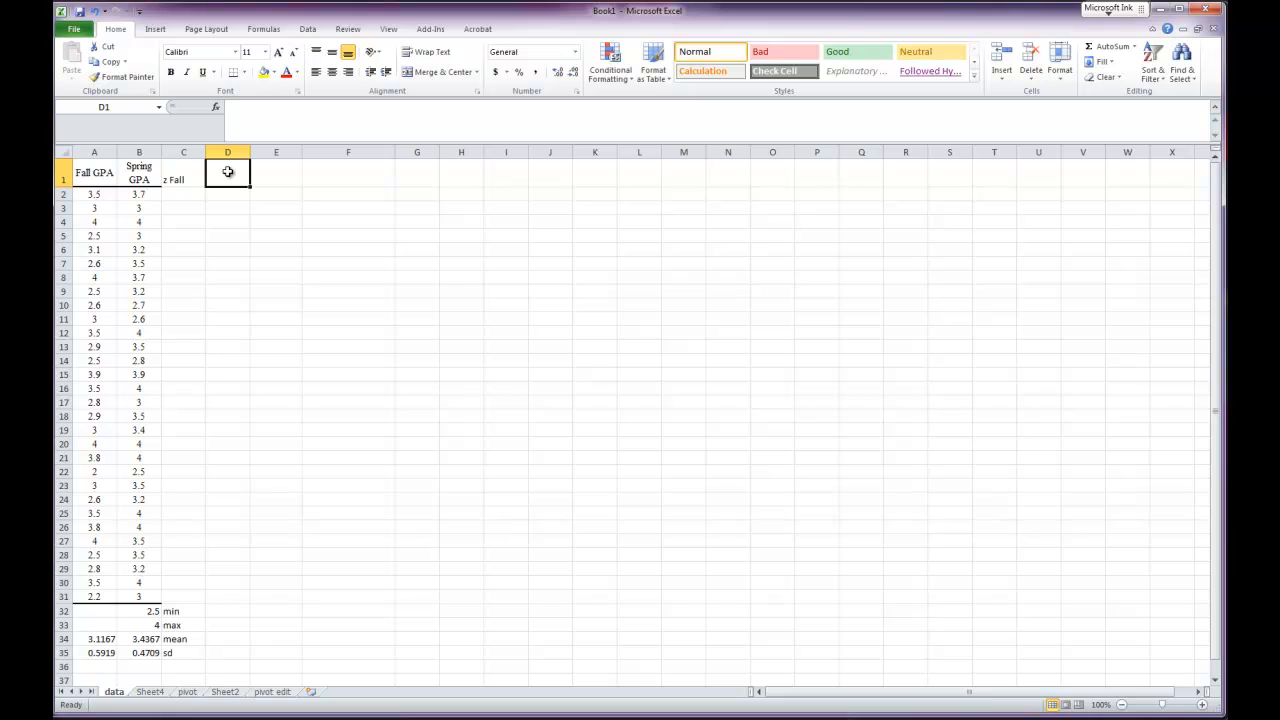
type("z Spring")
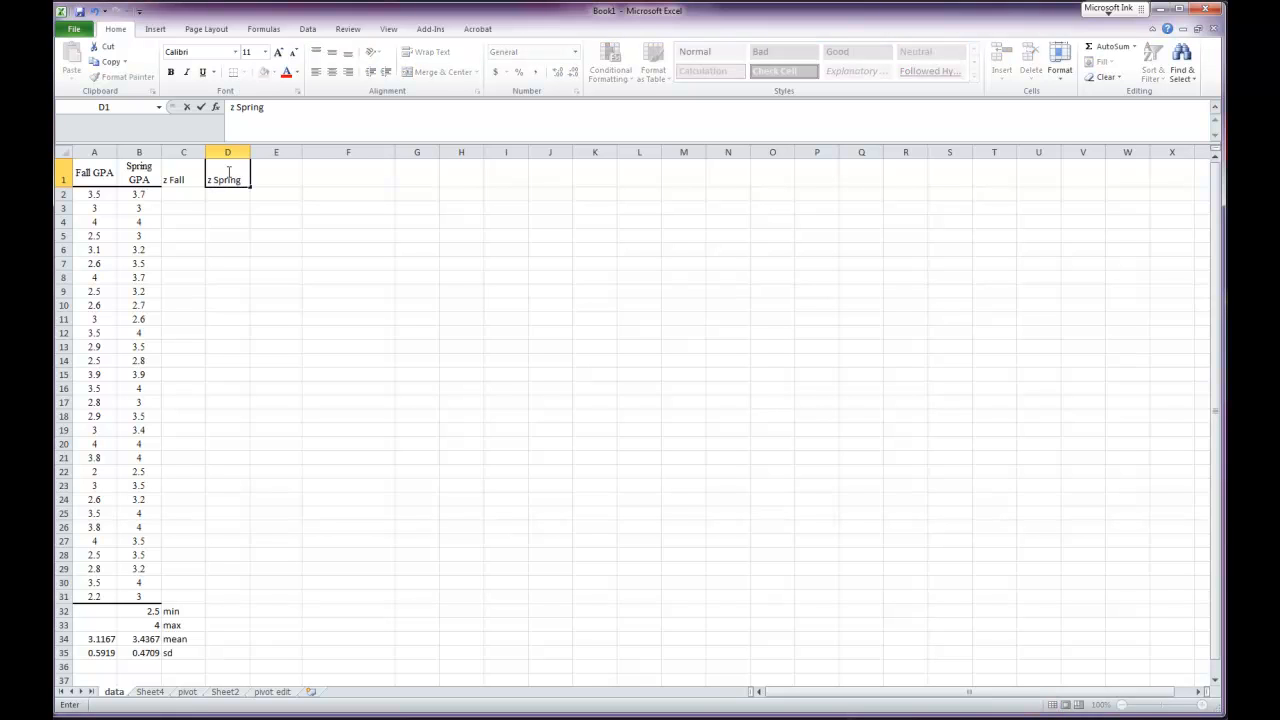
key("Return")
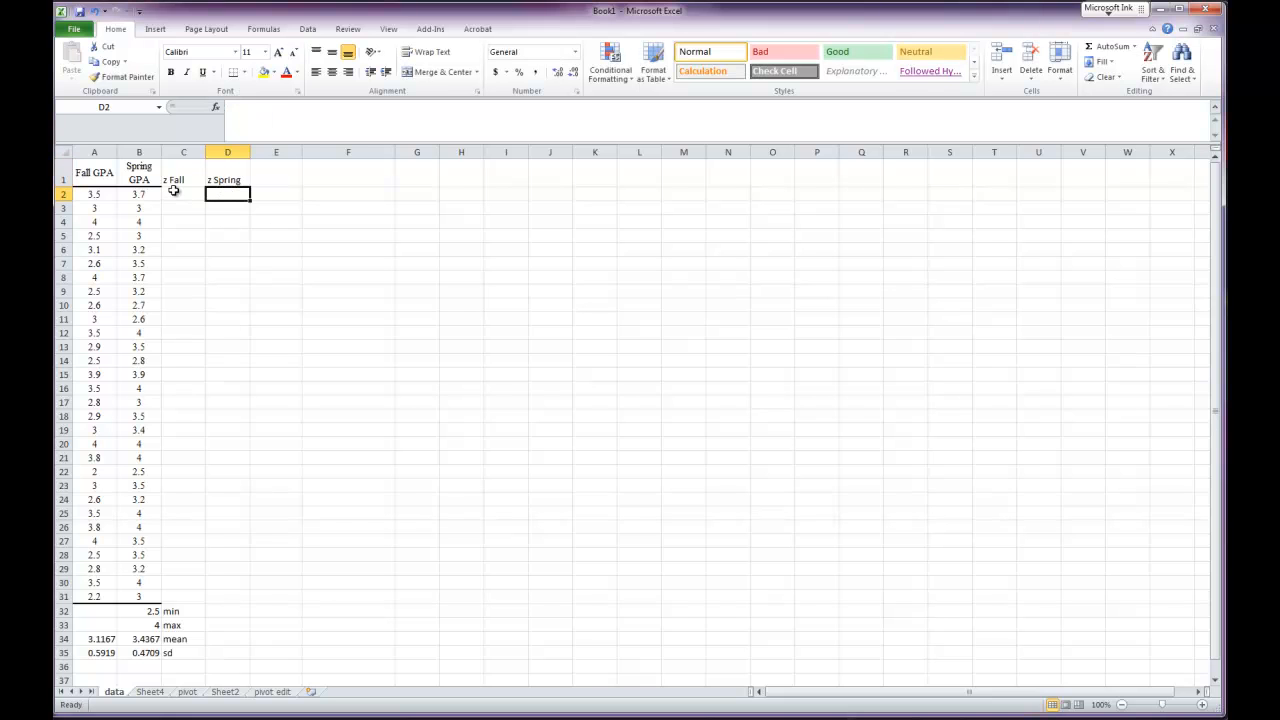
- Check question 6 in Word, then calculate the first student's Fall z-score in Excel cell C2 with STANDARDIZE, using A2, mean A34 and standard deviation A35
left_click(152, 718)
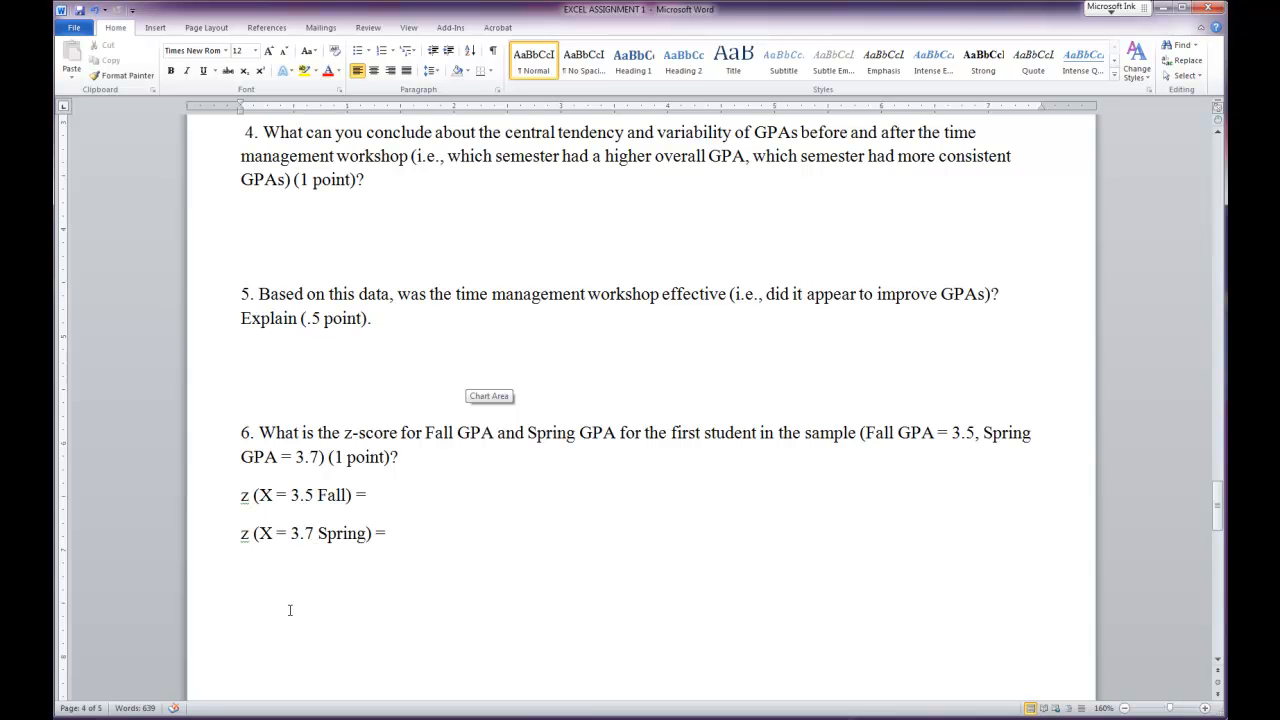
key("alt+Tab")
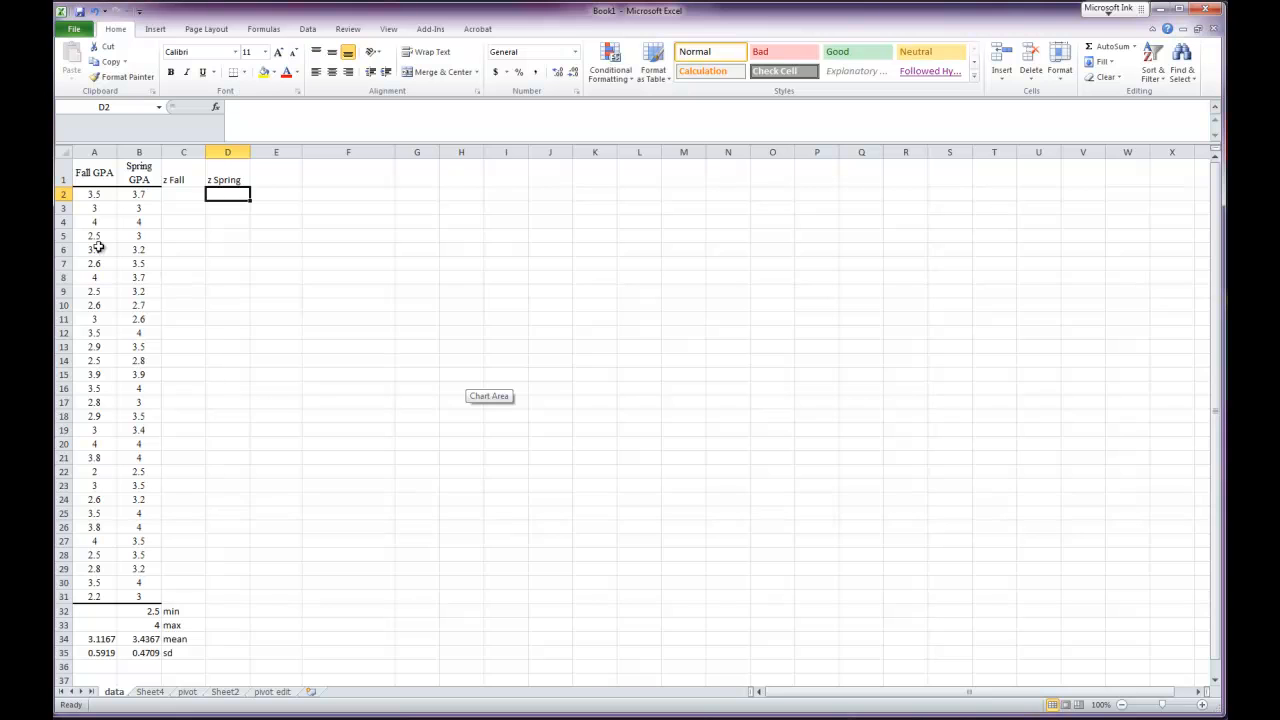
left_click_drag(98, 195, 160, 200)
left_click(186, 195)
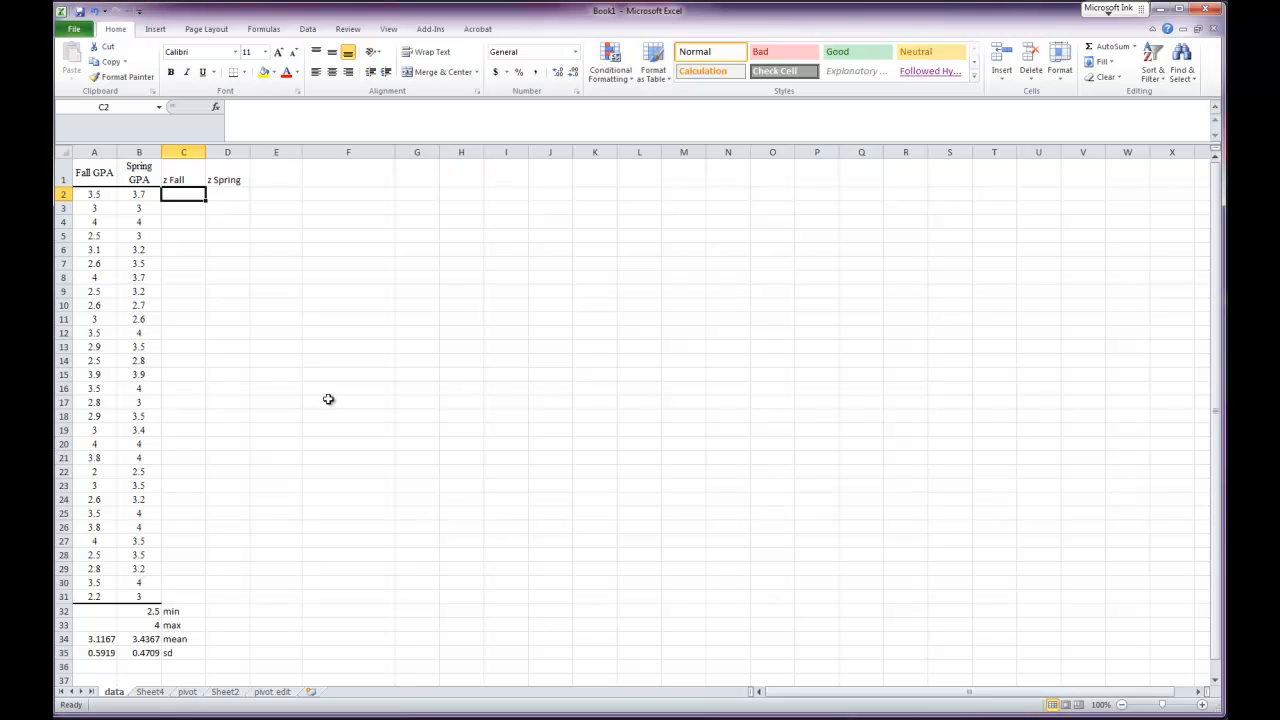
type("=")
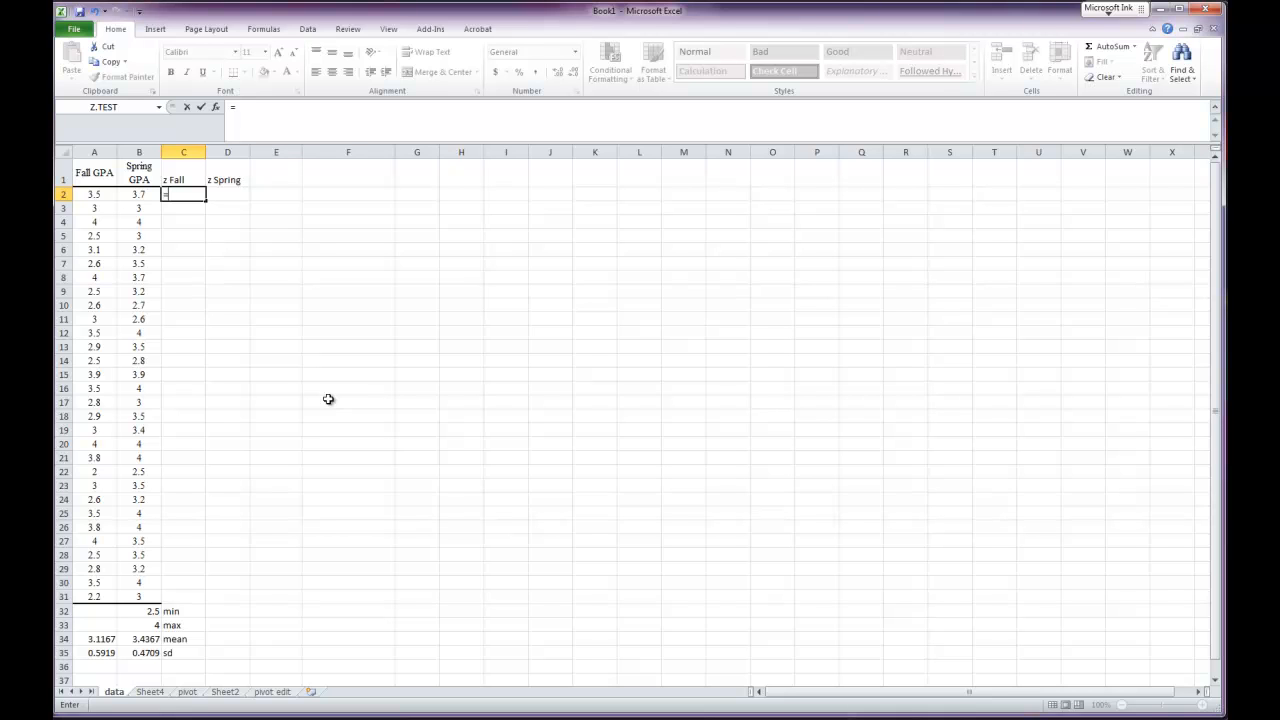
type("st")
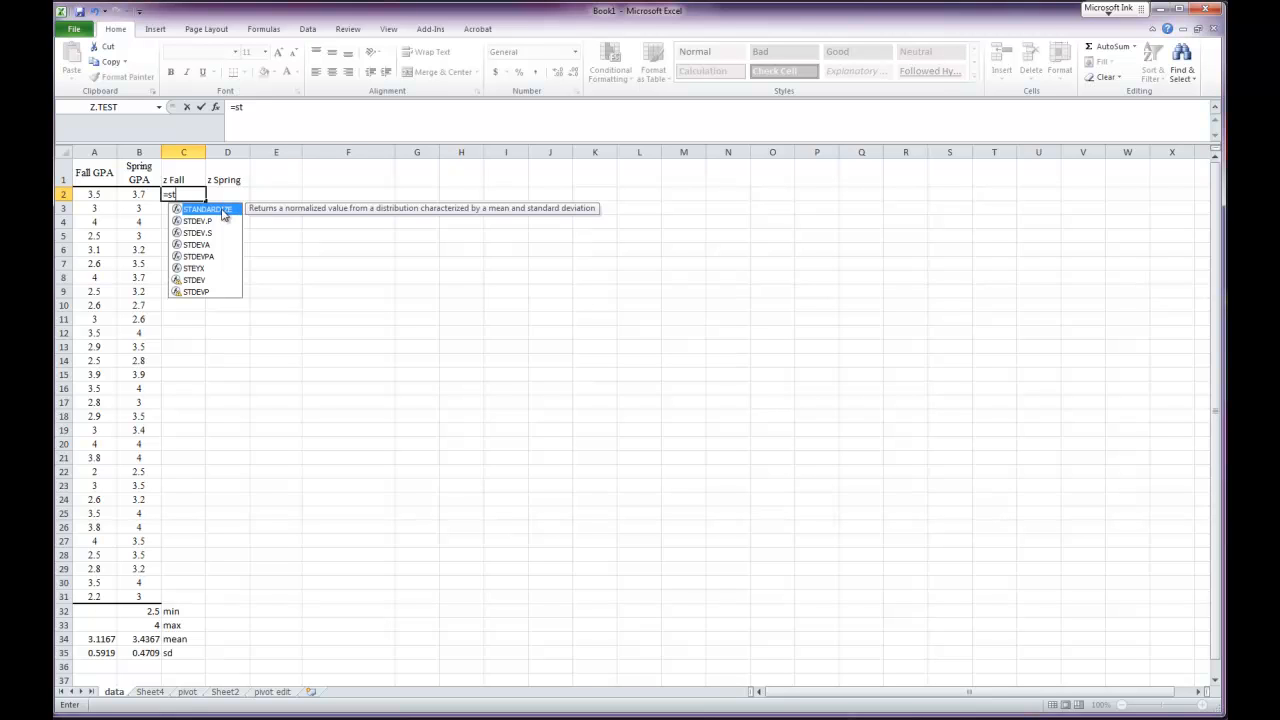
double_click(224, 210)
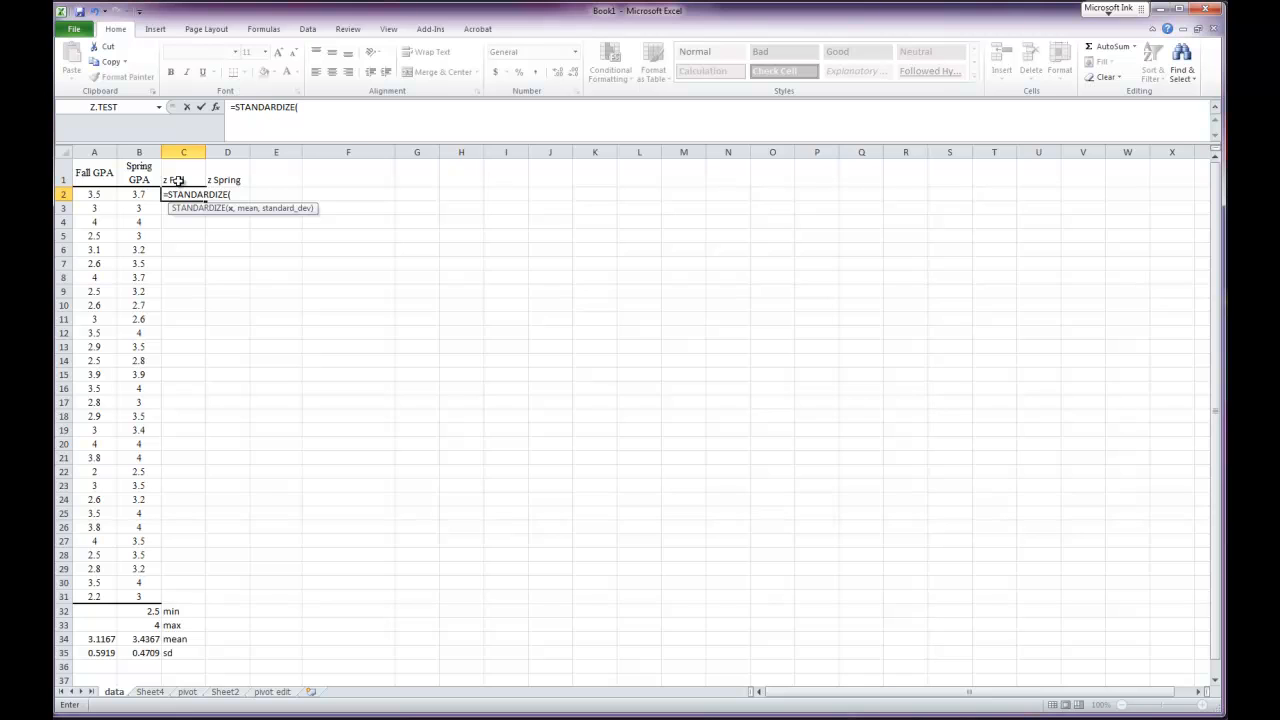
left_click(94, 196)
type(",")
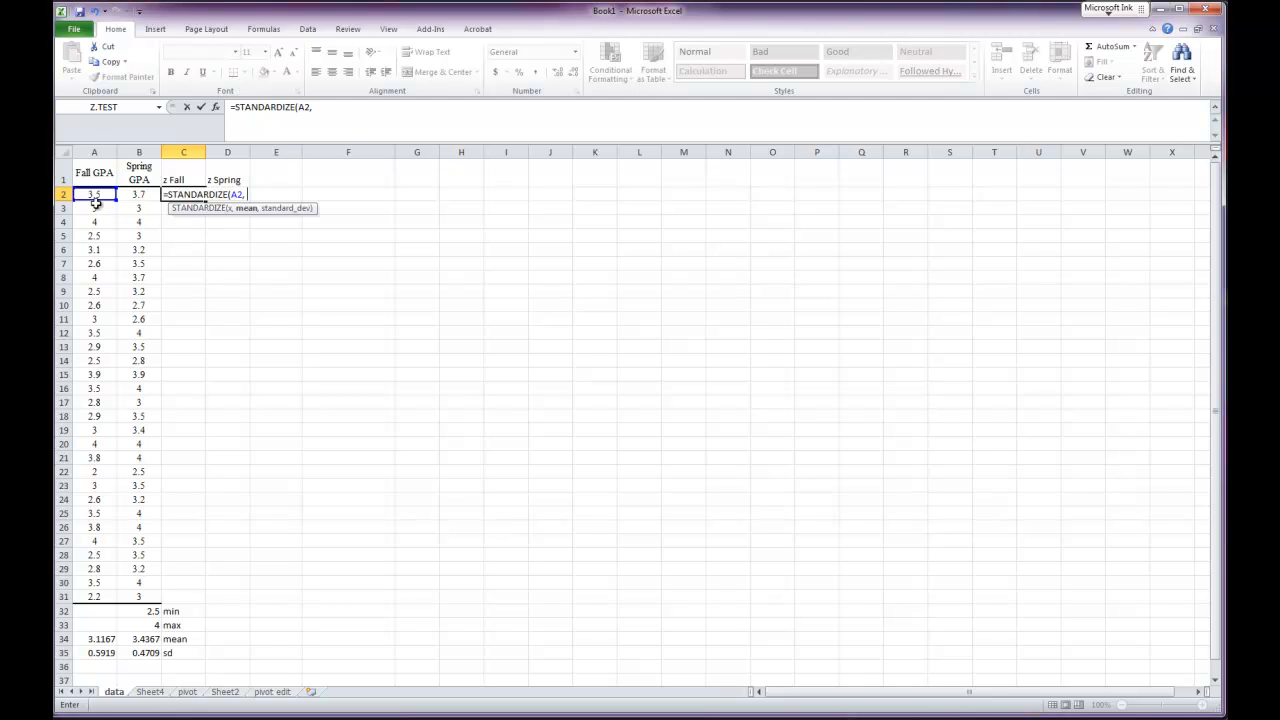
left_click(89, 639)
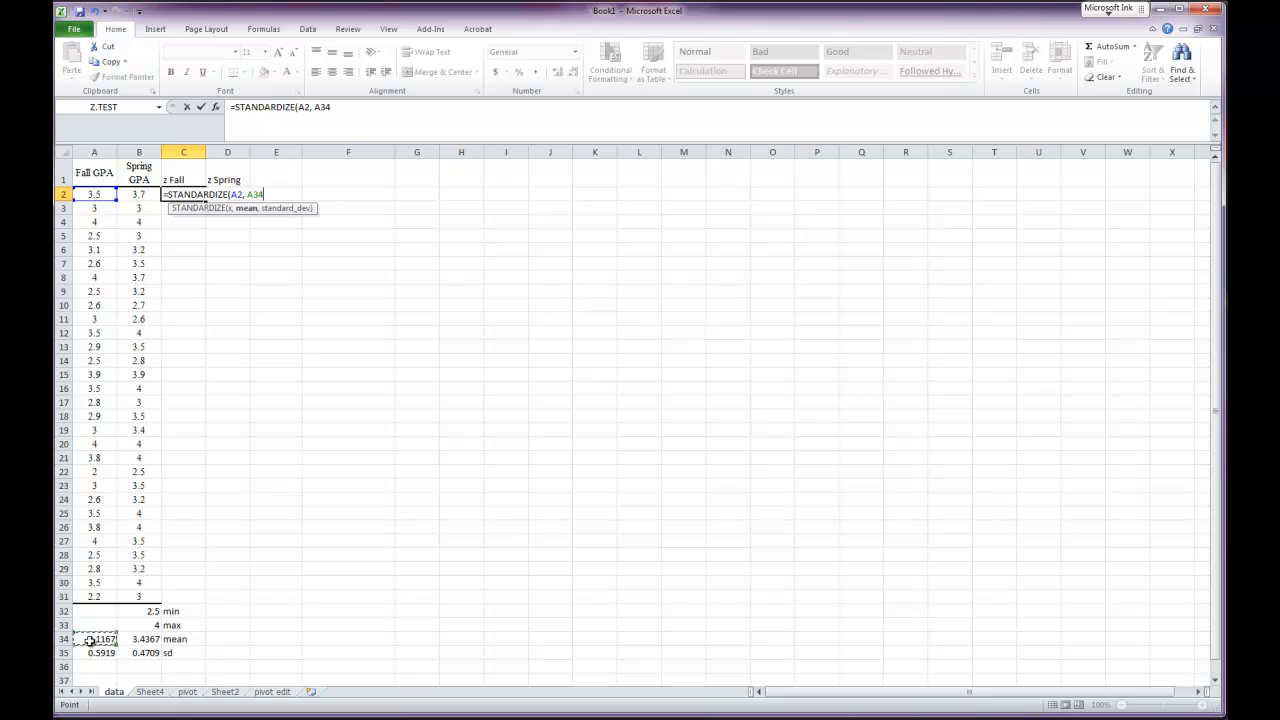
type(",")
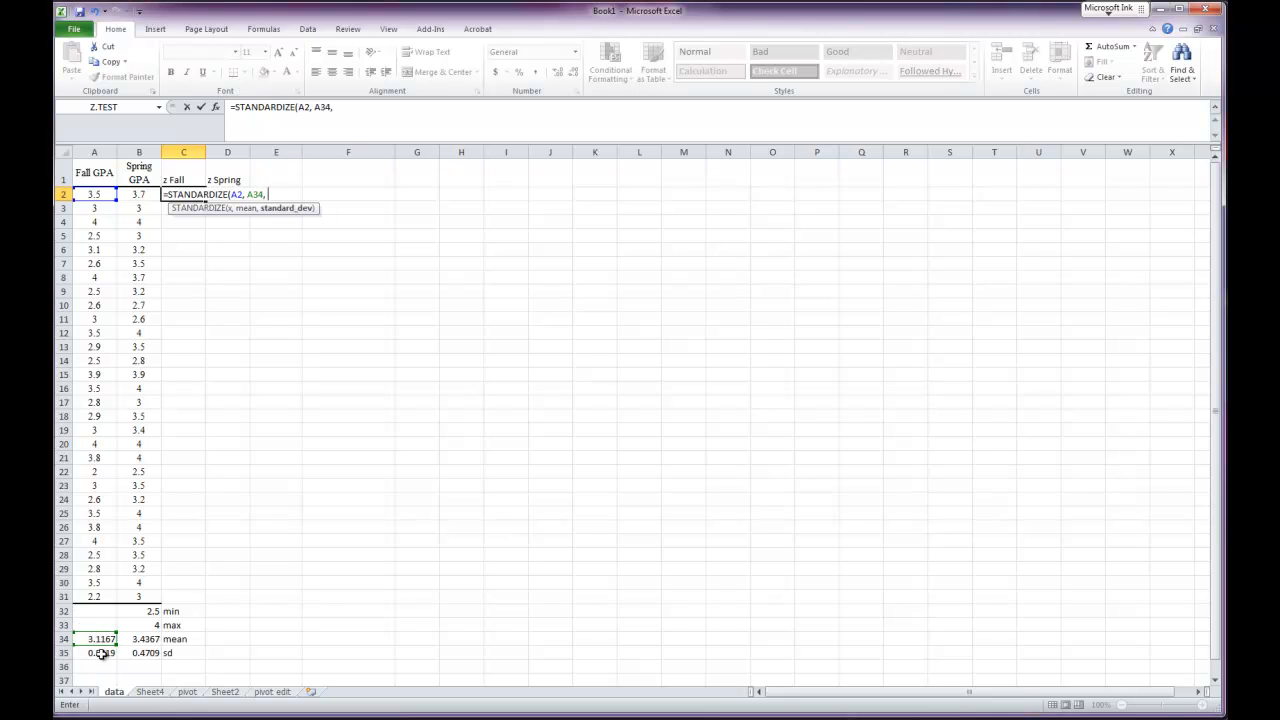
left_click(102, 653)
key("Return")
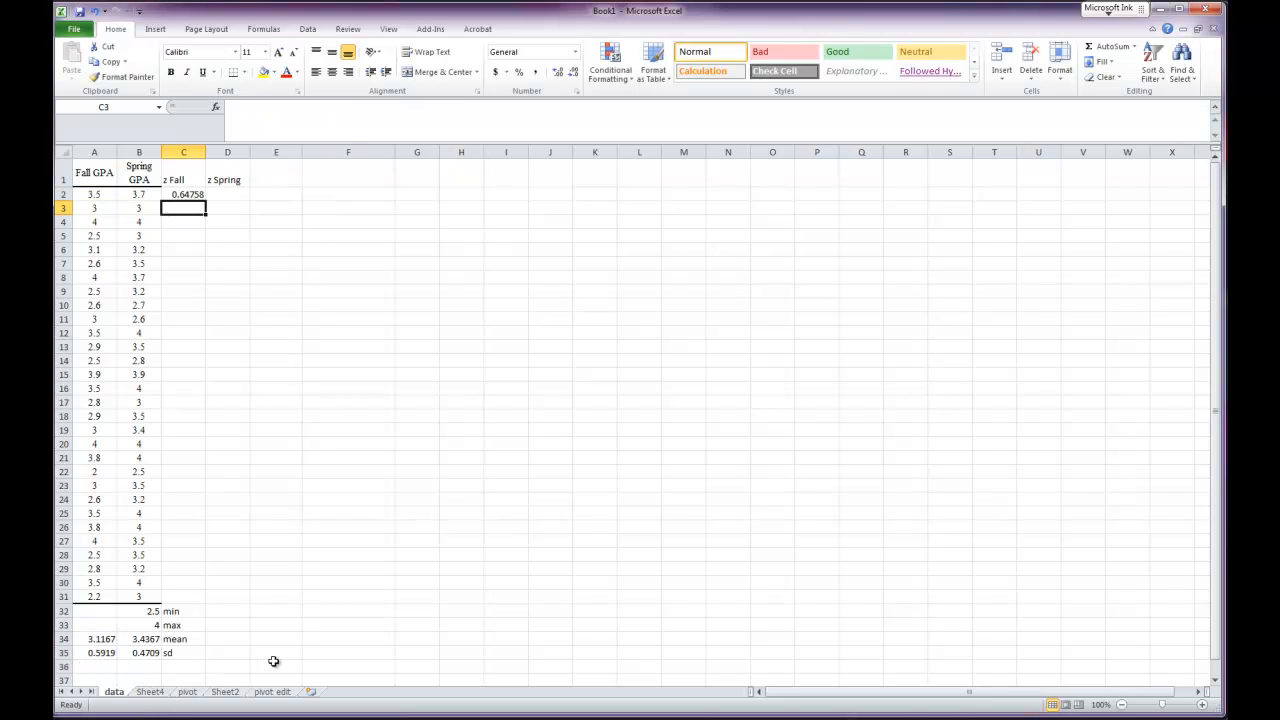
- Calculate the first student's Spring z-score in cell D2 with STANDARDIZE, using B2, mean B34 and standard deviation B35
left_click(224, 195)
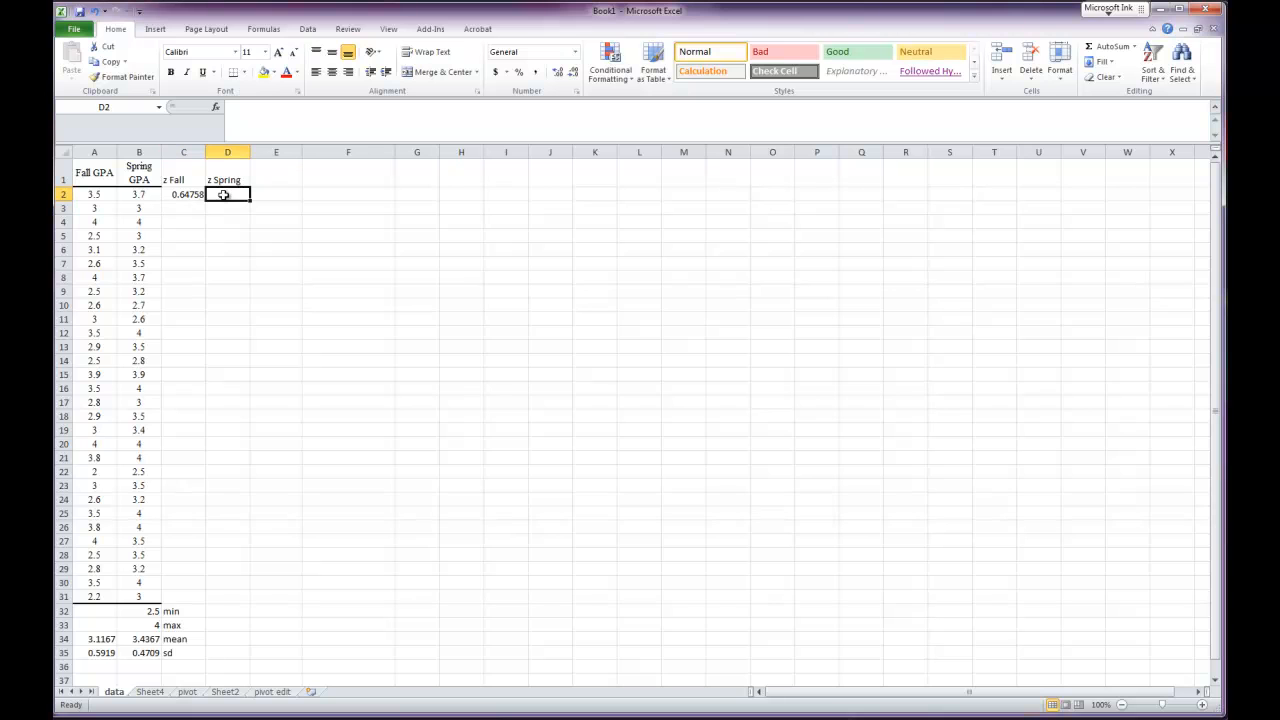
type("=")
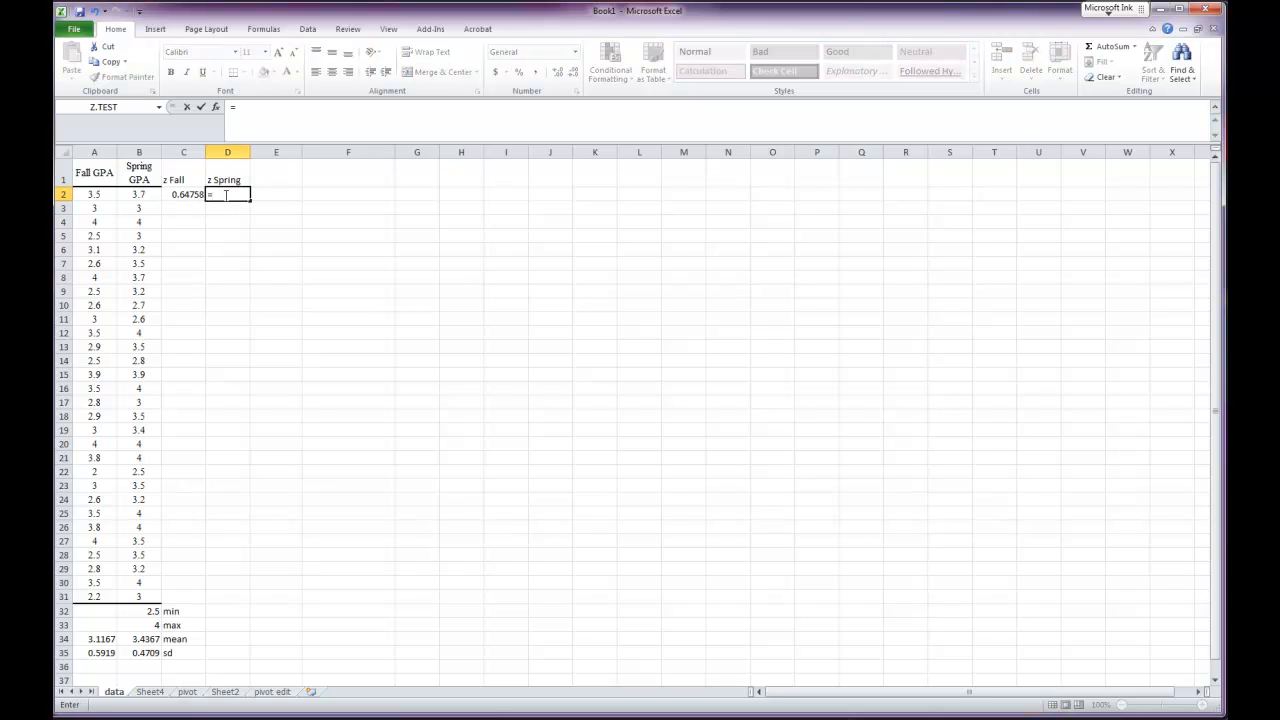
type("st")
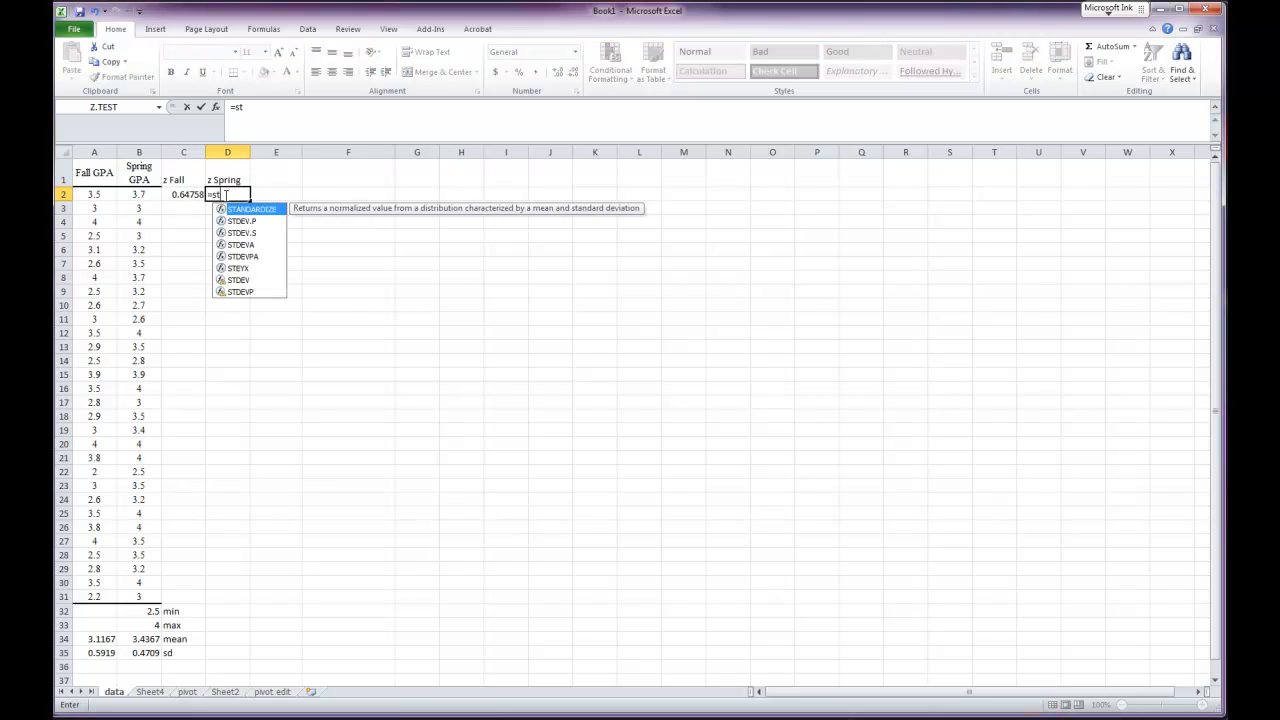
double_click(253, 211)
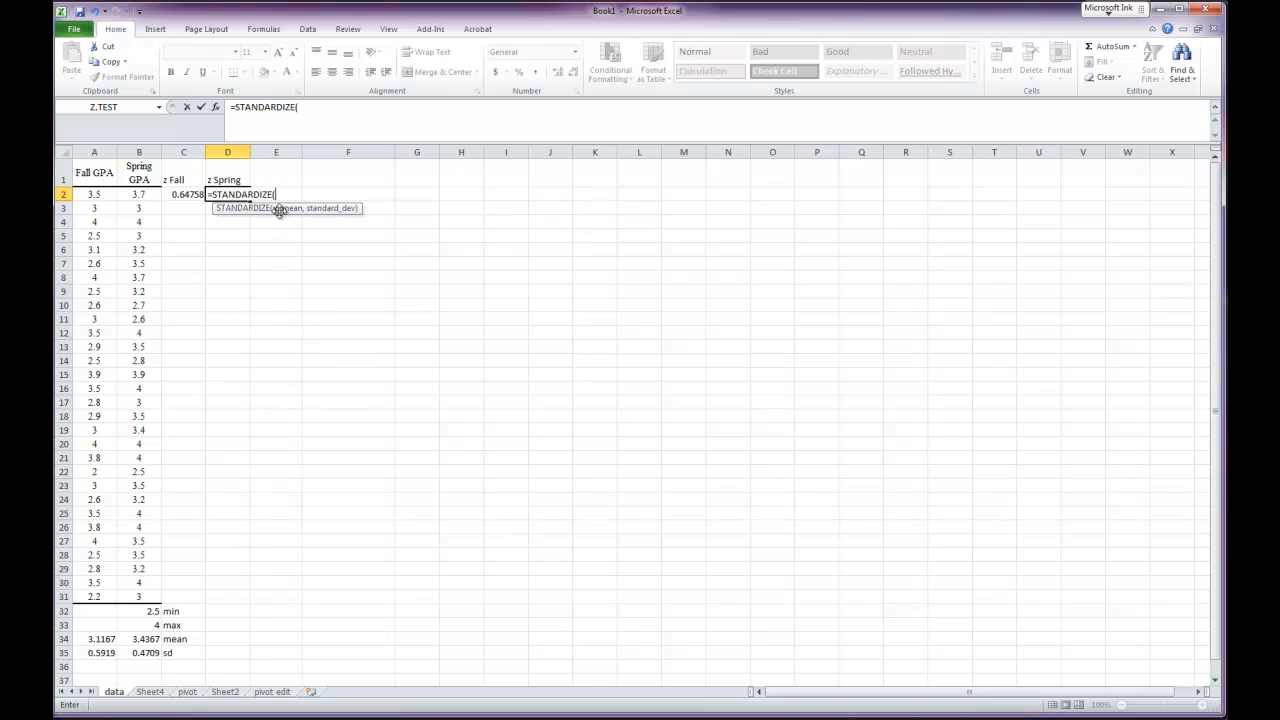
left_click(134, 195)
type(",")
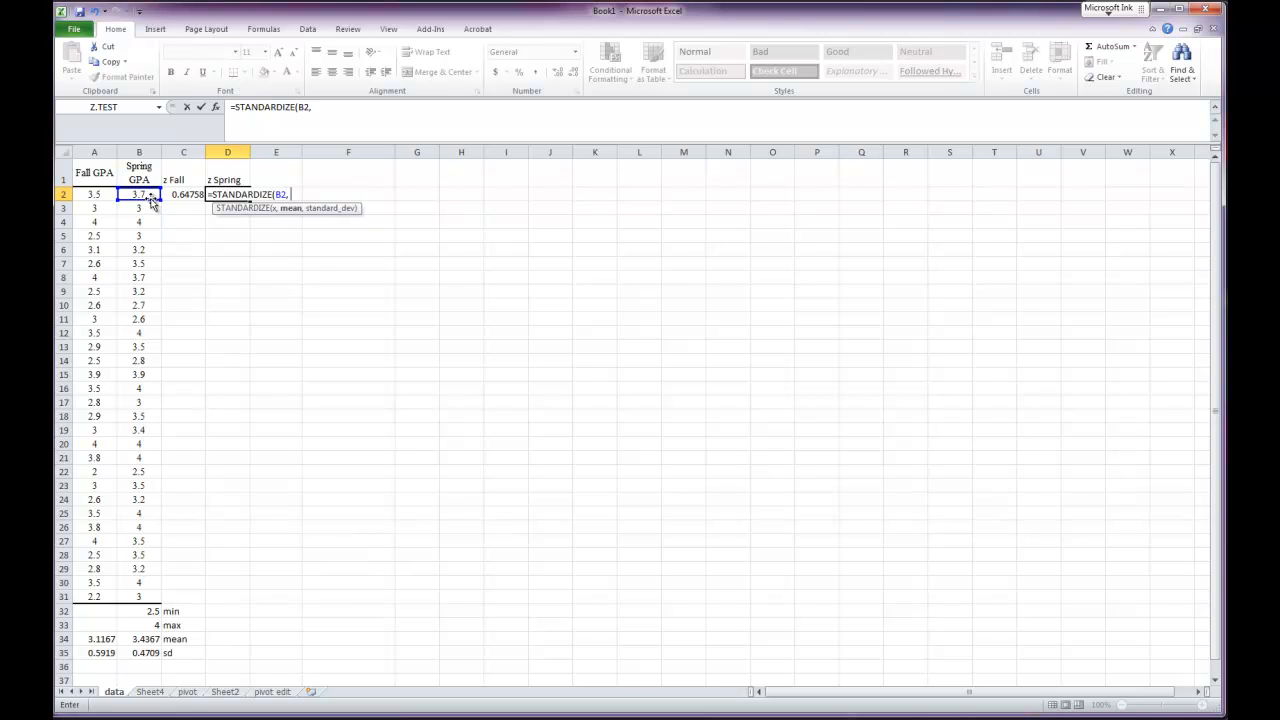
left_click(135, 639)
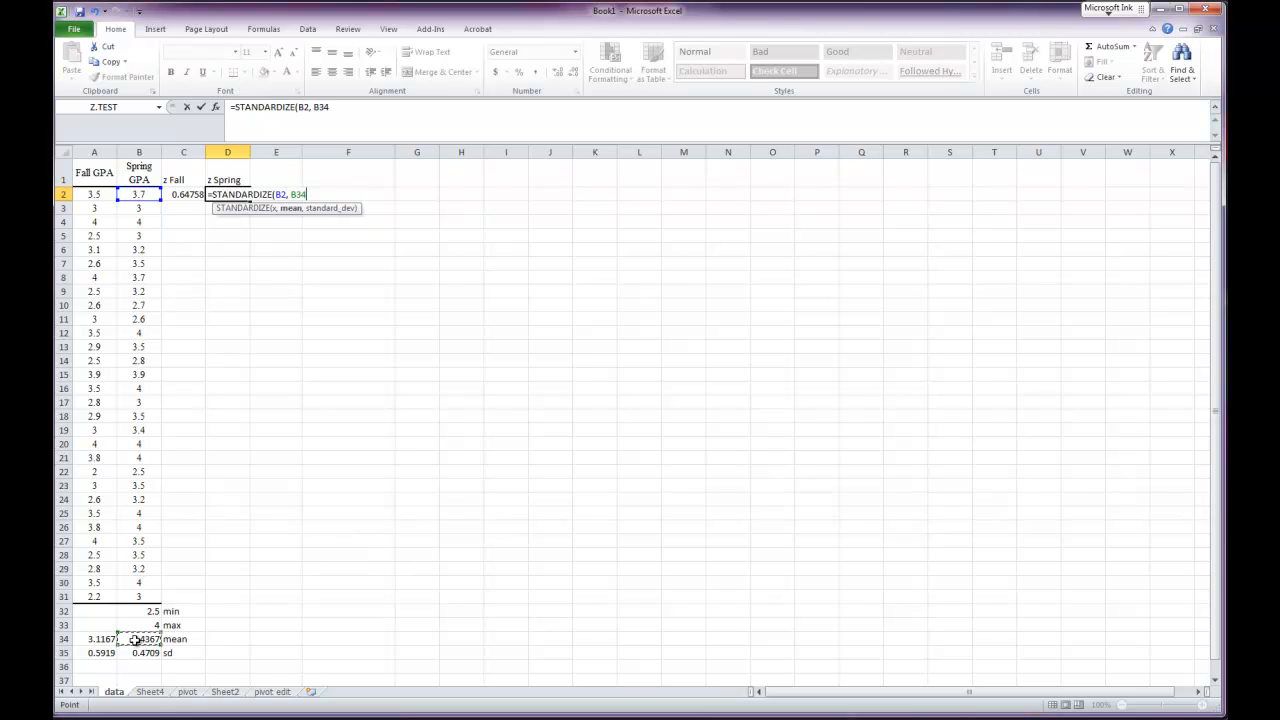
type(",")
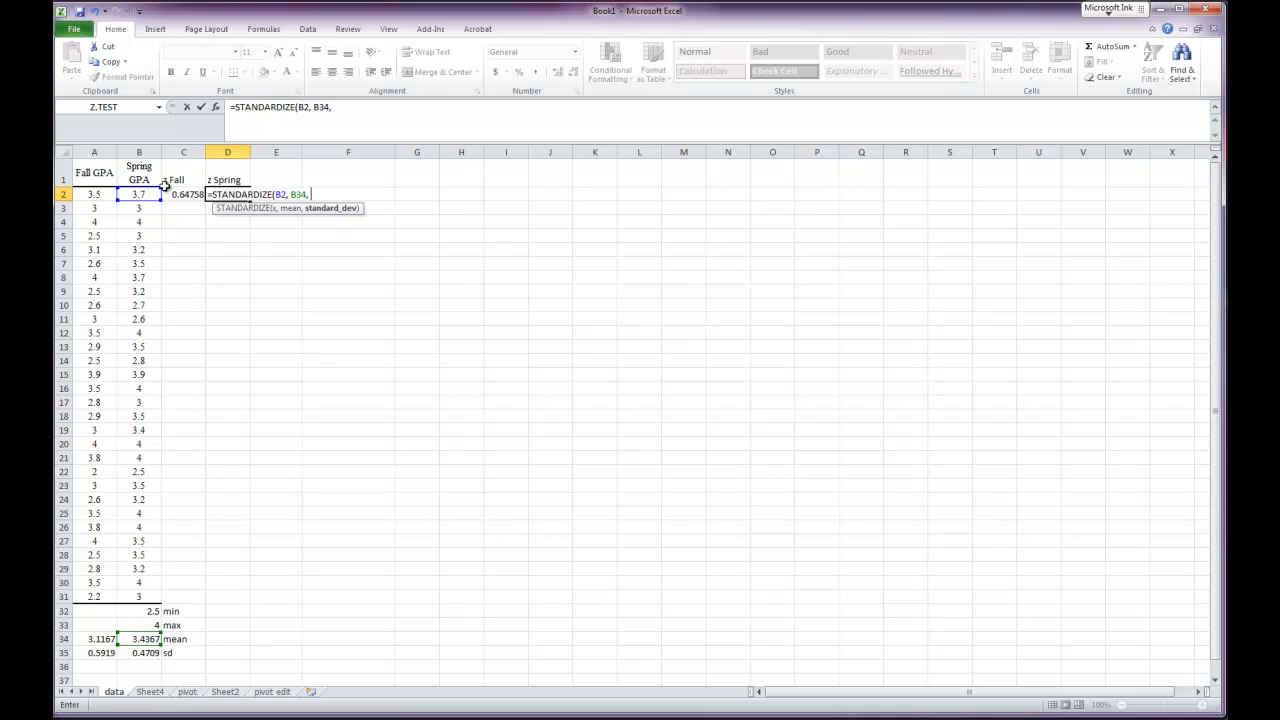
left_click(148, 651)
key("Return")
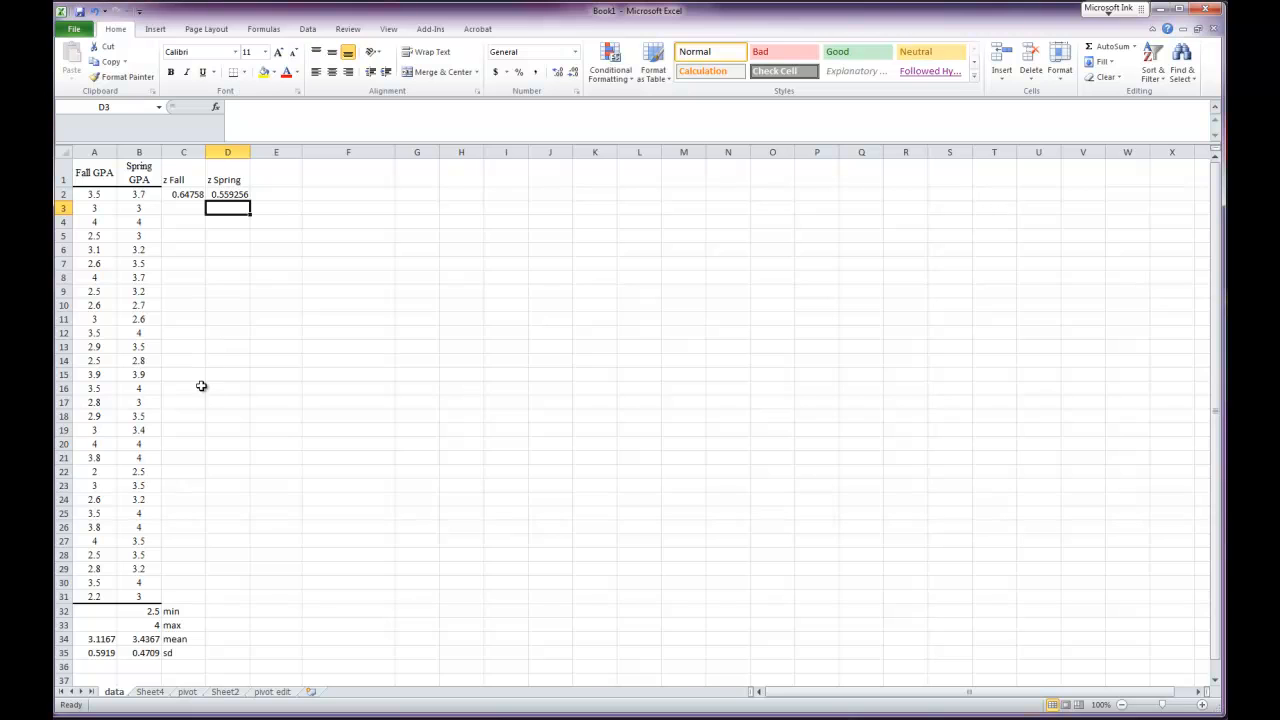
- Switch to Word and read the z-score blanks of question 6 and the questions on the following page
left_click(215, 719)
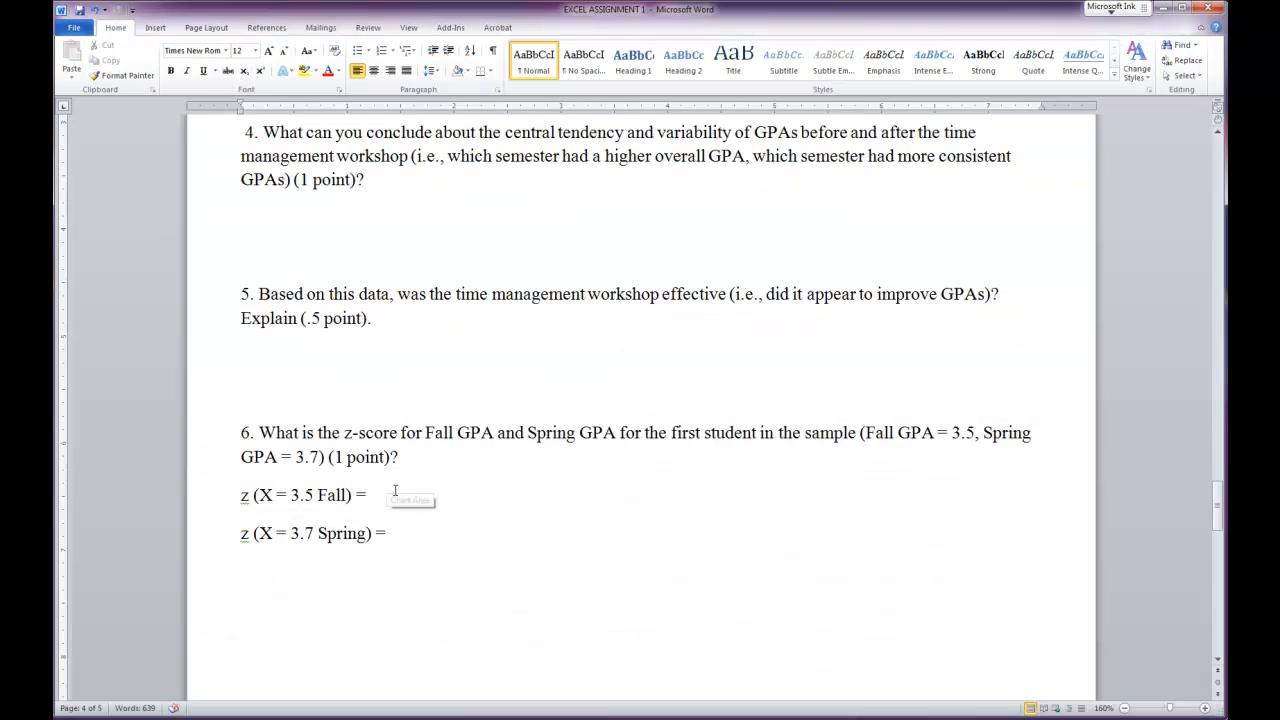
left_click(414, 534)
scroll(412, 591, "down", 10)
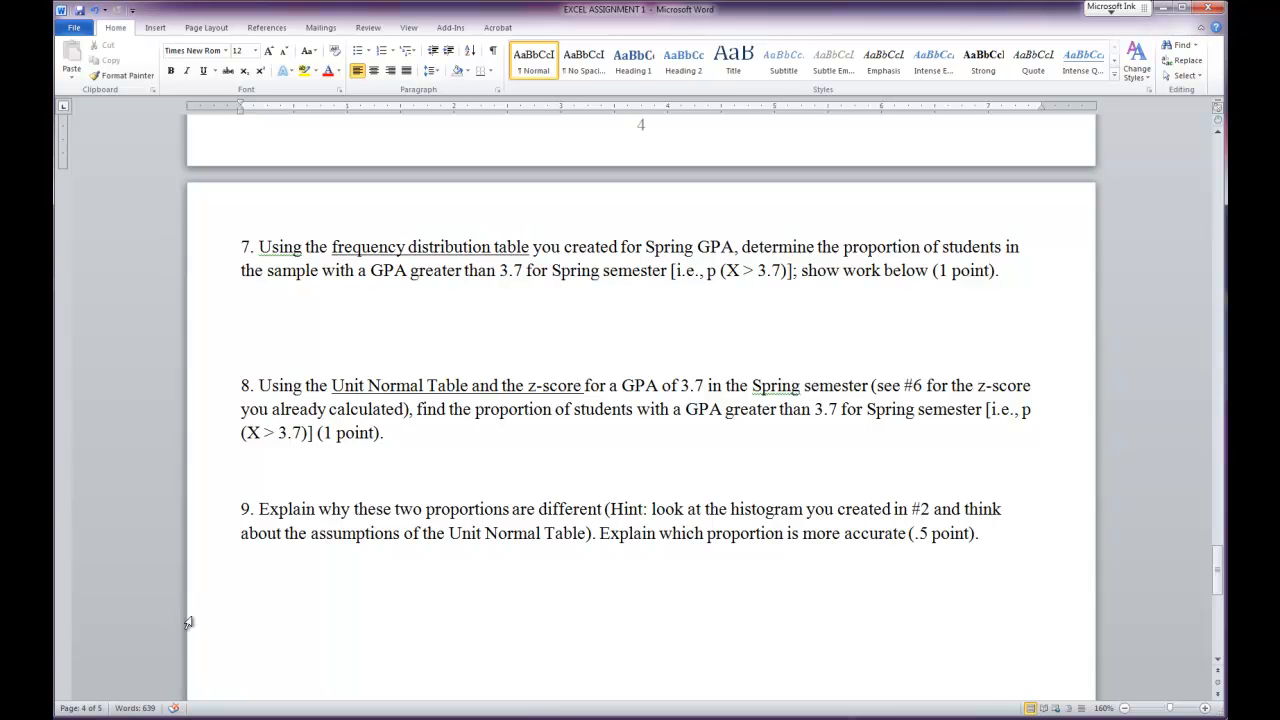
- On Excel's pivot edit sheet, enter the headings "Spring GPA" in A2 and "Number of Students" in B2, and delete the histogram's title
left_click(192, 718)
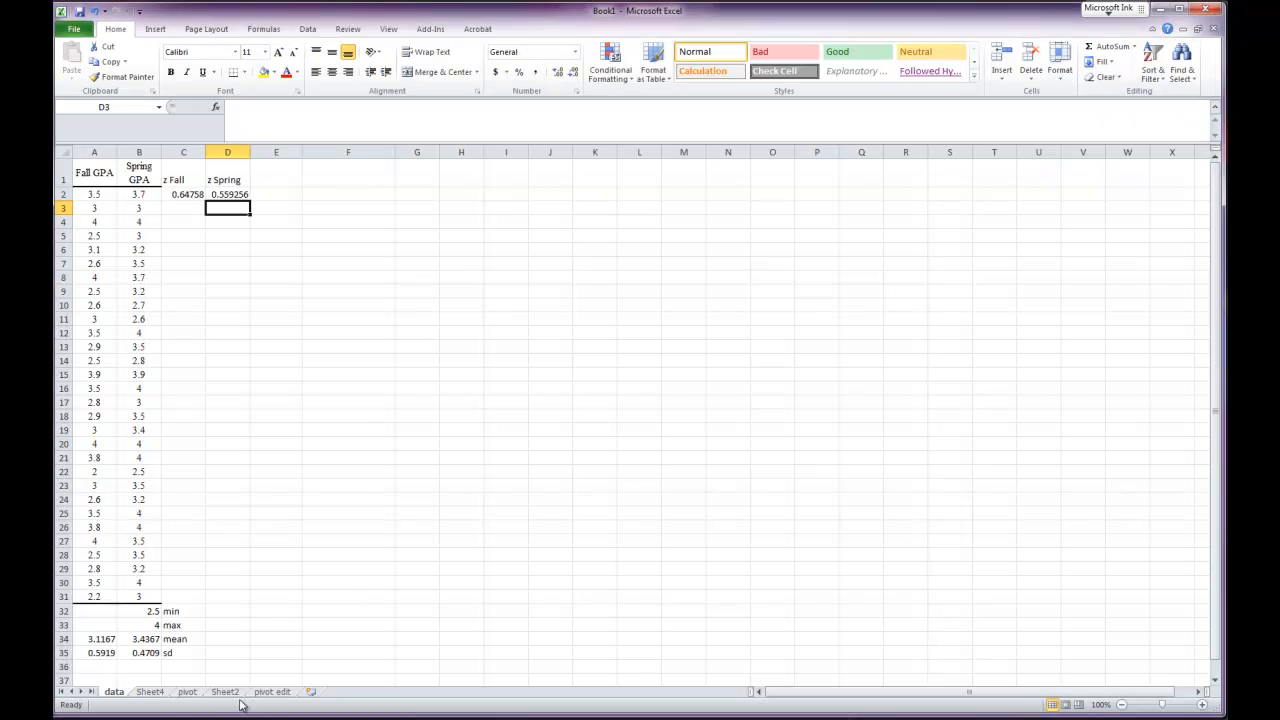
left_click(271, 692)
left_click_drag(98, 193, 171, 401)
left_click(100, 178)
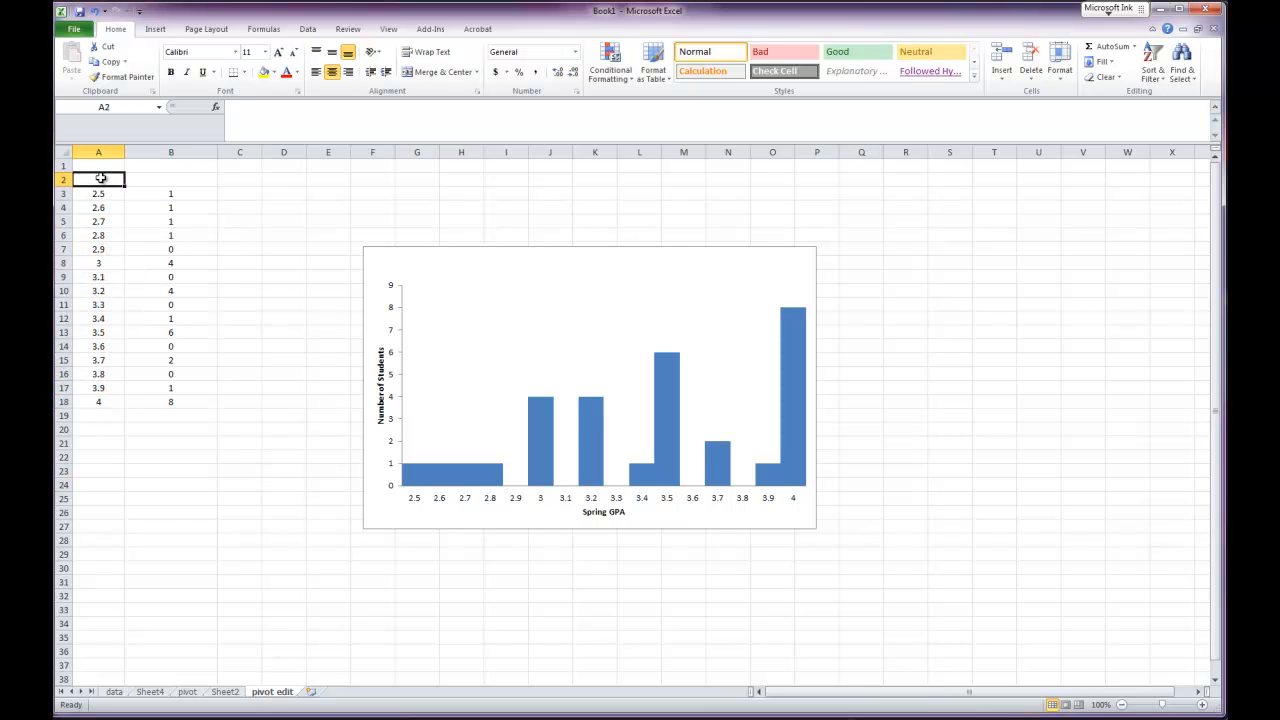
type("Spring GPA")
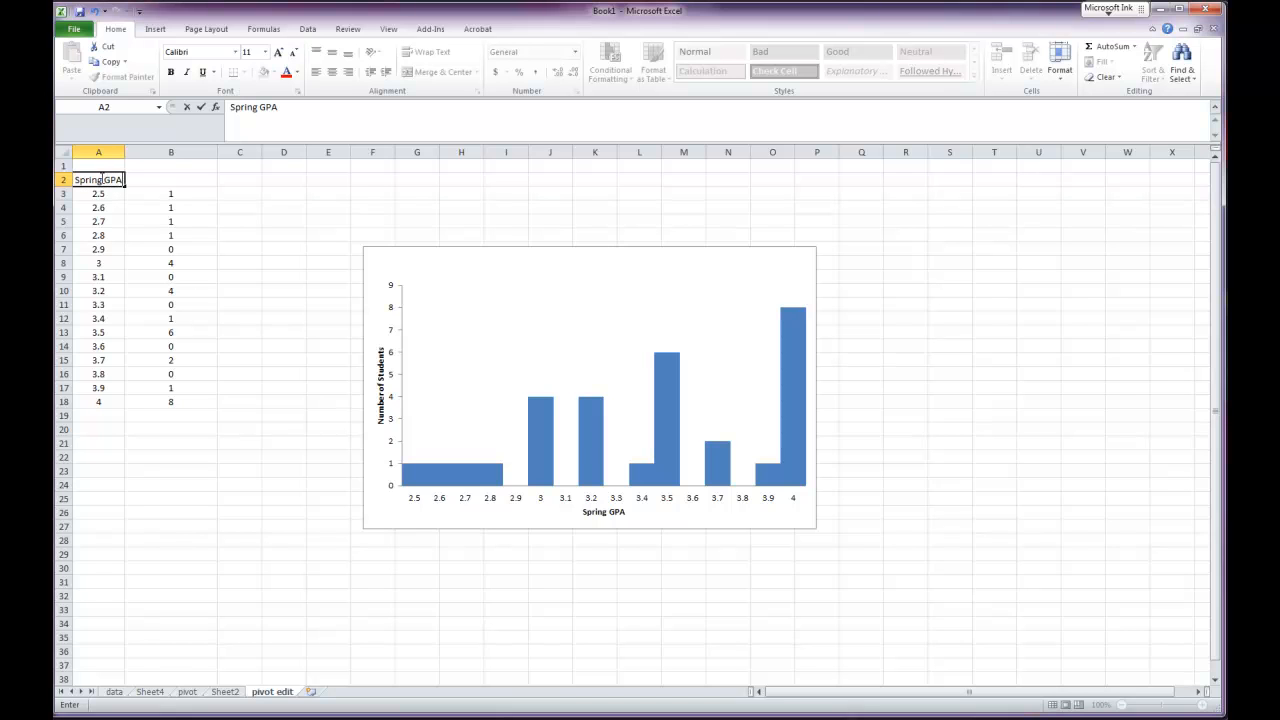
left_click(149, 180)
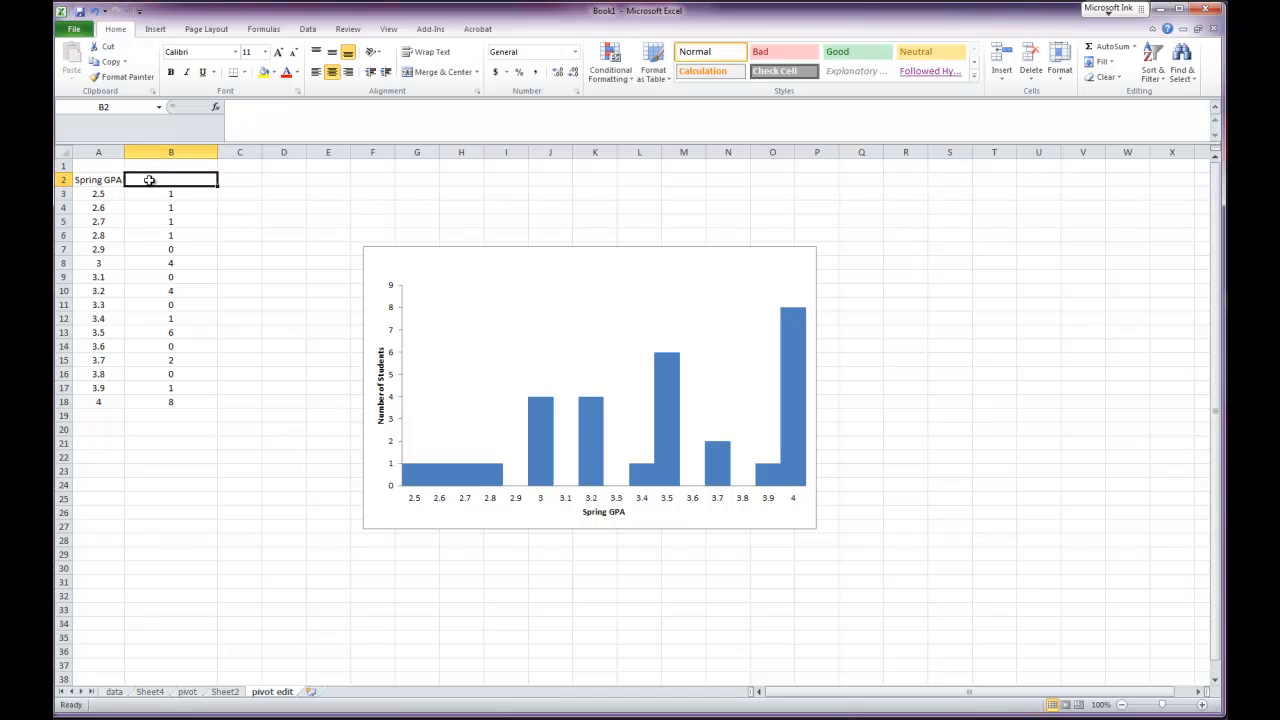
type("Number of Students")
left_click(245, 390)
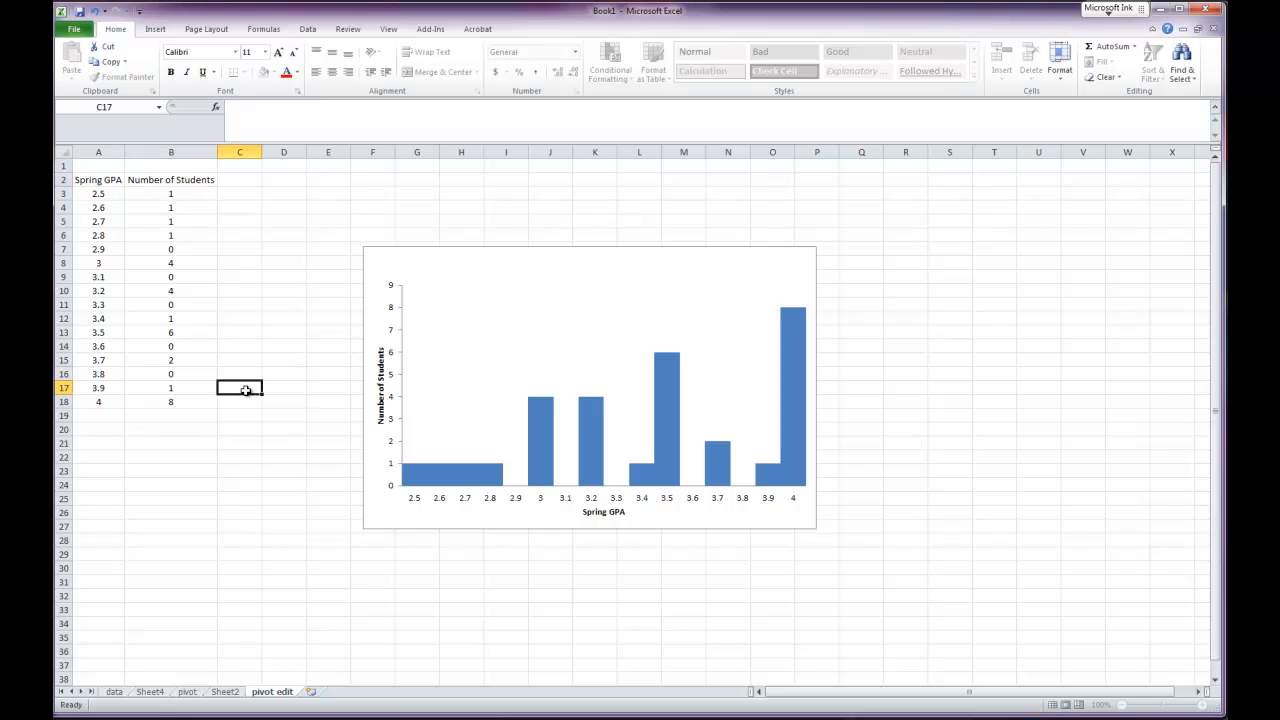
left_click(598, 262)
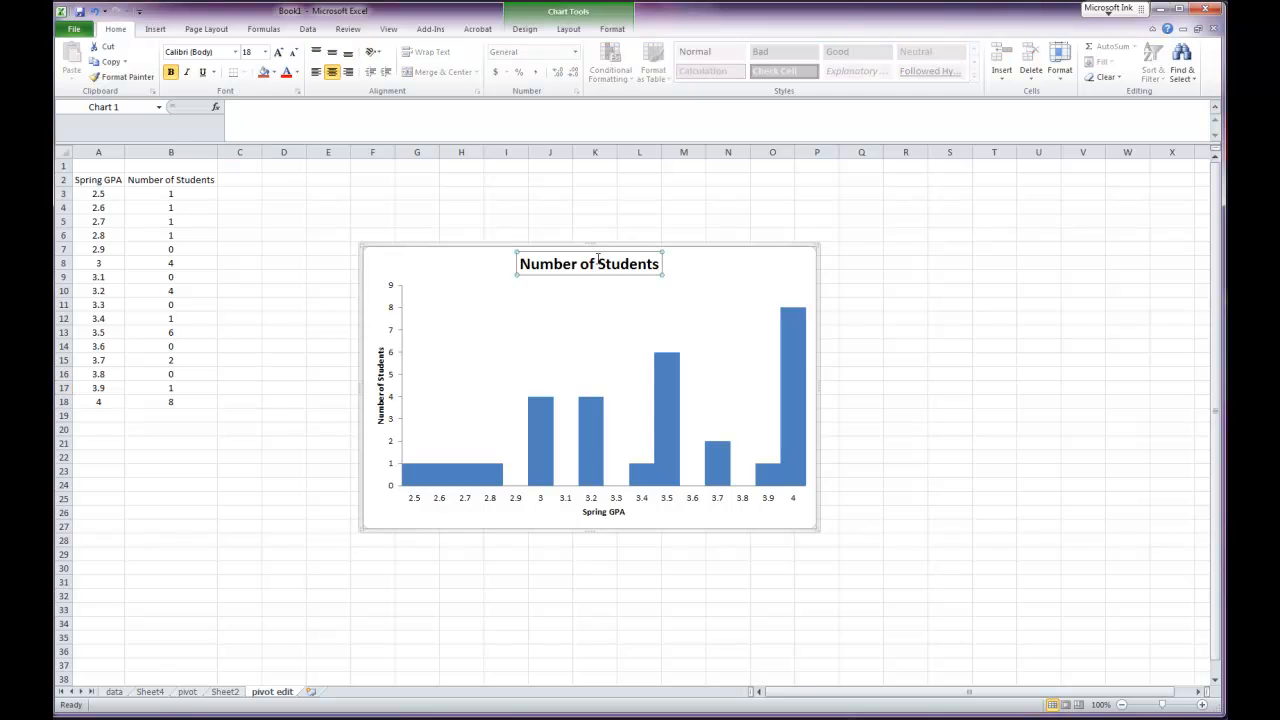
key("Delete")
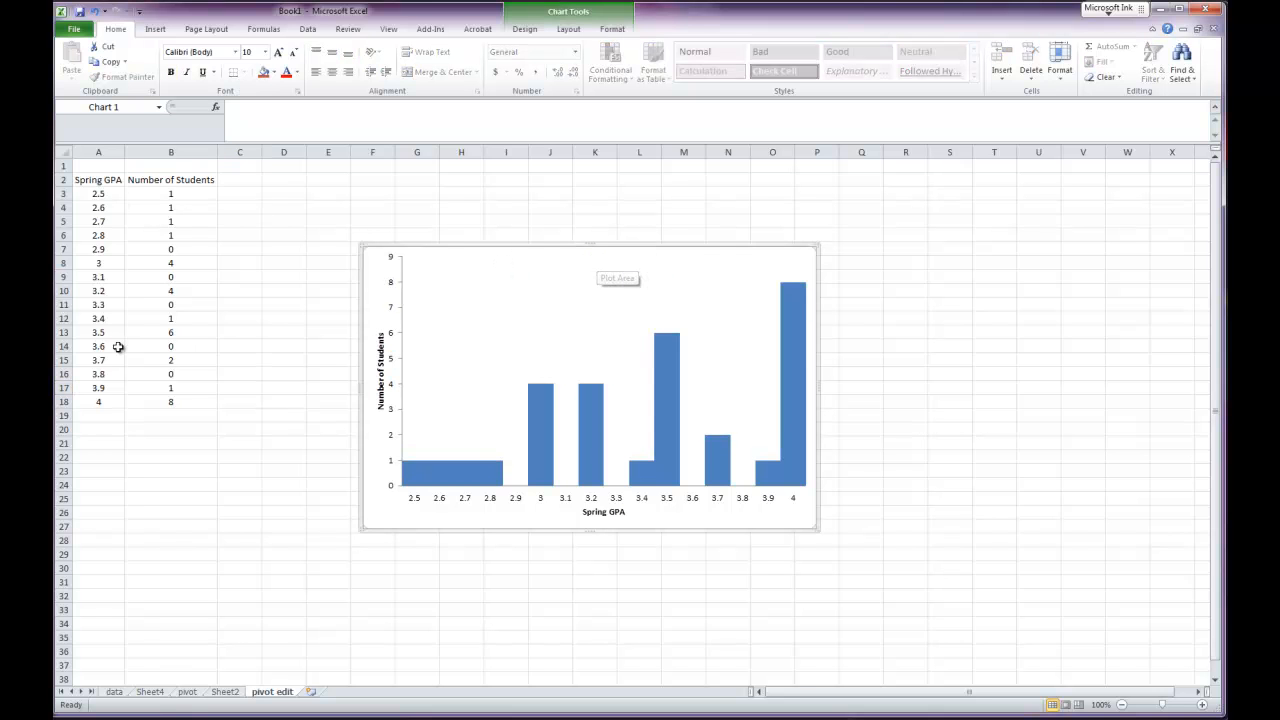
- Switch to Word and examine question 7 together with the Spring GPA frequency distribution table and histogram it relies on
mouse_move(150, 708)
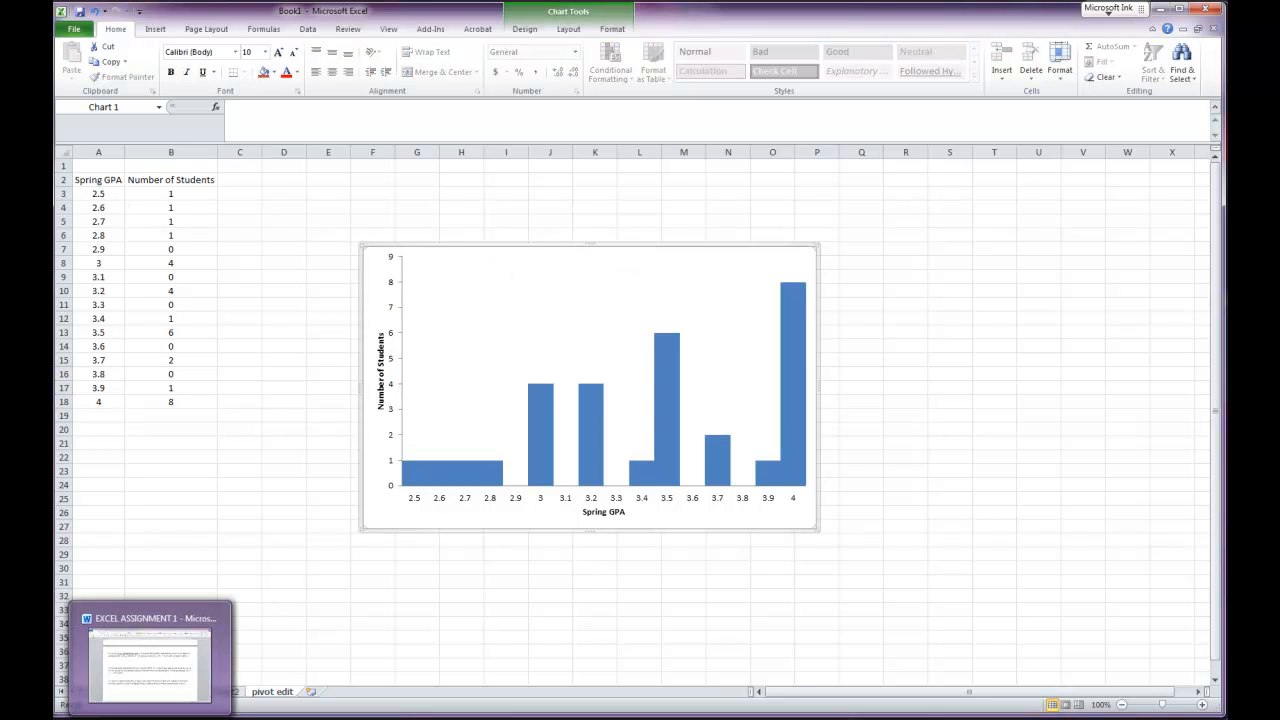
left_click(157, 650)
scroll(489, 613, "up", 20)
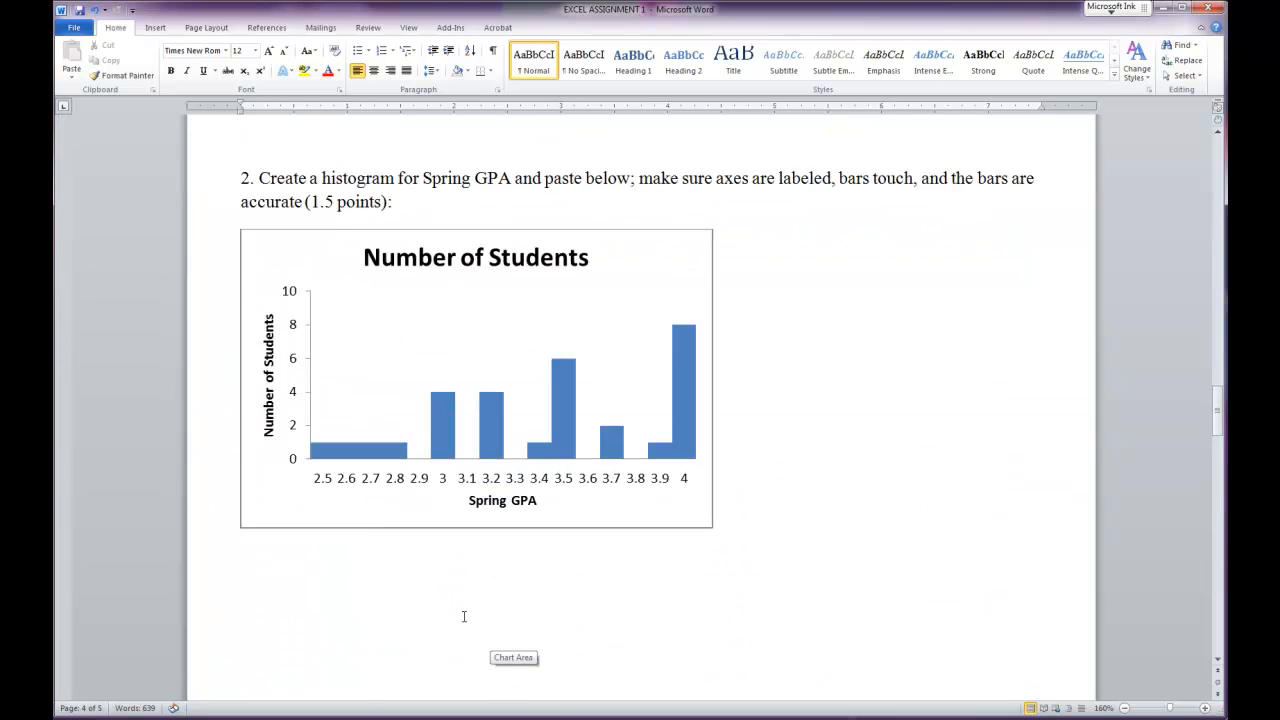
scroll(435, 604, "down", 20)
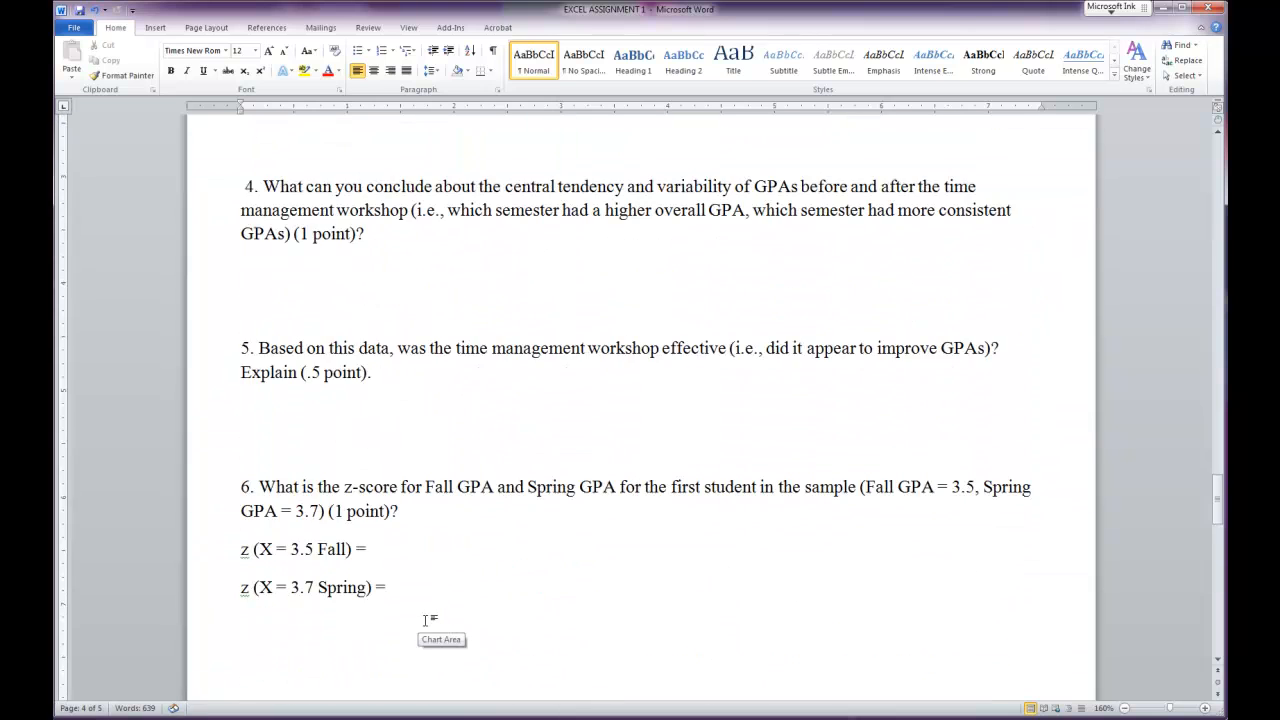
scroll(520, 360, "down", 15)
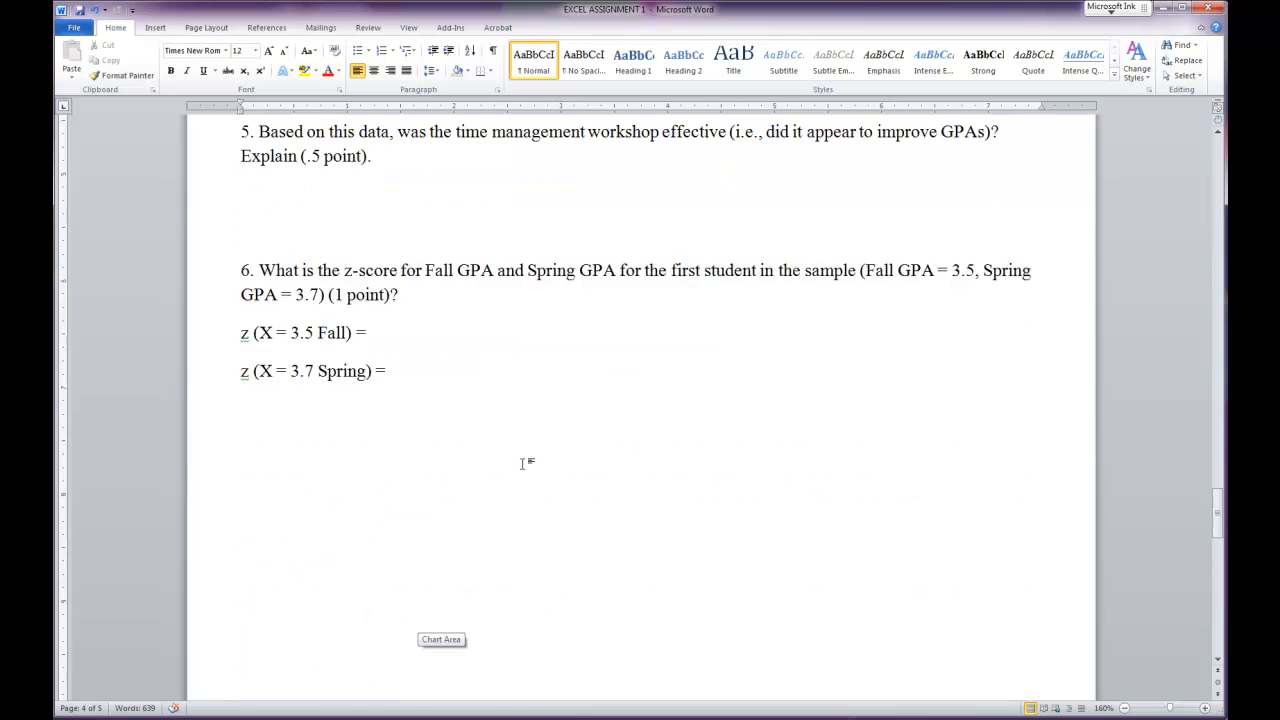
scroll(449, 349, "up", 2)
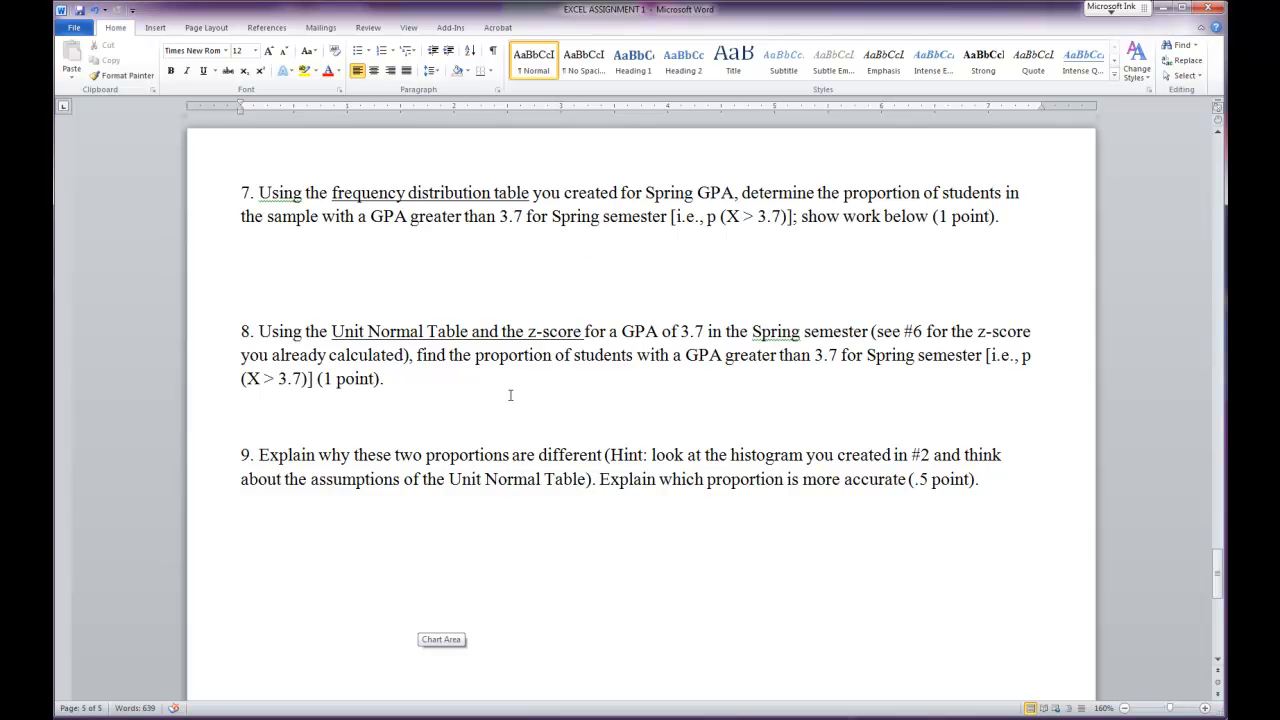
scroll(510, 395, "up", 20)
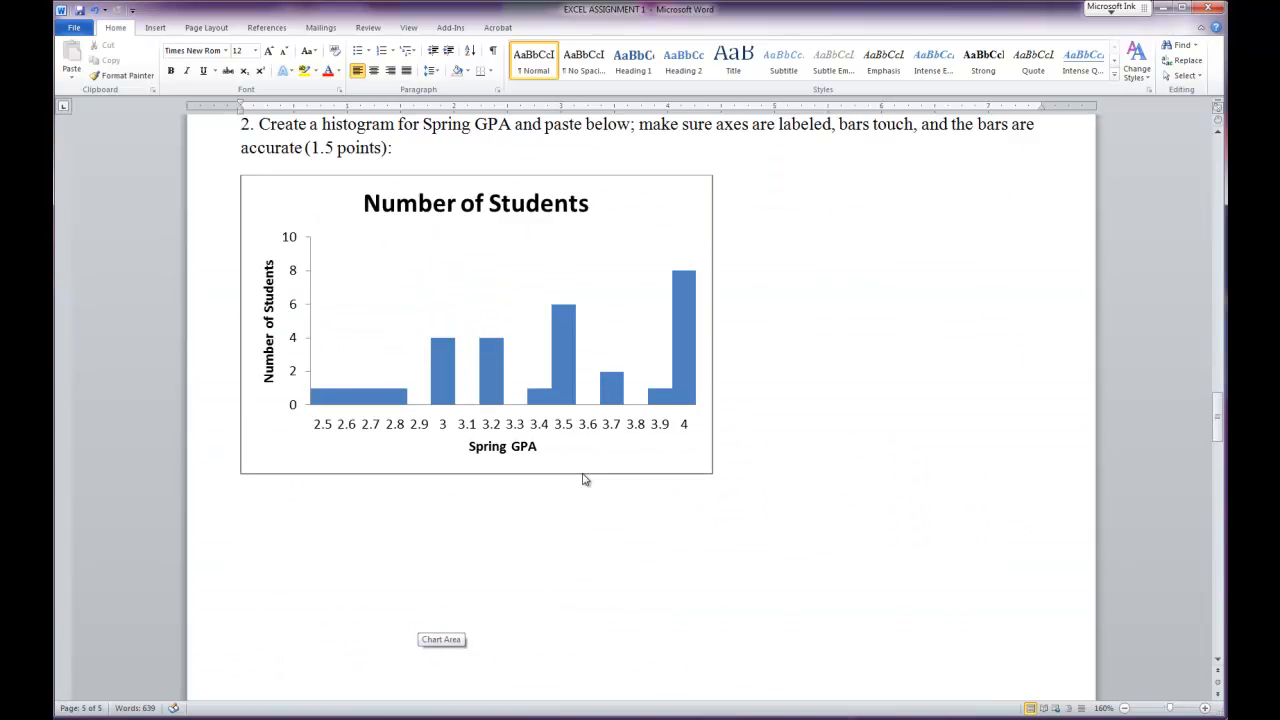
scroll(585, 479, "up", 5)
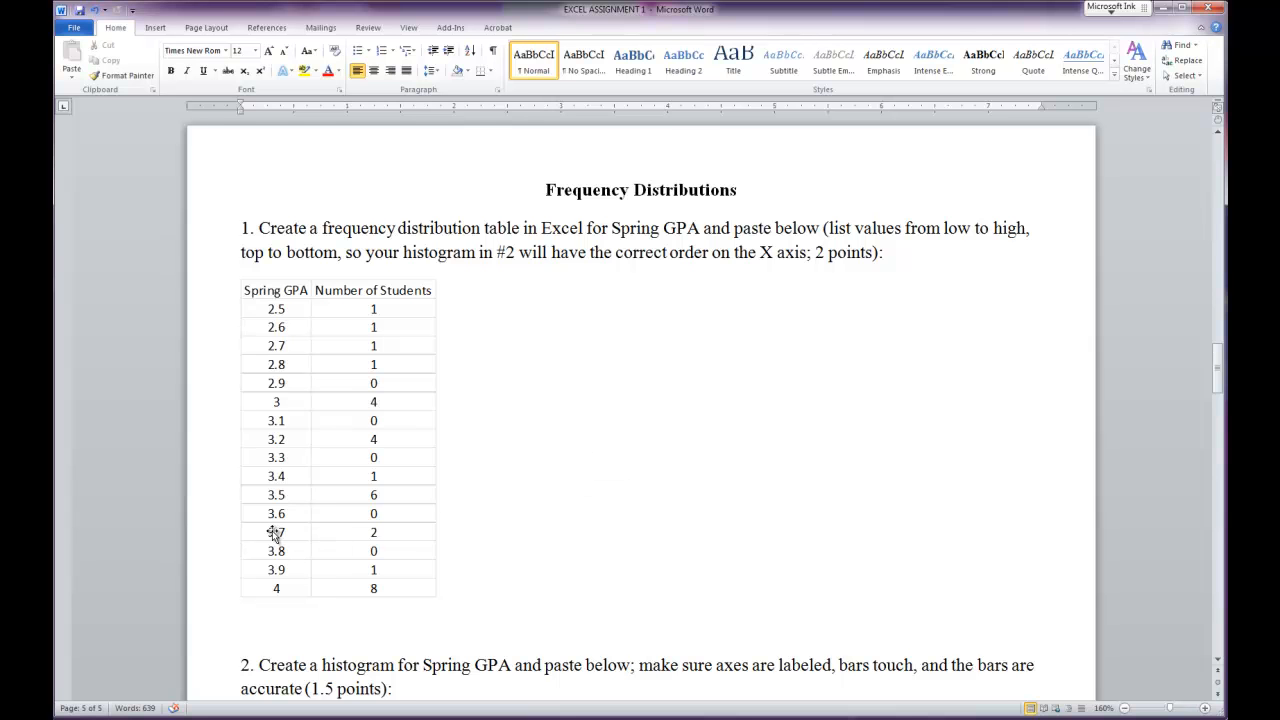
scroll(523, 569, "down", 8)
scroll(530, 605, "down", 15)
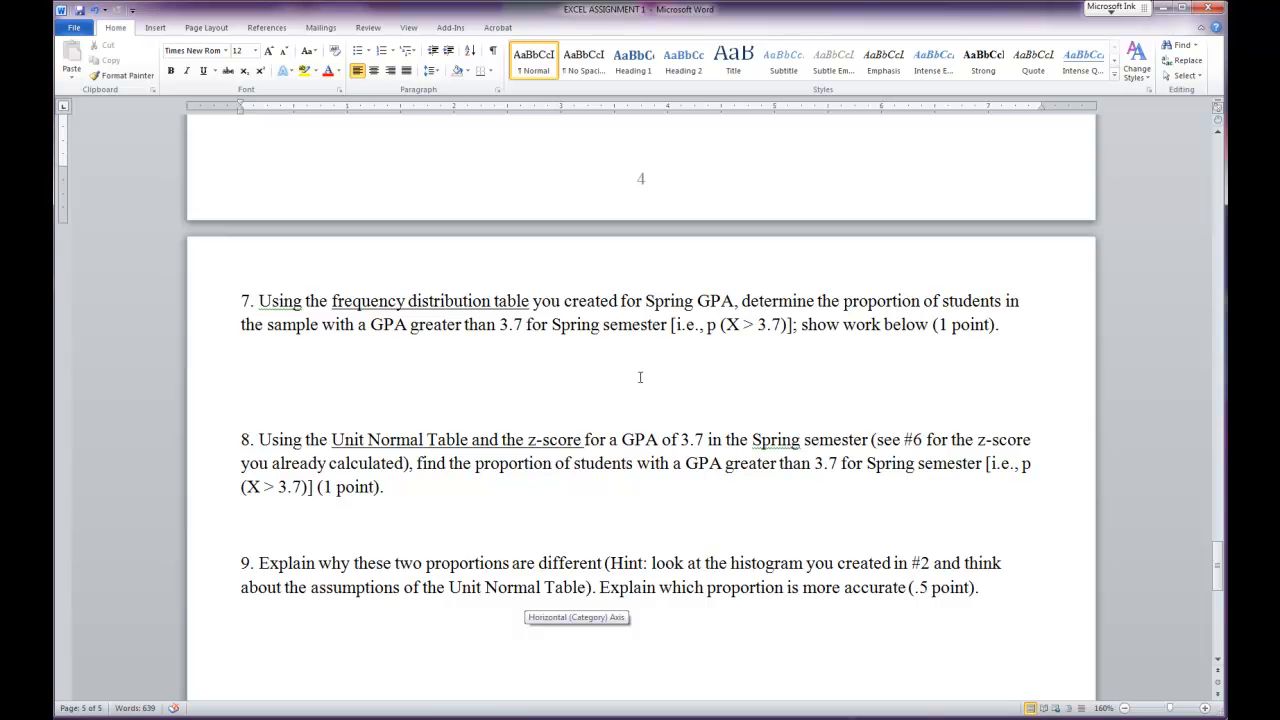
scroll(505, 516, "up", 6)
scroll(505, 516, "up", 15)
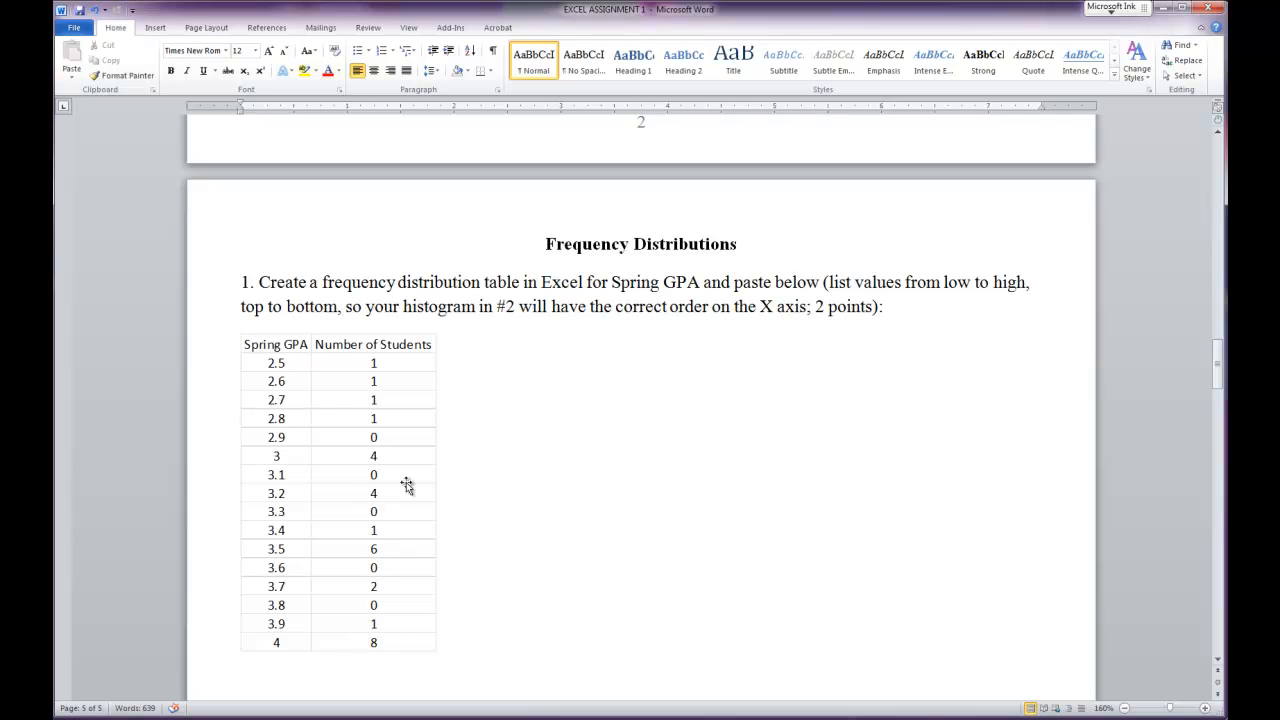
scroll(426, 592, "down", 3)
scroll(426, 592, "down", 20)
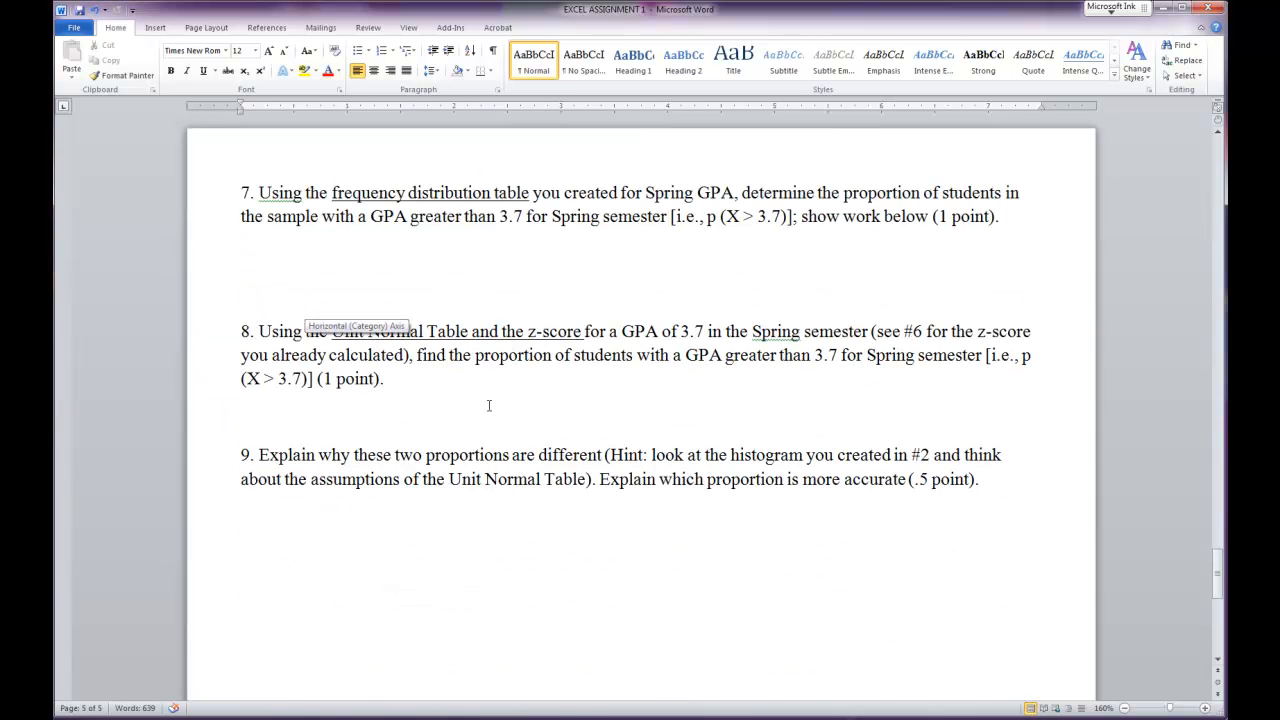
- Read question 8 about the Unit Normal Table, then switch to Excel's data sheet and look up the Spring z-score in D2
left_click(533, 356)
left_click_drag(333, 331, 523, 331)
left_click(493, 386)
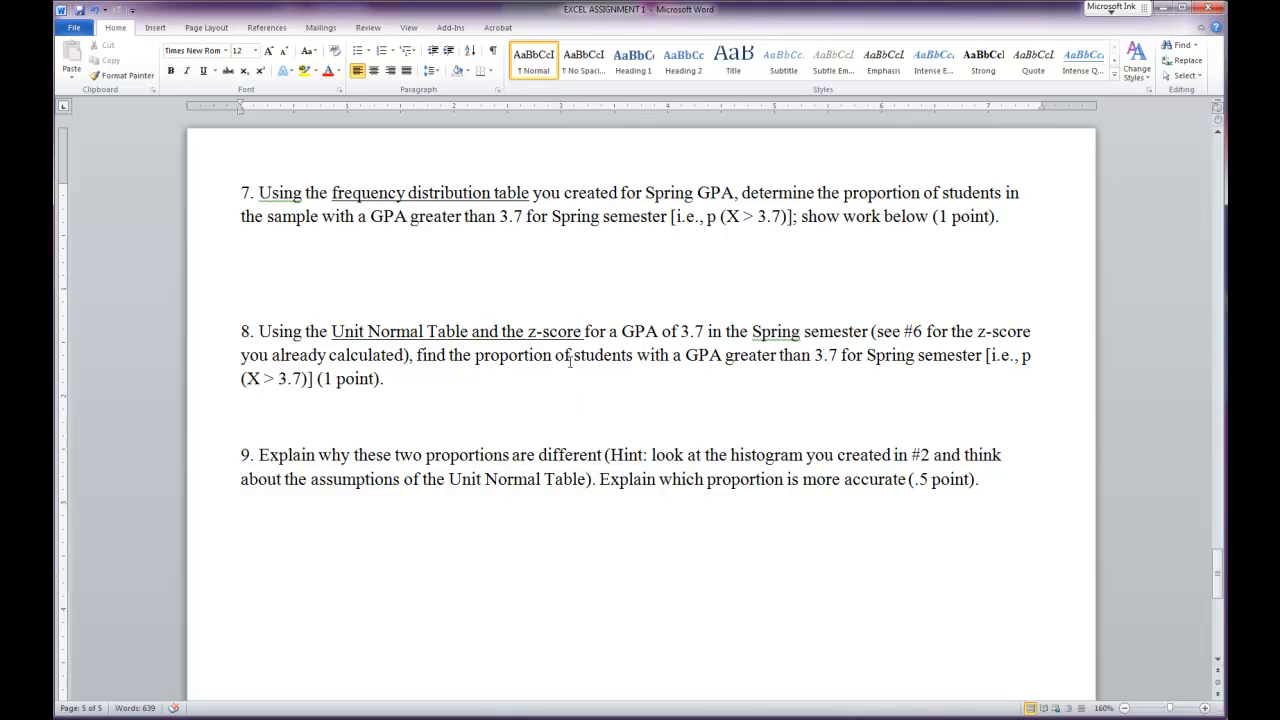
left_click_drag(528, 331, 708, 331)
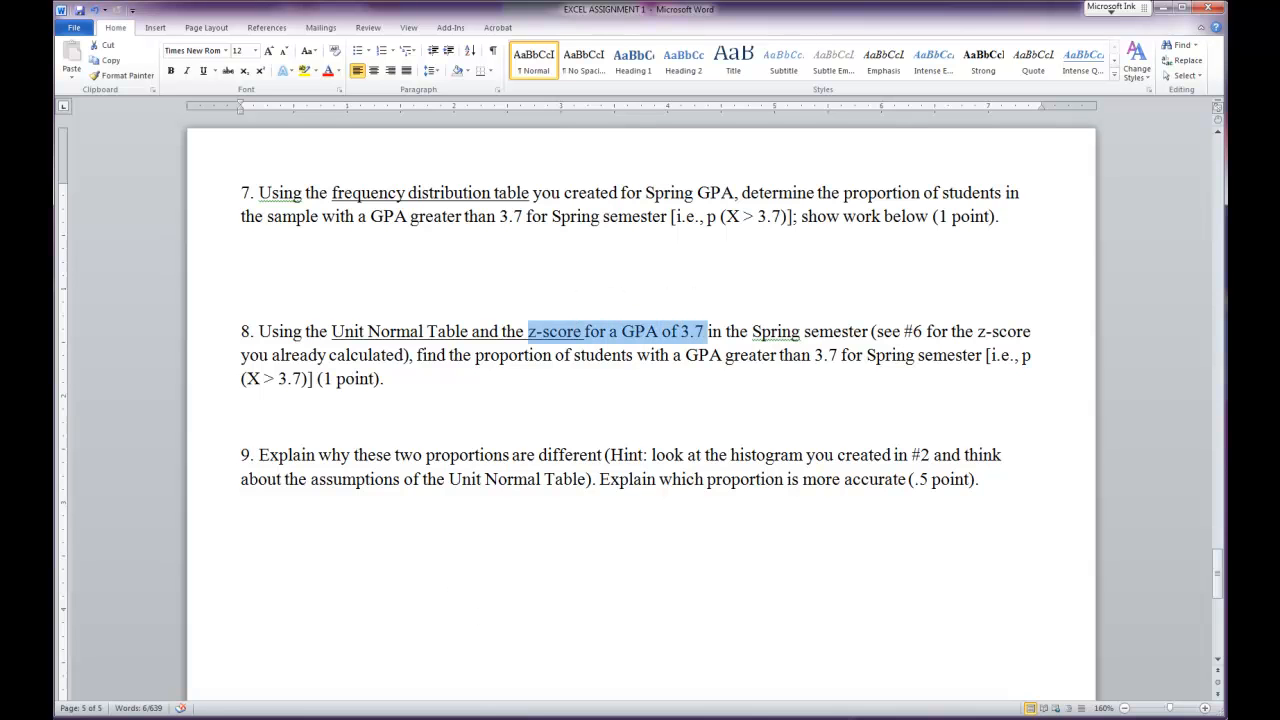
mouse_move(193, 716)
left_click(208, 668)
left_click(118, 695)
left_click(217, 196)
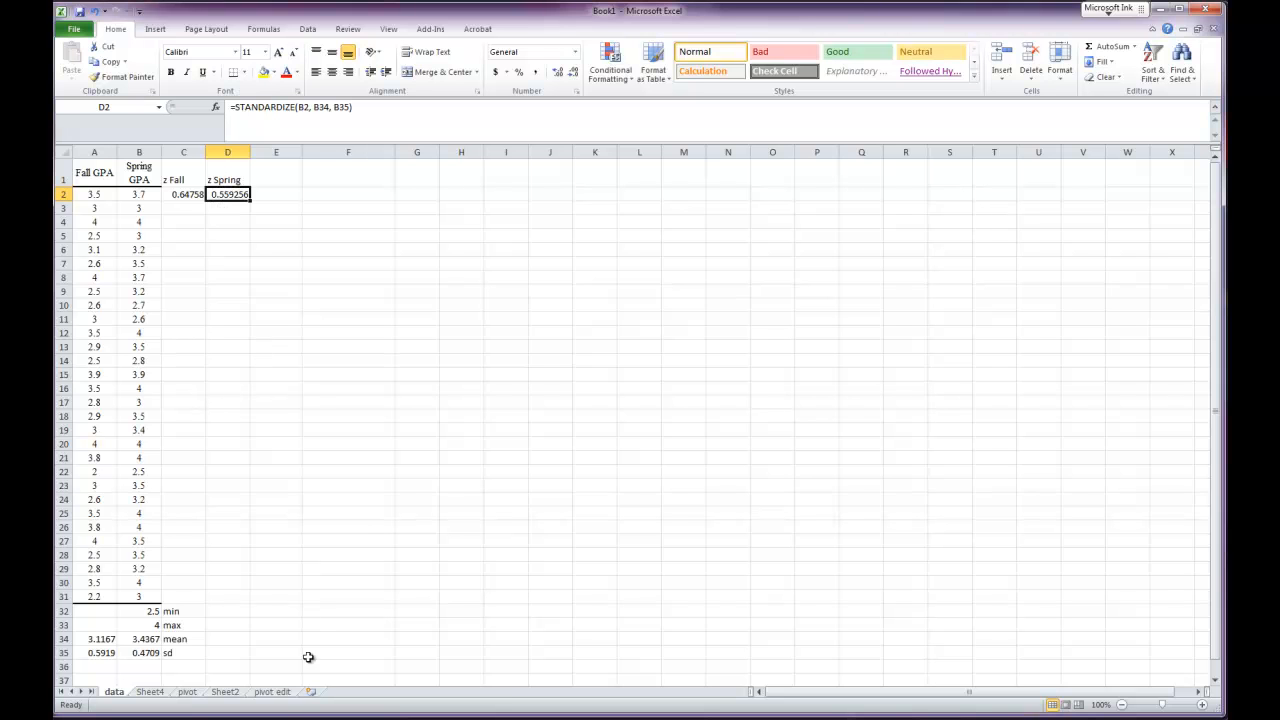
- Return to Word and review question 9 on the differing proportions along with the histogram from question 2
left_click(312, 716)
left_click(729, 331)
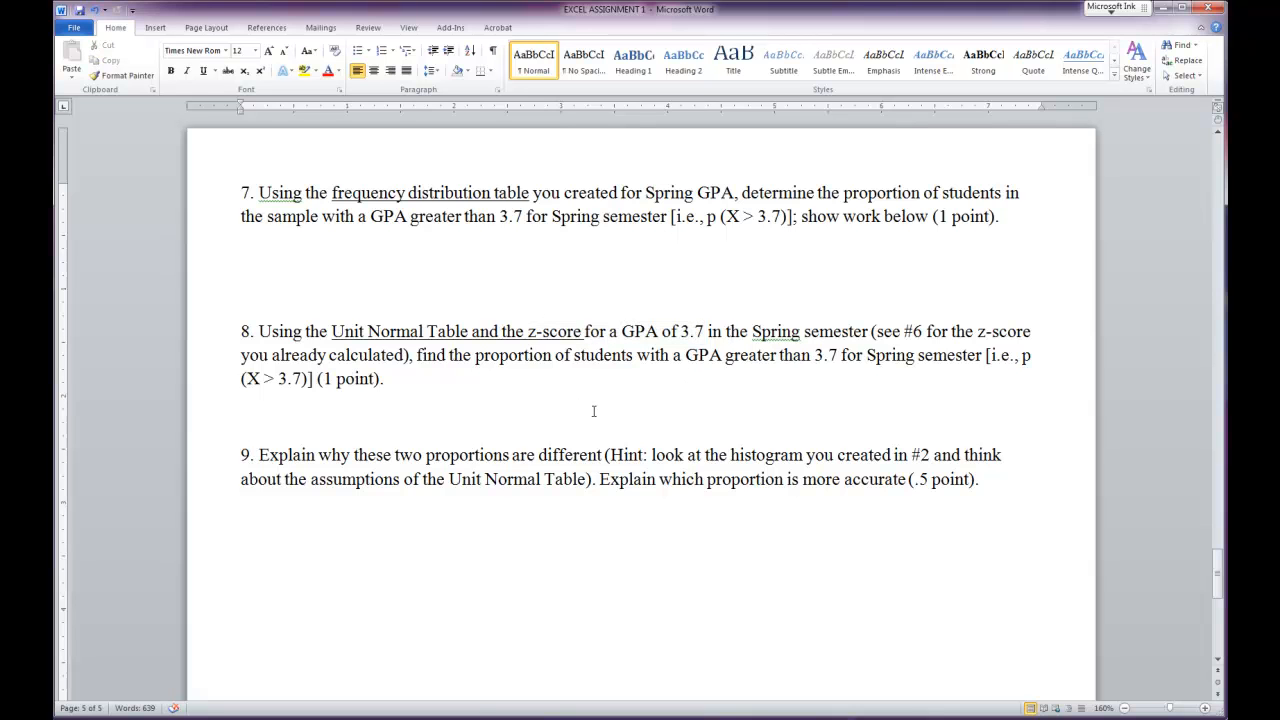
scroll(599, 410, "up", 20)
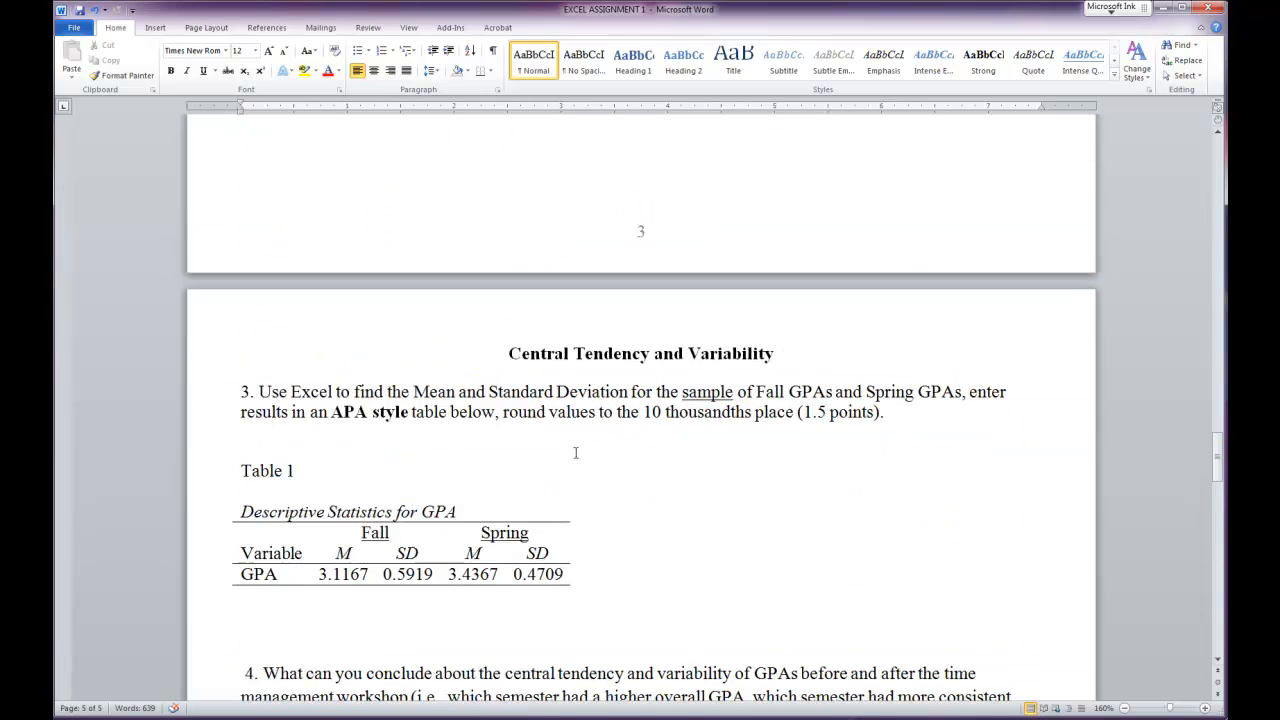
scroll(657, 509, "down", 12)
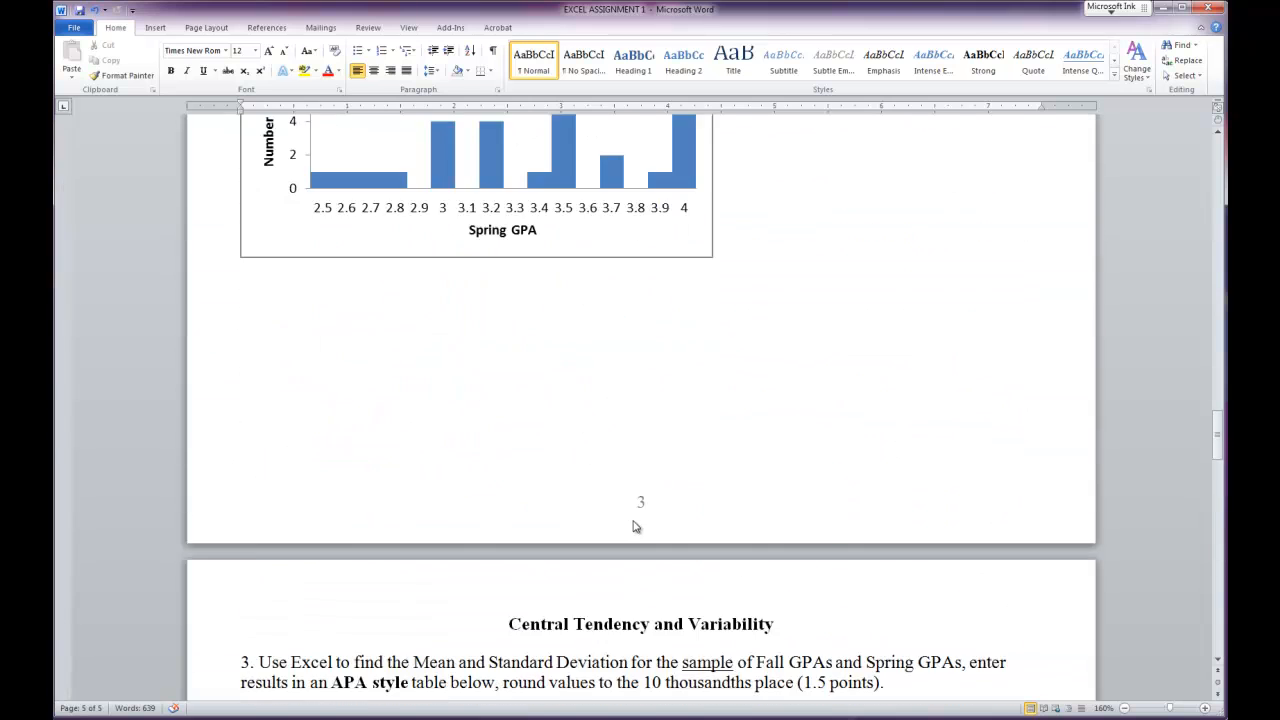
scroll(614, 537, "down", 12)
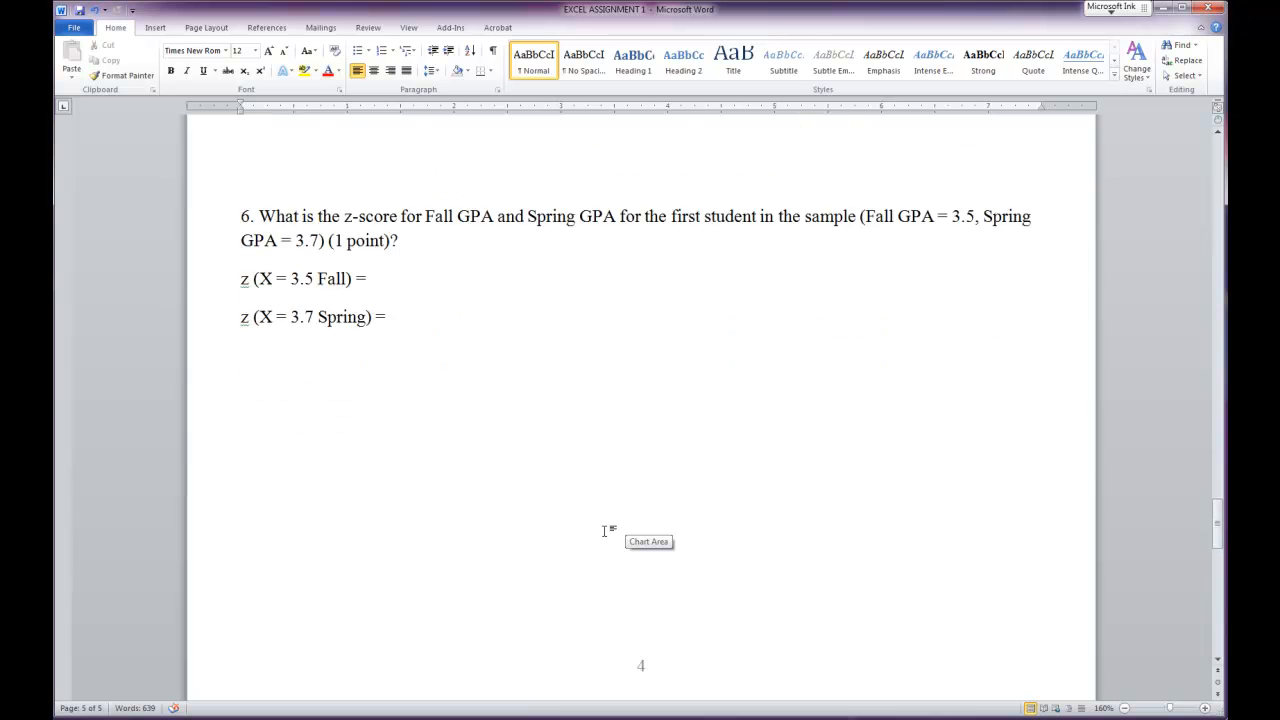
scroll(599, 524, "down", 5)
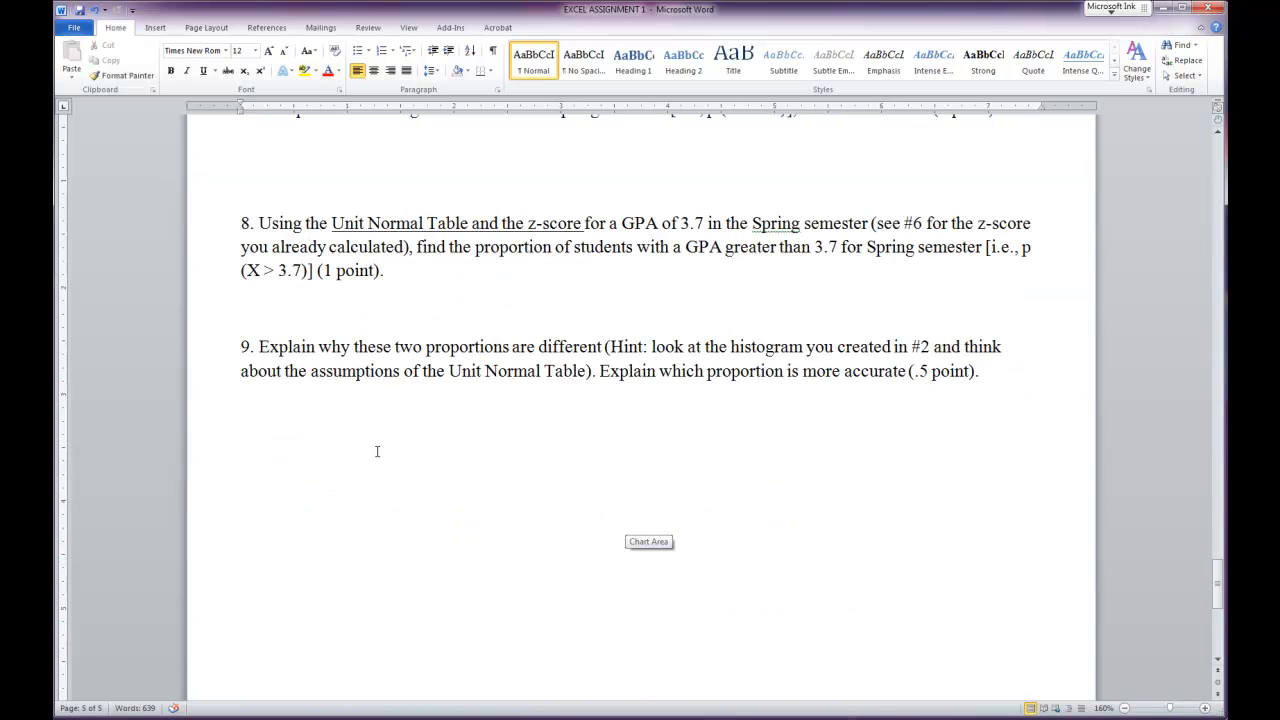
- Delete the "Number of Students" title above the Spring GPA histogram under question 2
scroll(331, 383, "up", 3)
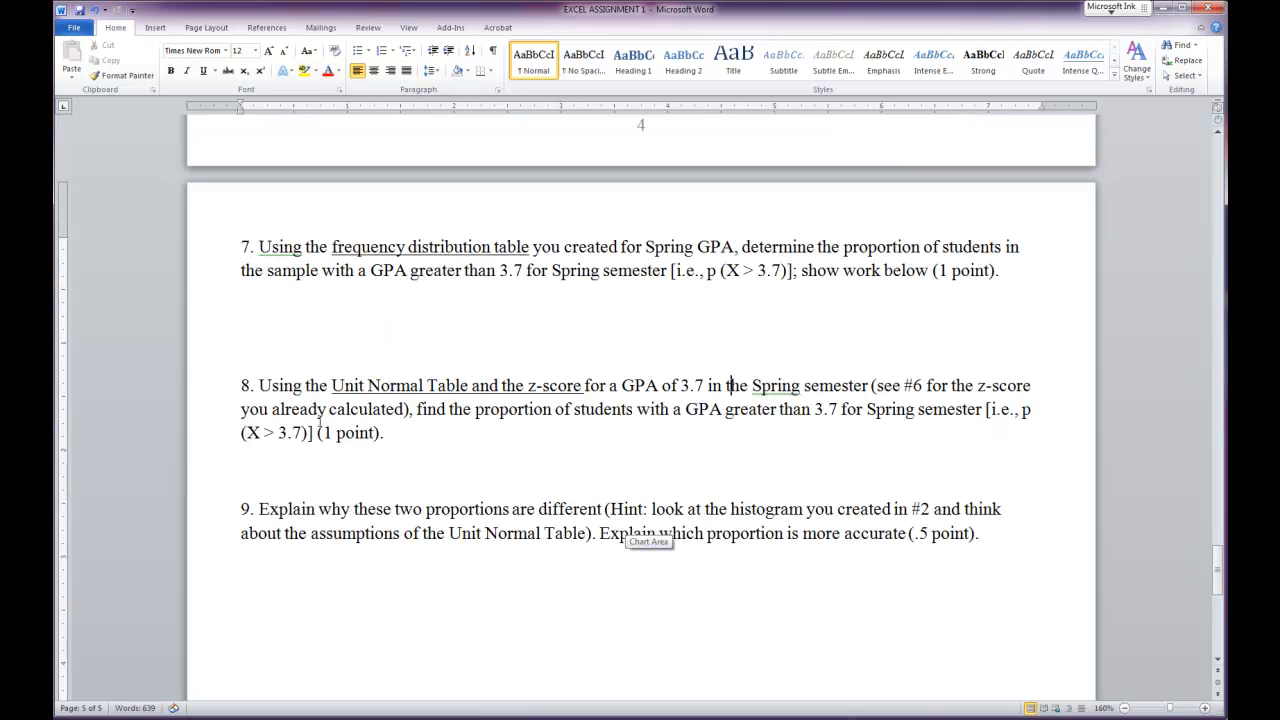
left_click(291, 256)
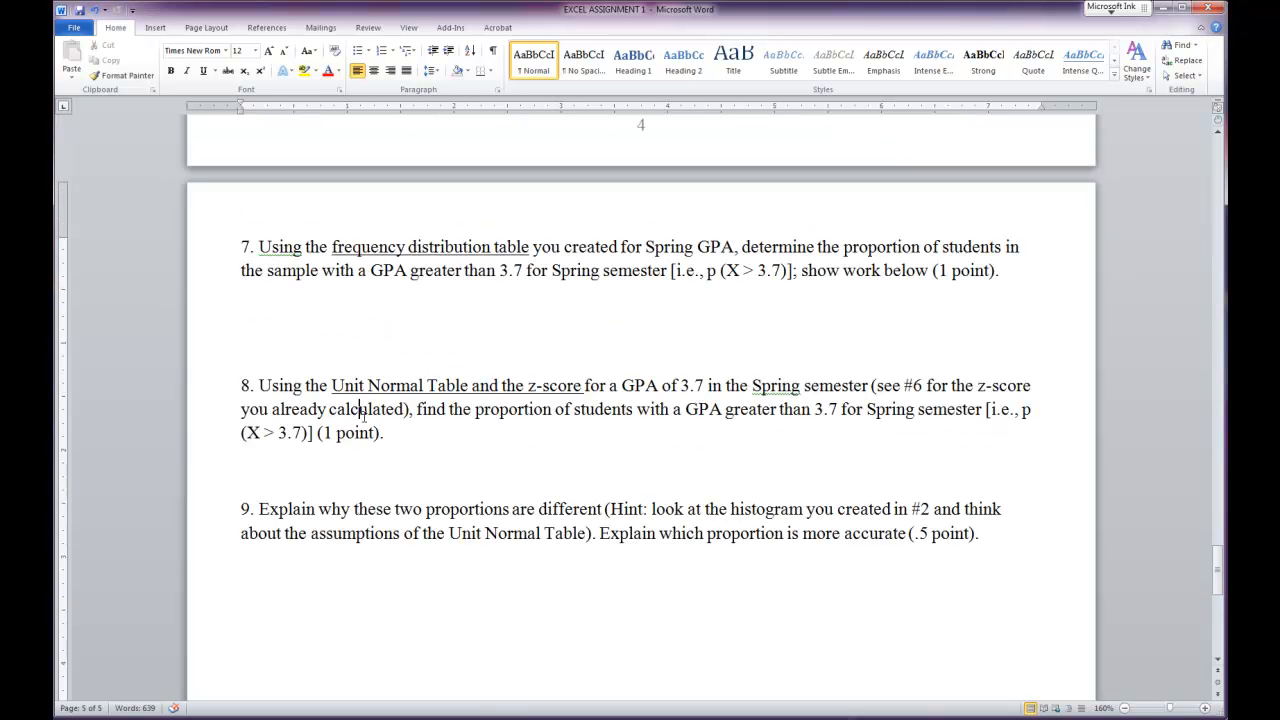
scroll(452, 516, "down", 2)
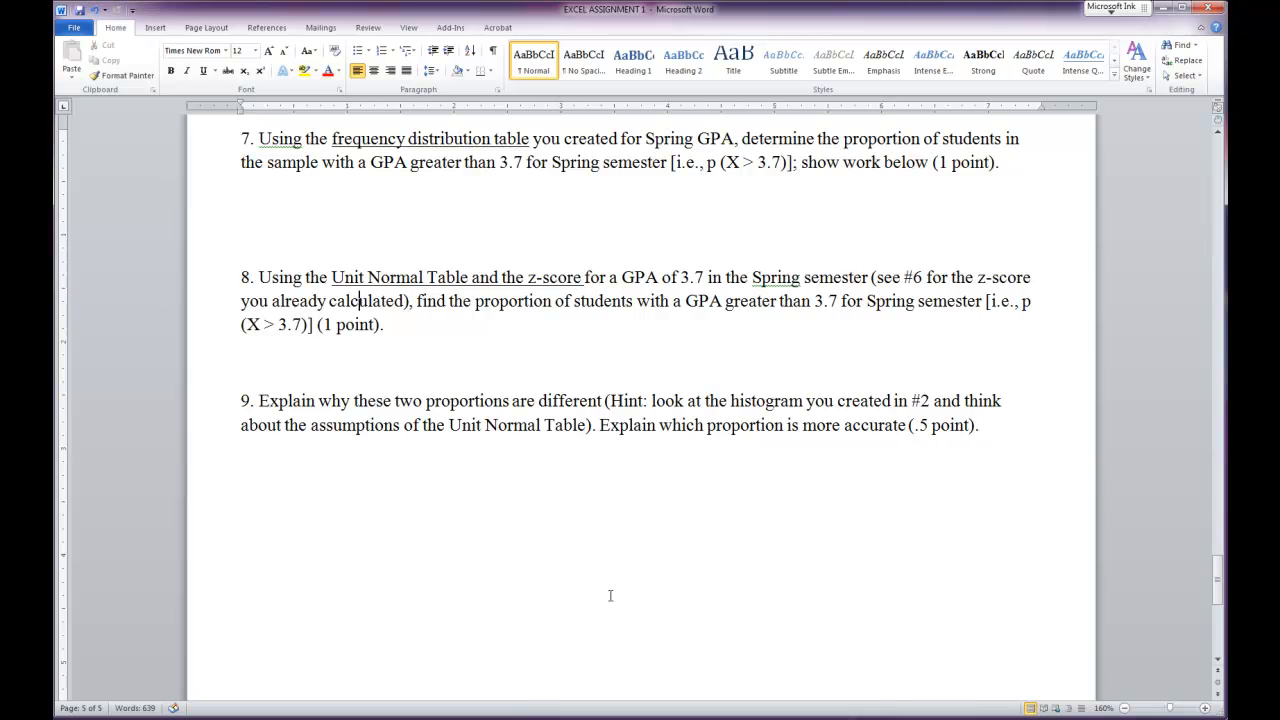
scroll(629, 577, "up", 15)
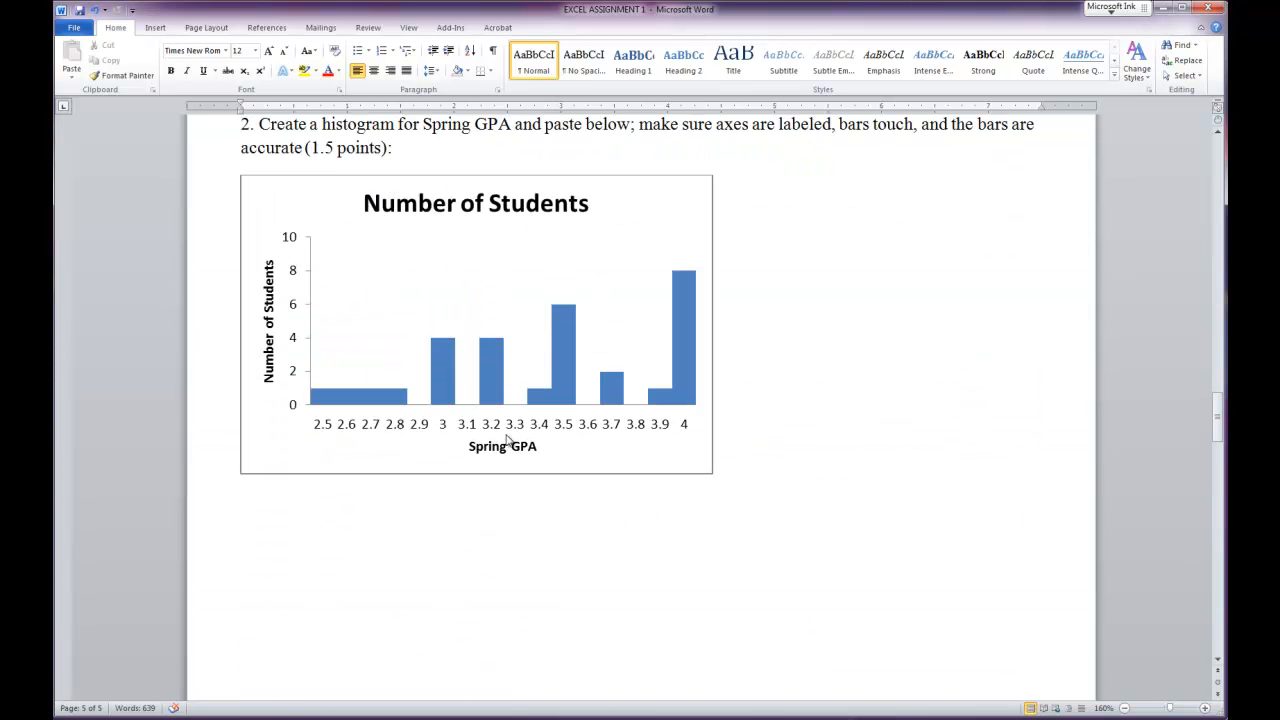
left_click(549, 212)
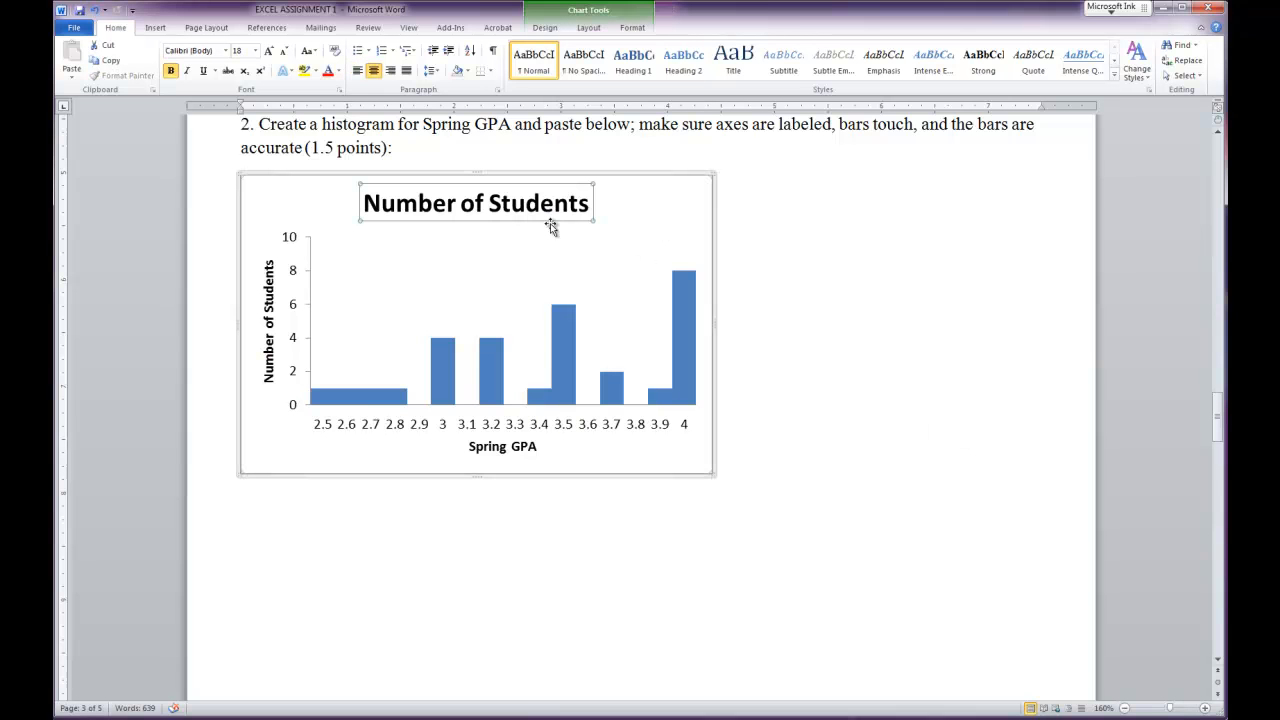
key("Delete")
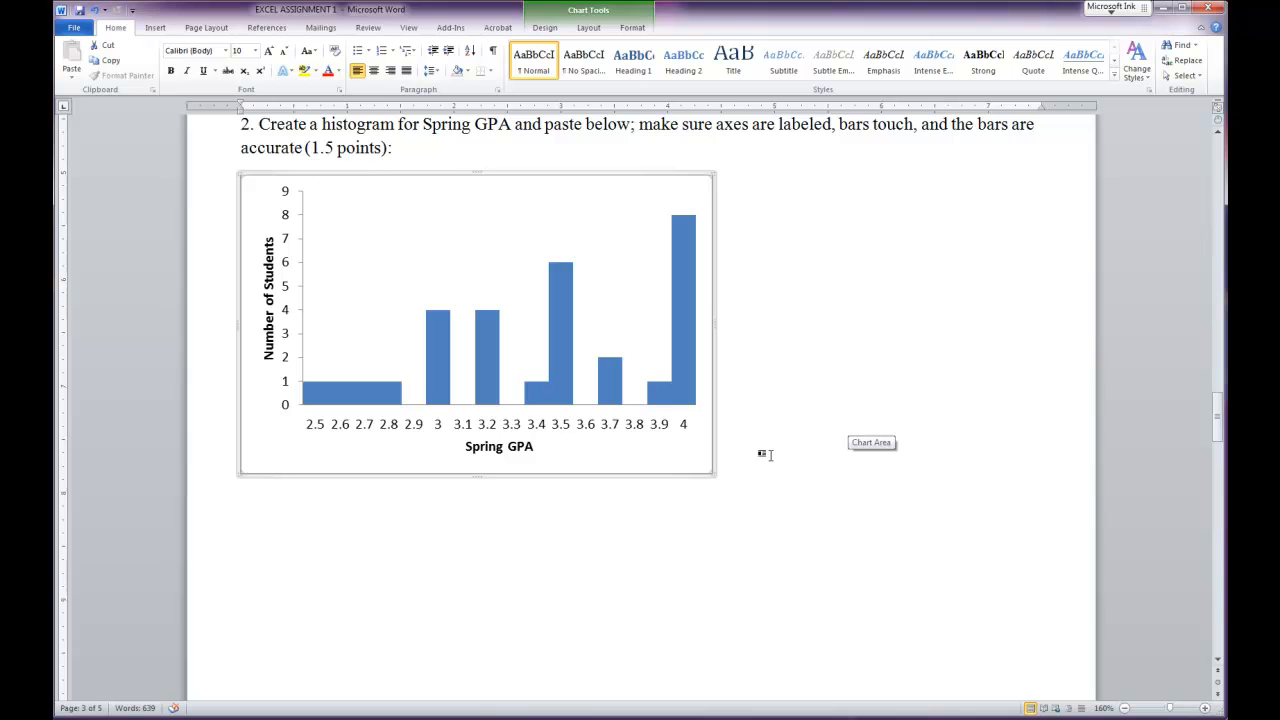
- Review the remaining questions 7 to 9 and the Central Tendency and Variability section with its descriptive statistics table
scroll(763, 452, "down", 3)
scroll(763, 459, "down", 20)
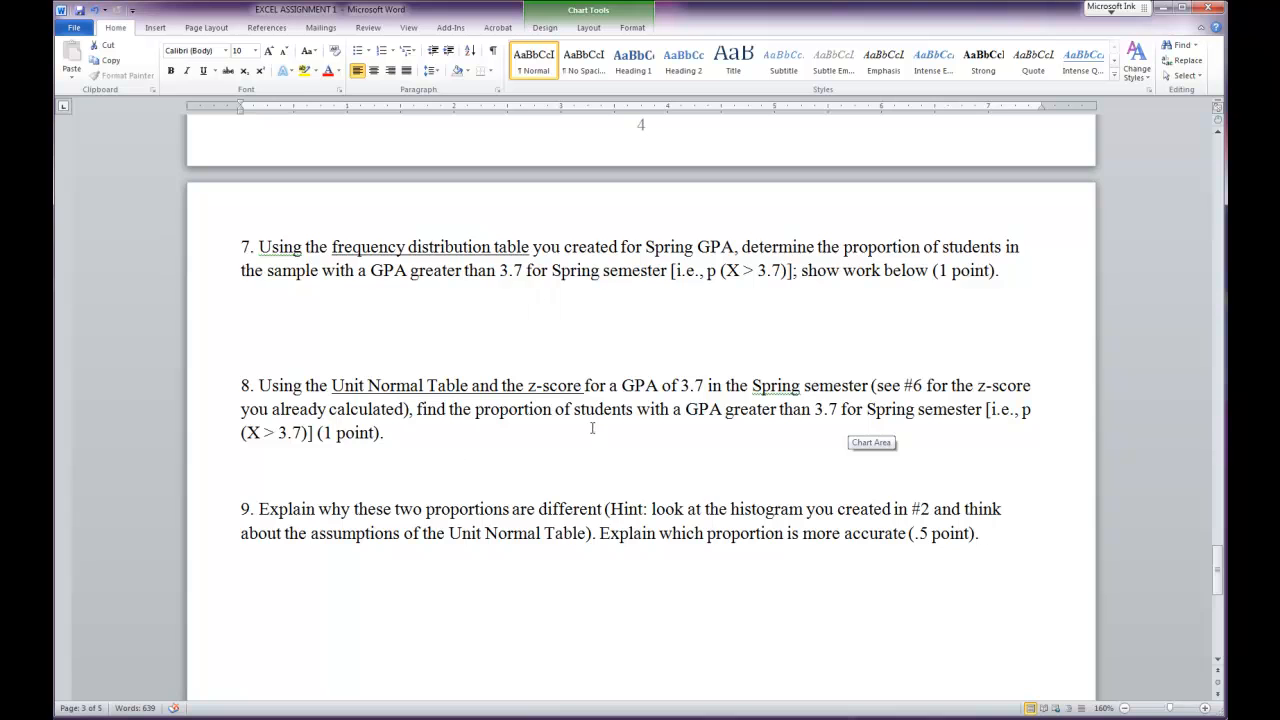
scroll(626, 463, "up", 13)
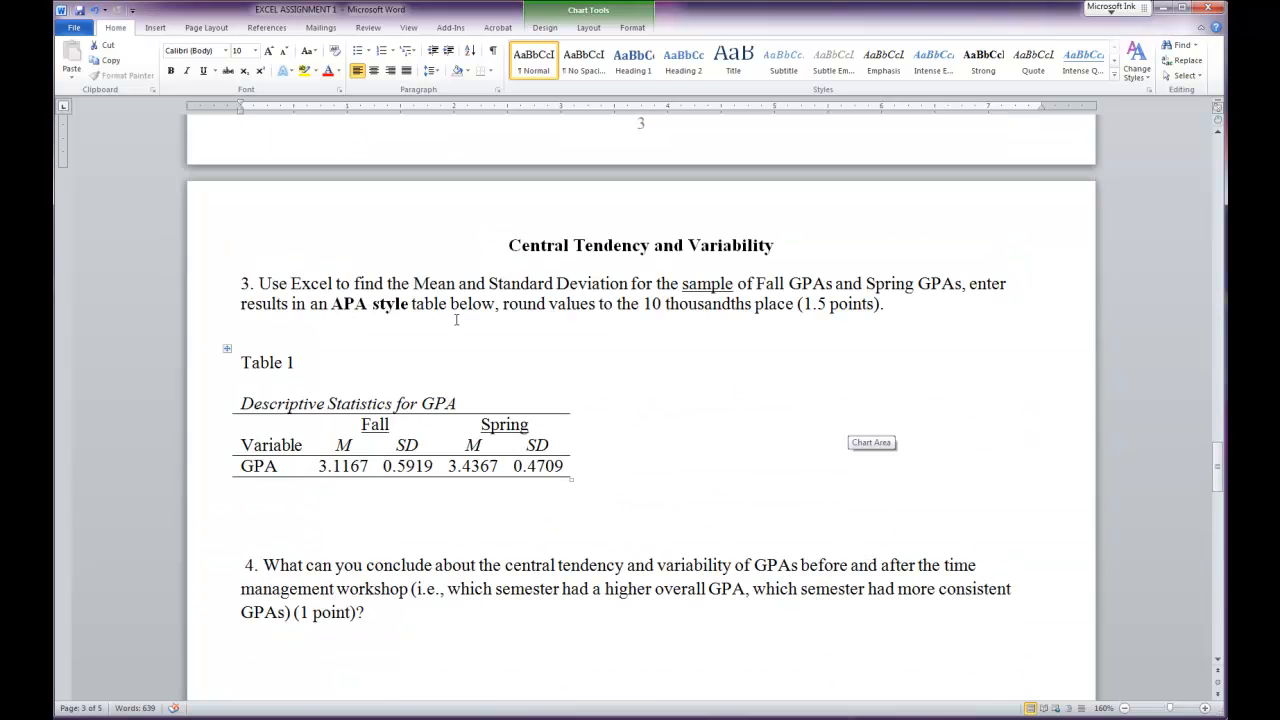